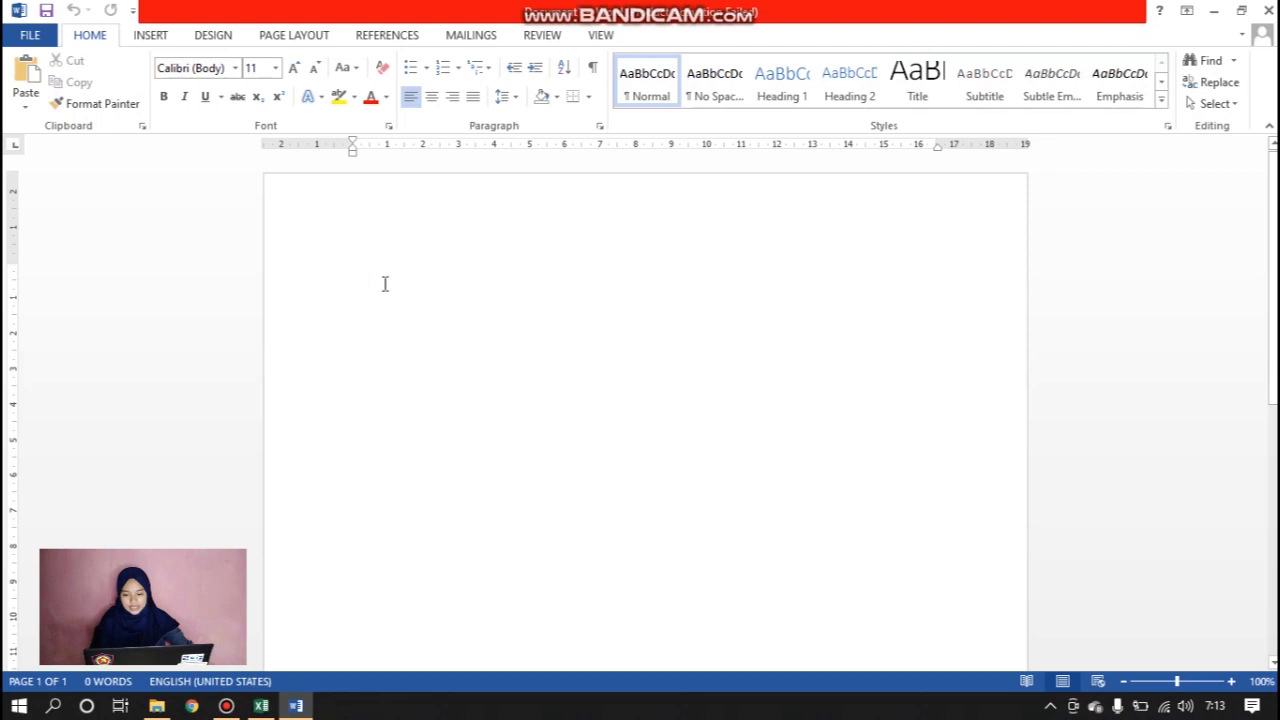
Set the document's paper size to A4 (21 cm x 29,7 cm)
{"action": "left_click", "coordinate": [151, 38]}
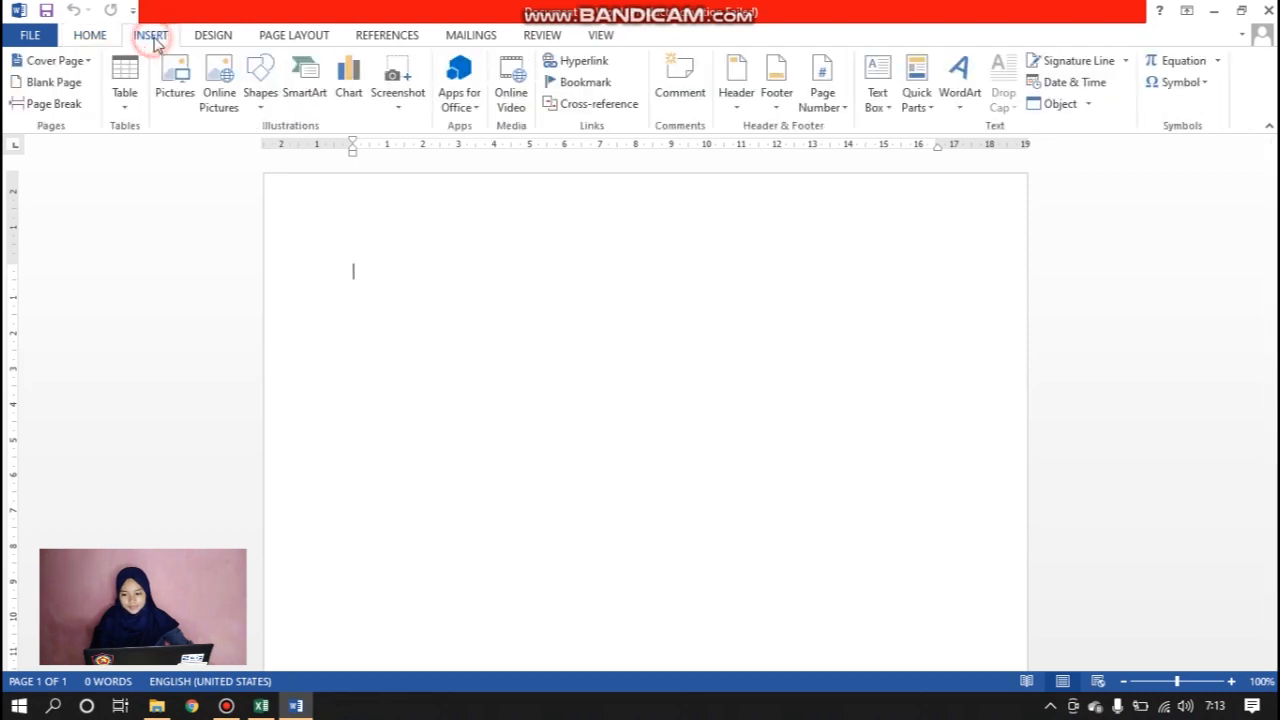
{"action": "left_click", "coordinate": [205, 36]}
{"action": "left_click", "coordinate": [263, 37]}
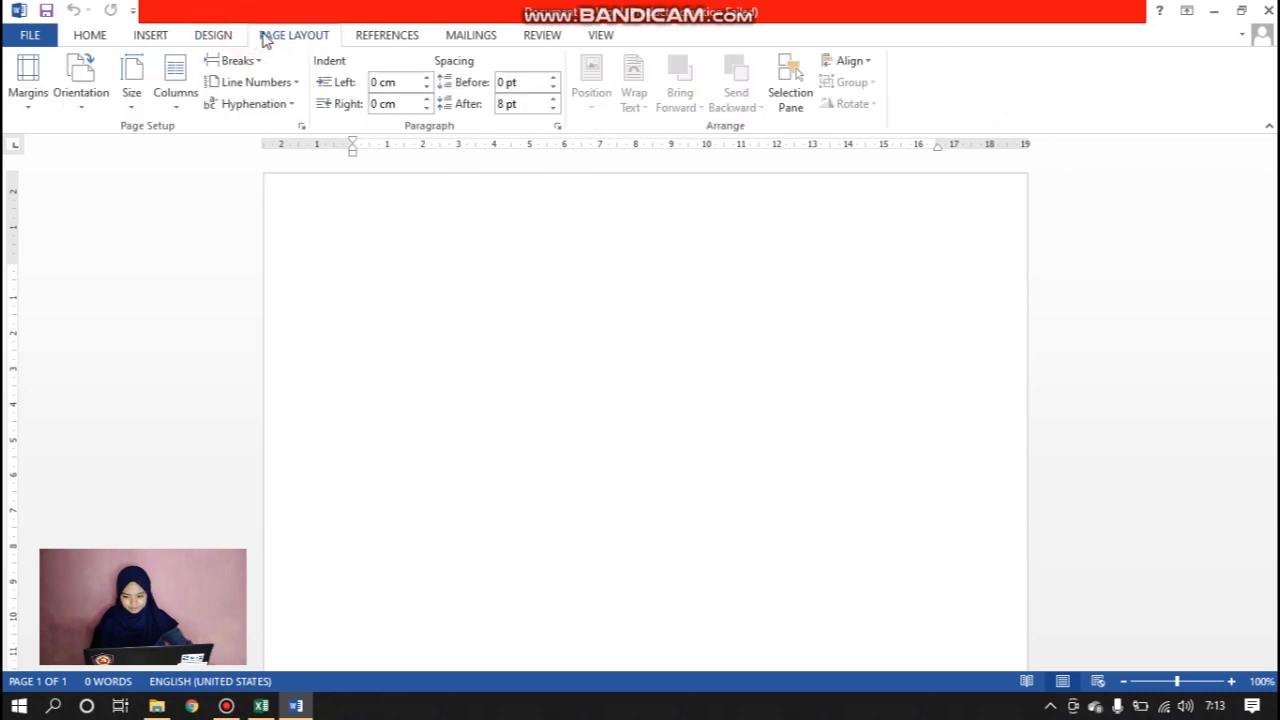
{"action": "left_click", "coordinate": [129, 93]}
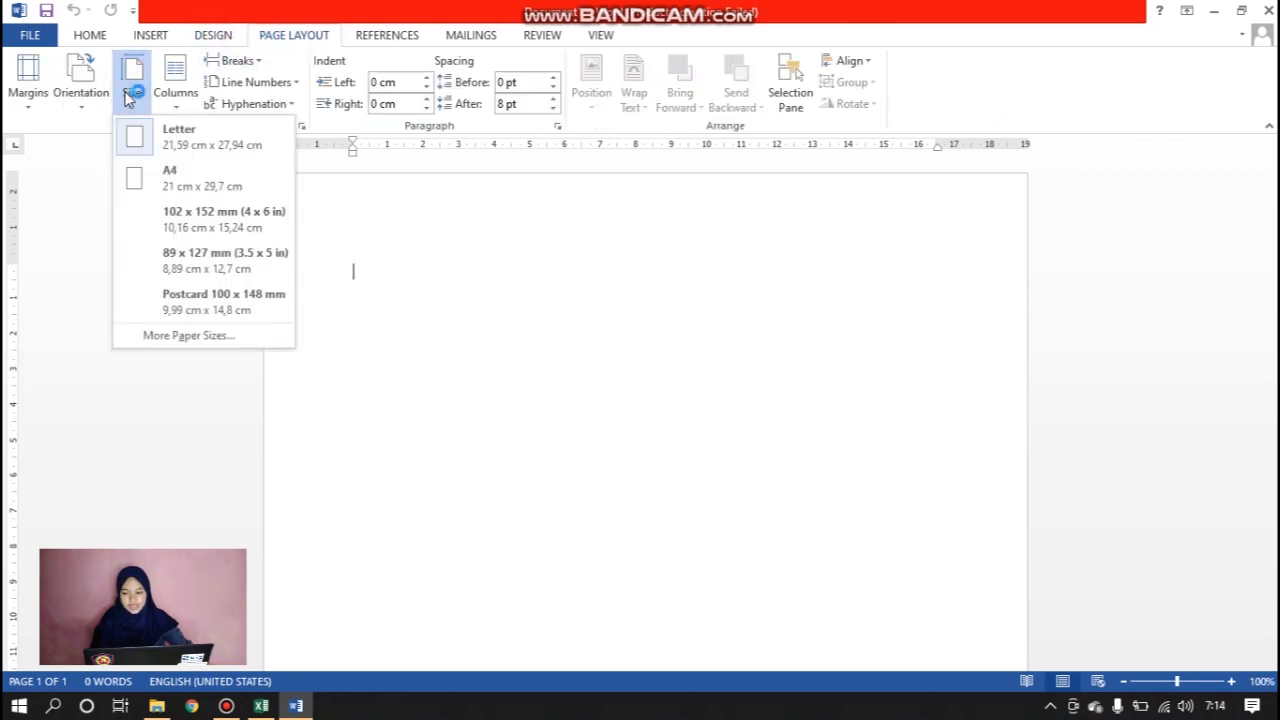
{"action": "left_click", "coordinate": [183, 182]}
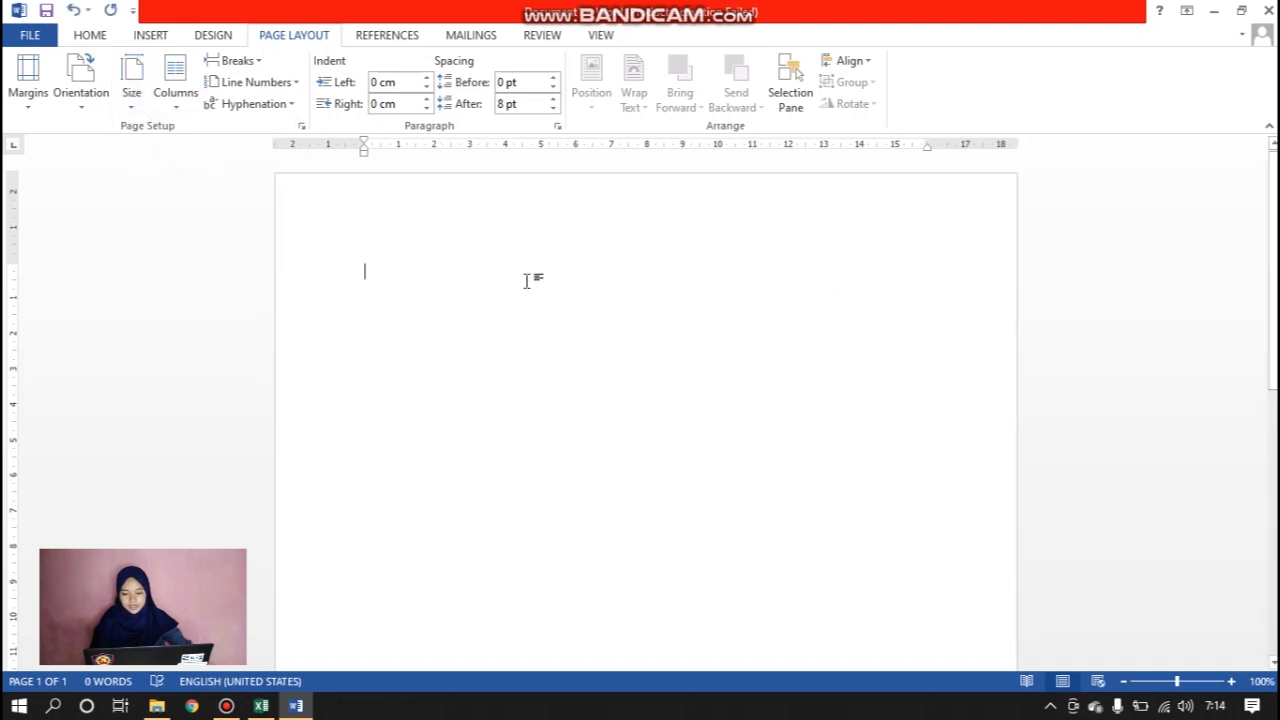
Open the custom margin settings and set the top and left margins to 4 cm
{"action": "left_click", "coordinate": [30, 88]}
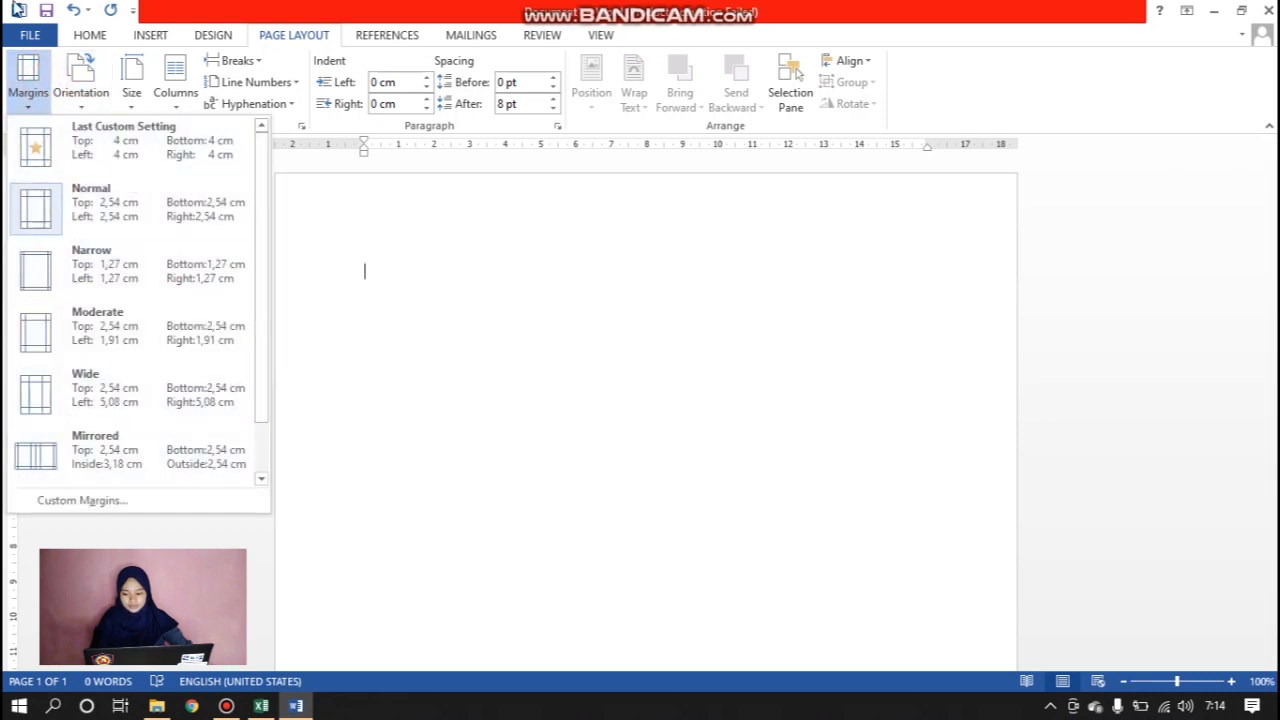
{"action": "left_click", "coordinate": [82, 504]}
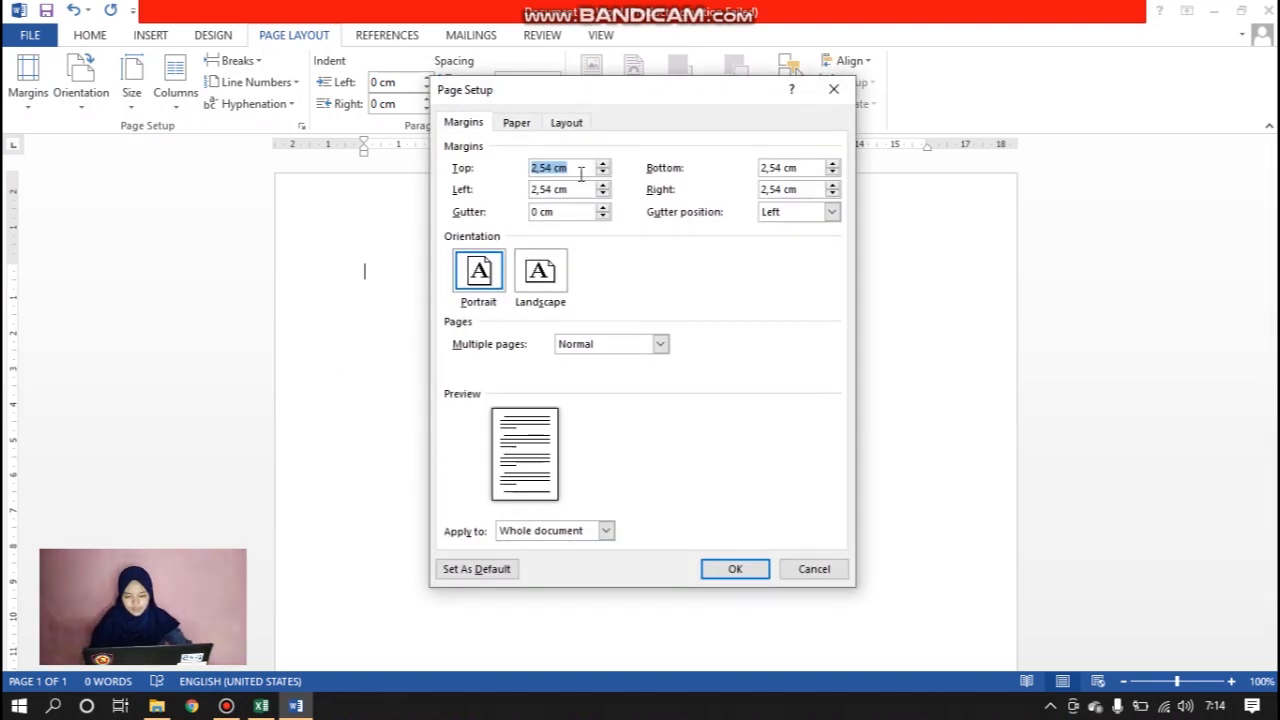
{"action": "type", "text": "4"}
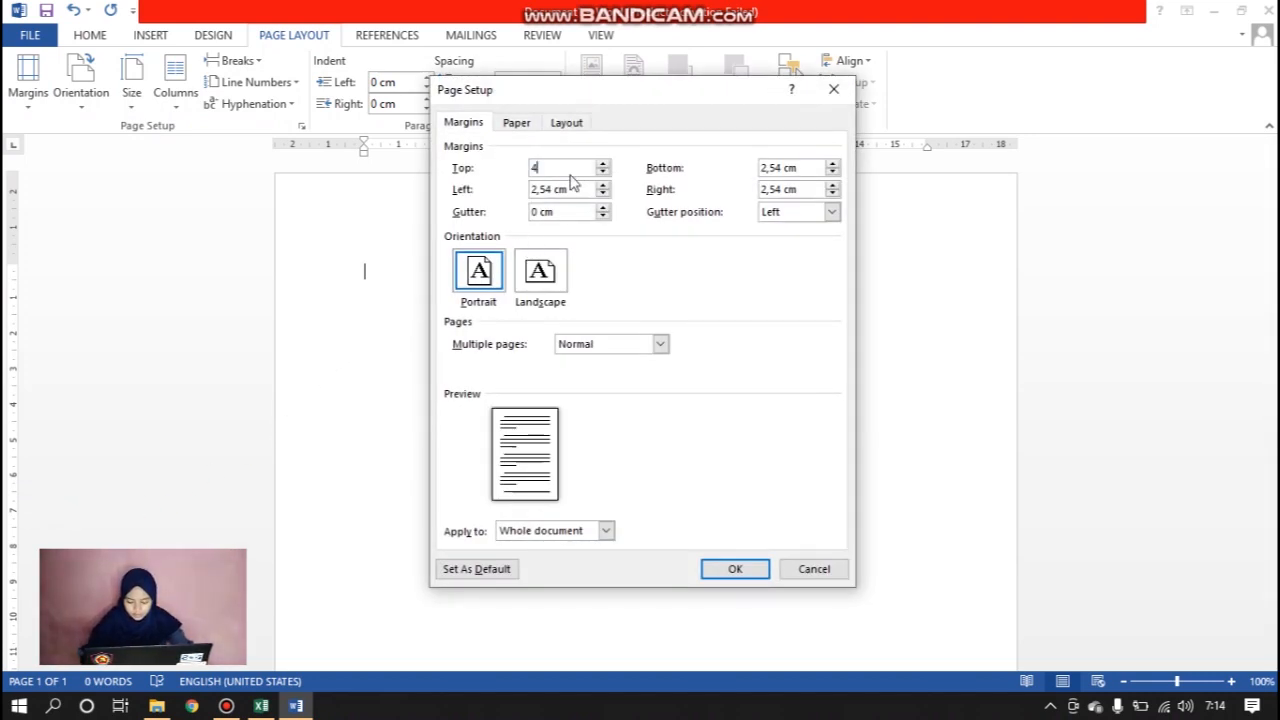
{"action": "left_click", "coordinate": [571, 196]}
{"action": "key", "text": "BackSpace"}
{"action": "key", "text": "BackSpace"}
{"action": "key", "text": "BackSpace"}
{"action": "key", "text": "BackSpace"}
{"action": "key", "text": "BackSpace"}
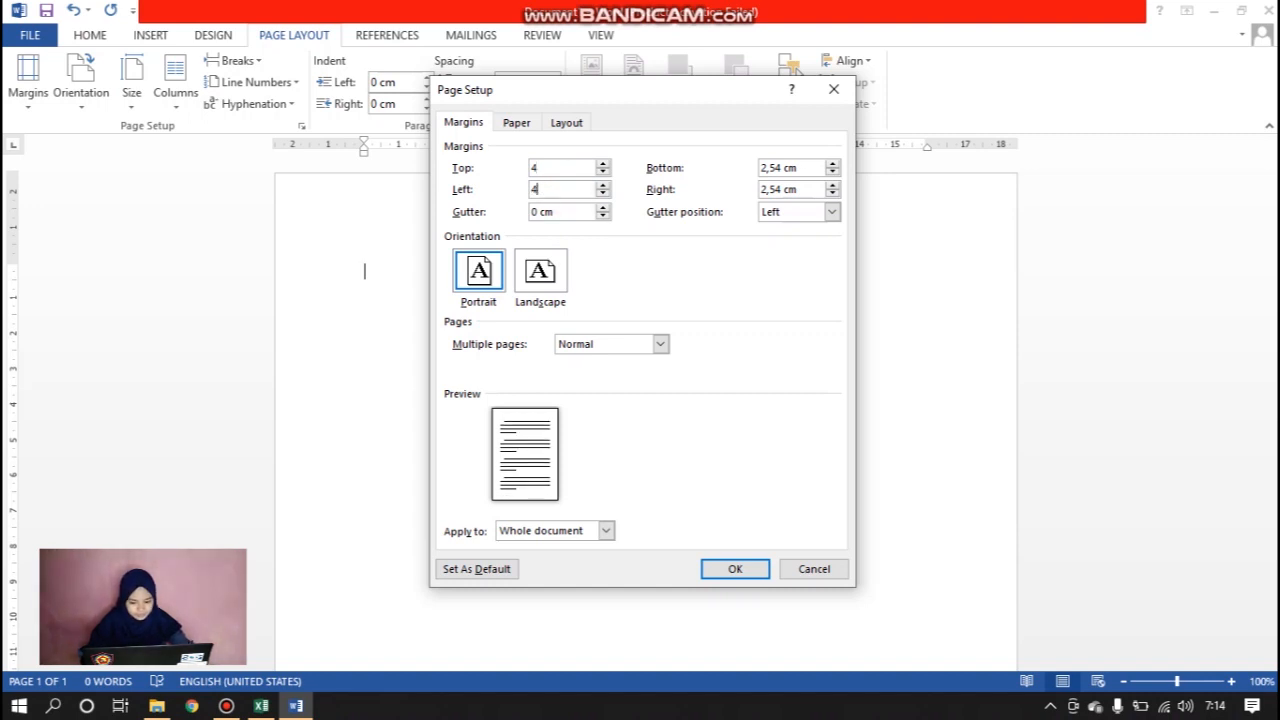
Set the bottom and right margins to 3 cm and apply the page setup
{"action": "left_click", "coordinate": [796, 168]}
{"action": "key", "text": "BackSpace"}
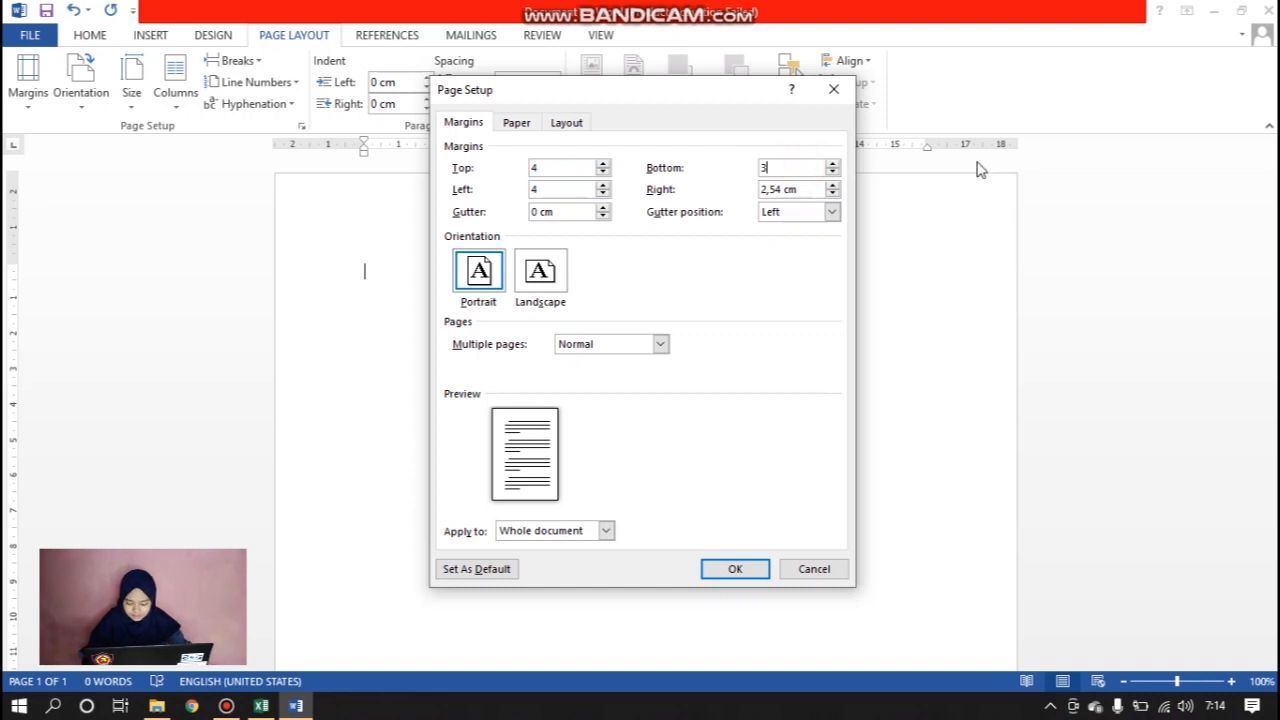
{"action": "left_click", "coordinate": [800, 189]}
{"action": "key", "text": "BackSpace"}
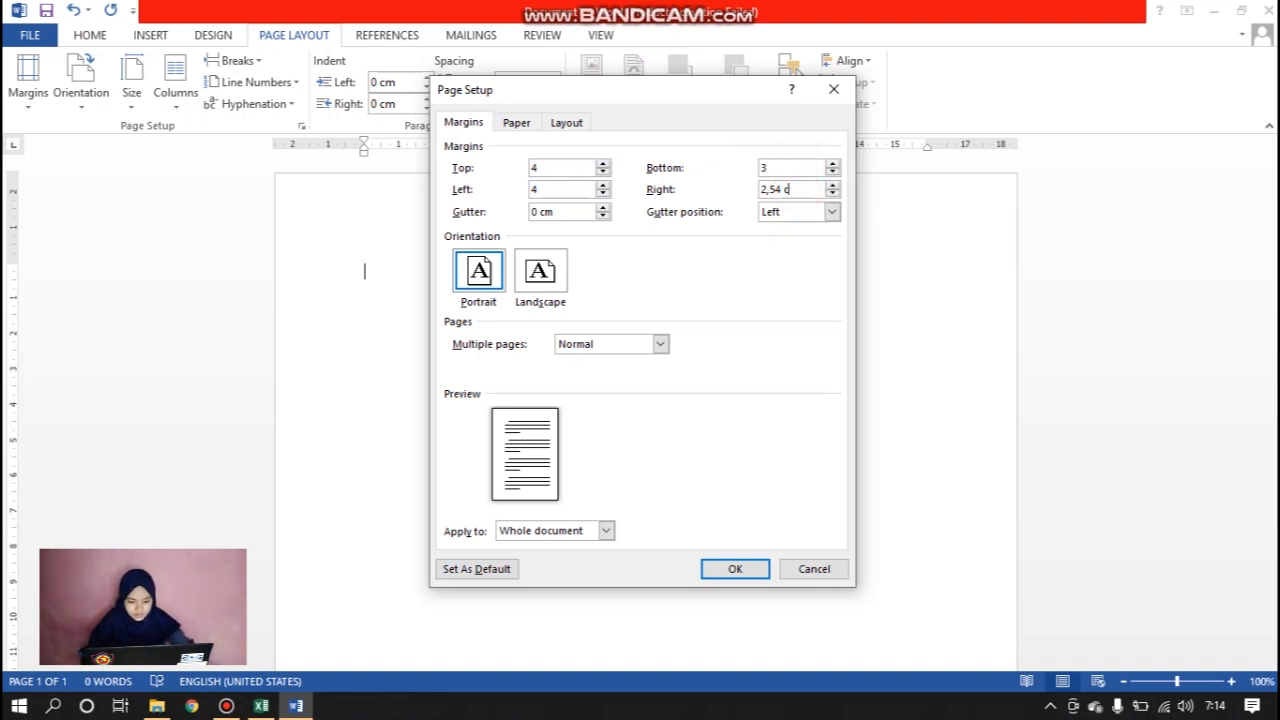
{"action": "type", "text": "3"}
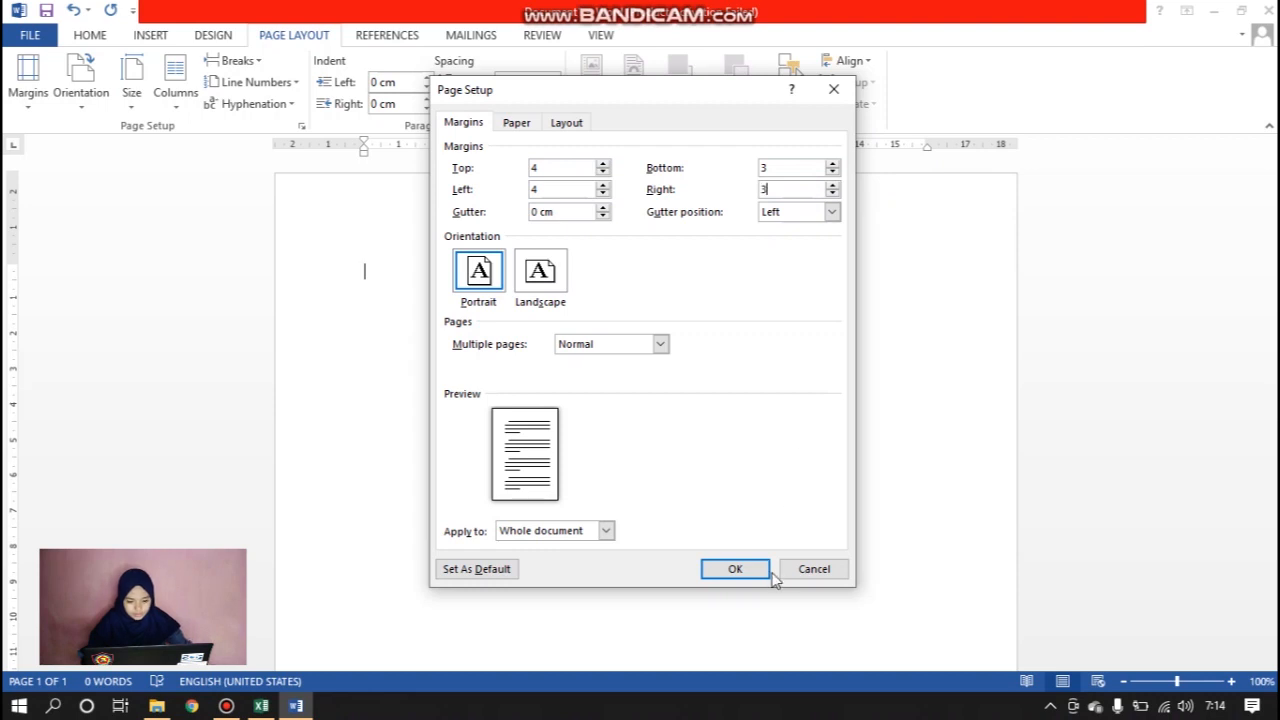
{"action": "left_click", "coordinate": [740, 569]}
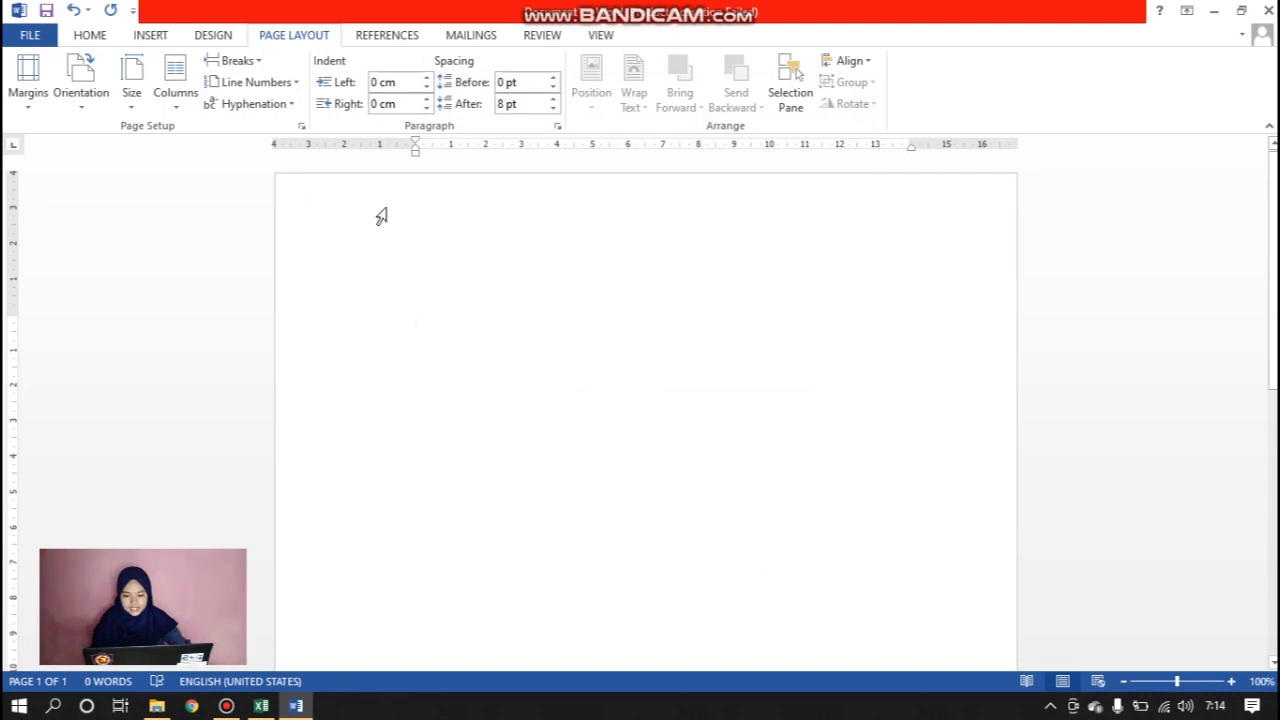
Set the text font to Times New Roman at size 12
{"action": "left_click", "coordinate": [88, 35]}
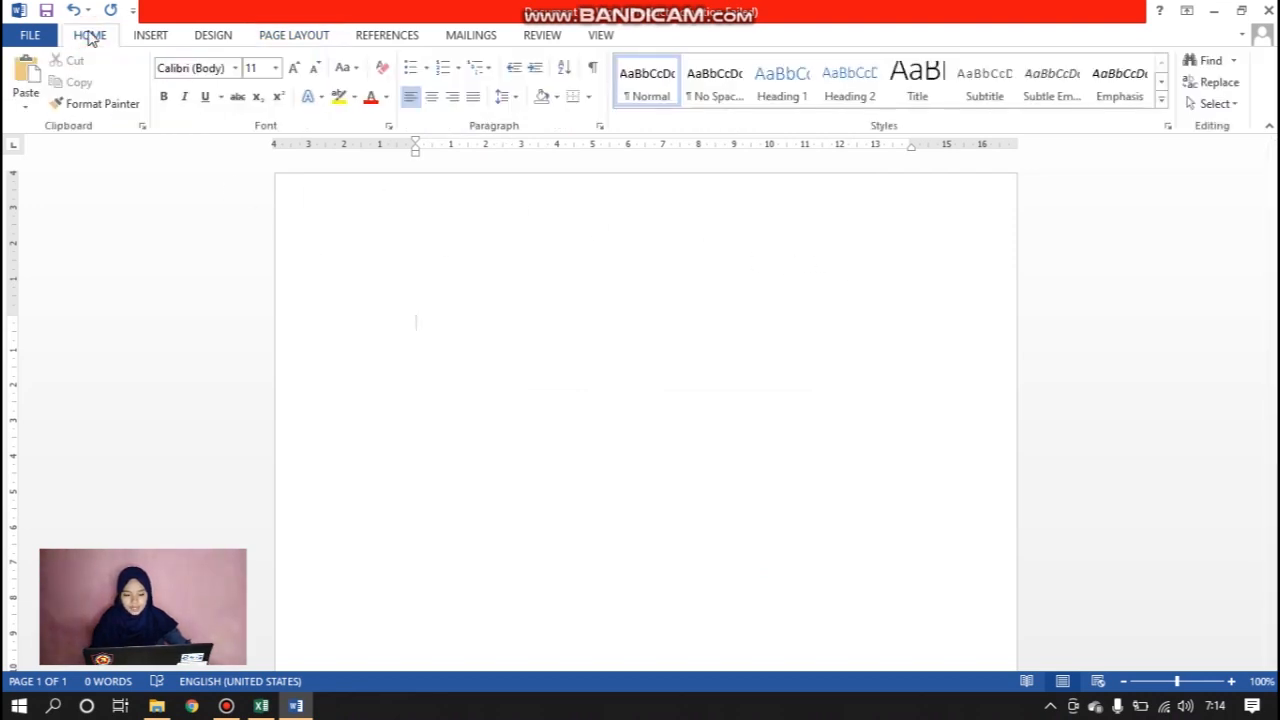
{"action": "left_click", "coordinate": [236, 70]}
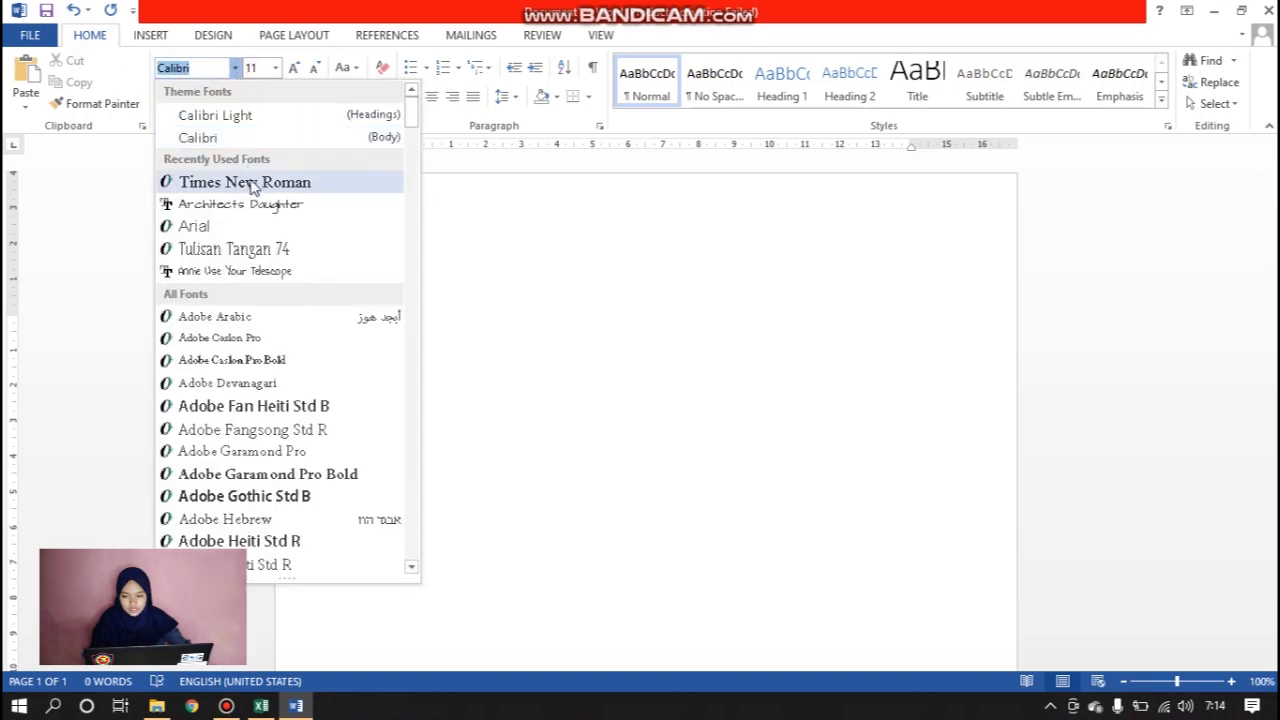
{"action": "left_click", "coordinate": [250, 182]}
{"action": "left_click", "coordinate": [276, 68]}
{"action": "left_click", "coordinate": [252, 160]}
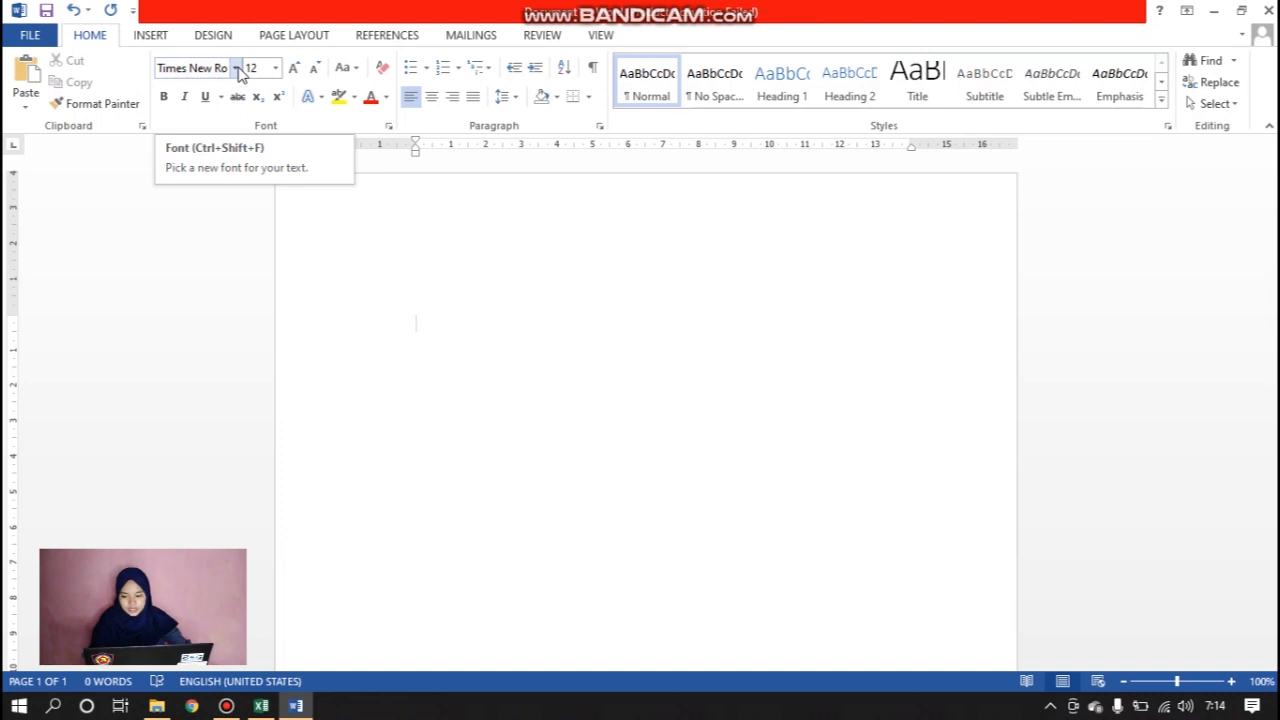
{"action": "left_click", "coordinate": [237, 70]}
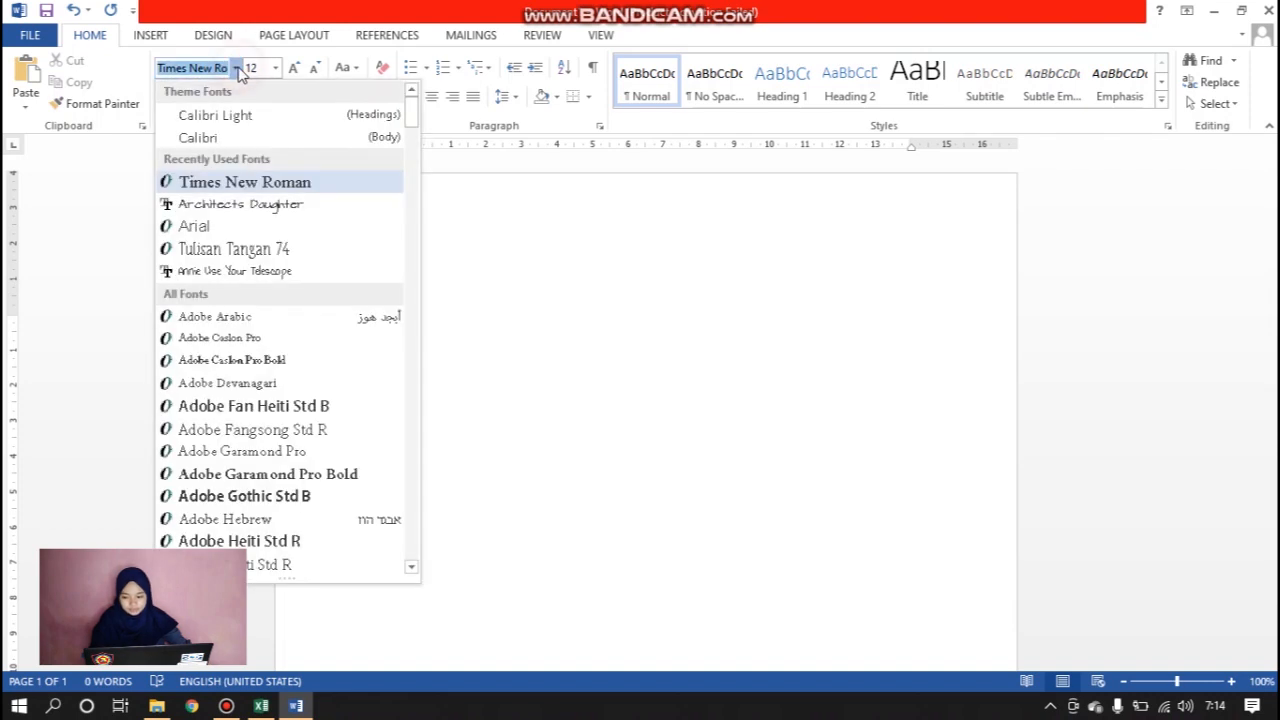
{"action": "left_click", "coordinate": [232, 184]}
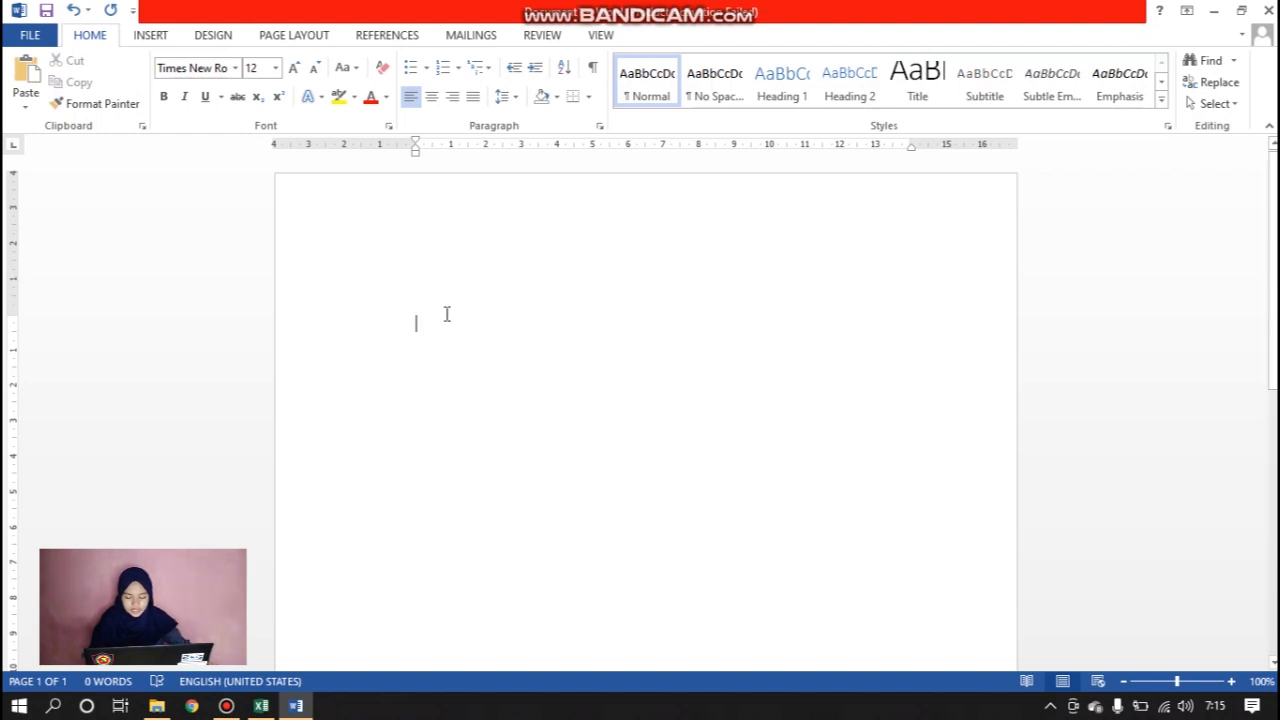
Enter the centred title "Makalah Penanganan Pemerintah Terhadap Covid-19" on the first line
{"action": "left_click", "coordinate": [431, 97]}
{"action": "type", "text": "MAKA"}
{"action": "key", "text": "BackSpace"}
{"action": "key", "text": "BackSpace"}
{"action": "key", "text": "BackSpace"}
{"action": "type", "text": "akalah"}
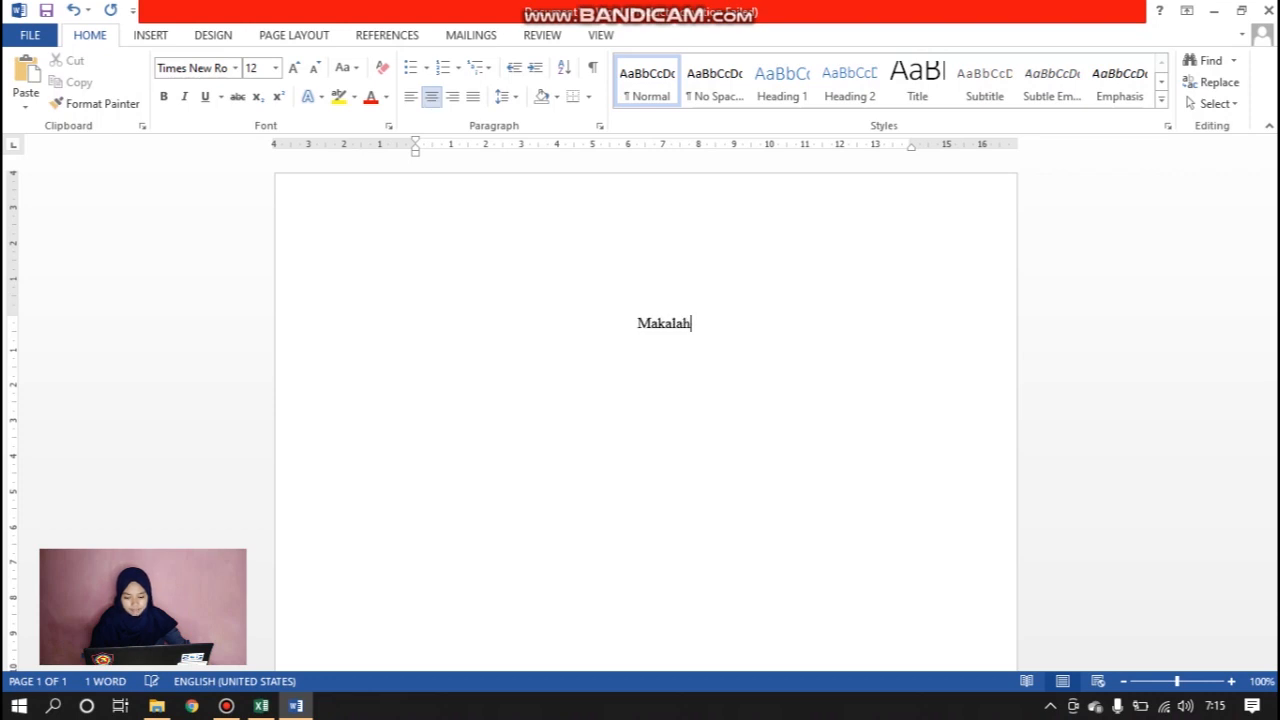
{"action": "type", "text": " Penang"}
{"action": "key", "text": "BackSpace"}
{"action": "type", "text": "anganan "}
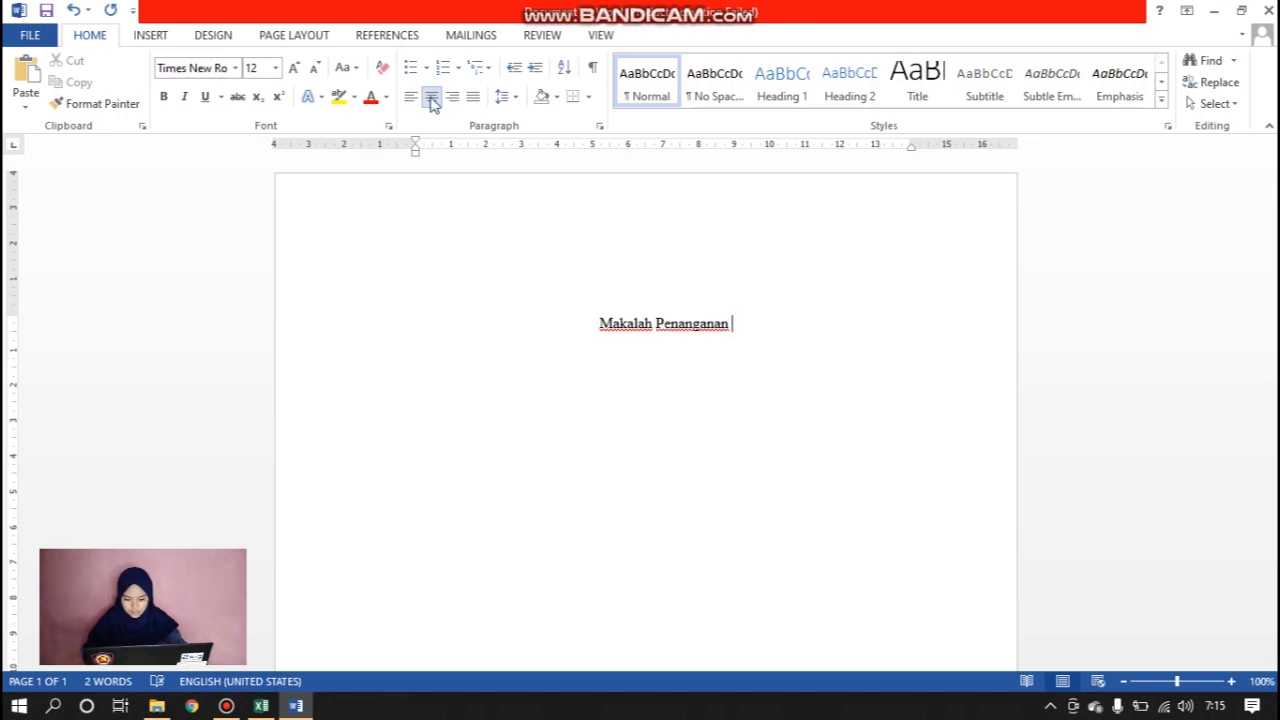
{"action": "type", "text": "Pemerintah"}
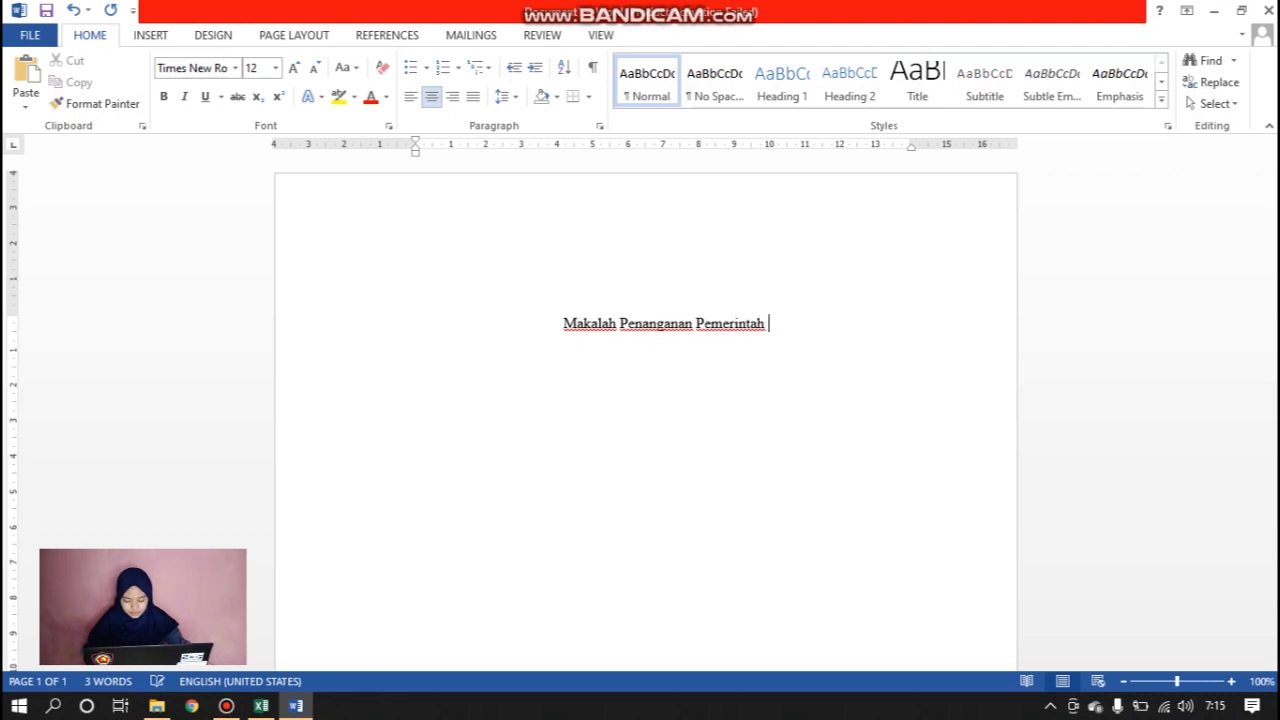
{"action": "type", "text": " Ter"}
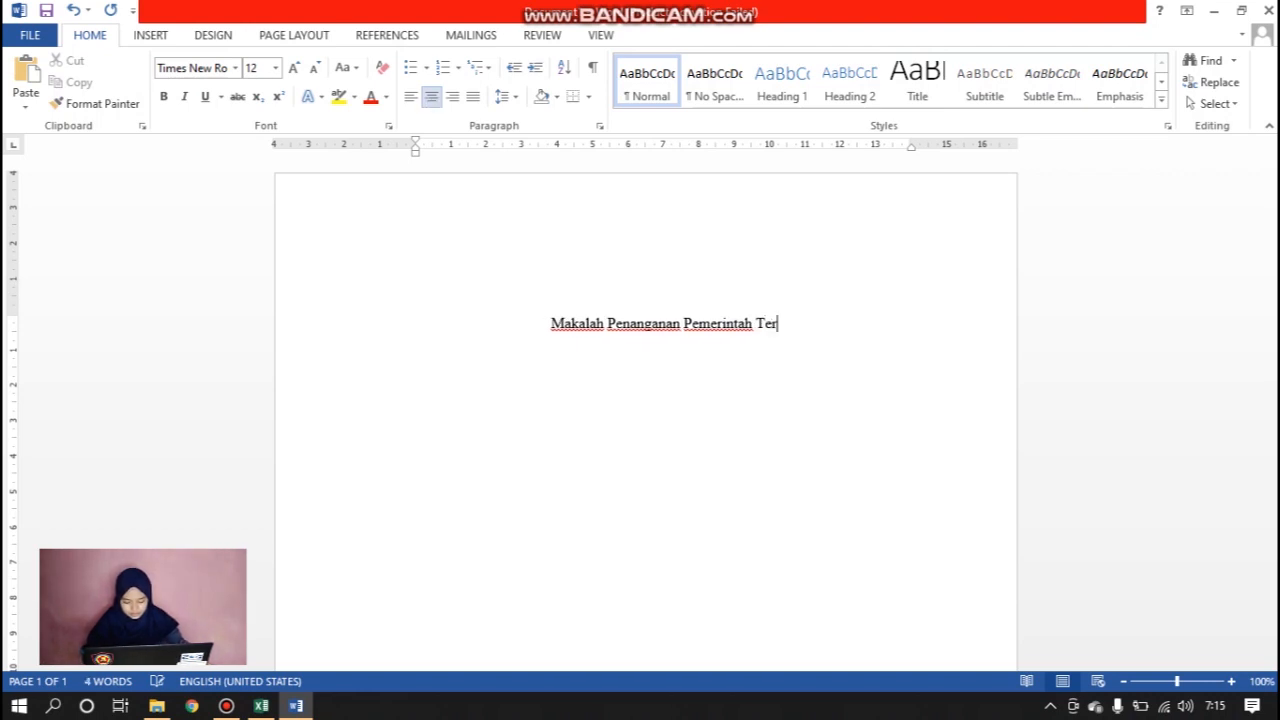
{"action": "type", "text": "hadap C"}
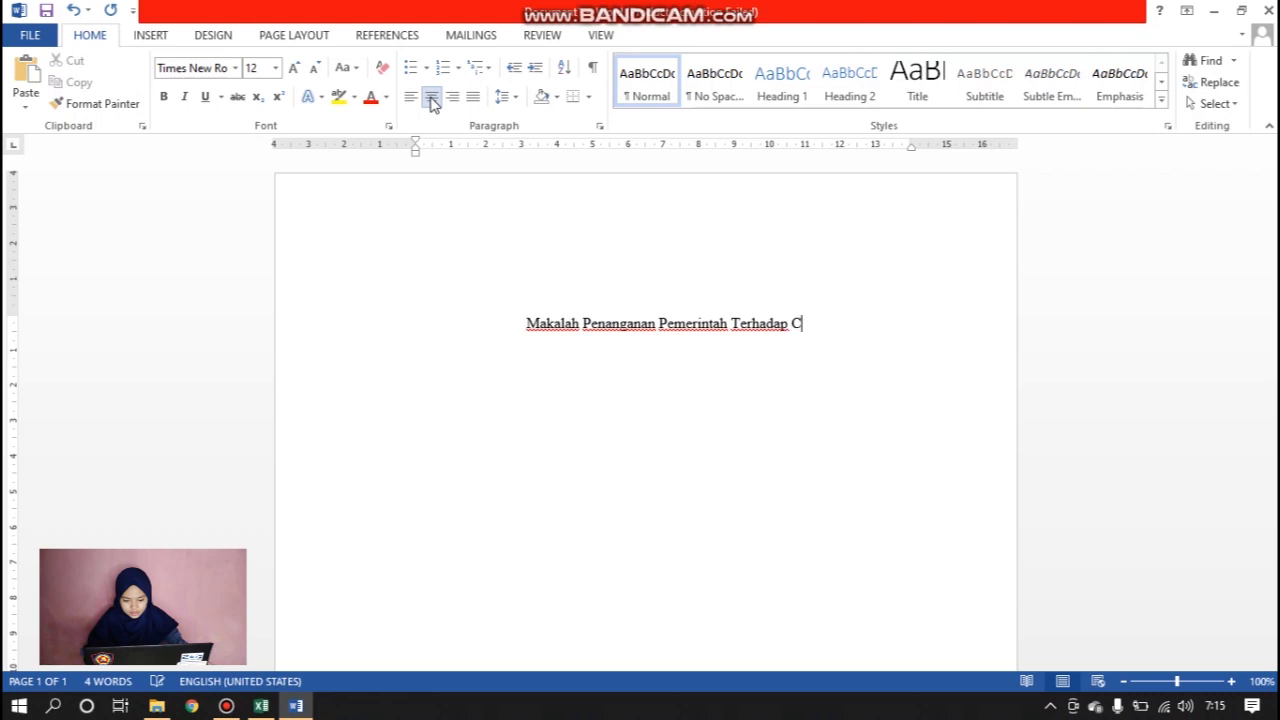
{"action": "type", "text": "ovid-1"}
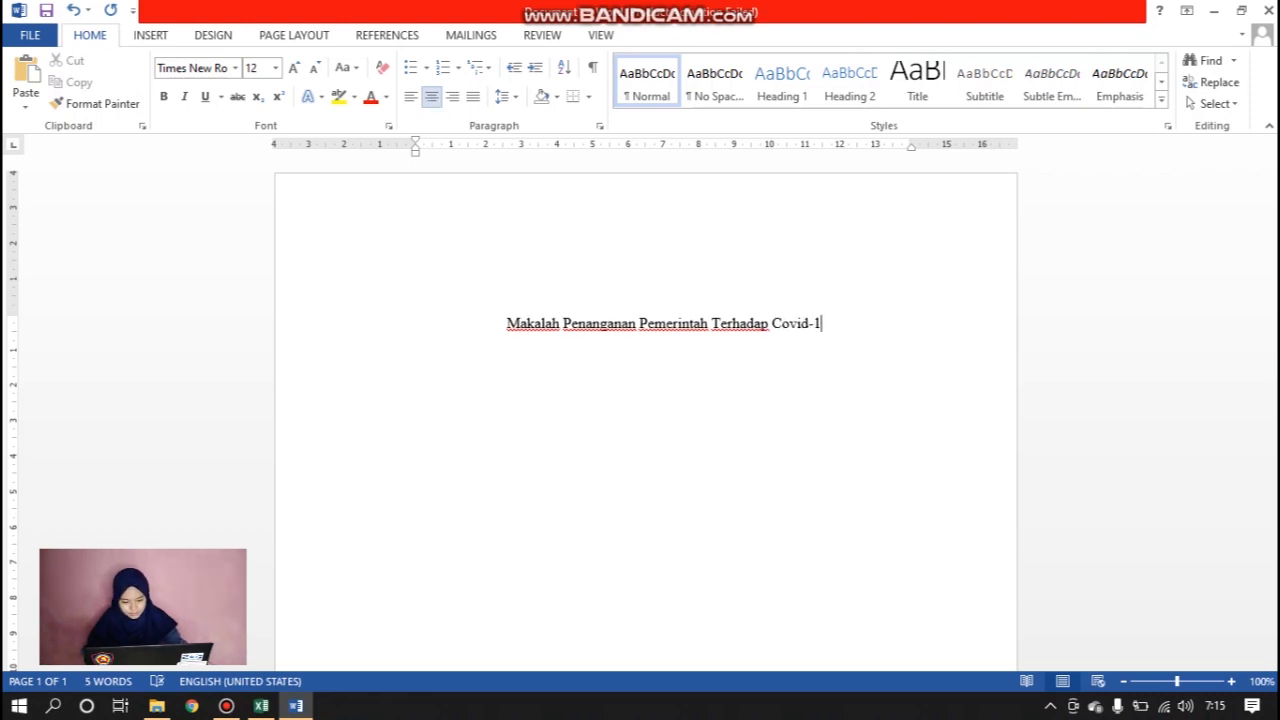
{"action": "type", "text": "9"}
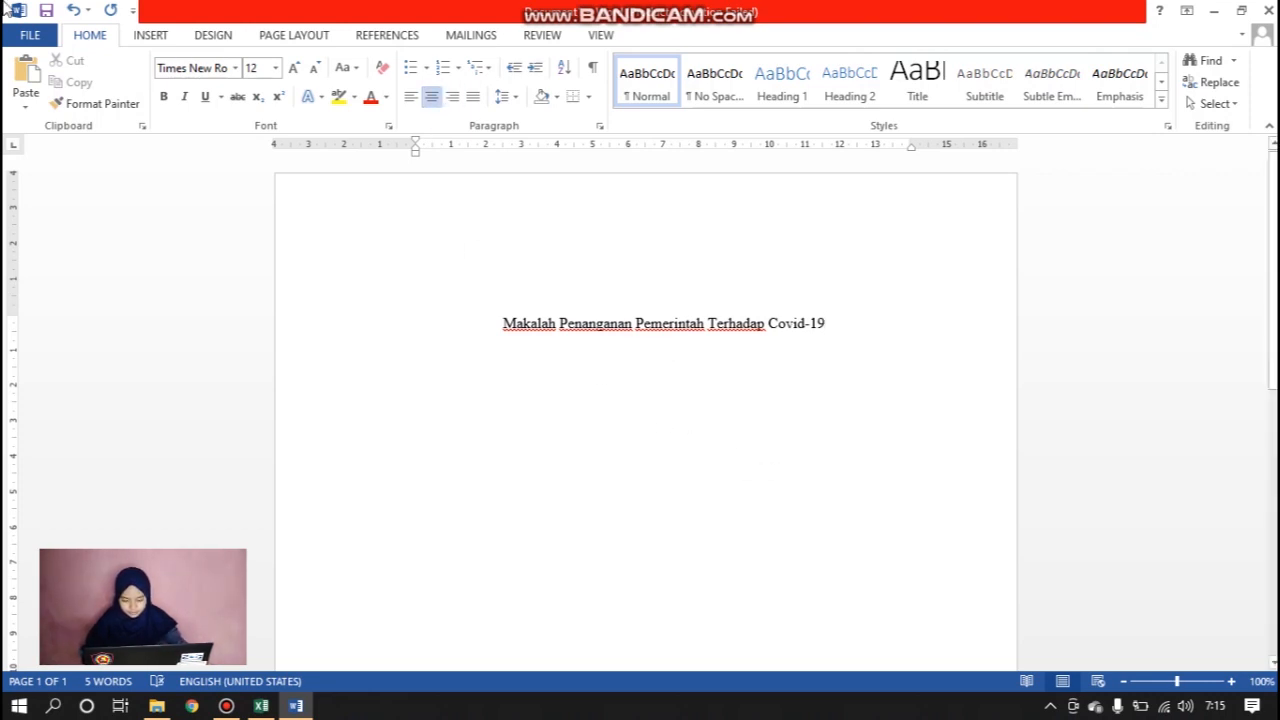
Start inserting a picture from file on a new line below the title and browse to Local Disk (E:)
{"action": "left_click", "coordinate": [140, 38]}
{"action": "key", "text": "Return"}
{"action": "left_click", "coordinate": [174, 88]}
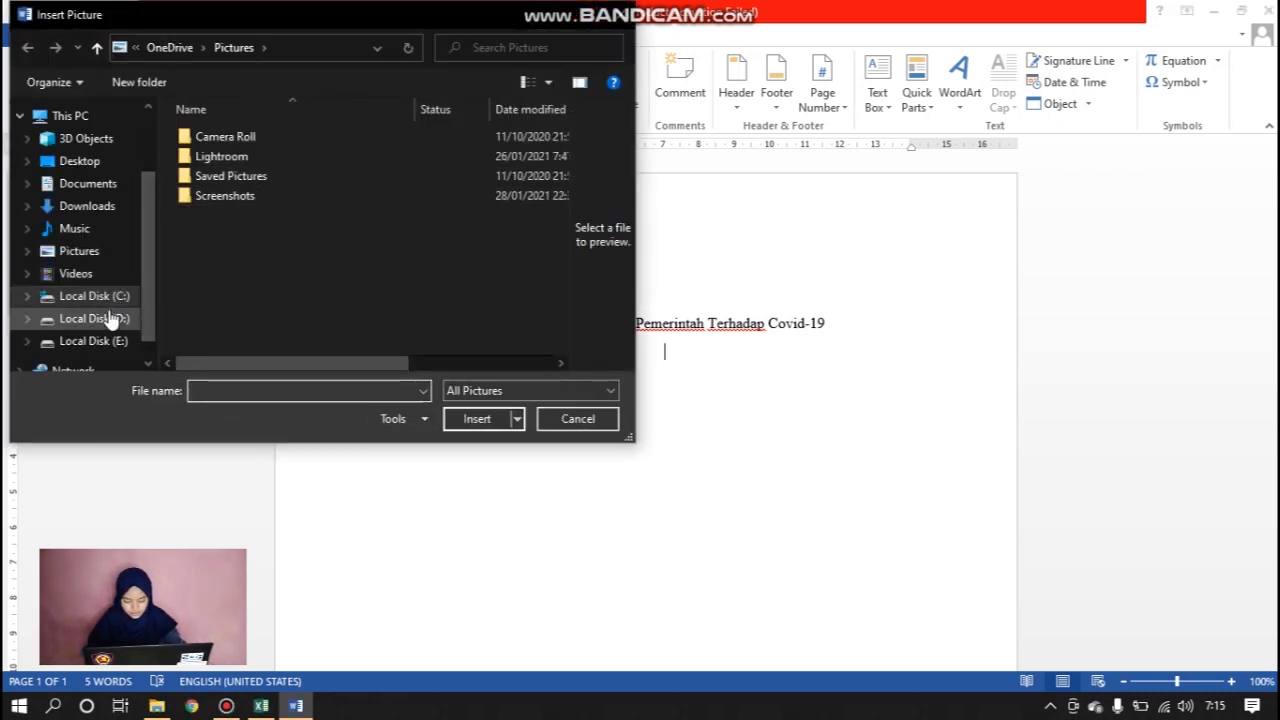
{"action": "left_click", "coordinate": [110, 298]}
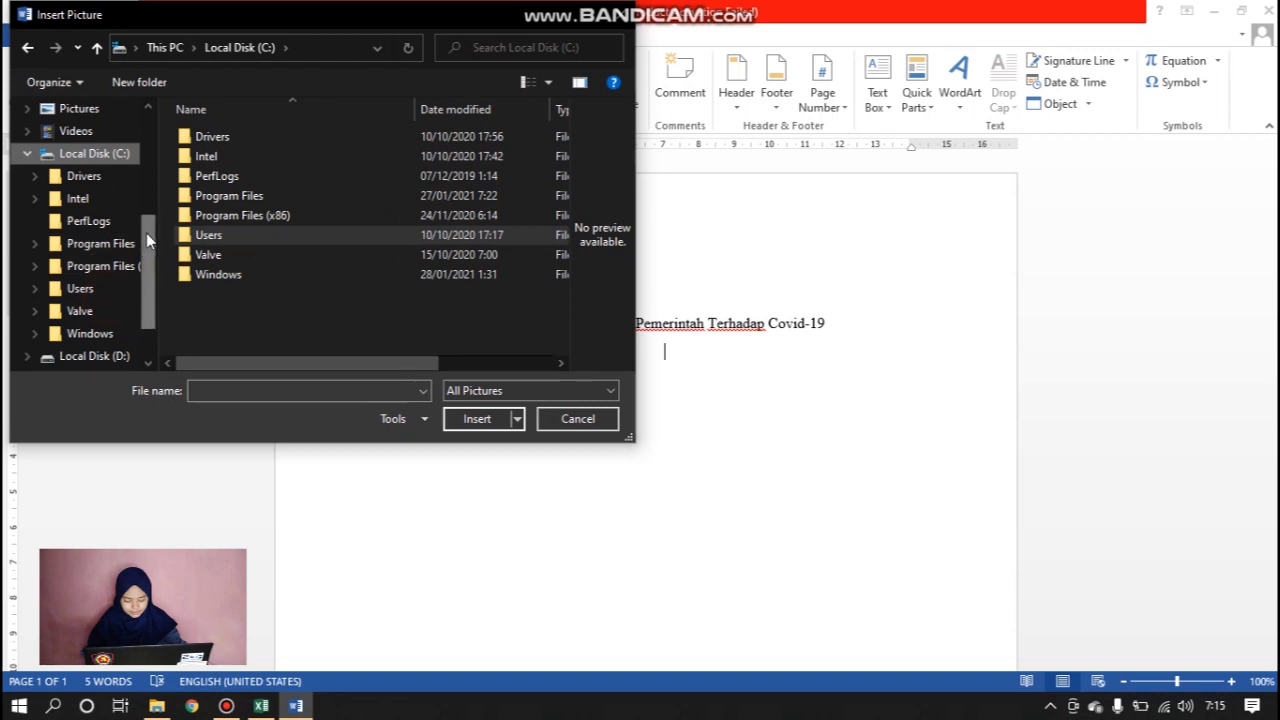
{"action": "double_click", "coordinate": [103, 157]}
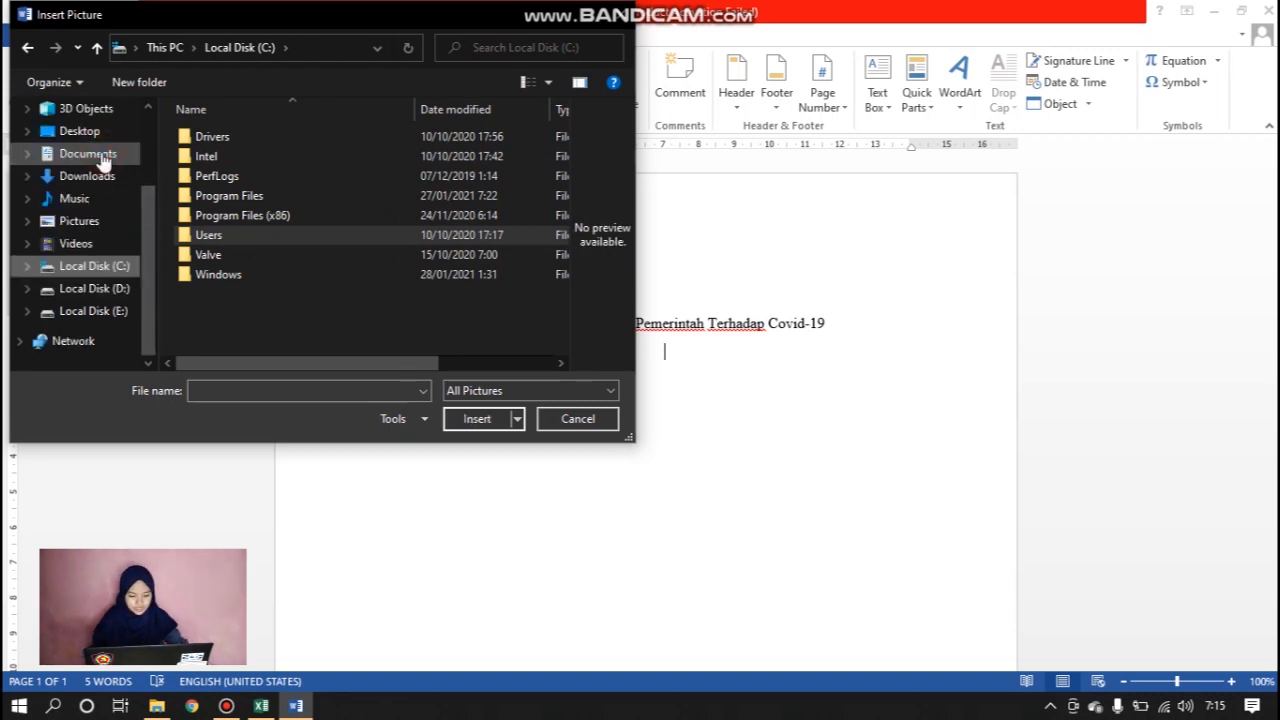
{"action": "left_click", "coordinate": [93, 289]}
{"action": "left_click", "coordinate": [93, 311]}
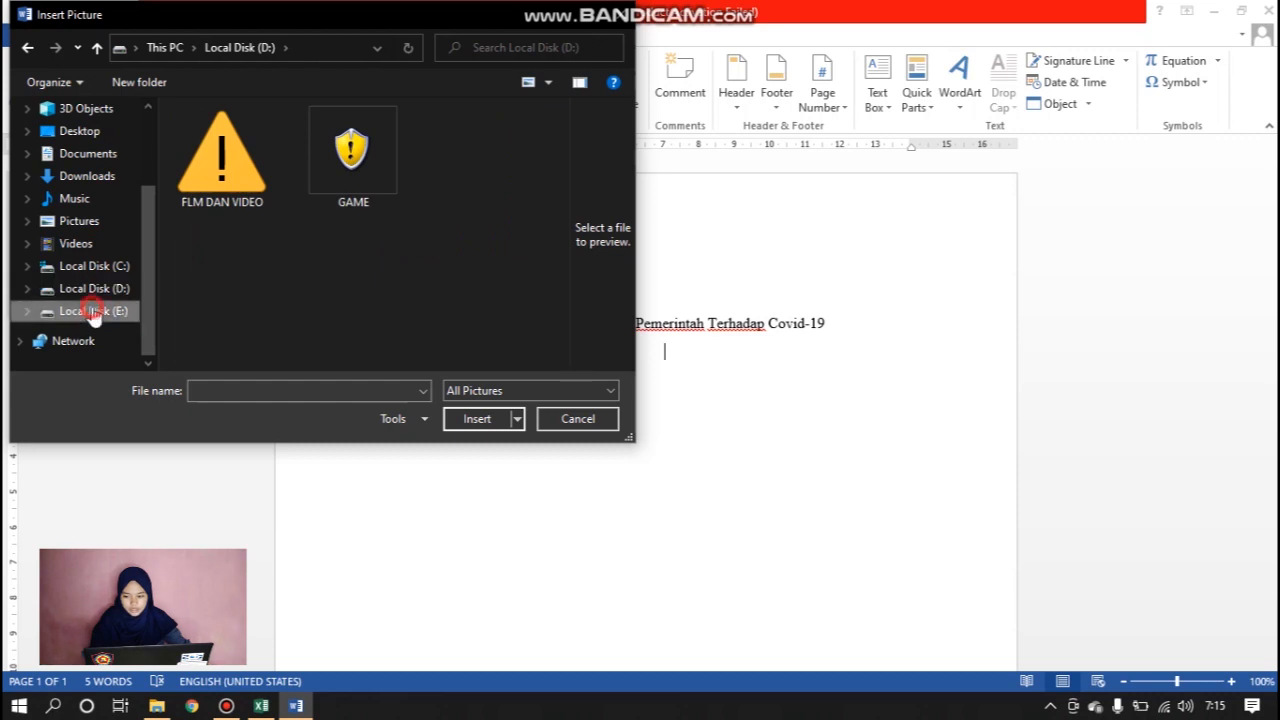
Insert the Logo_Baru_UIN_Alauddin_Makassar image from the LOGO folder below the title
{"action": "scroll", "coordinate": [480, 295], "scroll_direction": "down", "scroll_amount": 3}
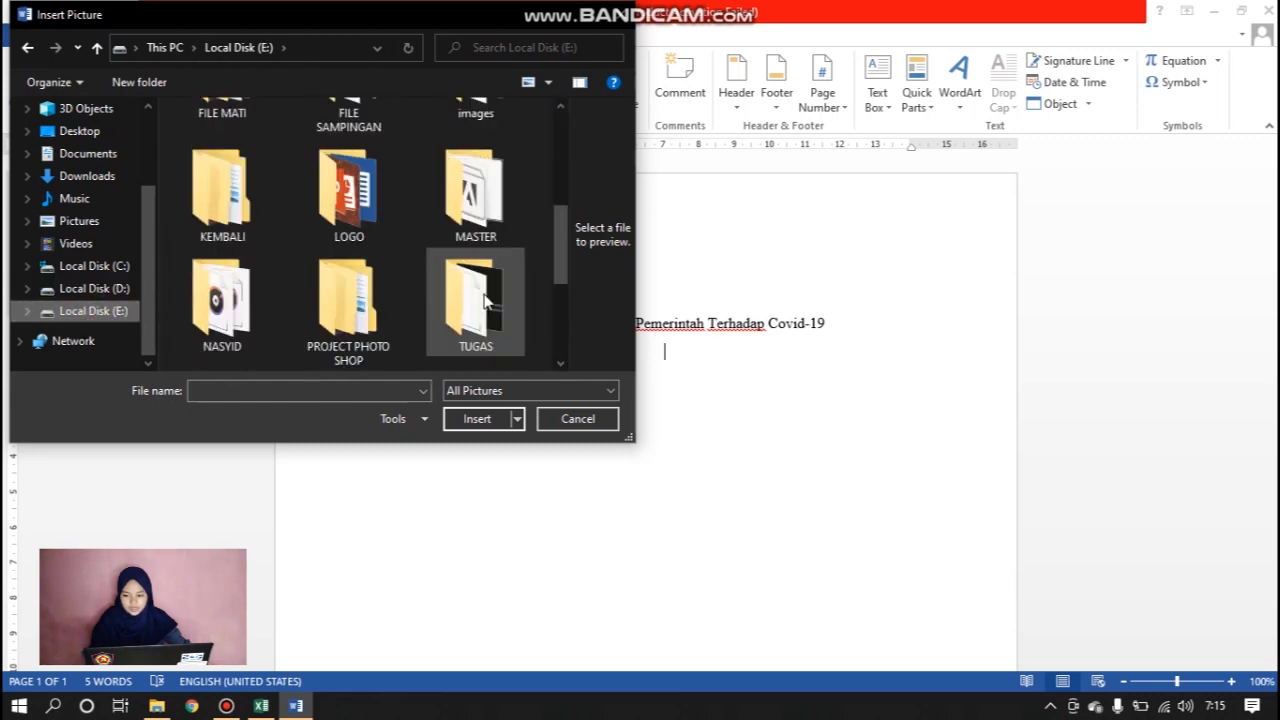
{"action": "double_click", "coordinate": [350, 190]}
{"action": "scroll", "coordinate": [373, 244], "scroll_direction": "down", "scroll_amount": 2}
{"action": "scroll", "coordinate": [373, 244], "scroll_direction": "down", "scroll_amount": 5}
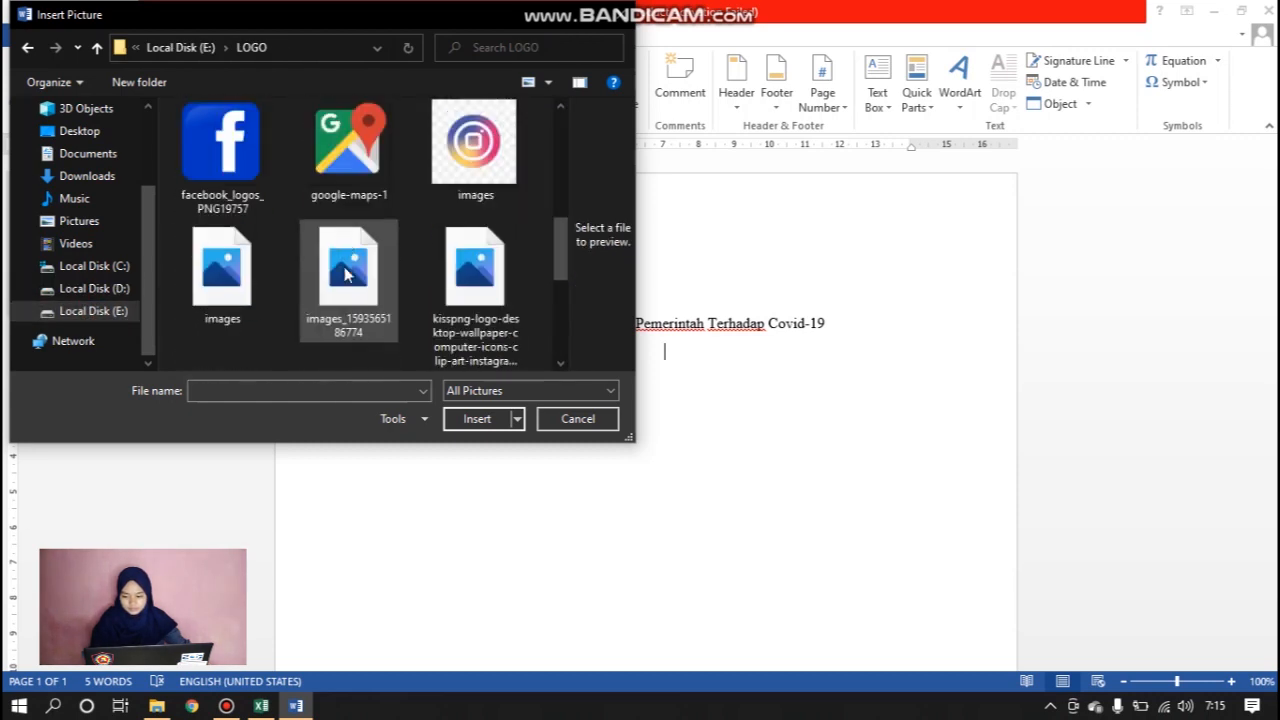
{"action": "left_click", "coordinate": [222, 285]}
{"action": "left_click", "coordinate": [474, 418]}
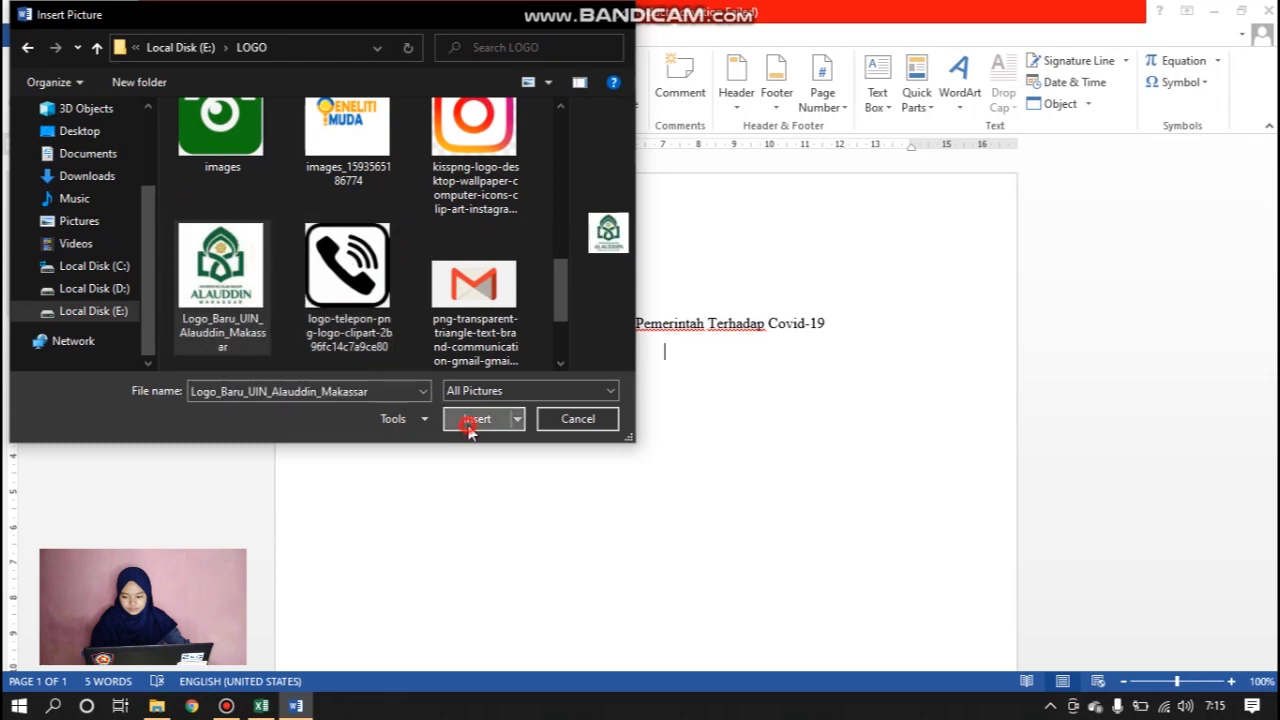
{"action": "left_click", "coordinate": [848, 440]}
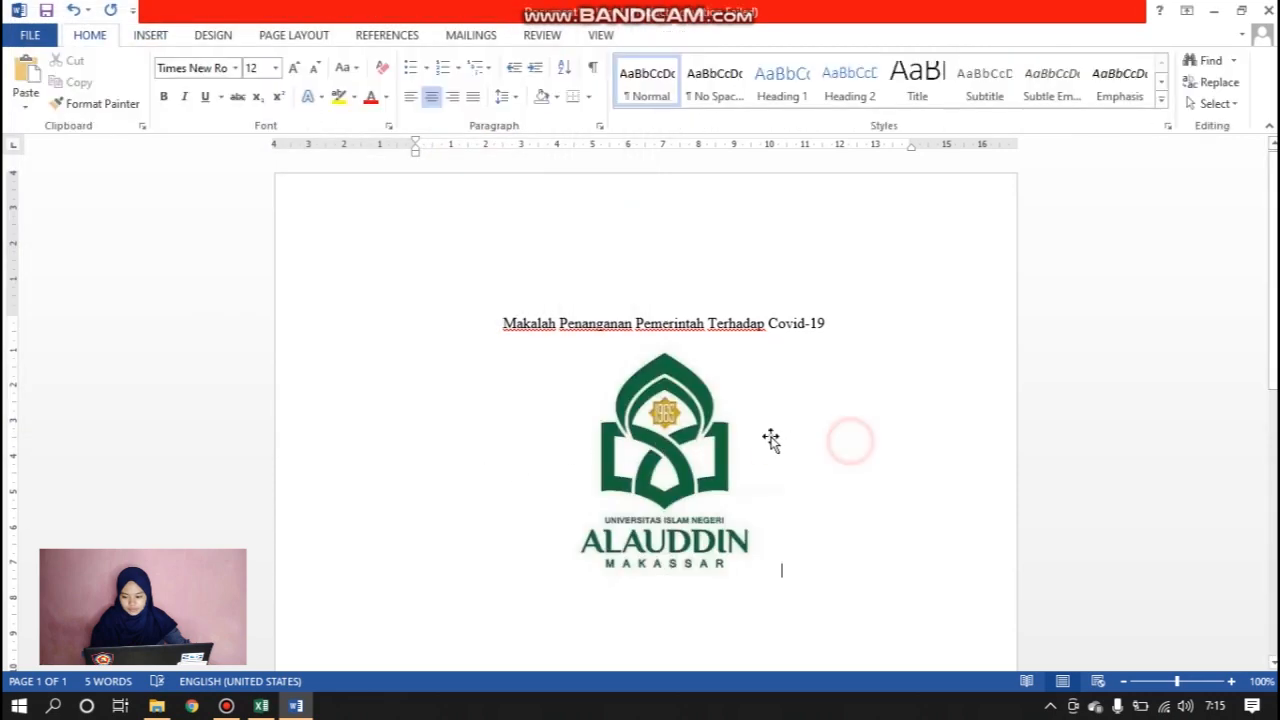
Add two blank lines between the title and the university logo
{"action": "left_click", "coordinate": [529, 366]}
{"action": "key", "text": "Return"}
{"action": "key", "text": "Return"}
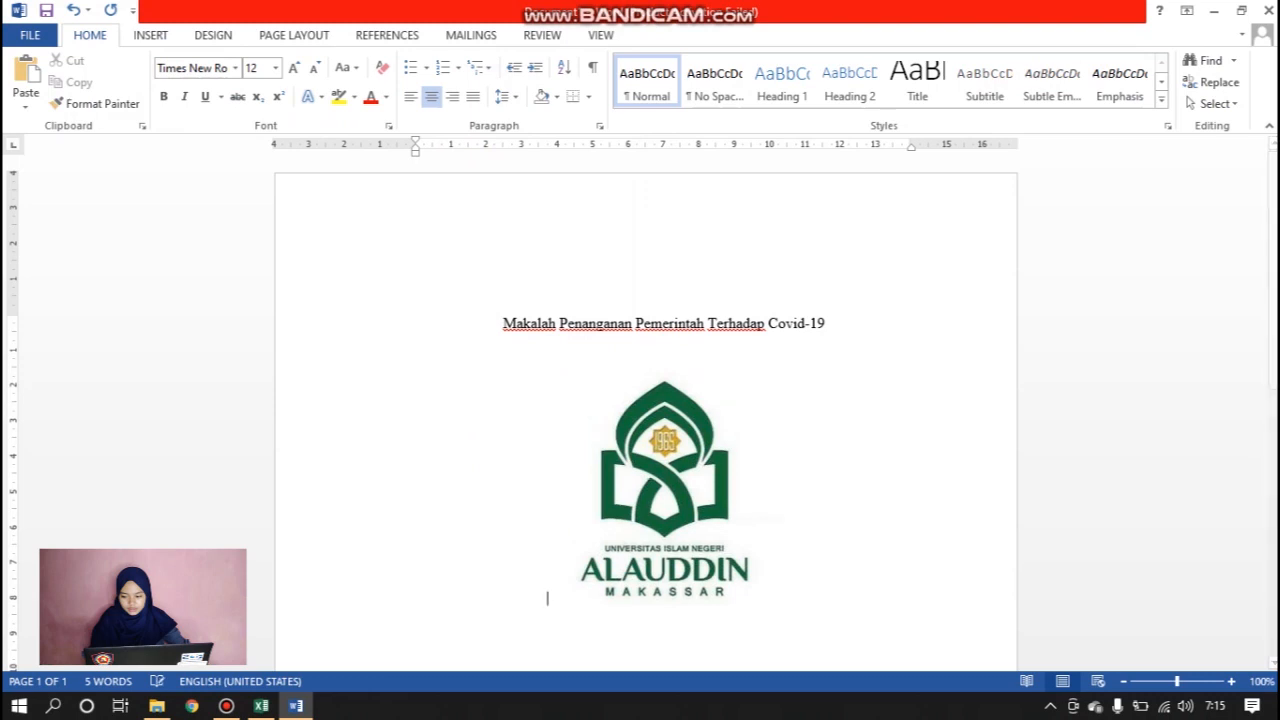
{"action": "scroll", "coordinate": [557, 400], "scroll_direction": "down", "scroll_amount": 4}
{"action": "left_click", "coordinate": [762, 400]}
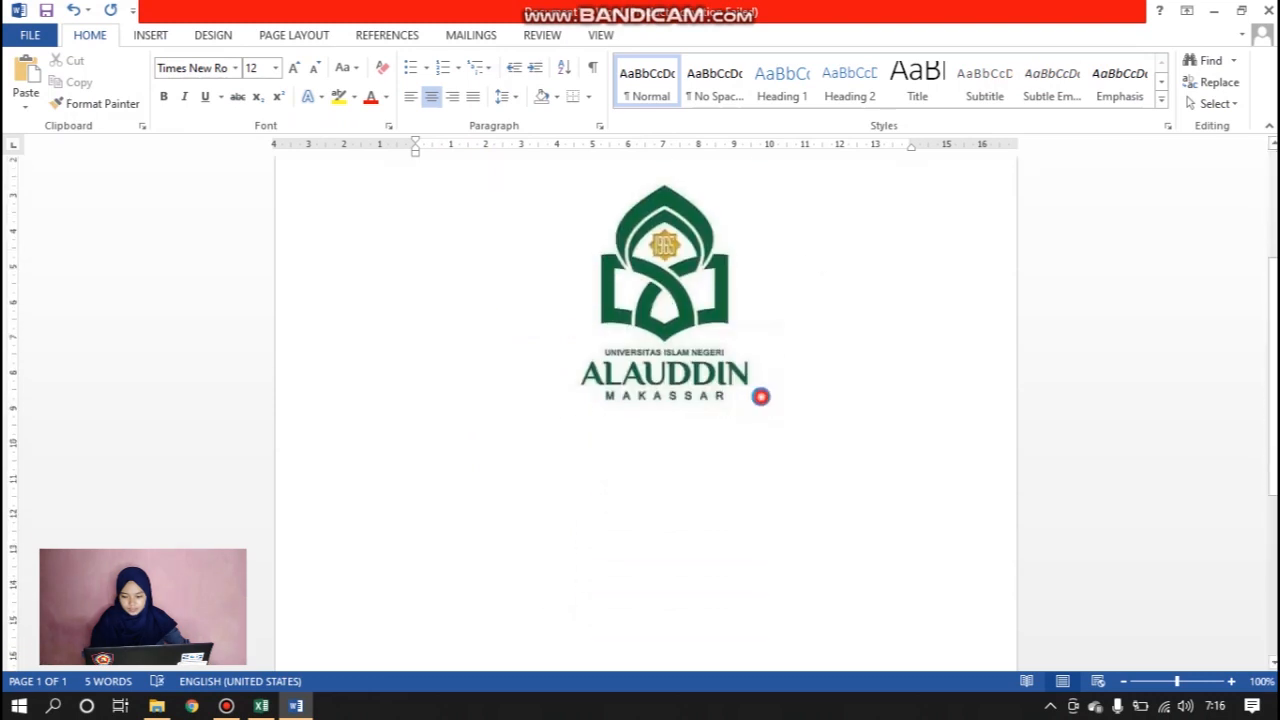
Make the title line "Makalah Penanganan Pemerintah Terhadap Covid-19" bold
{"action": "scroll", "coordinate": [554, 292], "scroll_direction": "up", "scroll_amount": 3}
{"action": "left_click", "coordinate": [519, 283]}
{"action": "left_click_drag", "start_coordinate": [553, 292], "coordinate": [774, 305]}
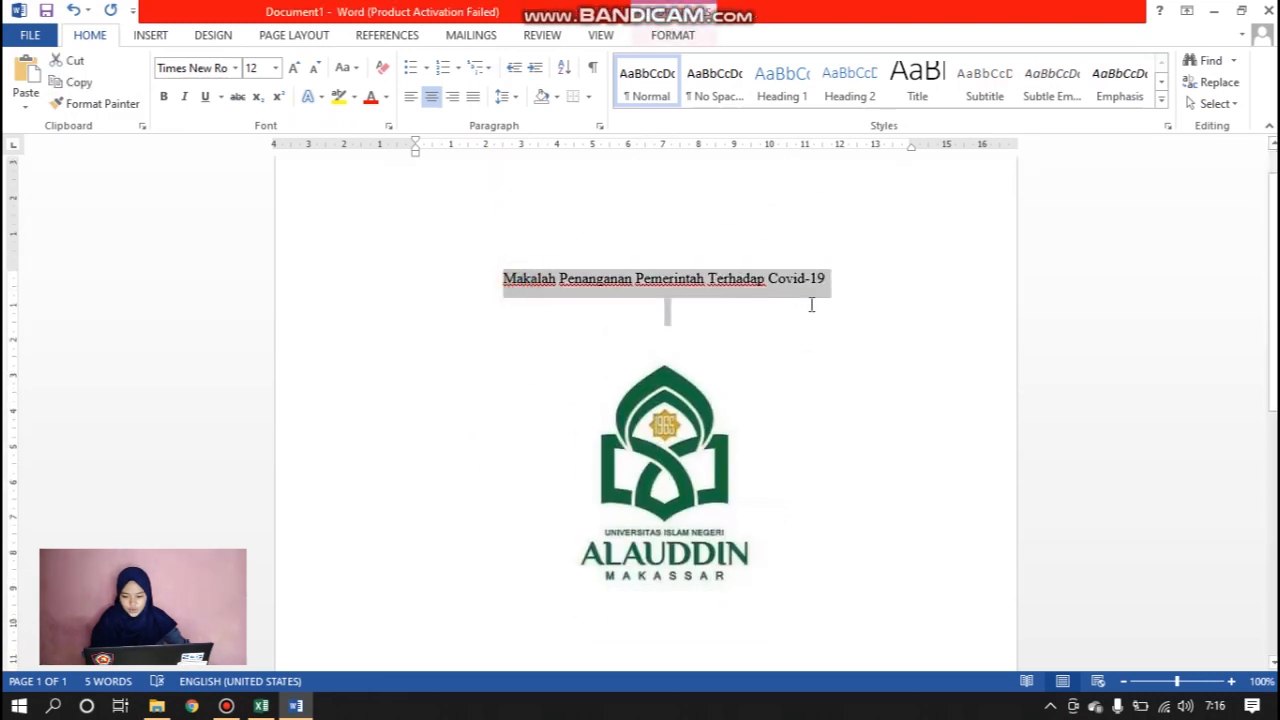
{"action": "left_click", "coordinate": [163, 97]}
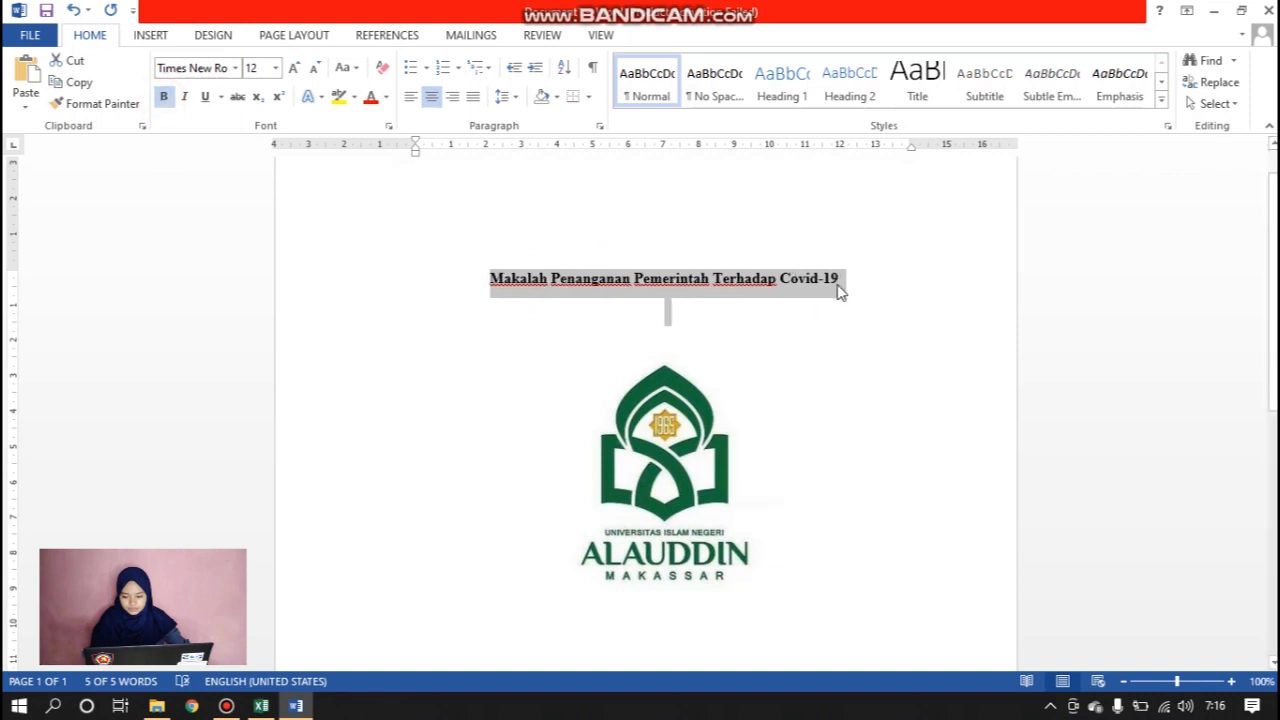
Enter "Oleh:" below the university logo and the author's full name on the following line
{"action": "left_click", "coordinate": [797, 560]}
{"action": "scroll", "coordinate": [743, 580], "scroll_direction": "down", "scroll_amount": 1}
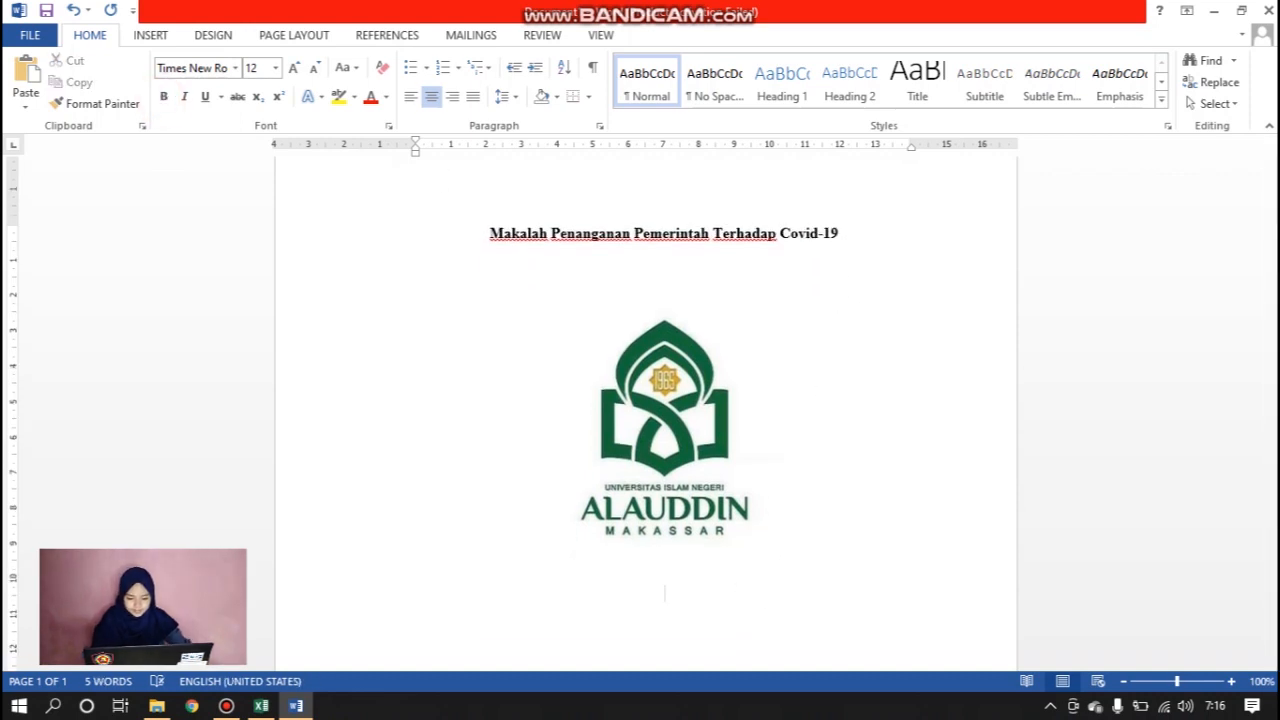
{"action": "type", "text": "Oleh"}
{"action": "type", "text": ": "}
{"action": "type", "text": "Dian"}
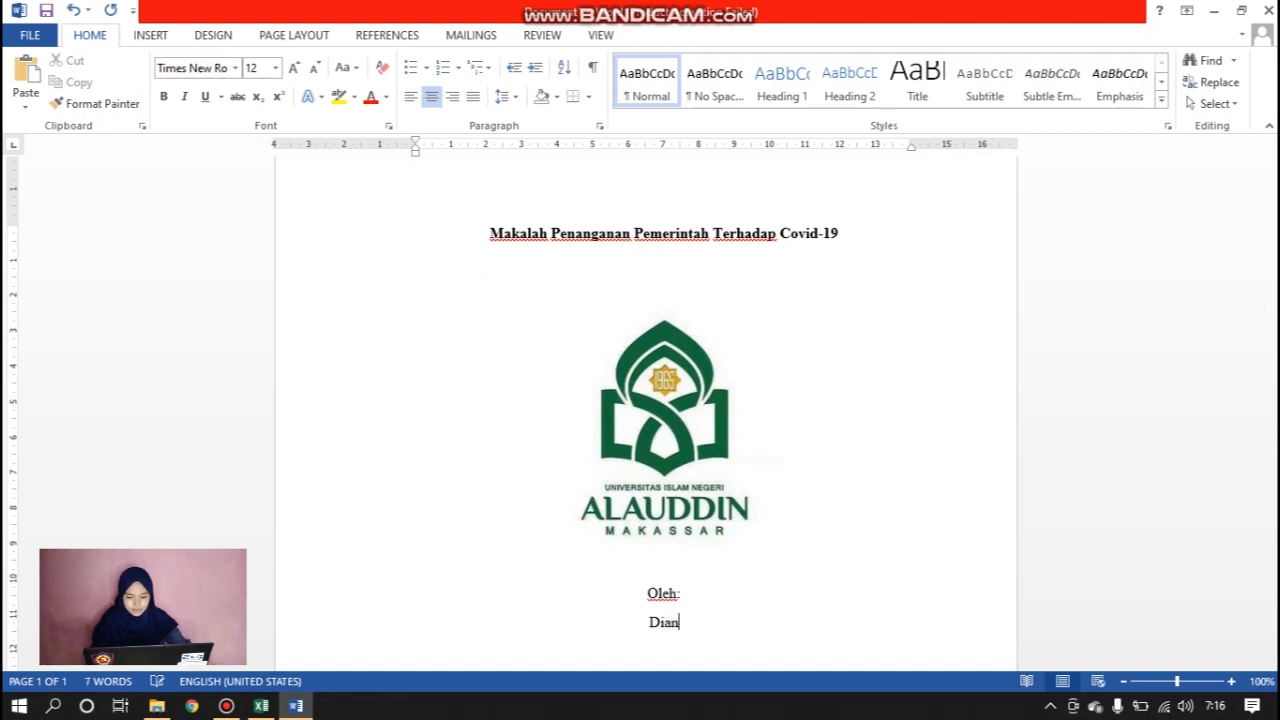
{"action": "type", "text": " Fadilla"}
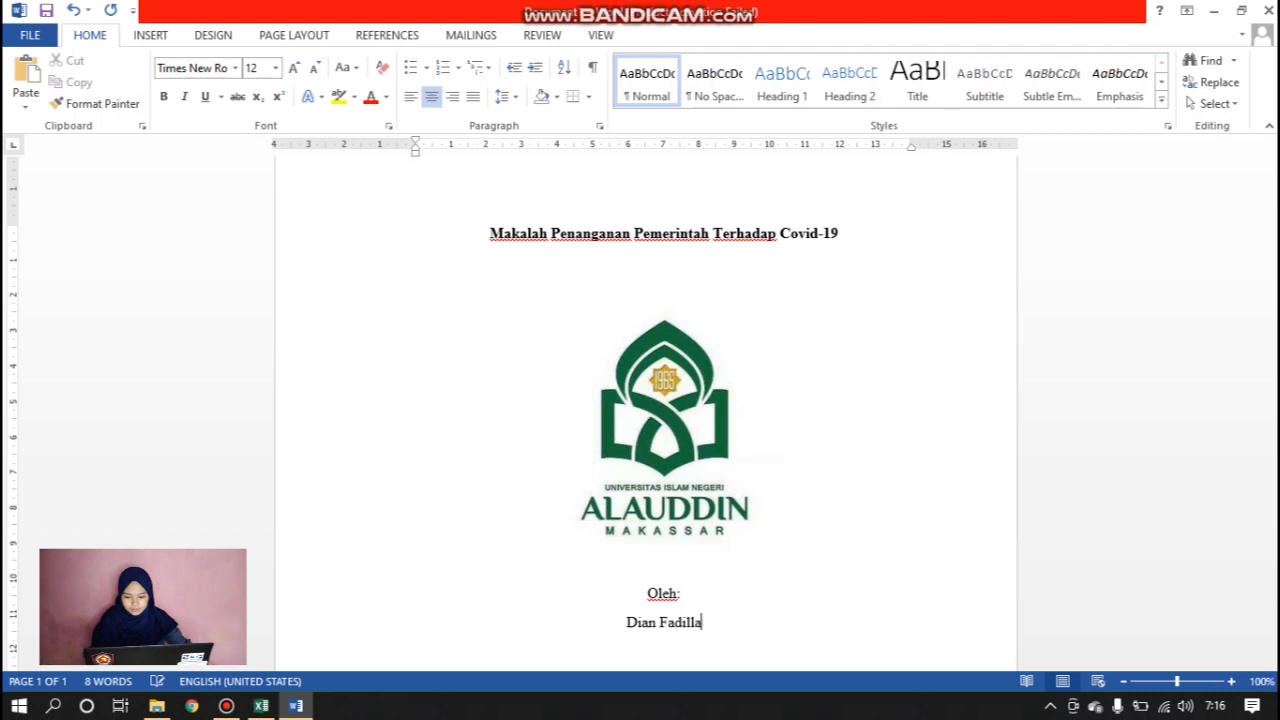
{"action": "type", "text": "h Ulfa"}
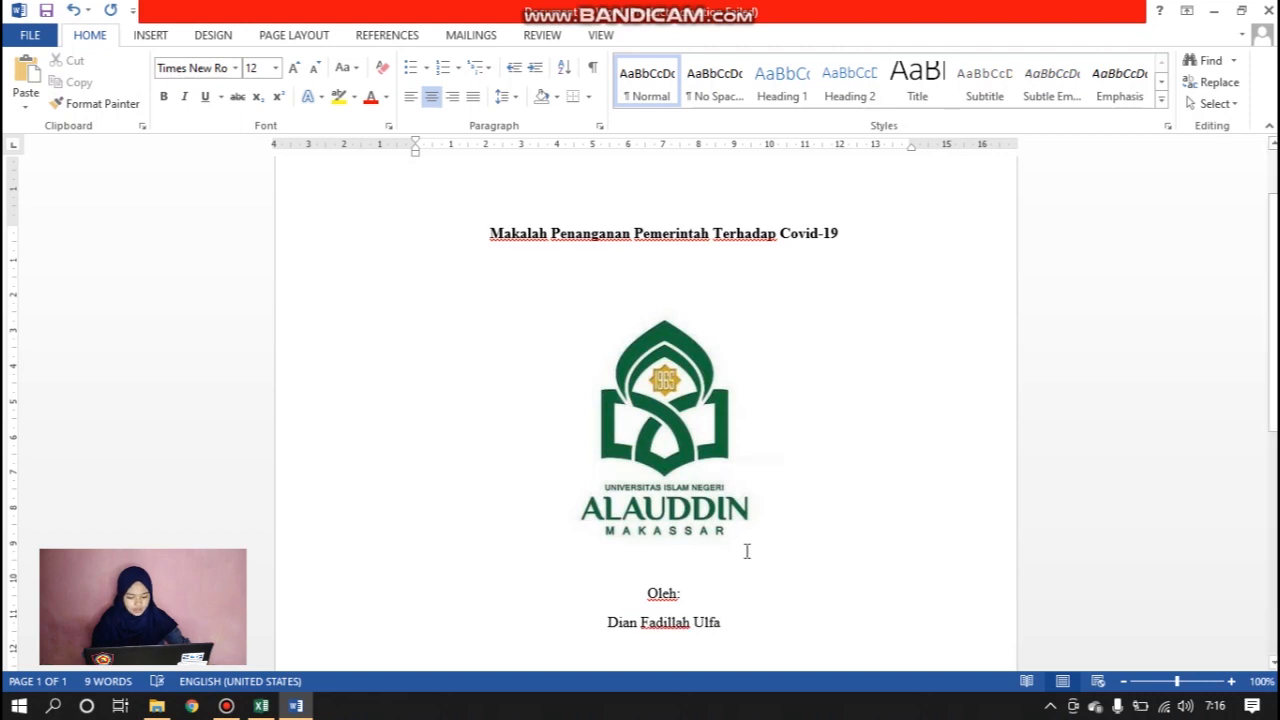
Make the "Oleh:" line and the author's name bold
{"action": "scroll", "coordinate": [650, 553], "scroll_direction": "down", "scroll_amount": 2}
{"action": "left_click_drag", "start_coordinate": [640, 494], "coordinate": [760, 574]}
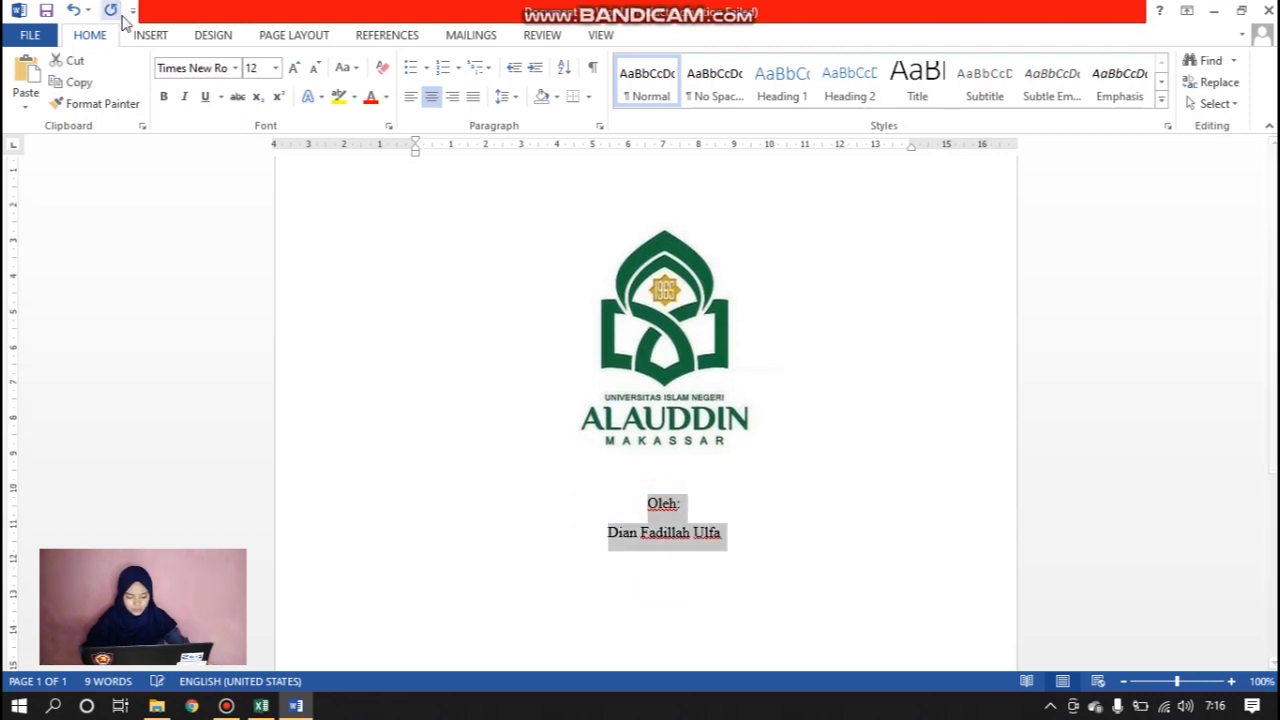
{"action": "left_click", "coordinate": [163, 97]}
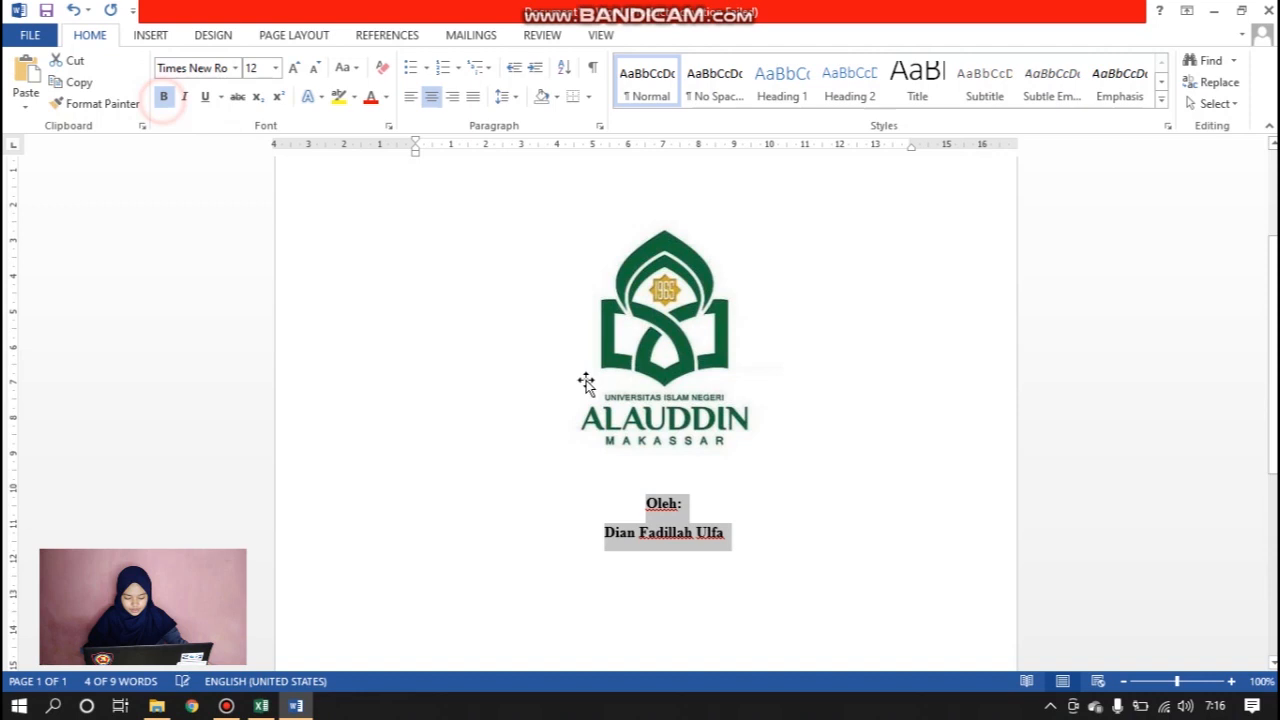
Leave several blank lines below the author's name and enter "UIN ALAUDDIN MAKASSAR" in bold
{"action": "left_click", "coordinate": [769, 544]}
{"action": "key", "text": "Return"}
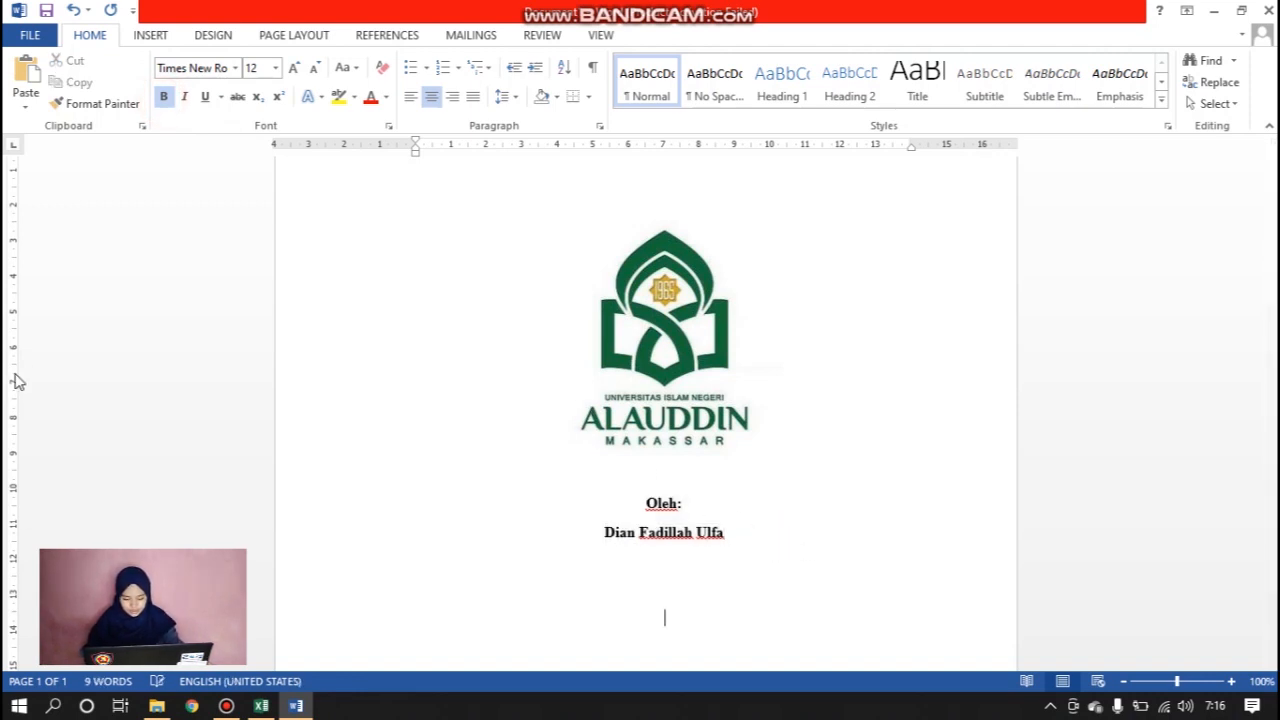
{"action": "scroll", "coordinate": [661, 608], "scroll_direction": "down", "scroll_amount": 4}
{"action": "key", "text": "Return"}
{"action": "type", "text": "UIN ALAUDDIN MAKASSAR"}
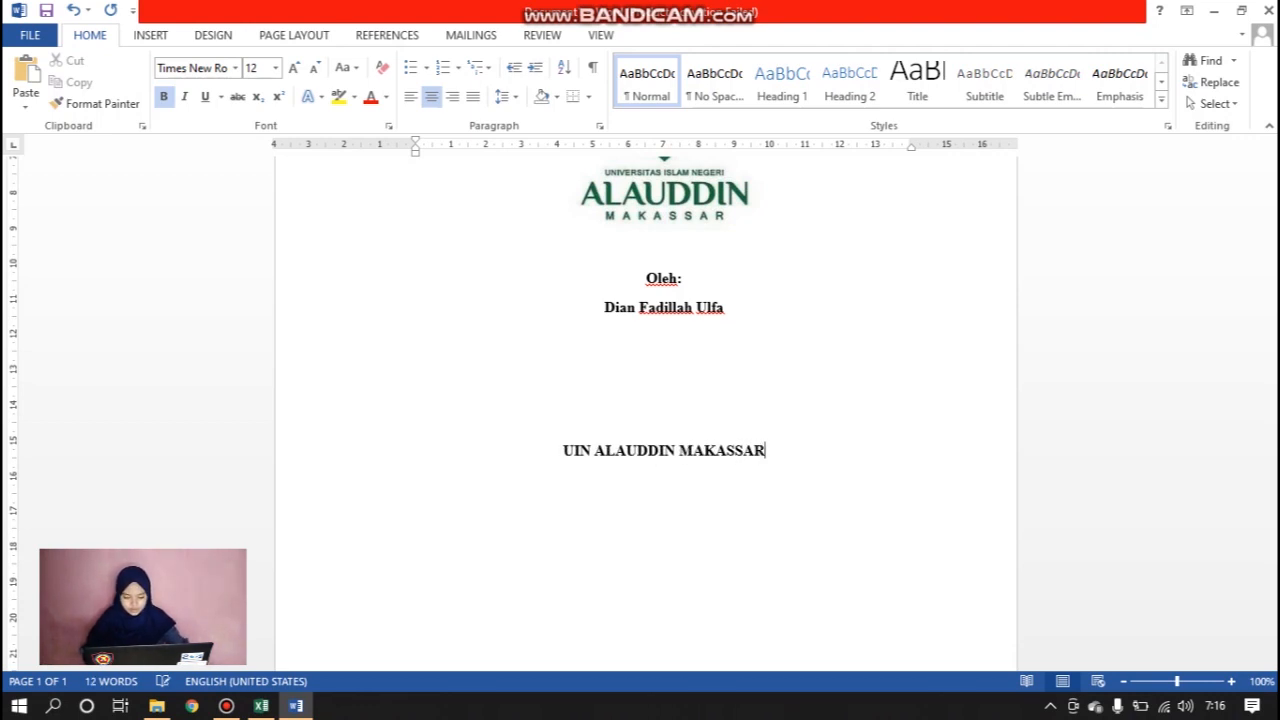
Add the line "TAHUN 2021" directly below the university name on the cover page
{"action": "type", "text": "TAHUN"}
{"action": "key", "text": "BackSpace"}
{"action": "key", "text": "BackSpace"}
{"action": "key", "text": "BackSpace"}
{"action": "key", "text": "BackSpace"}
{"action": "key", "text": "BackSpace"}
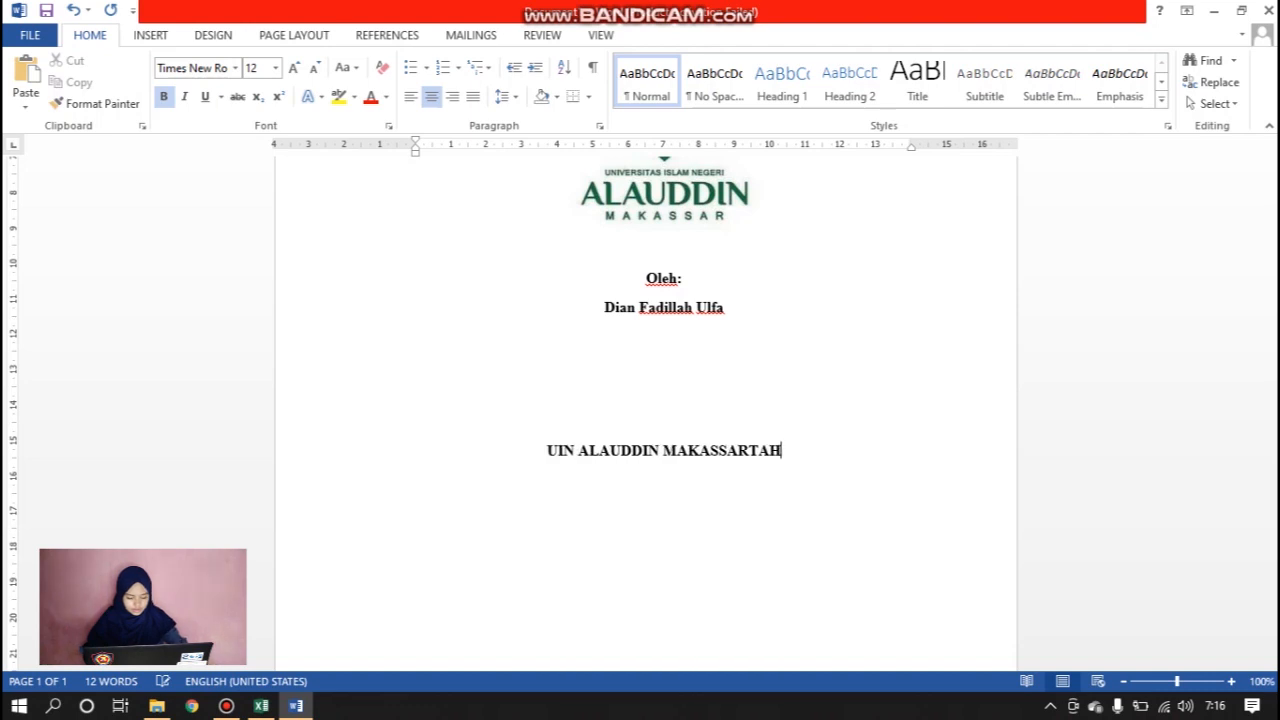
{"action": "type", "text": "AHUN 2021"}
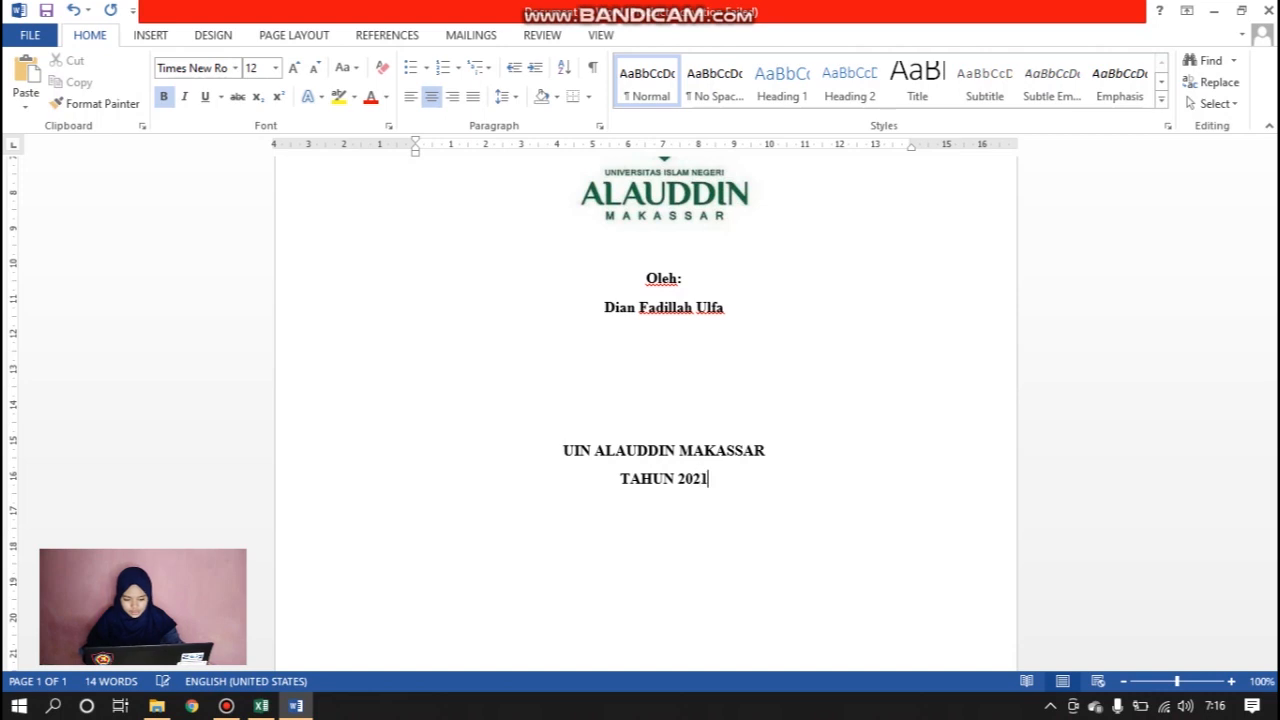
Add blank lines after "TAHUN 2021" to reach a second page and enter the bold centred heading "Kata Pengantar" there
{"action": "scroll", "coordinate": [689, 363], "scroll_direction": "up", "scroll_amount": 7}
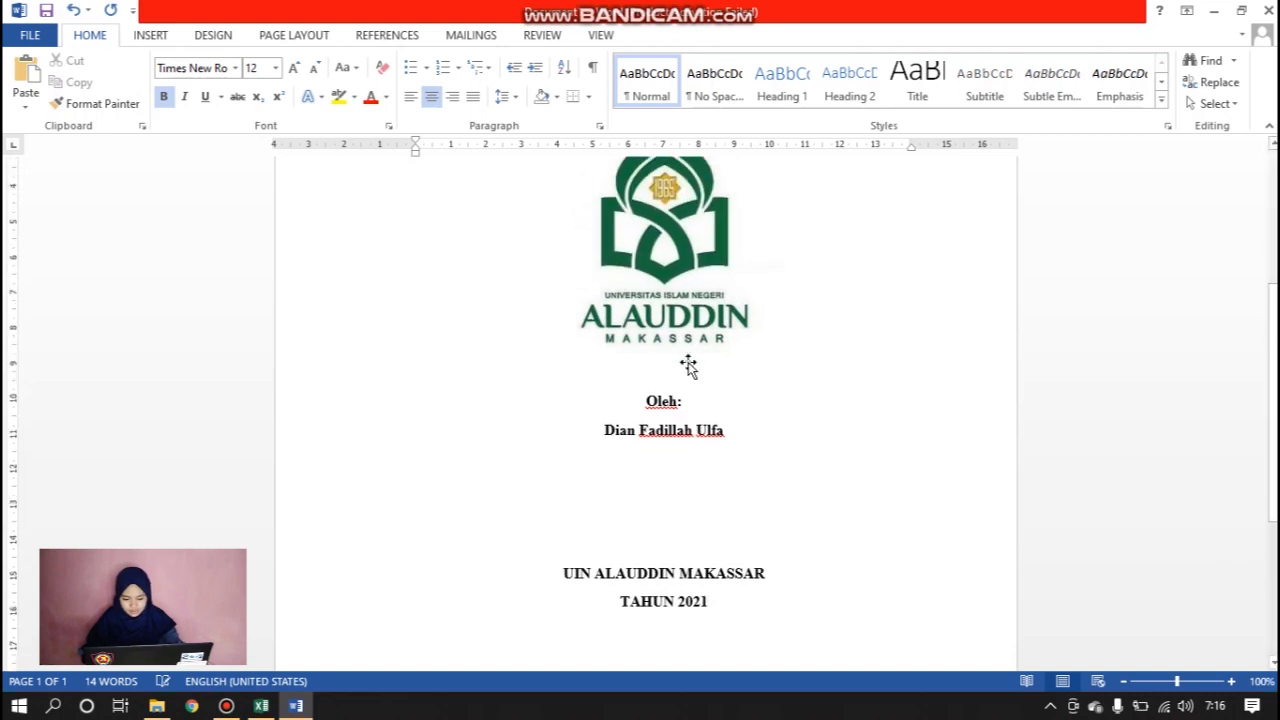
{"action": "scroll", "coordinate": [689, 363], "scroll_direction": "down", "scroll_amount": 7}
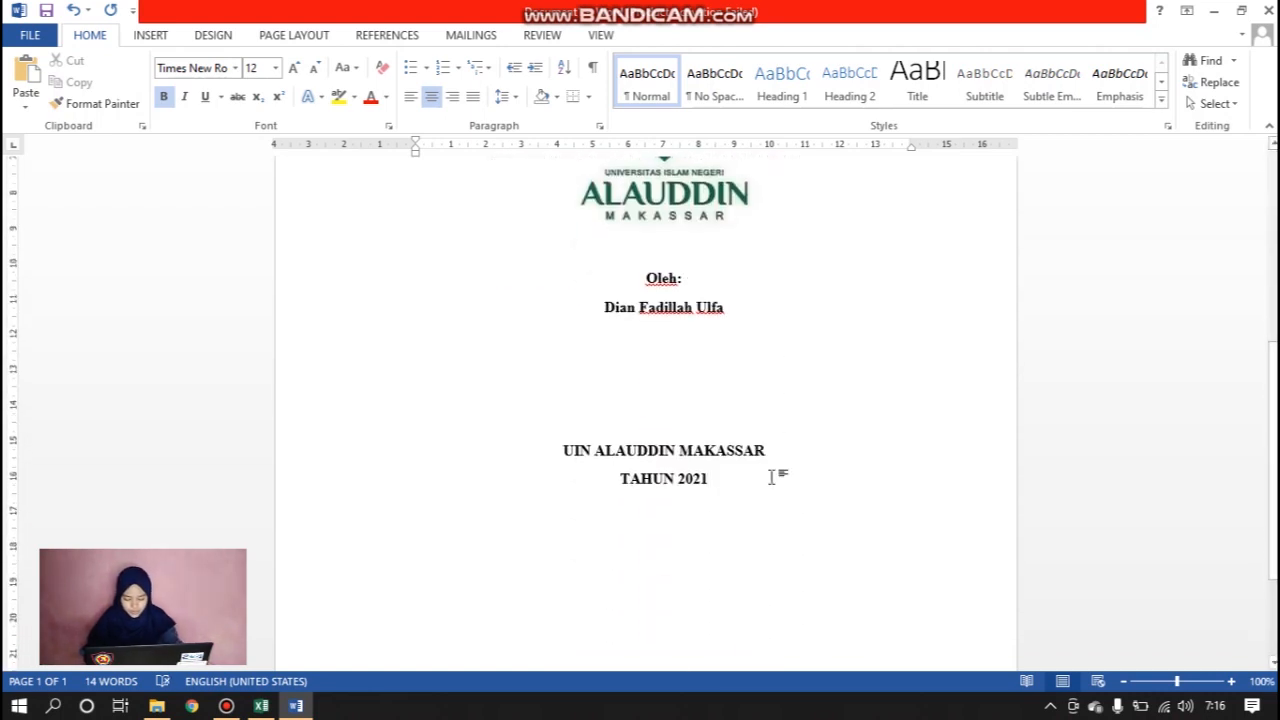
{"action": "scroll", "coordinate": [757, 503], "scroll_direction": "down", "scroll_amount": 1}
{"action": "key", "text": "Return"}
{"action": "key", "text": "Return"}
{"action": "key", "text": "Return"}
{"action": "key", "text": "Return"}
{"action": "key", "text": "Return"}
{"action": "key", "text": "Return"}
{"action": "key", "text": "Return"}
{"action": "key", "text": "Return"}
{"action": "key", "text": "Return"}
{"action": "key", "text": "Return"}
{"action": "key", "text": "Return"}
{"action": "key", "text": "Return"}
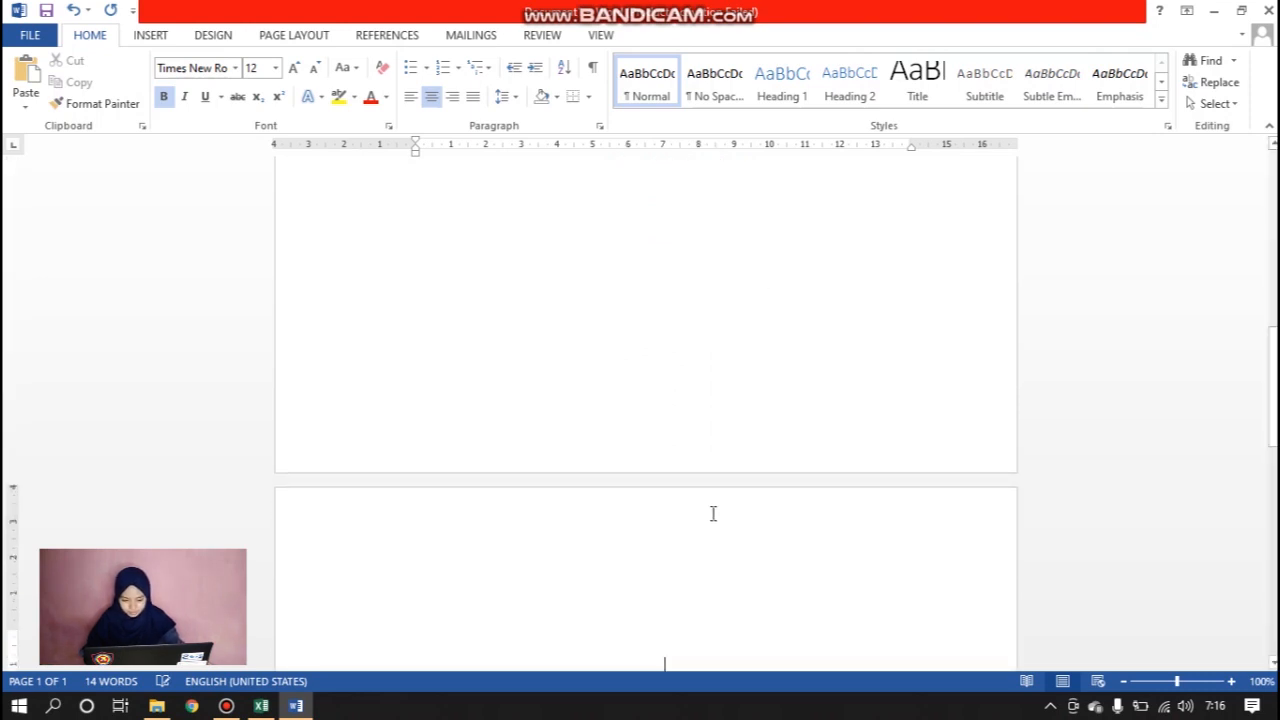
{"action": "type", "text": "Kat"}
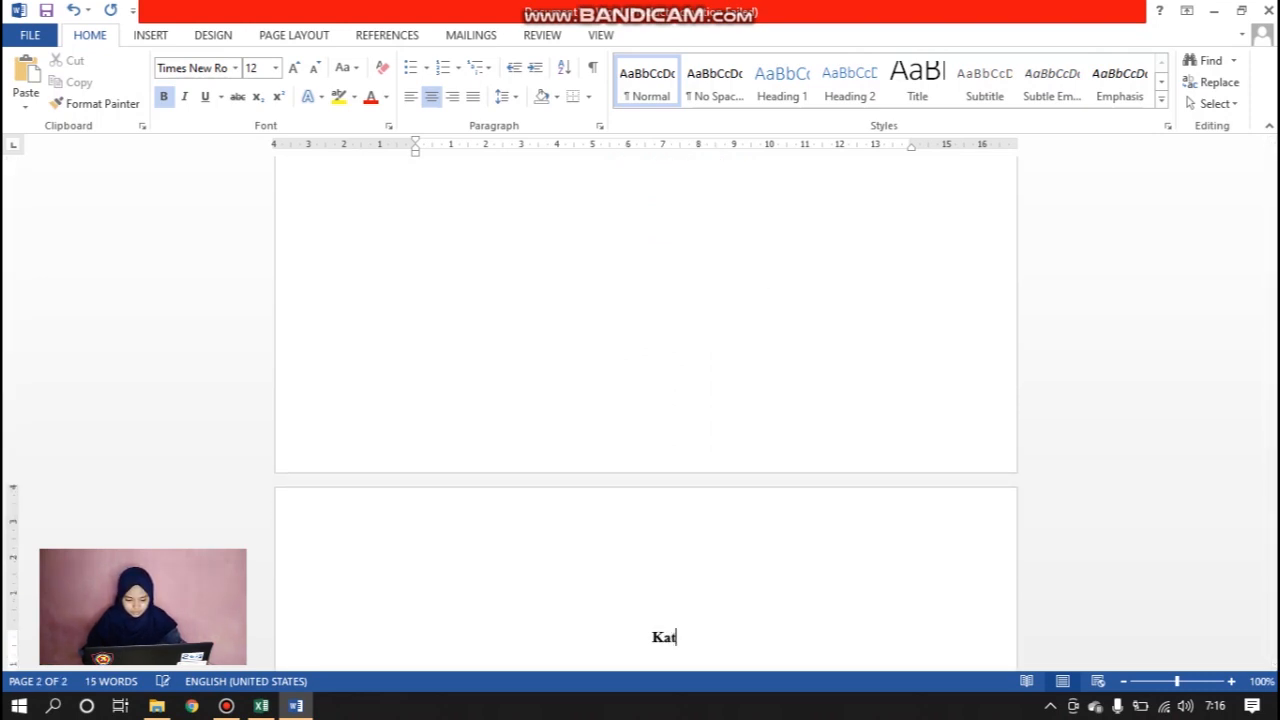
{"action": "type", "text": "a Pengantar"}
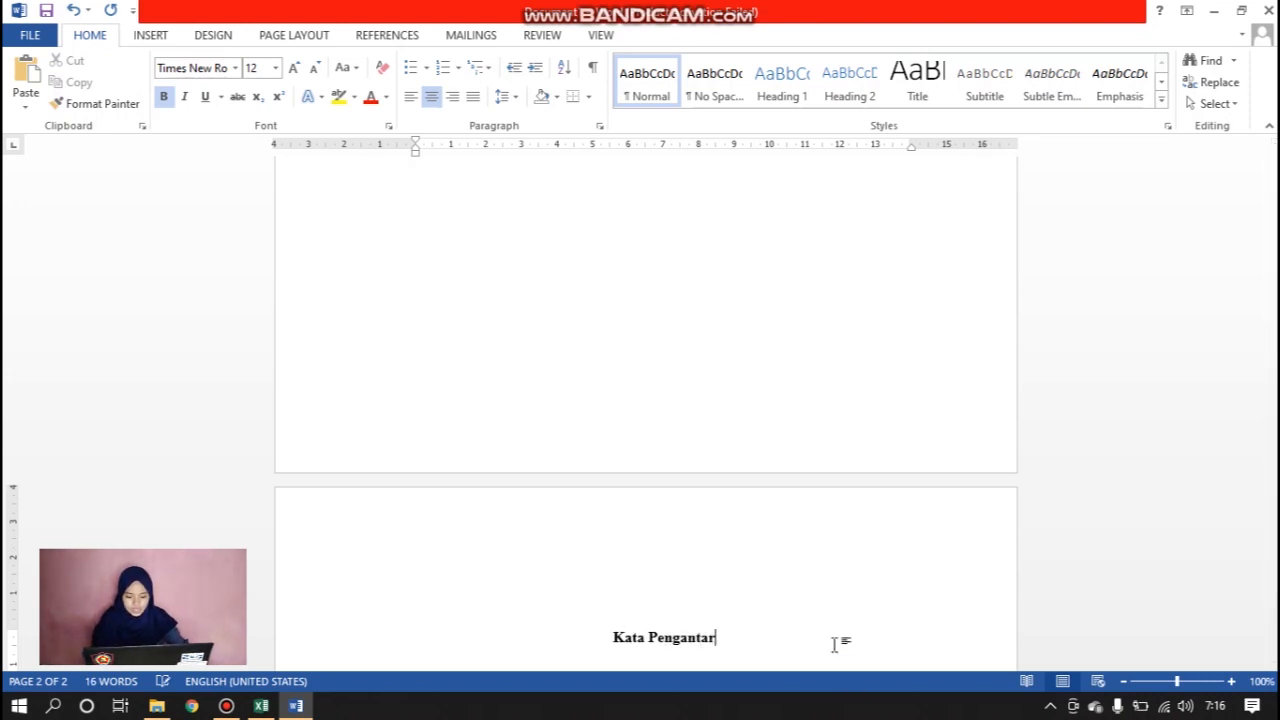
Enter the greeting "Assalamualaikum Warahamatuli Wabarakatuh" in left-aligned, non-bold text below the heading, with one blank line between, and start a new line
{"action": "scroll", "coordinate": [810, 600], "scroll_direction": "down", "scroll_amount": 6}
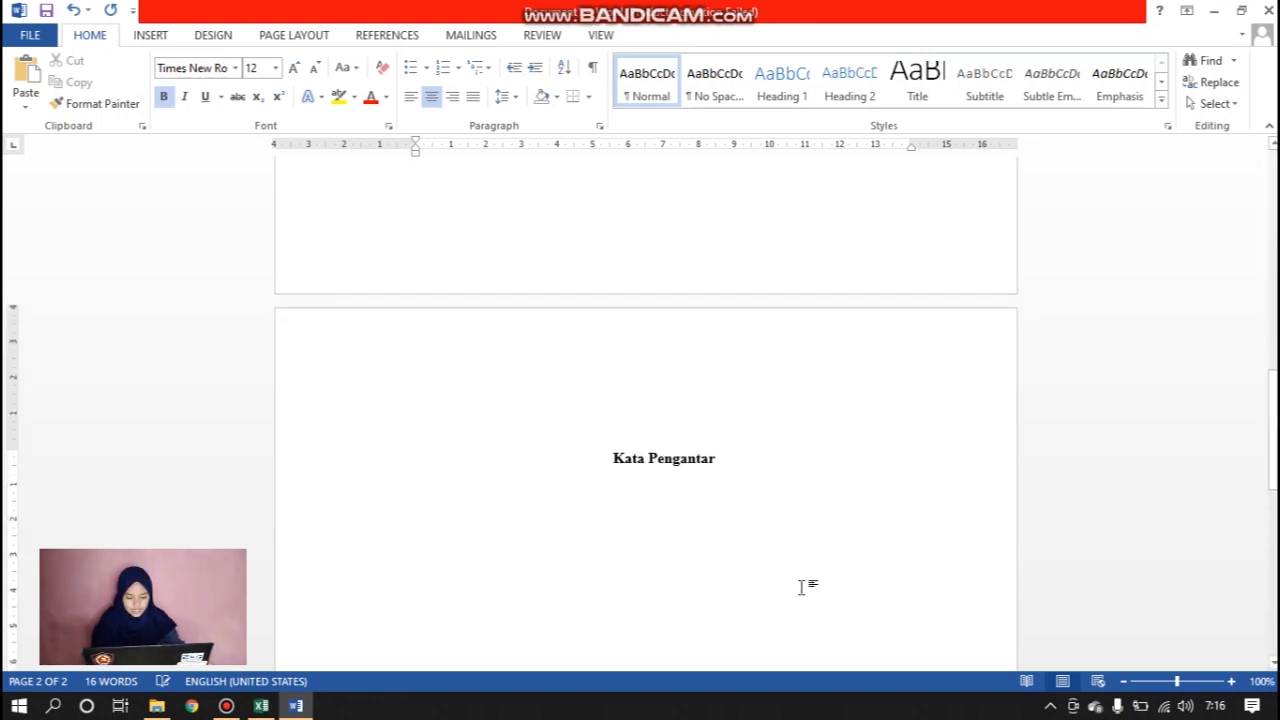
{"action": "key", "text": "Return"}
{"action": "left_click", "coordinate": [410, 96]}
{"action": "left_click", "coordinate": [163, 96]}
{"action": "key", "text": "Return"}
{"action": "type", "text": "ASsalamualaikum Warahamatuli "}
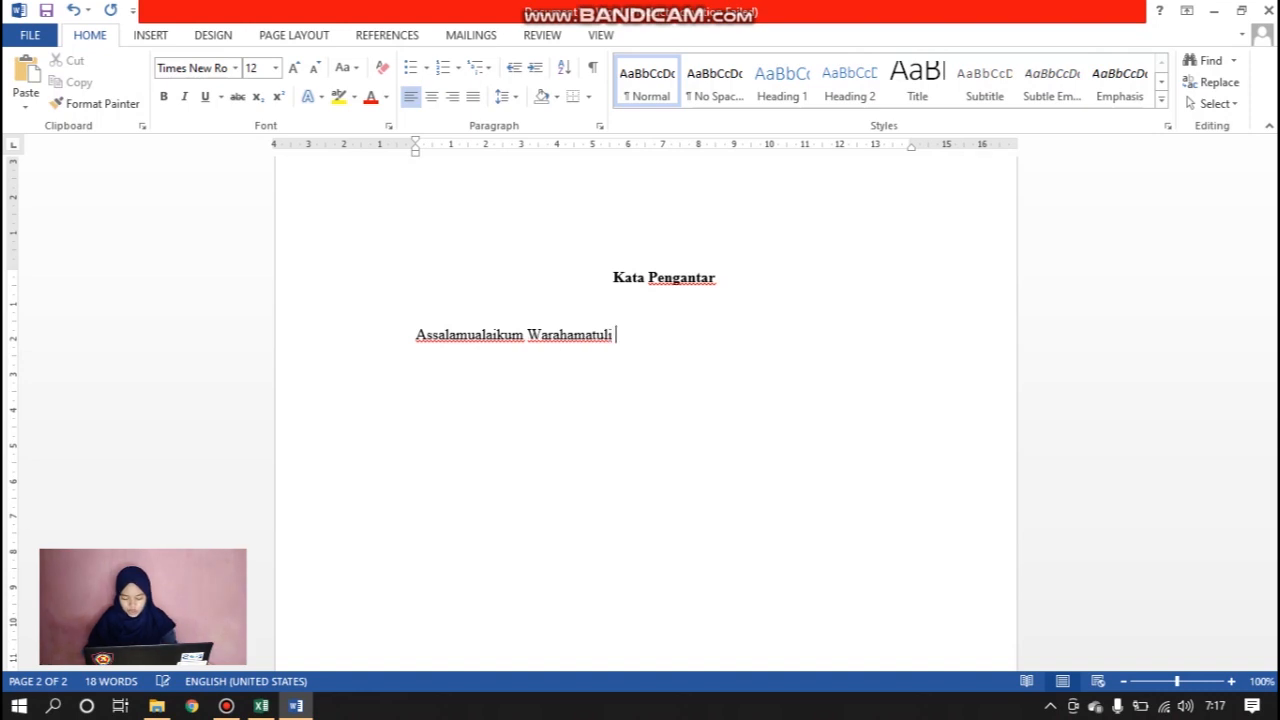
{"action": "type", "text": "Wabaha"}
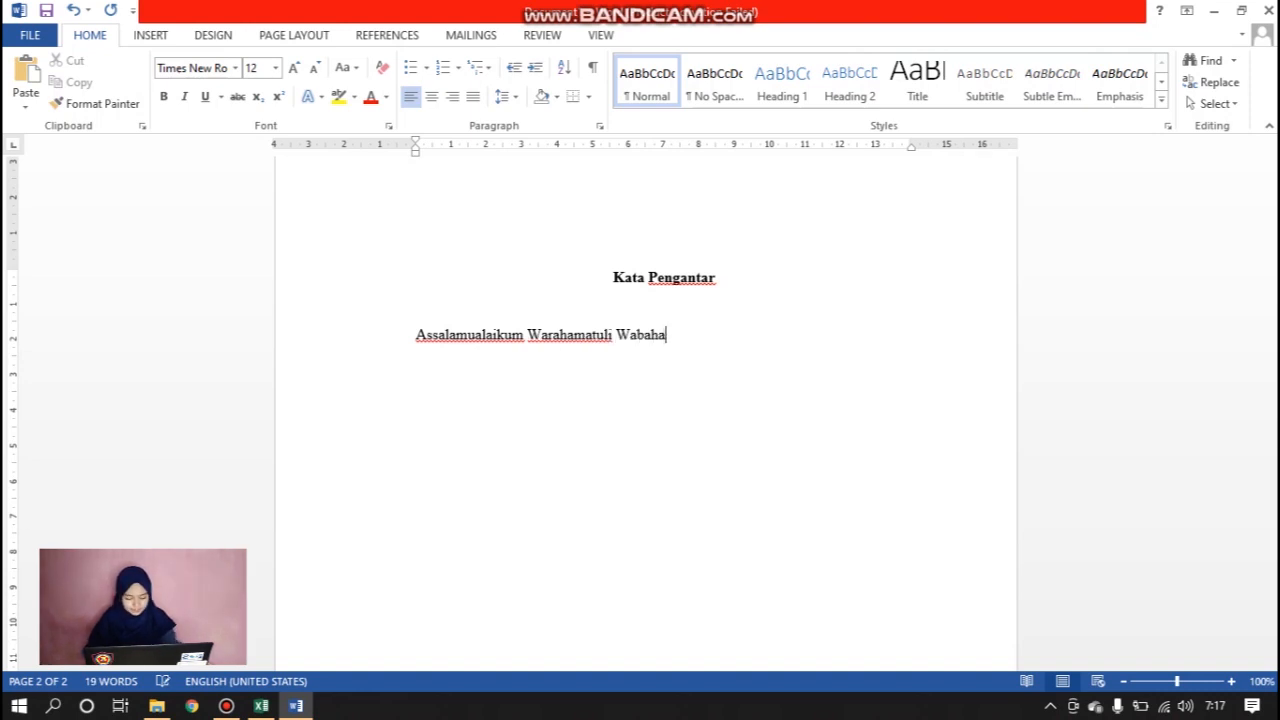
{"action": "key", "text": "BackSpace"}
{"action": "key", "text": "BackSpace"}
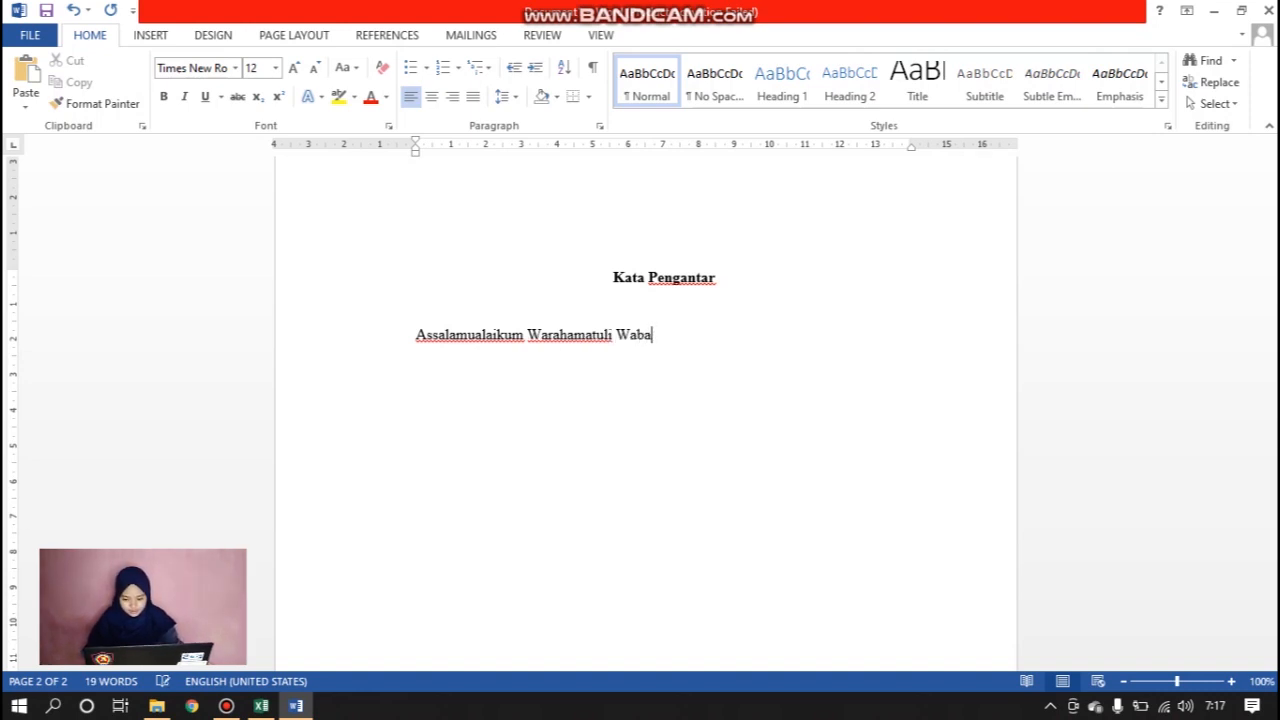
{"action": "type", "text": "rakatuh"}
{"action": "key", "text": "Return"}
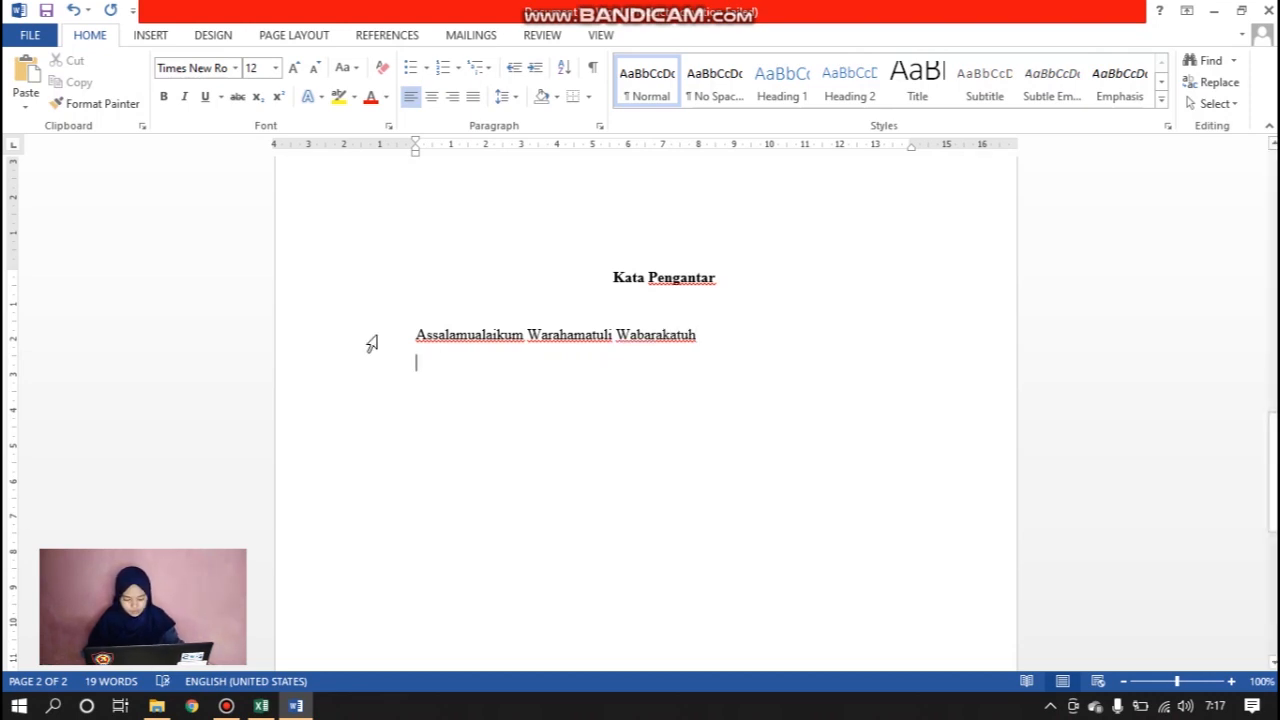
Begin the preface paragraph below the greeting with "Terima kasih kepada semua pihak yang telah membantu"
{"action": "type", "text": "Terima Kassi"}
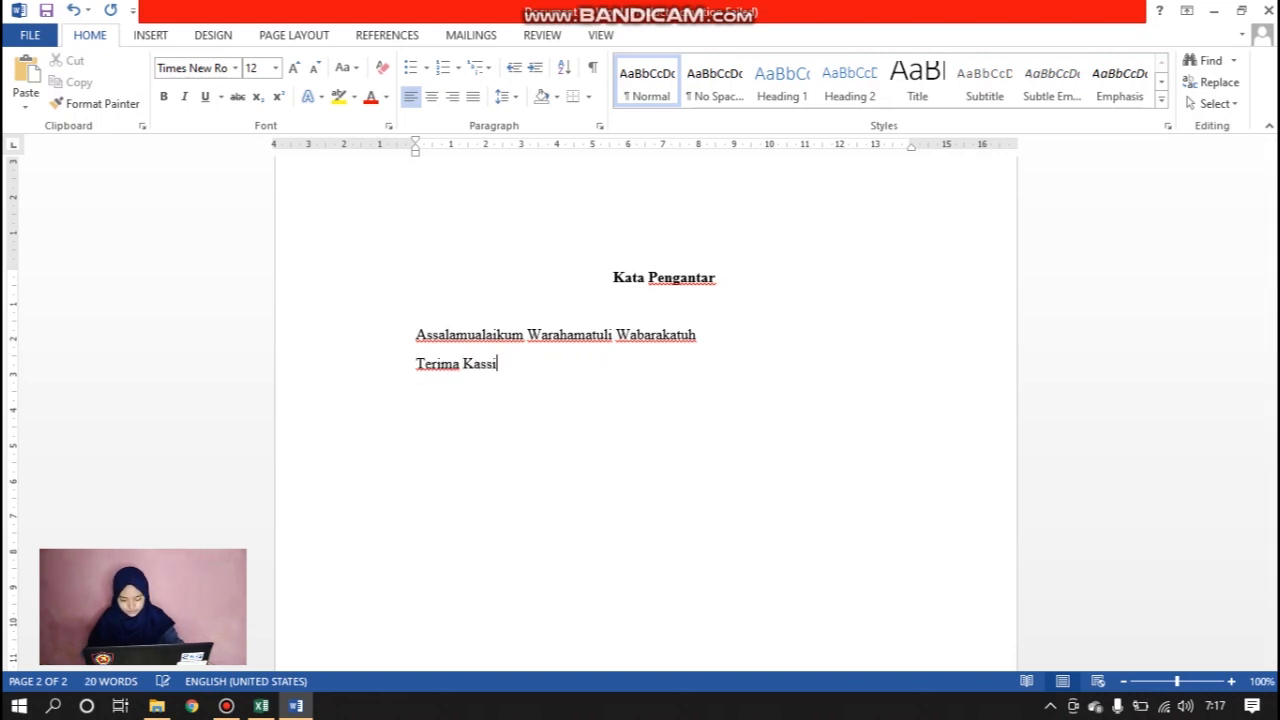
{"action": "key", "text": "BackSpace"}
{"action": "key", "text": "BackSpace"}
{"action": "key", "text": "BackSpace"}
{"action": "type", "text": "kasih ke"}
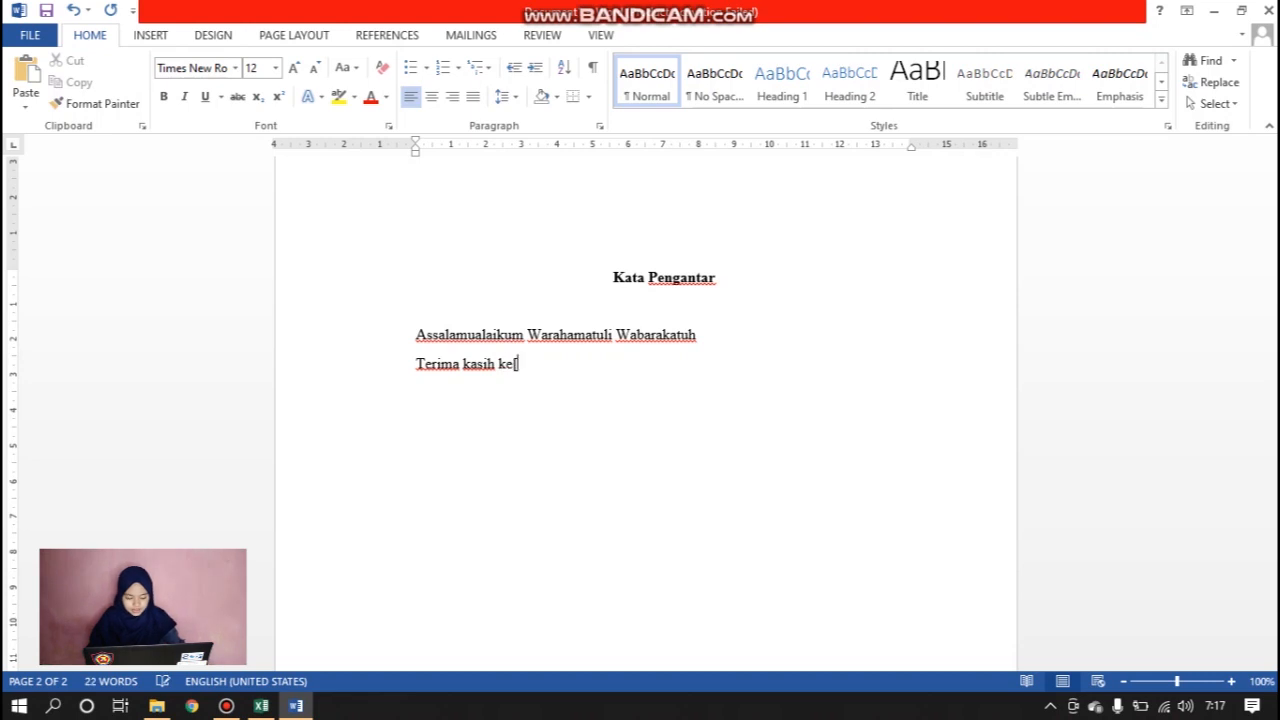
{"action": "type", "text": "pada "}
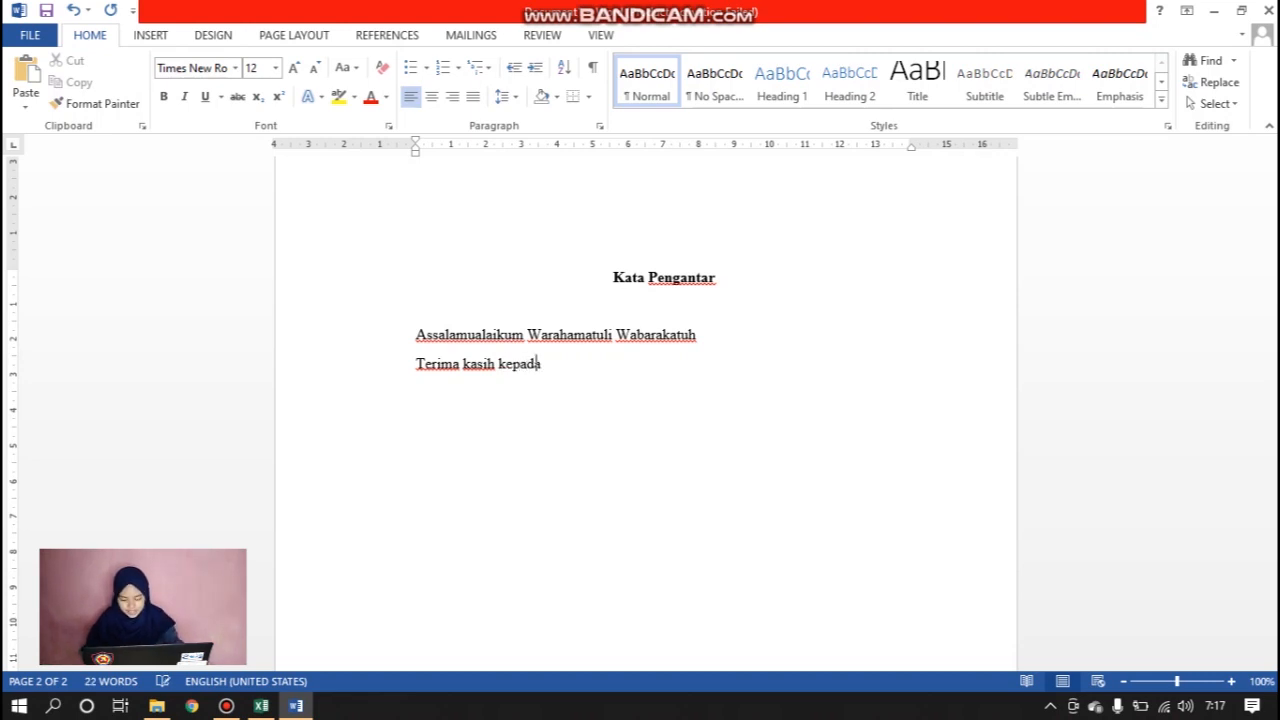
{"action": "type", "text": "semua "}
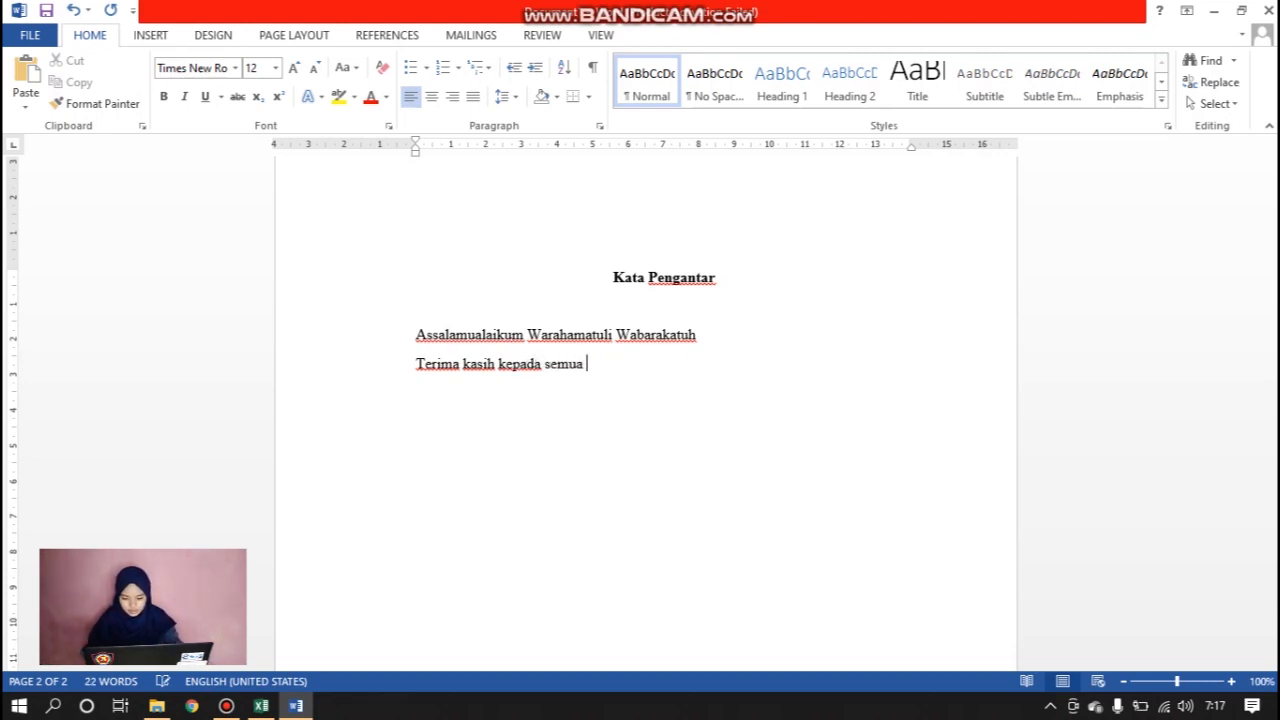
{"action": "type", "text": "pihak "}
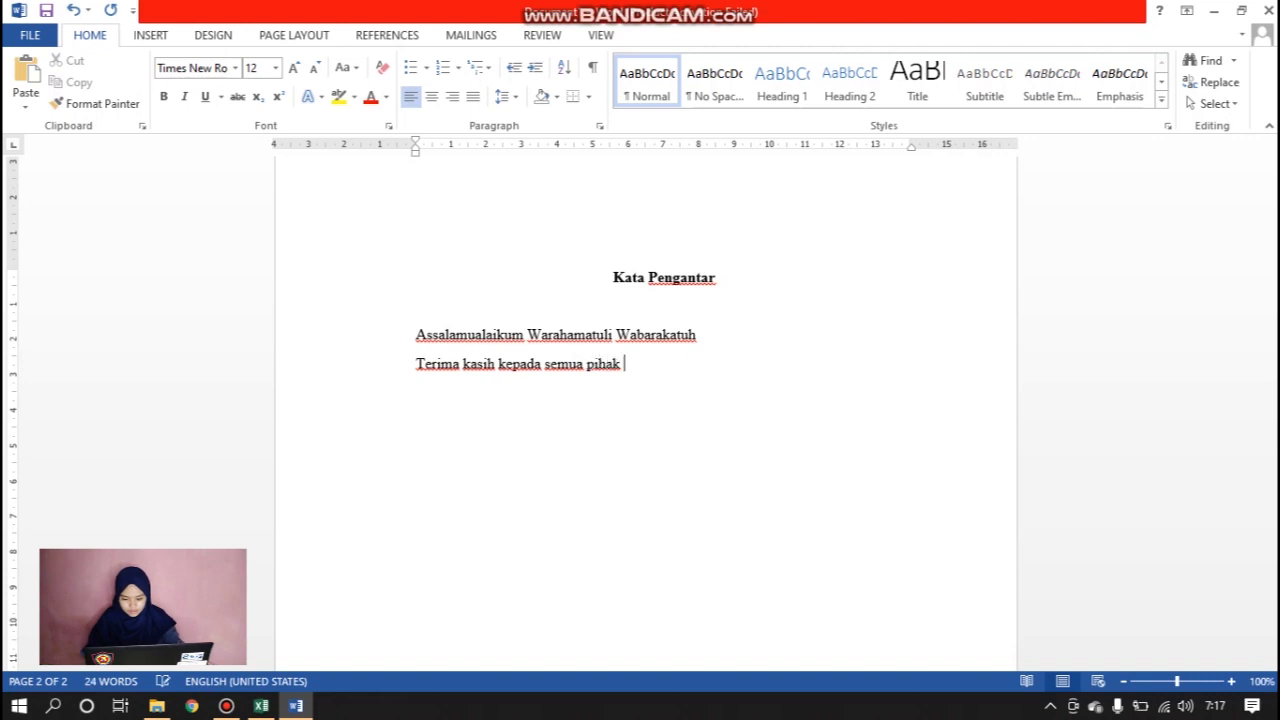
{"action": "type", "text": "yang telaj"}
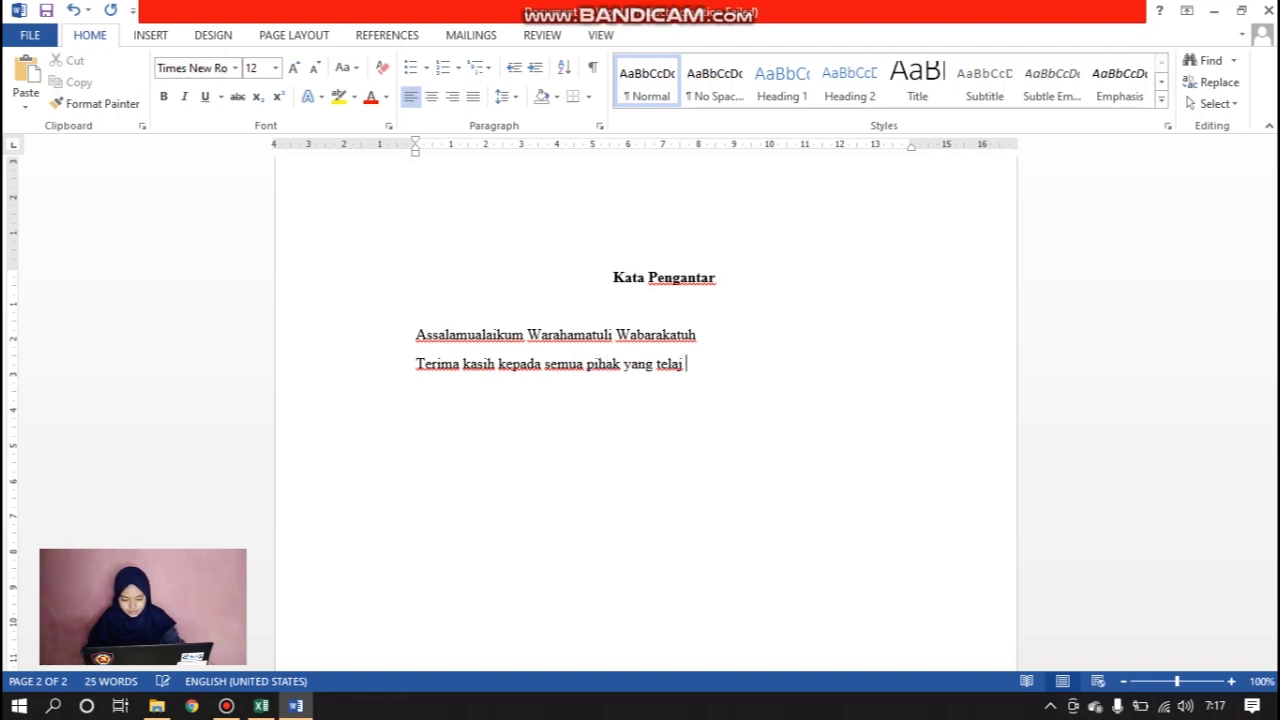
{"action": "key", "text": "BackSpace"}
{"action": "key", "text": "BackSpace"}
{"action": "type", "text": "h mem"}
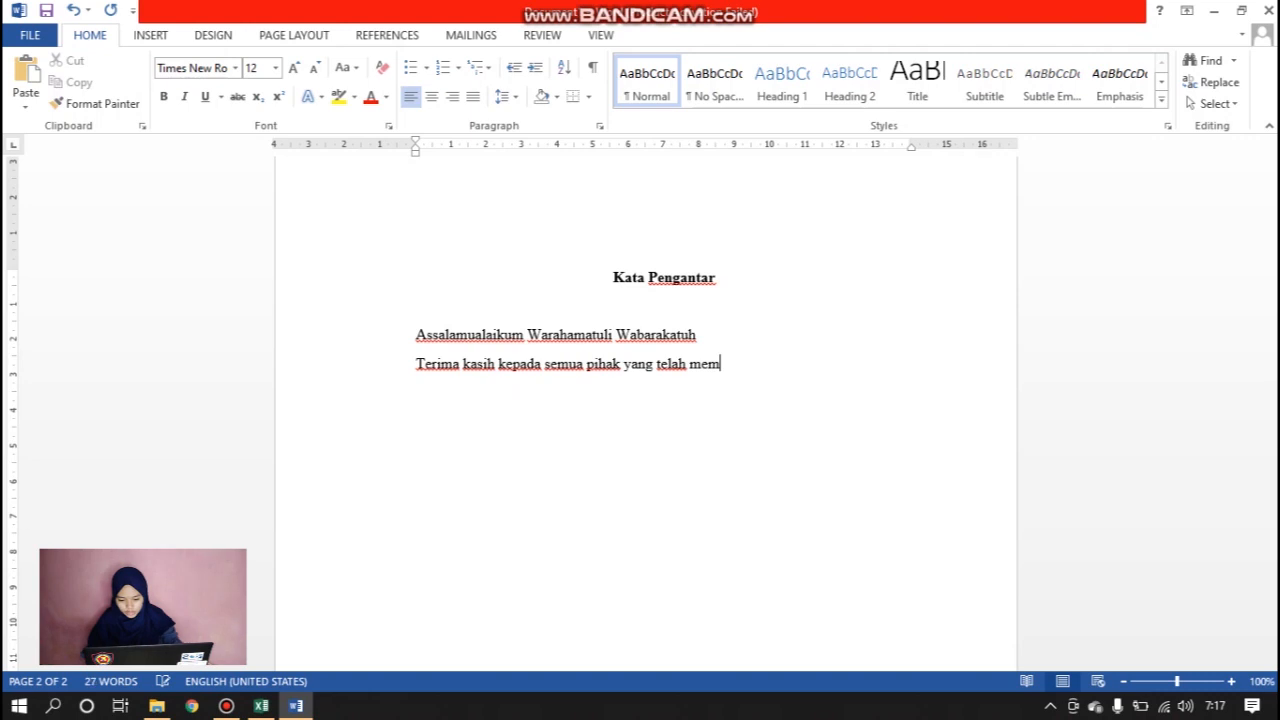
{"action": "type", "text": "bantu sehi"}
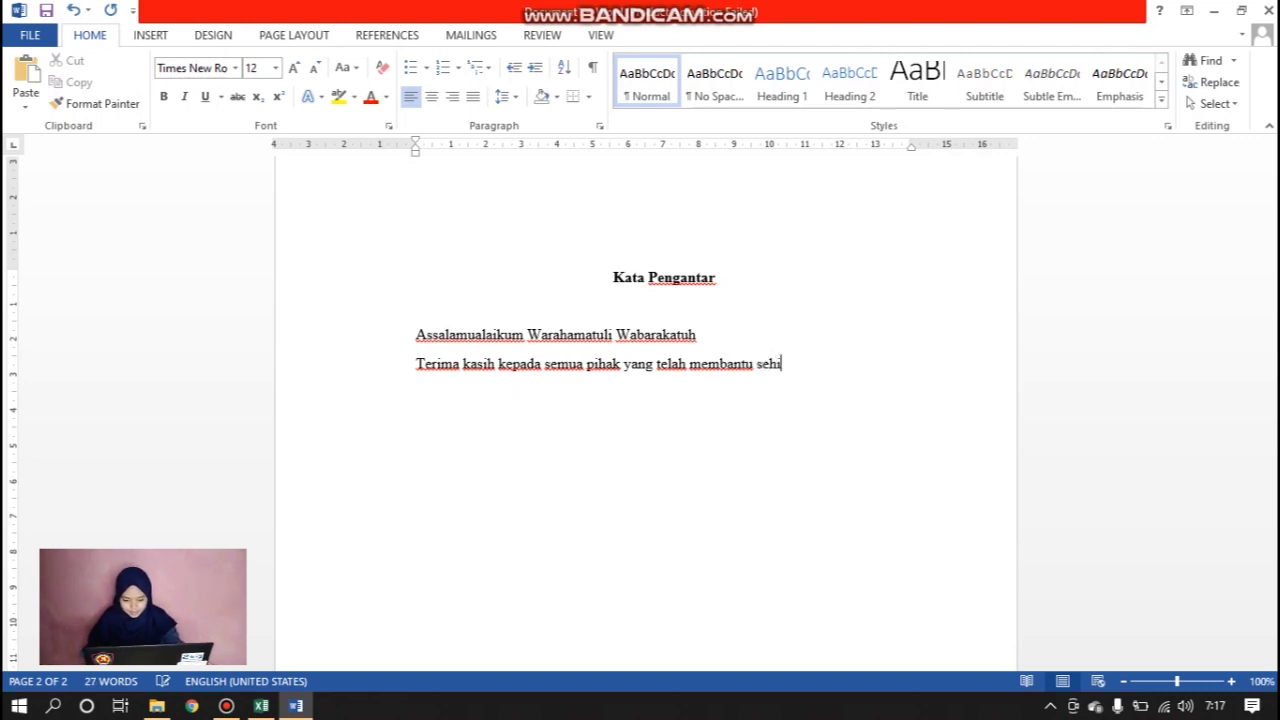
Complete the preface sentence with "sehingga makalah dapat diselesaikan tepat waktu."
{"action": "type", "text": "nggan mak"}
{"action": "key", "text": "BackSpace"}
{"action": "key", "text": "BackSpace"}
{"action": "key", "text": "BackSpace"}
{"action": "key", "text": "BackSpace"}
{"action": "key", "text": "BackSpace"}
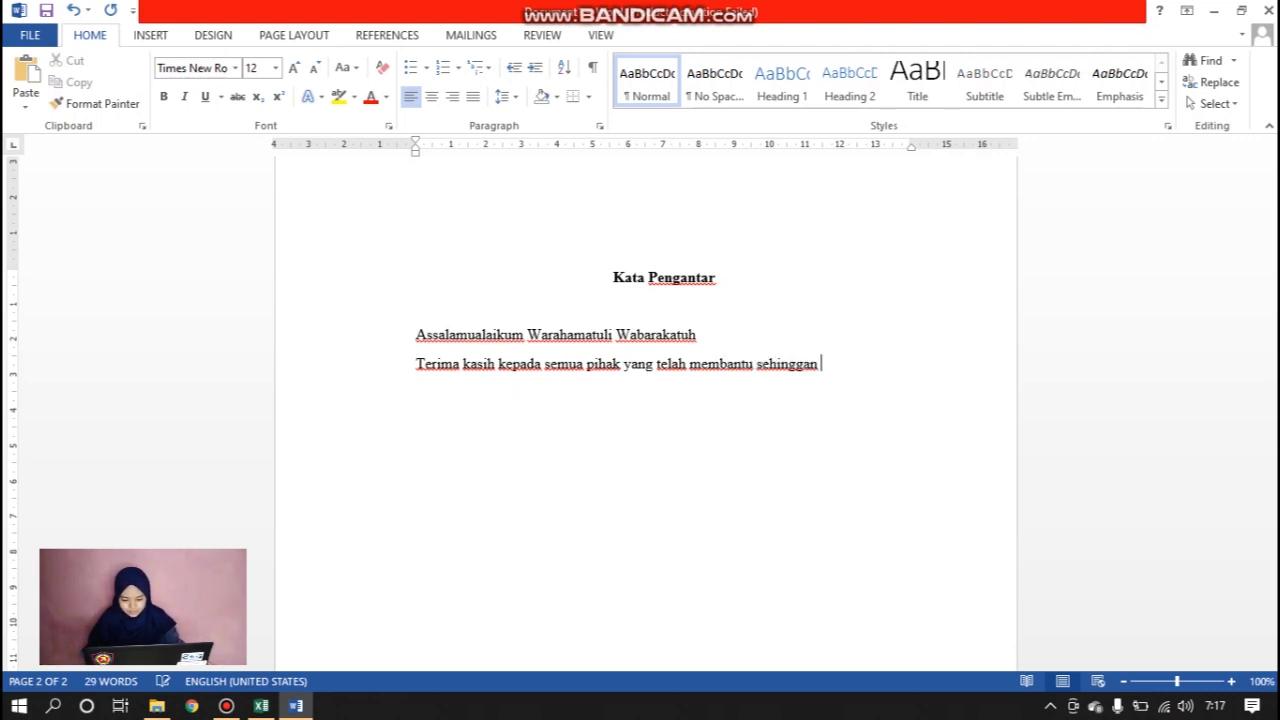
{"action": "type", "text": "makalah "}
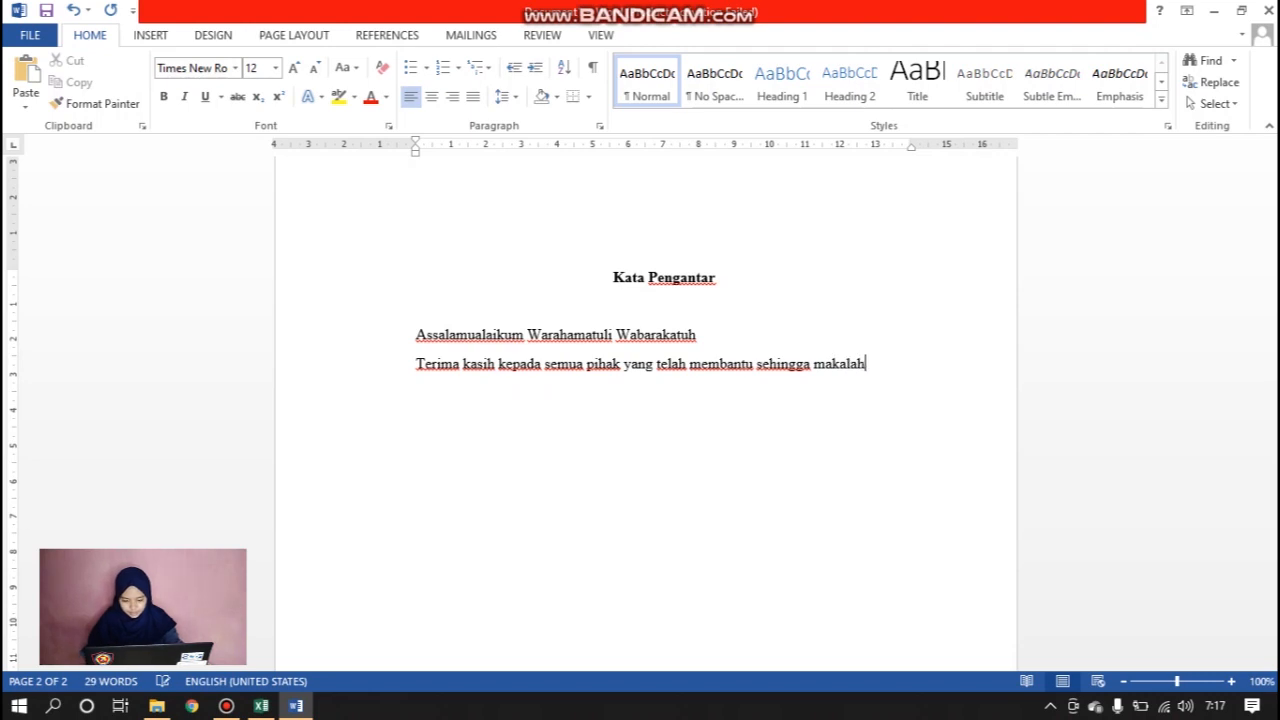
{"action": "type", "text": "dapat "}
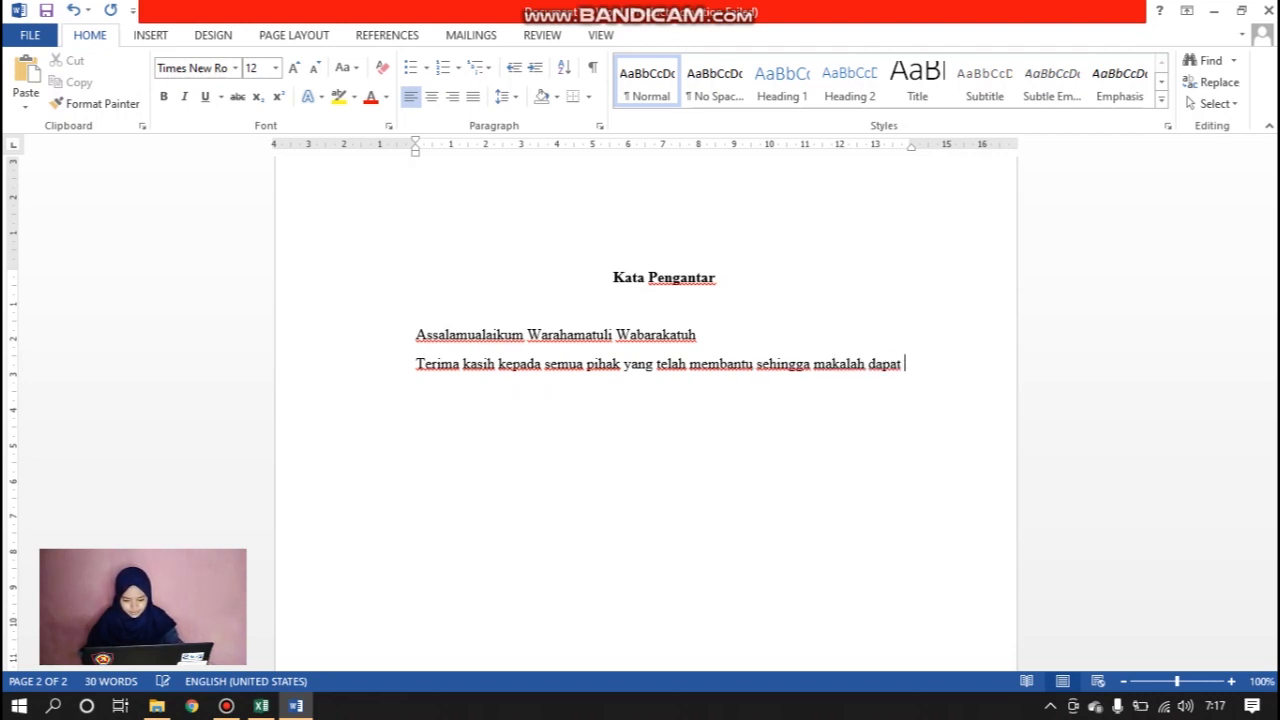
{"action": "type", "text": "di selesaiianka"}
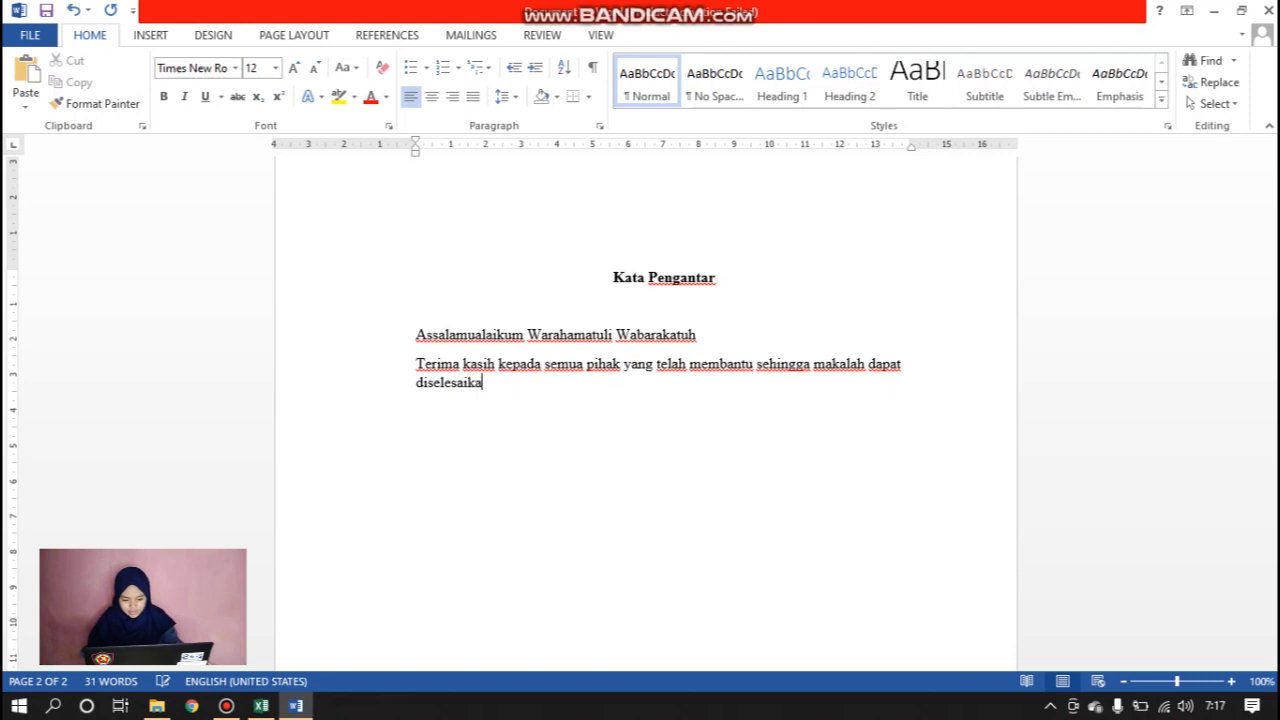
{"action": "type", "text": "n tepat w"}
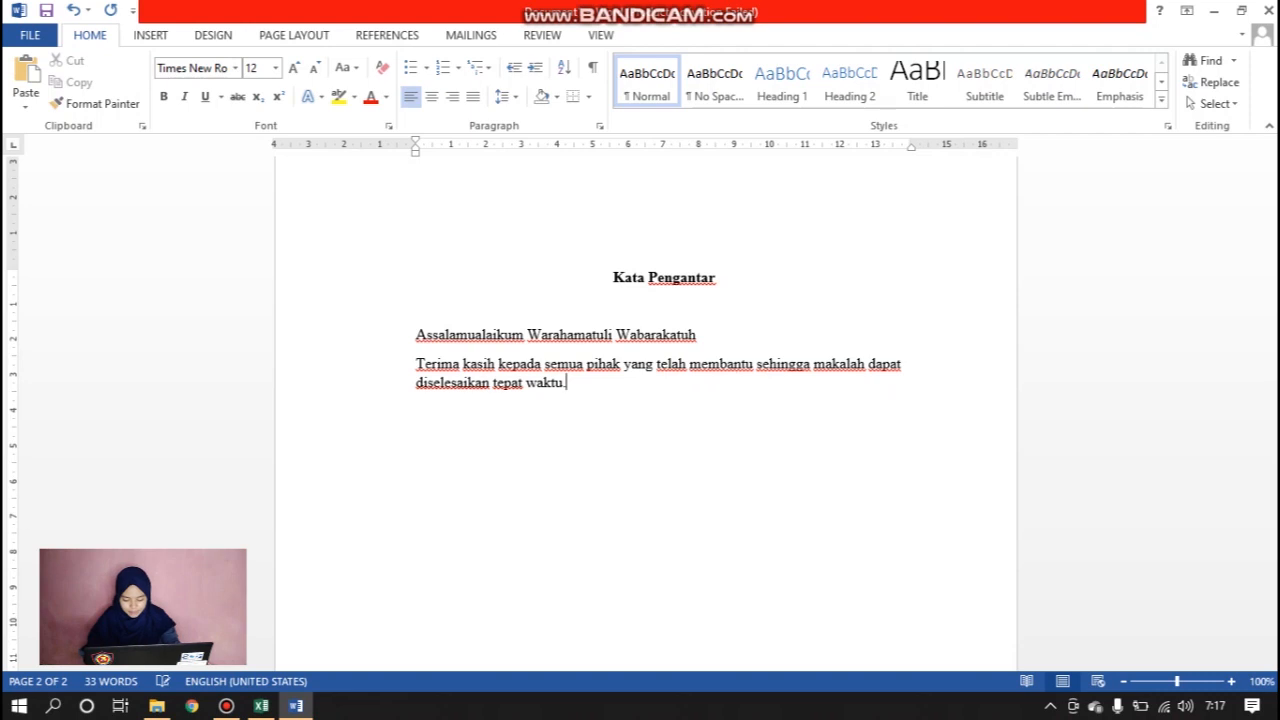
Finish the preface sentence with "waktu." and add blank lines below it until a third page begins
{"action": "type", "text": "aktu."}
{"action": "key", "text": "Return"}
{"action": "key", "text": "Return"}
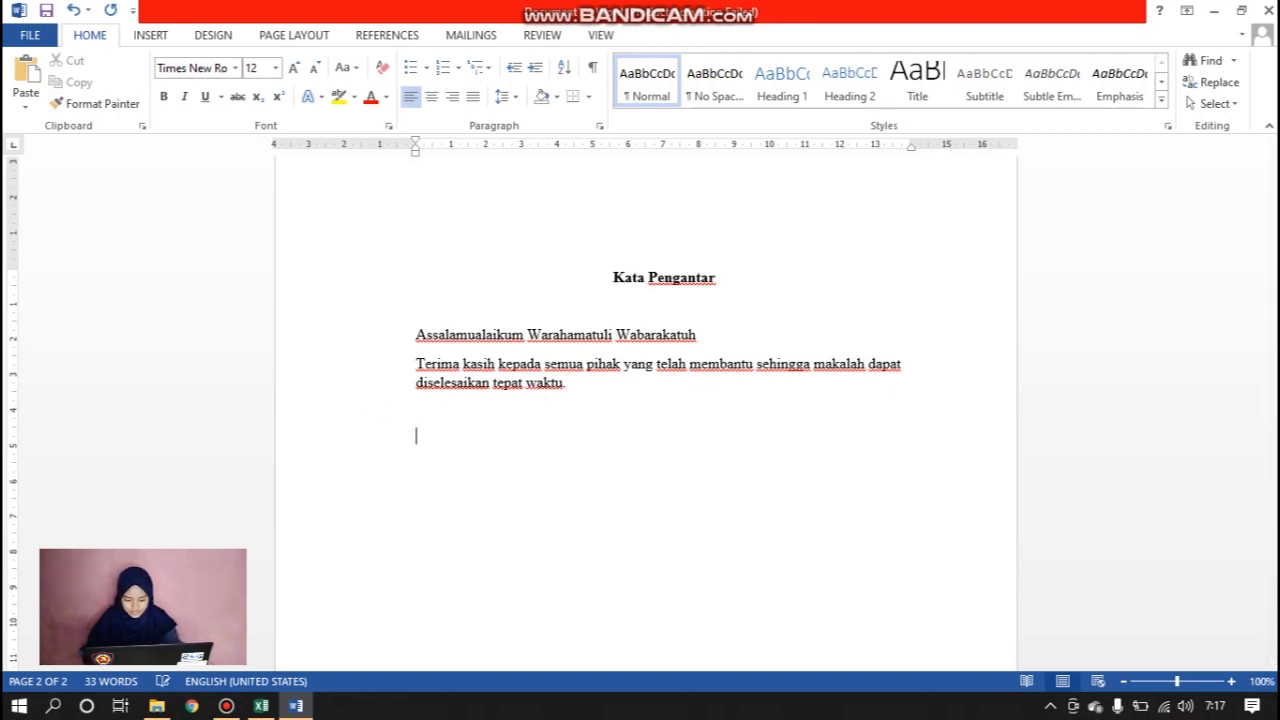
{"action": "key", "text": "Return"}
{"action": "key", "text": "Return"}
{"action": "key", "text": "Return"}
{"action": "key", "text": "Return"}
{"action": "key", "text": "Return"}
{"action": "key", "text": "Return"}
{"action": "key", "text": "Return"}
{"action": "key", "text": "Return"}
{"action": "key", "text": "Return"}
{"action": "key", "text": "Return"}
{"action": "key", "text": "Return"}
{"action": "key", "text": "Return"}
{"action": "key", "text": "Return"}
{"action": "key", "text": "Return"}
{"action": "key", "text": "Return"}
{"action": "key", "text": "Return"}
{"action": "key", "text": "Return"}
{"action": "key", "text": "Return"}
{"action": "key", "text": "Return"}
{"action": "key", "text": "Return"}
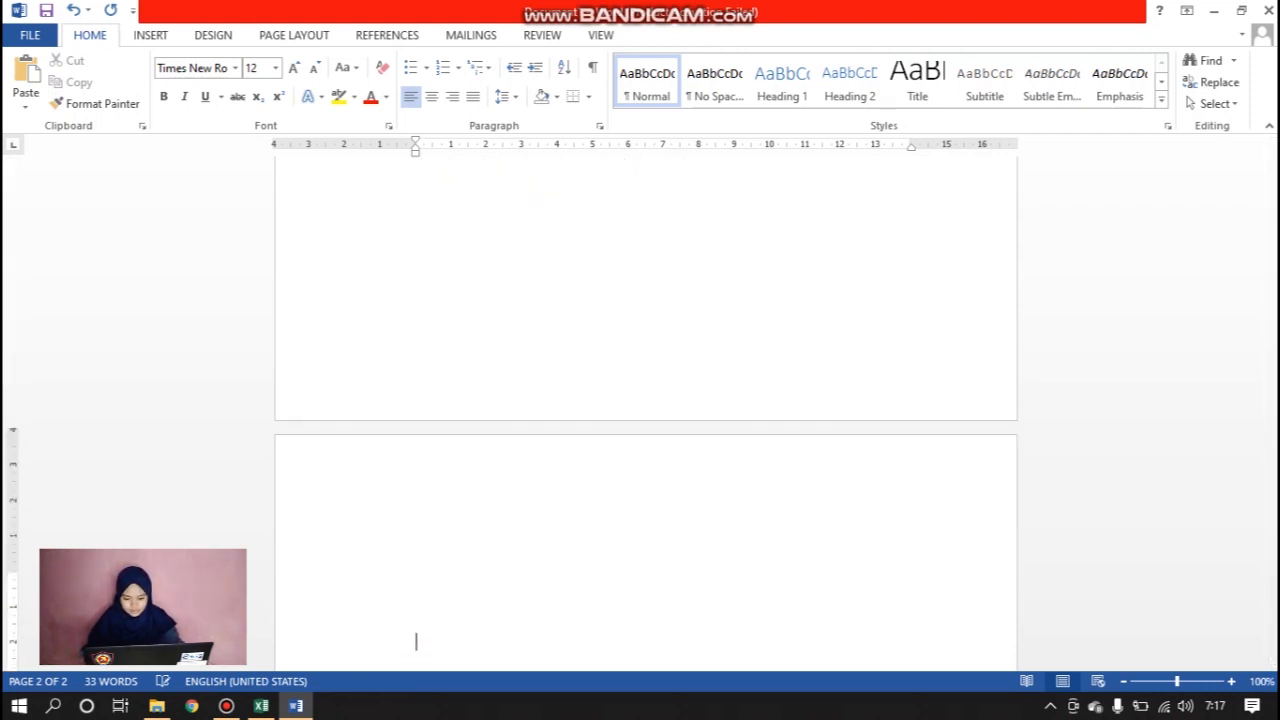
{"action": "key", "text": "BackSpace"}
{"action": "key", "text": "Return"}
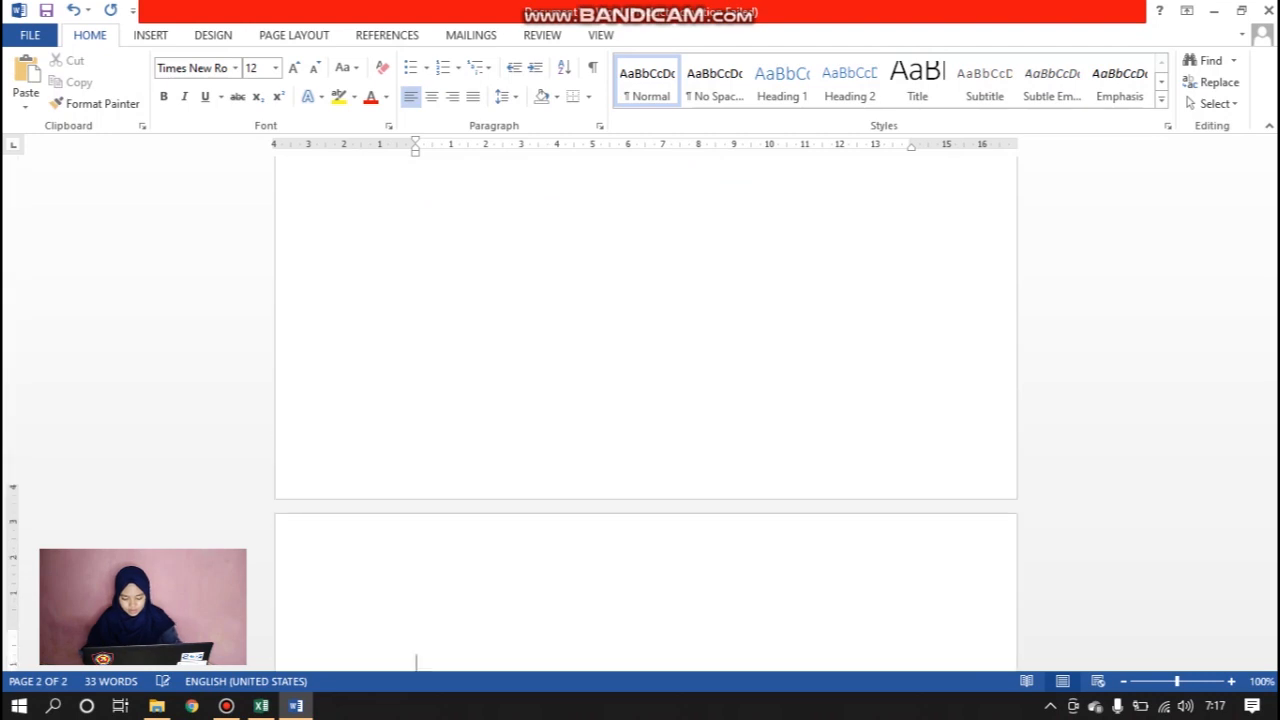
Enter the bold, centred heading "Daftar Isi" on the first line of the third page
{"action": "left_click", "coordinate": [432, 97]}
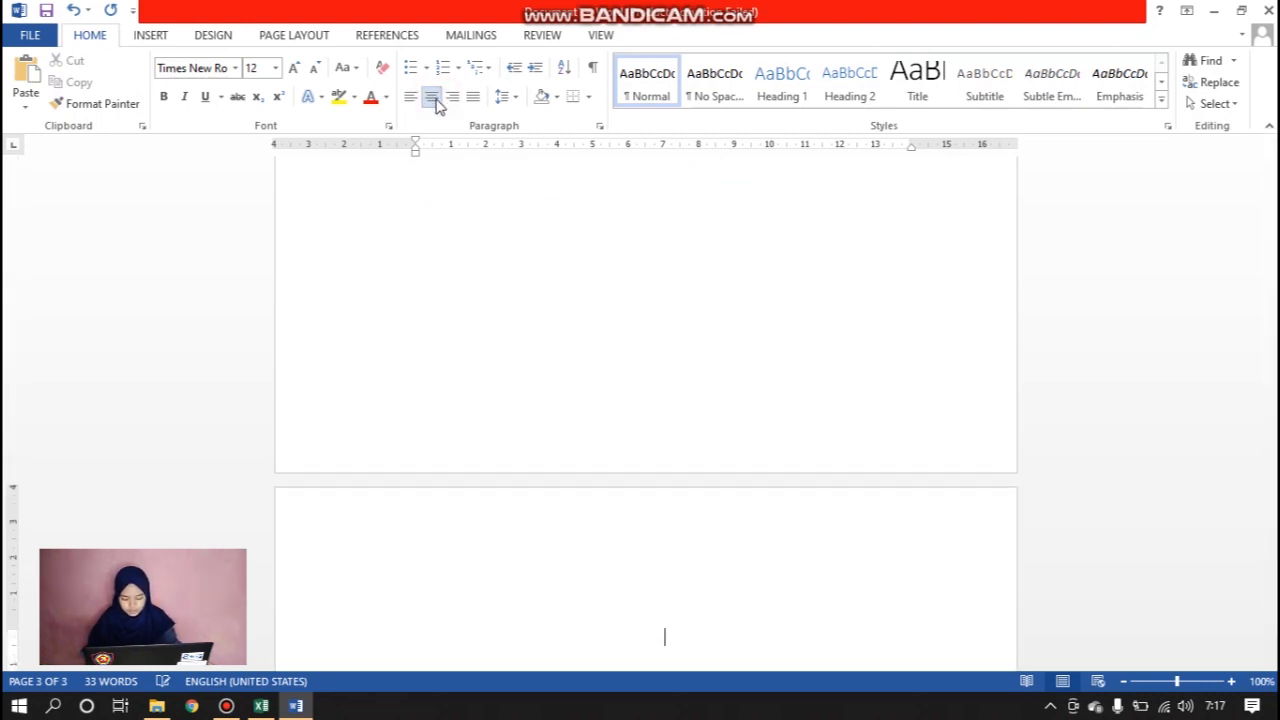
{"action": "scroll", "coordinate": [436, 107], "scroll_direction": "down", "scroll_amount": 3}
{"action": "scroll", "coordinate": [580, 309], "scroll_direction": "down", "scroll_amount": 2}
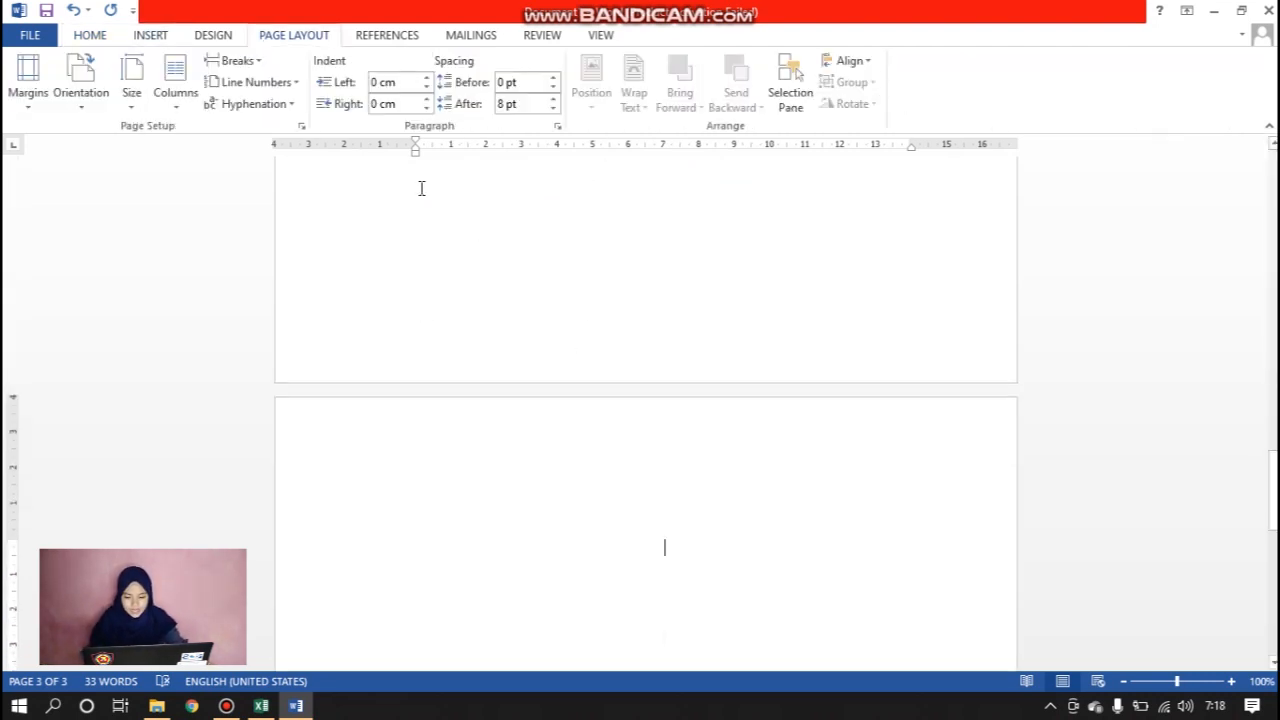
{"action": "left_click", "coordinate": [100, 34]}
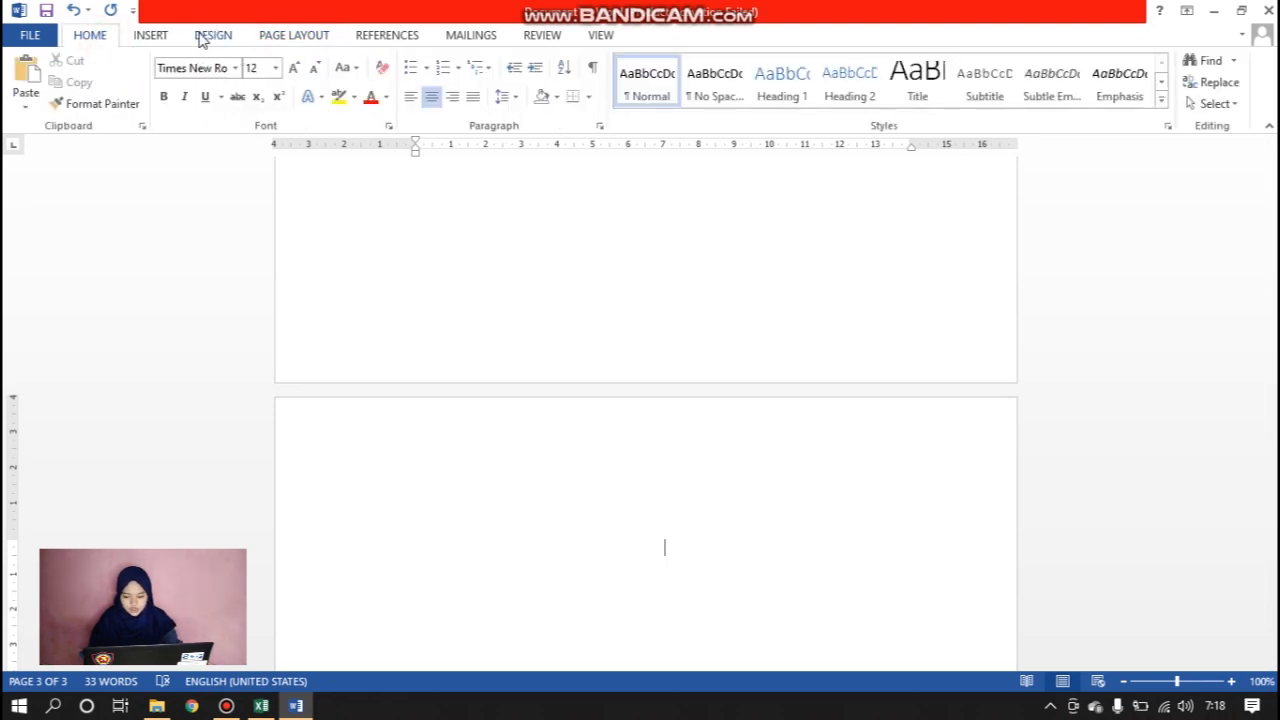
{"action": "scroll", "coordinate": [589, 269], "scroll_direction": "down", "scroll_amount": 3}
{"action": "left_click", "coordinate": [163, 96]}
{"action": "type", "text": "Dfatra"}
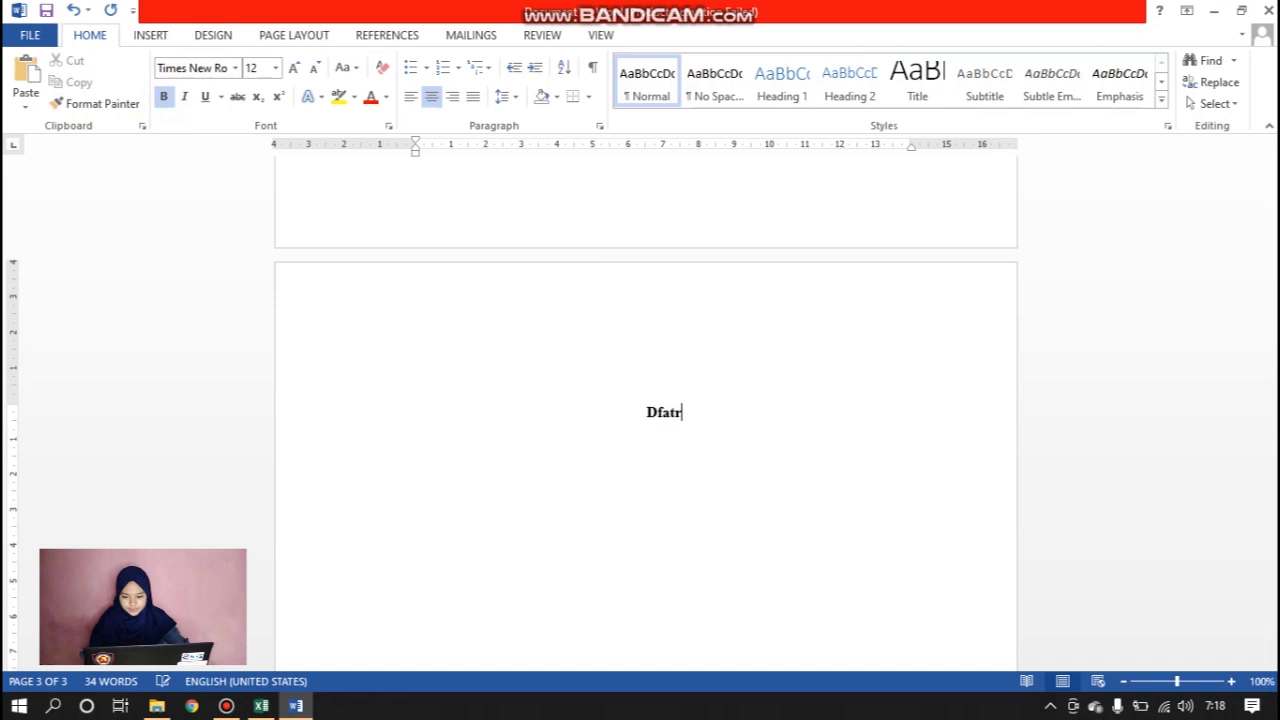
{"action": "key", "text": "BackSpace"}
{"action": "key", "text": "BackSpace"}
{"action": "key", "text": "BackSpace"}
{"action": "key", "text": "BackSpace"}
{"action": "key", "text": "BackSpace"}
{"action": "type", "text": "aftar Isi"}
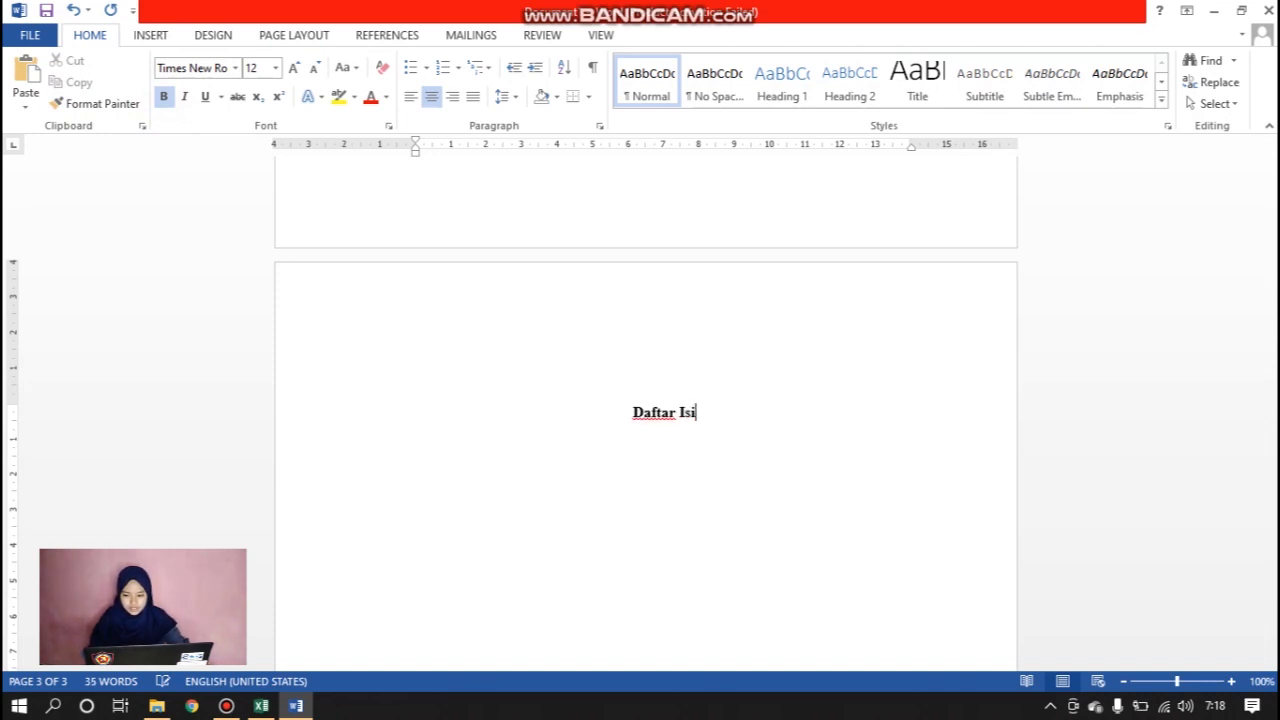
Enter "Kata Pengantar" and "Daftar Isi" as left-aligned, non-bold lines below the heading, leaving one blank line in between
{"action": "left_click", "coordinate": [410, 96]}
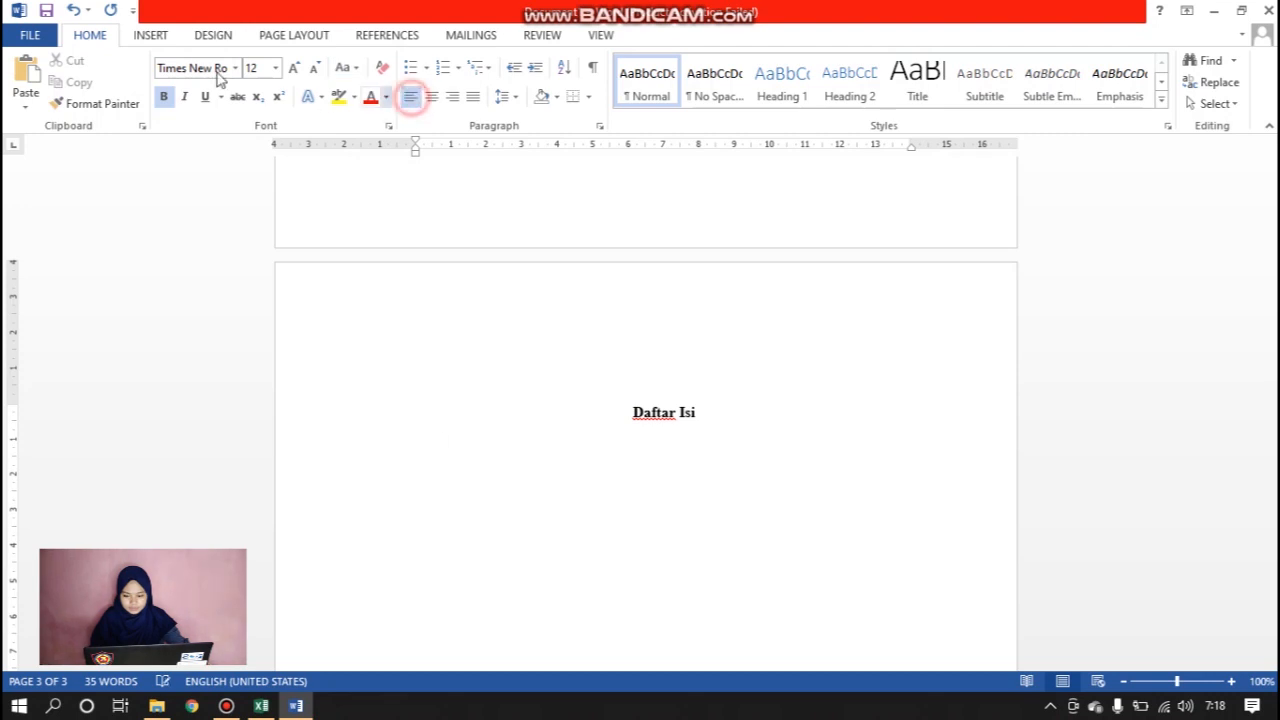
{"action": "key", "text": "Return"}
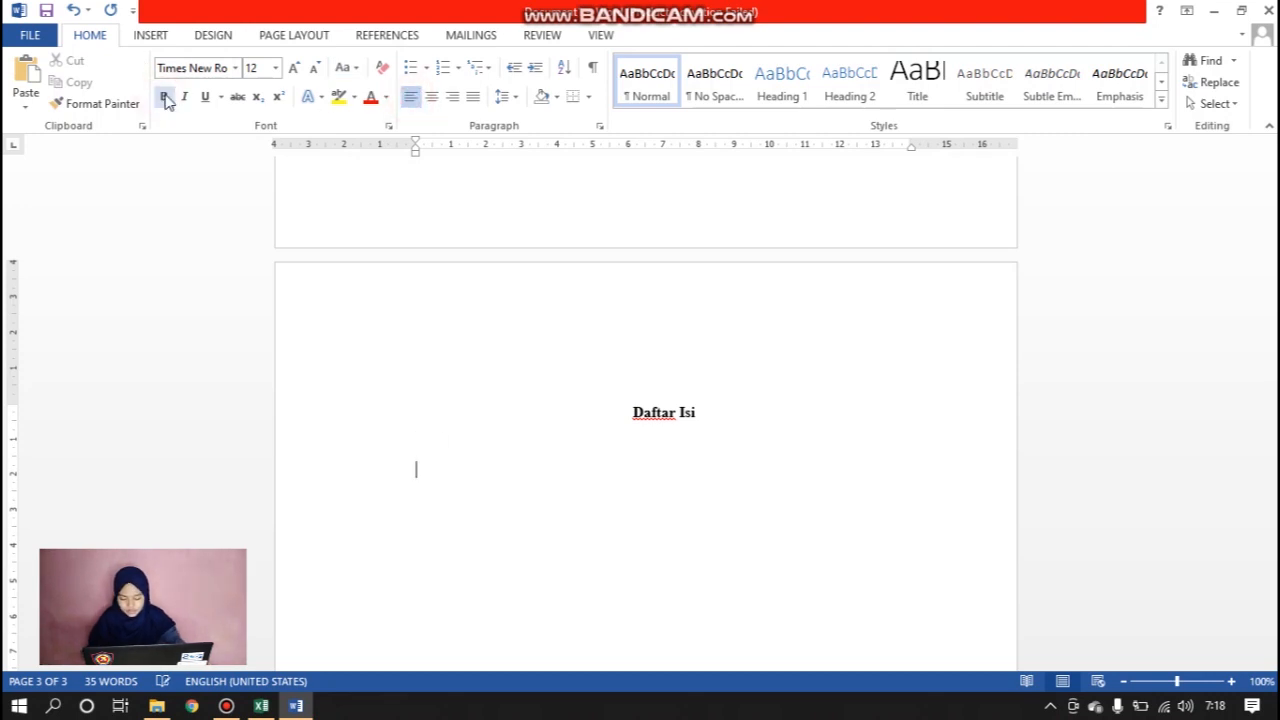
{"action": "type", "text": "Kata Pengn"}
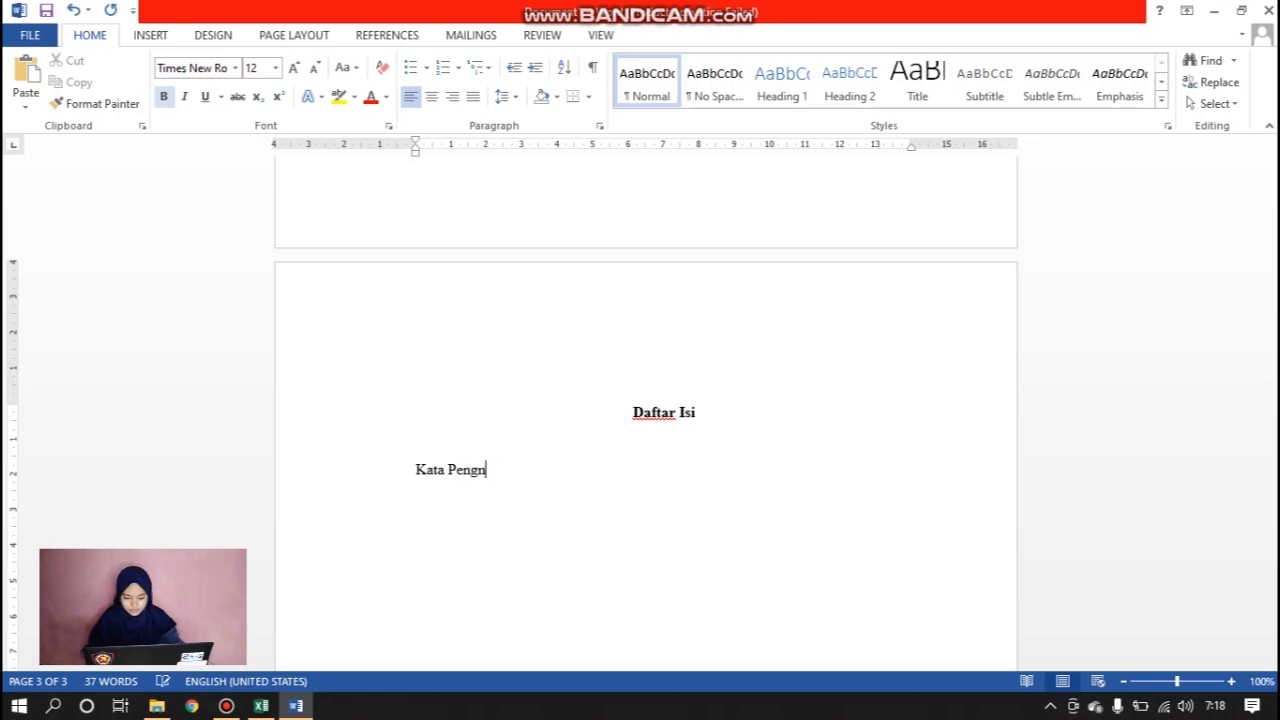
{"action": "type", "text": "atar"}
{"action": "key", "text": "Return"}
{"action": "type", "text": "S"}
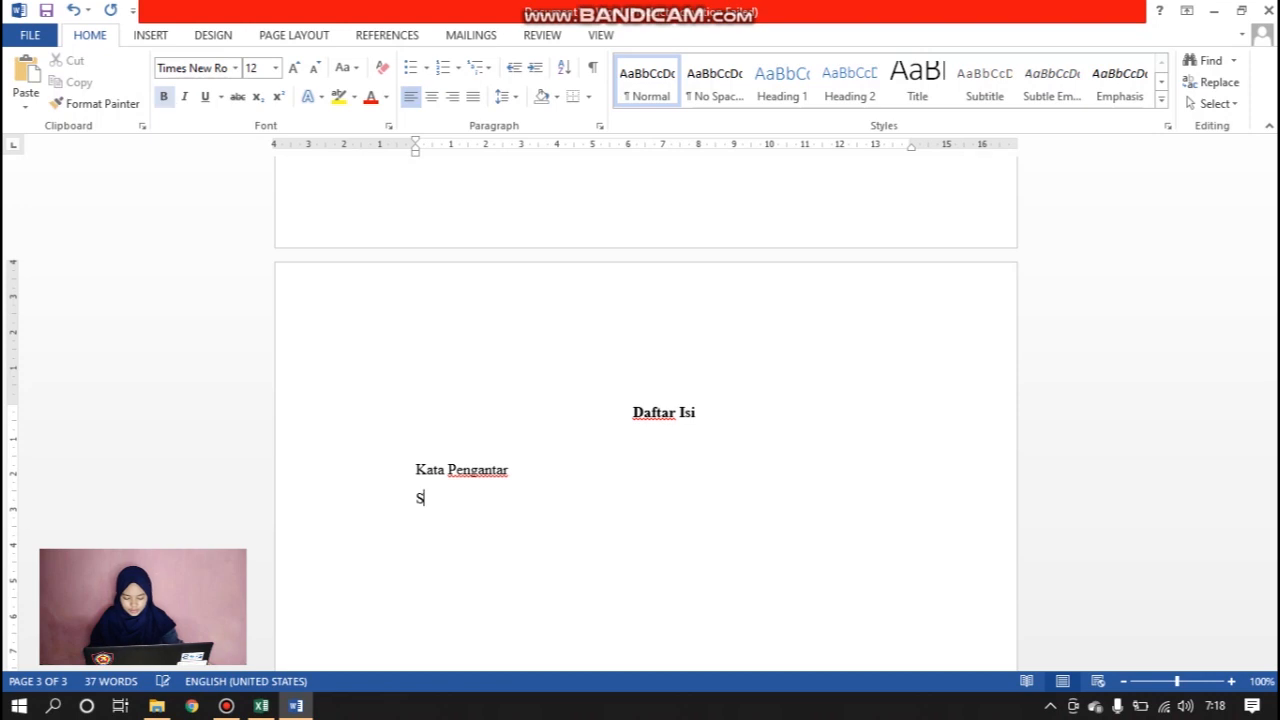
{"action": "type", "text": "Daftr"}
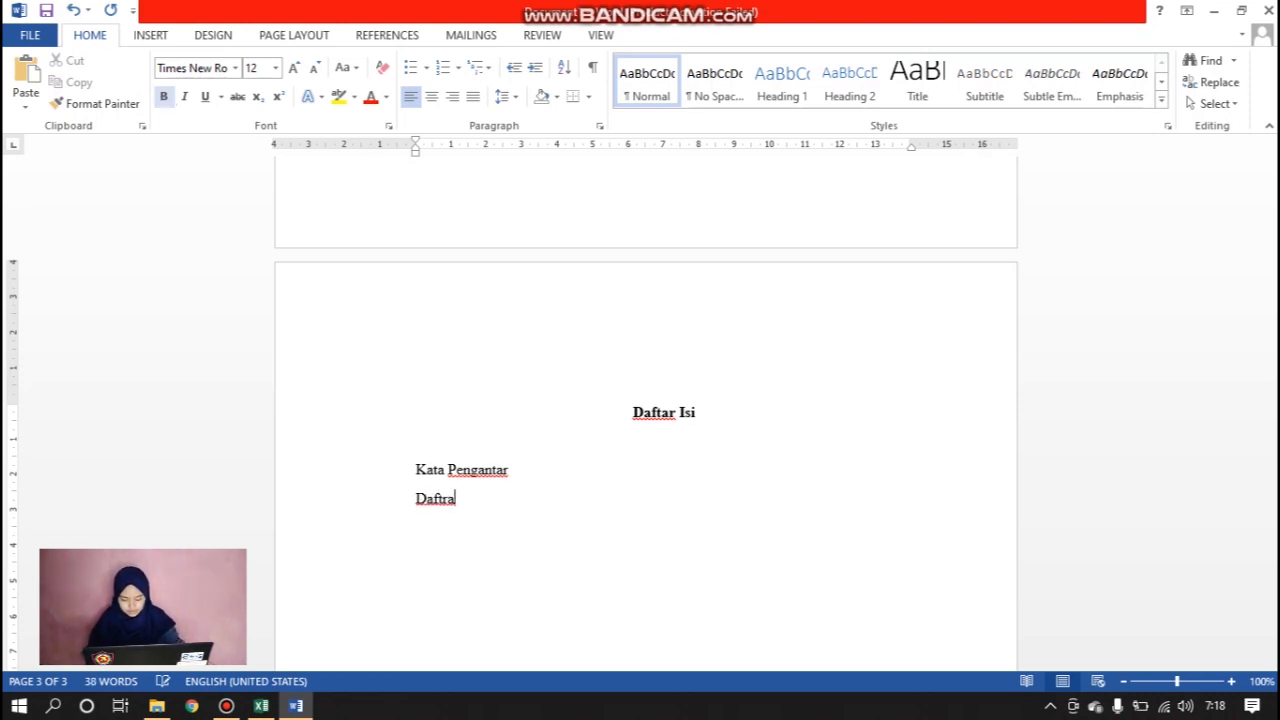
{"action": "key", "text": "BackSpace"}
{"action": "type", "text": "ar Isi "}
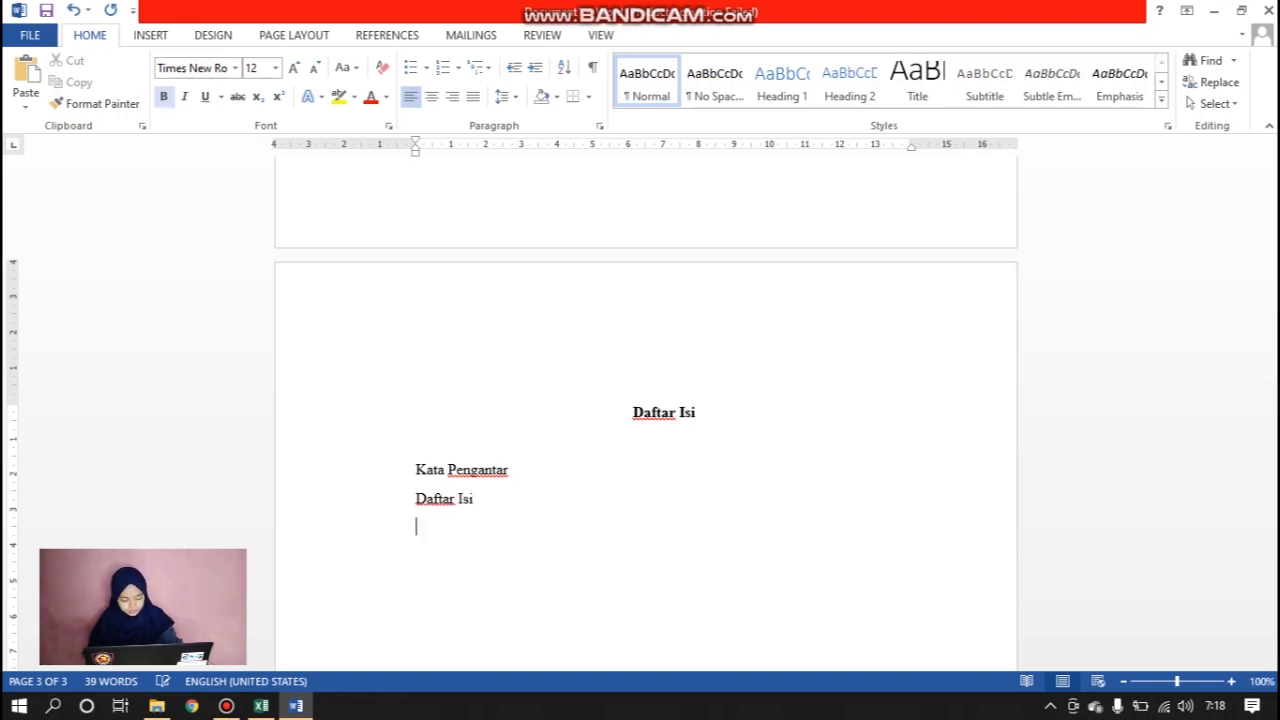
Add the third contents entry "Pembaahasan Menangani Covid-19" on the line below "Daftar Isi"
{"action": "type", "text": "Pembaahasa"}
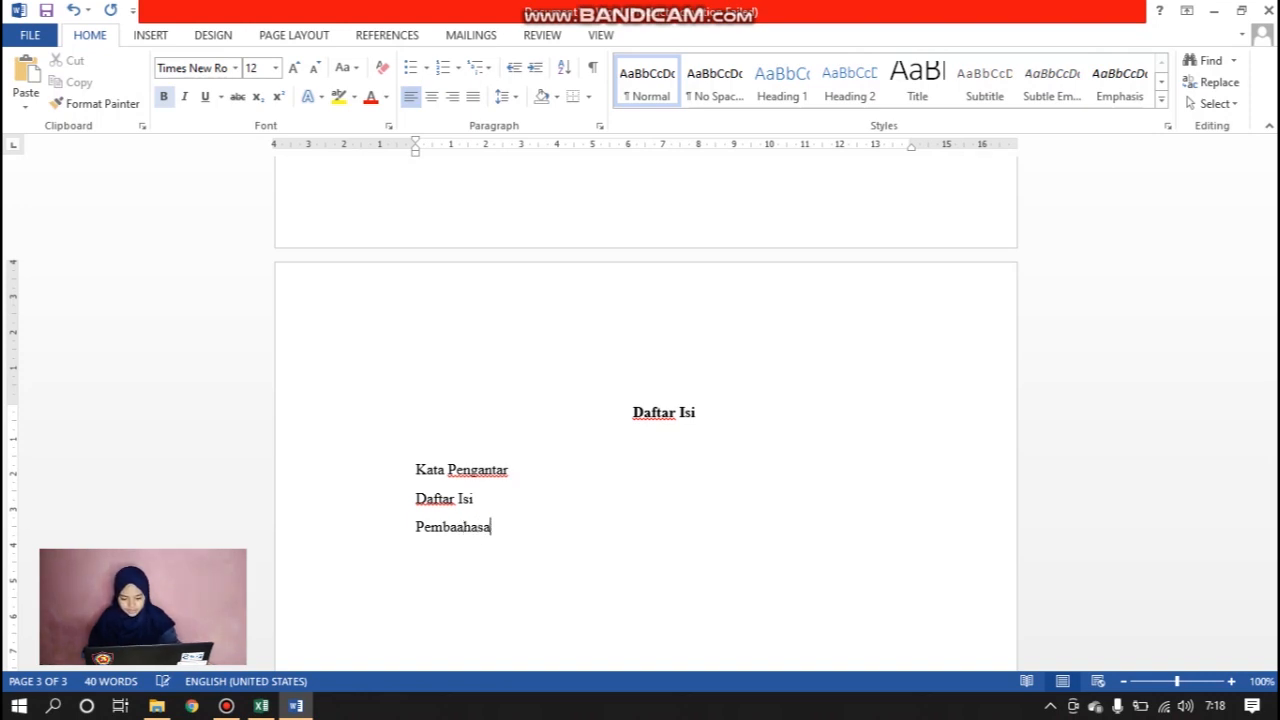
{"action": "type", "text": "n Mnen"}
{"action": "key", "text": "BackSpace"}
{"action": "key", "text": "BackSpace"}
{"action": "key", "text": "BackSpace"}
{"action": "type", "text": "nagnag"}
{"action": "key", "text": "BackSpace"}
{"action": "key", "text": "BackSpace"}
{"action": "key", "text": "BackSpace"}
{"action": "key", "text": "BackSpace"}
{"action": "key", "text": "BackSpace"}
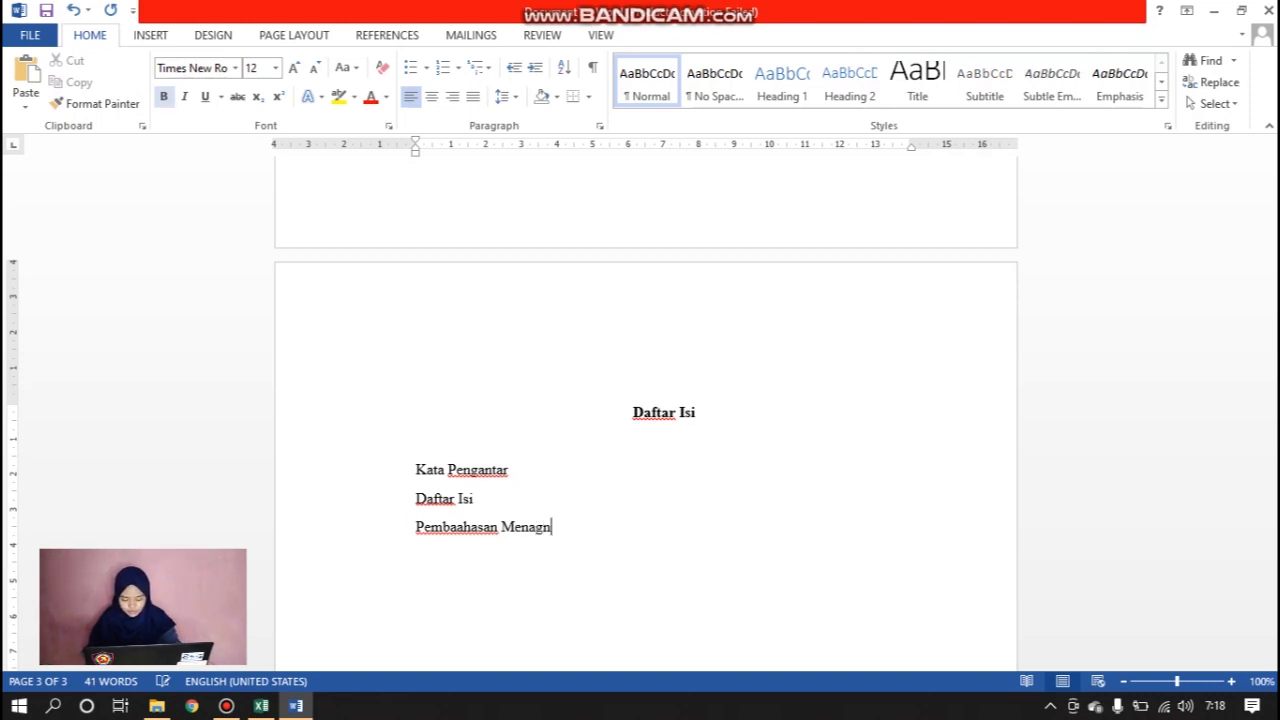
{"action": "type", "text": "ngani "}
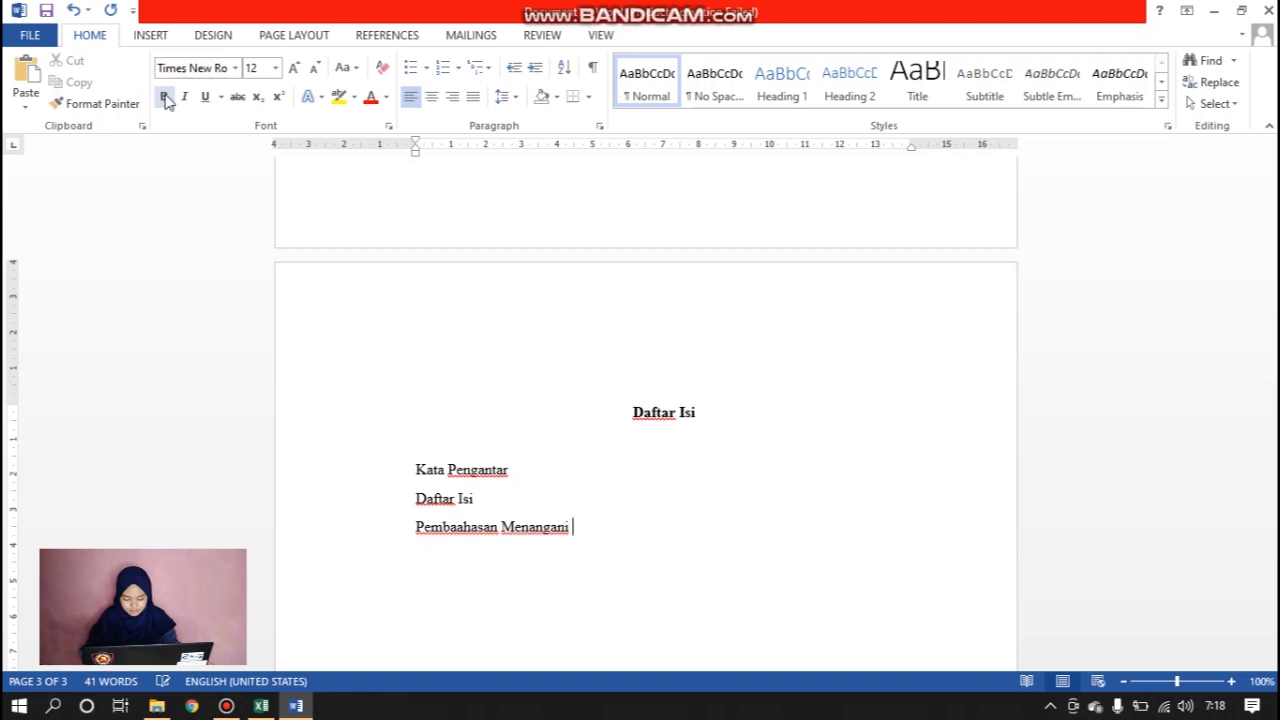
{"action": "type", "text": "Covid-19"}
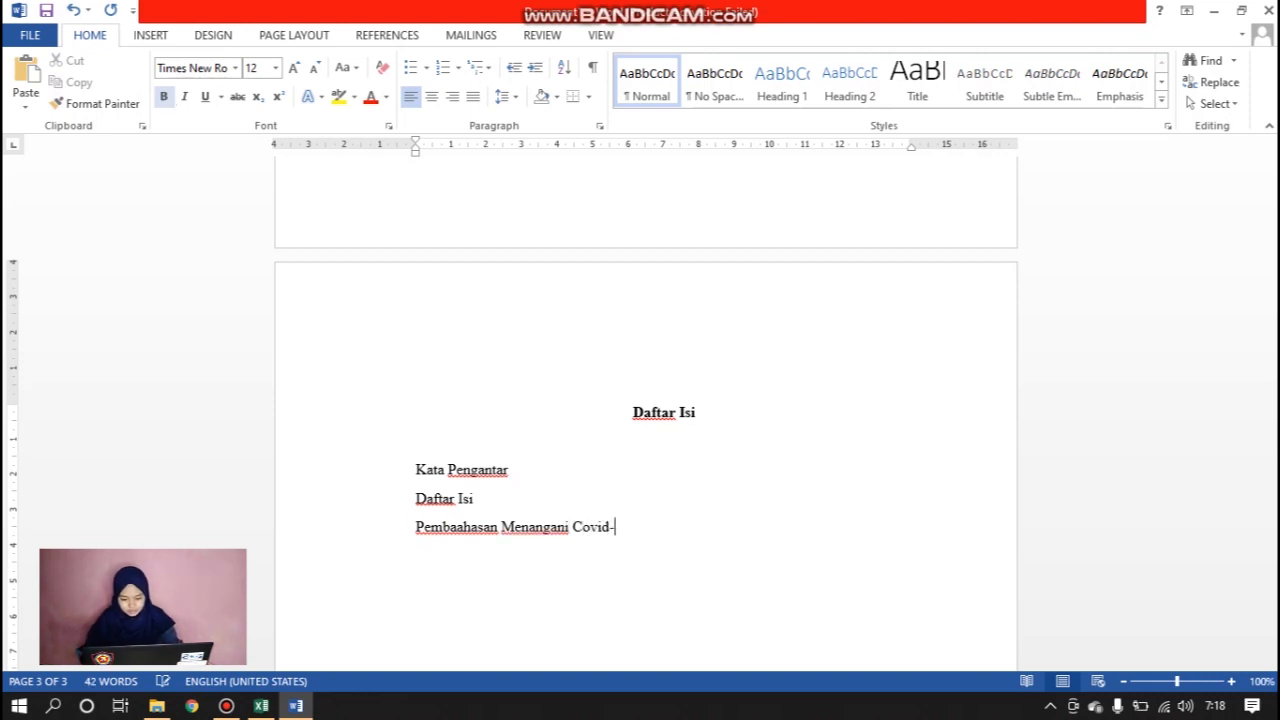
Set a right-aligned tab stop at 12,5 cm with dotted leader 2 for the three contents entries
{"action": "left_click", "coordinate": [568, 469]}
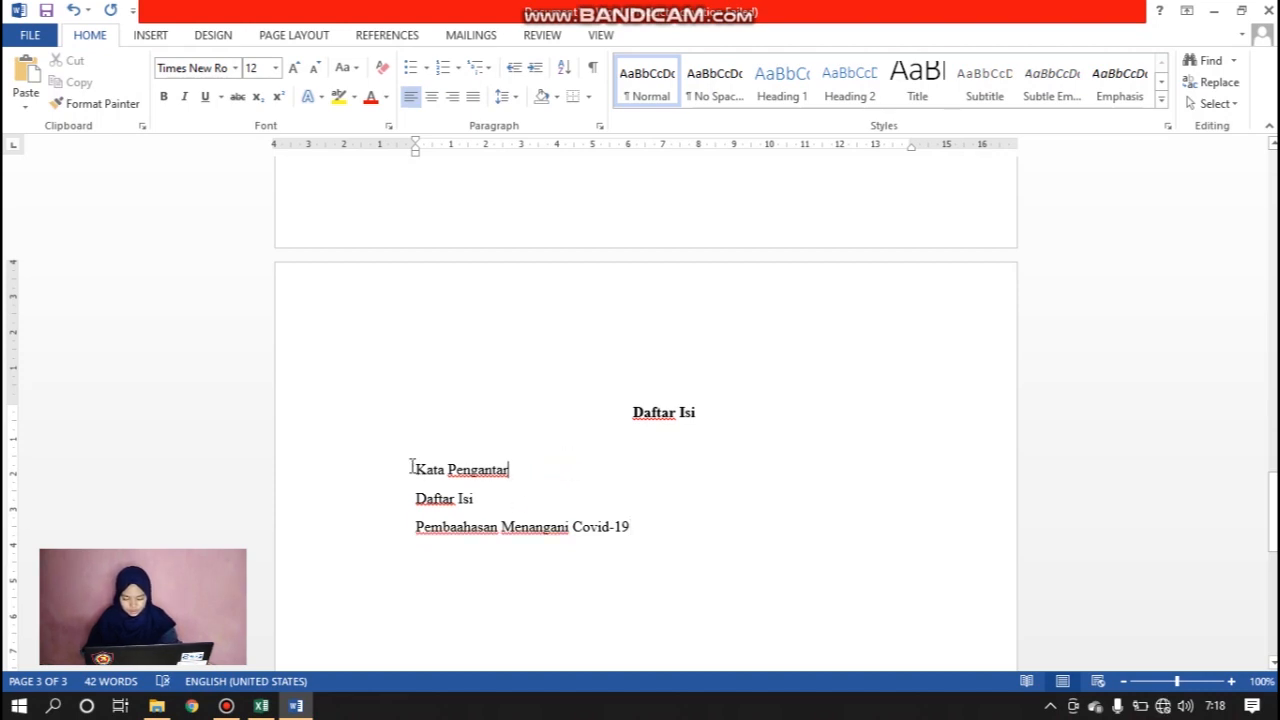
{"action": "left_click_drag", "start_coordinate": [411, 468], "coordinate": [678, 576]}
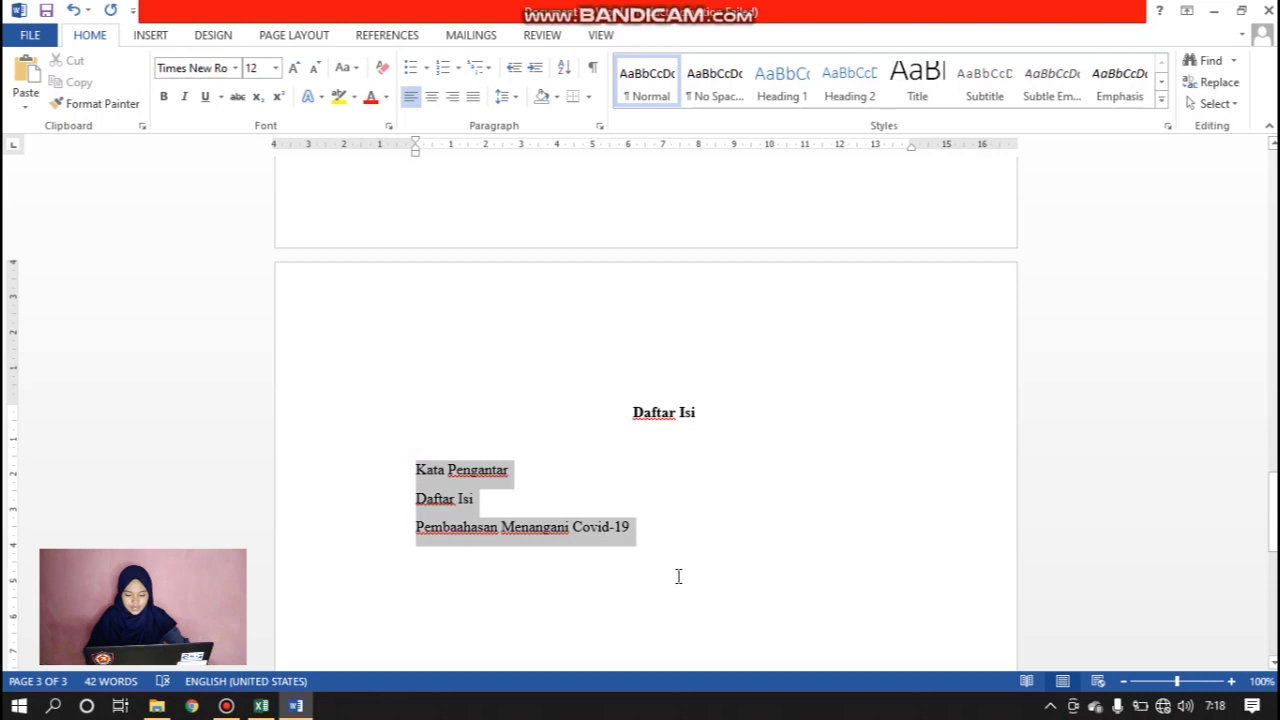
{"action": "left_click", "coordinate": [599, 125]}
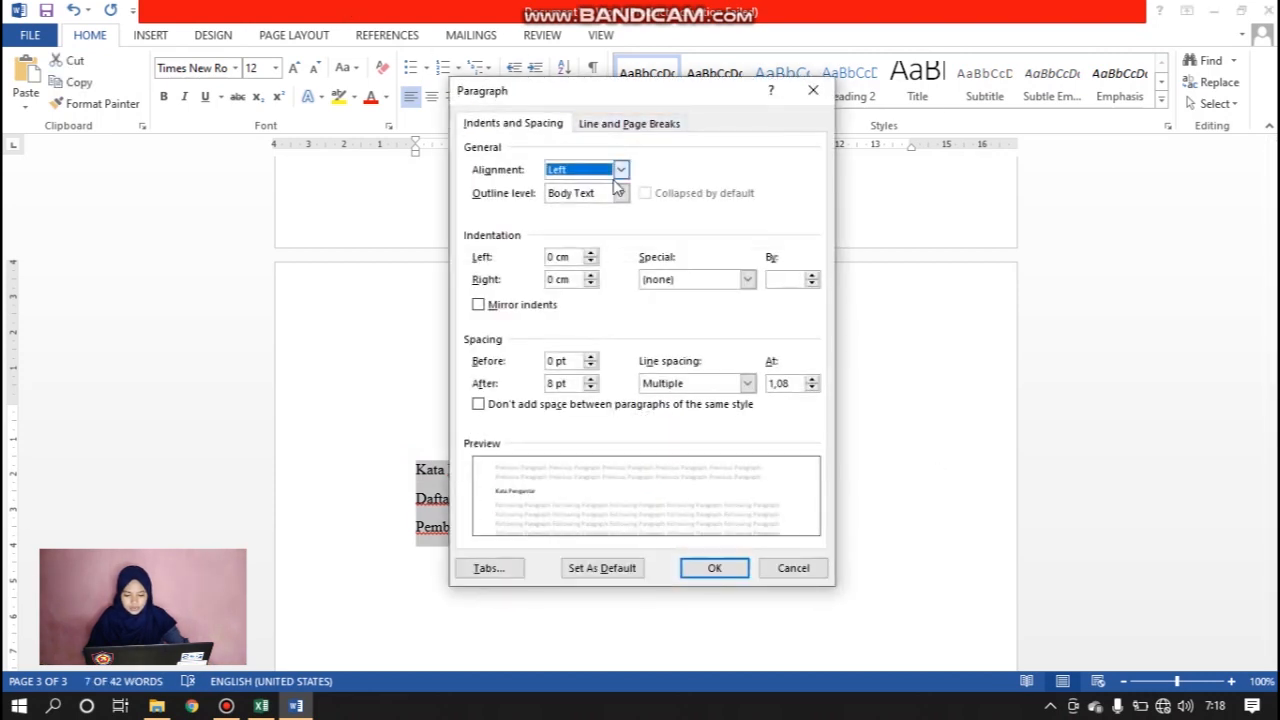
{"action": "left_click", "coordinate": [468, 570]}
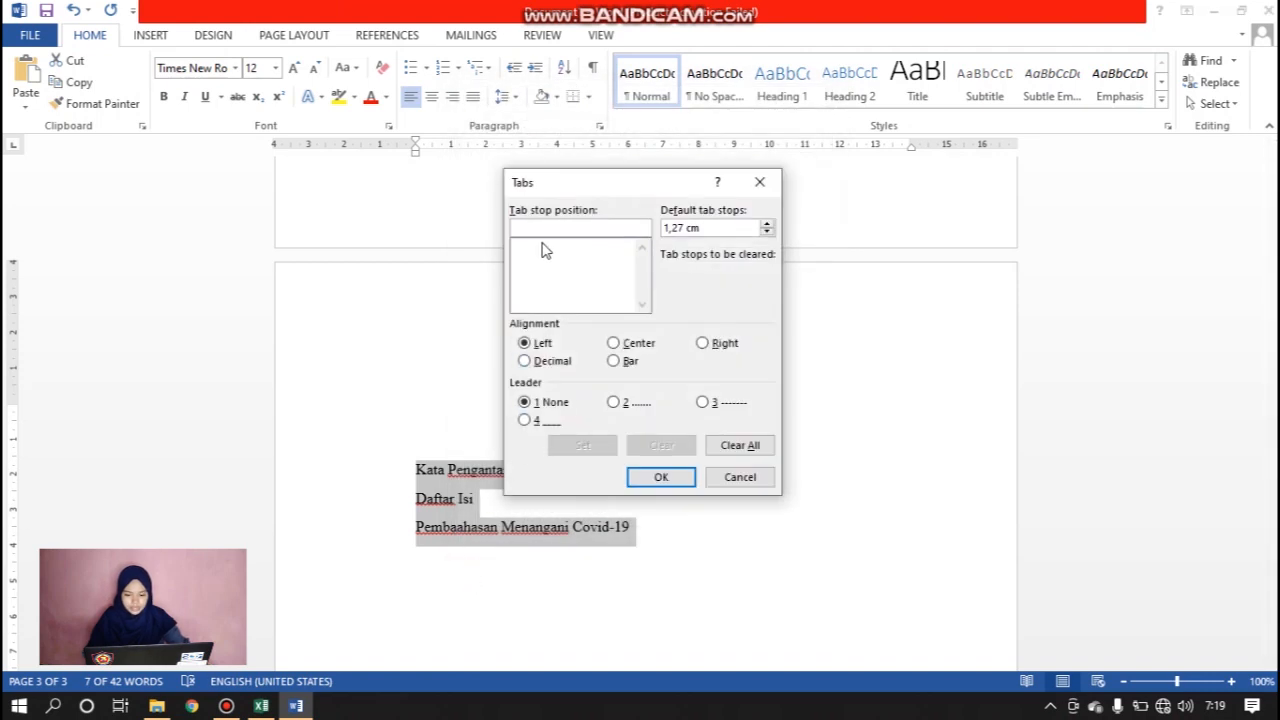
{"action": "type", "text": "12,5"}
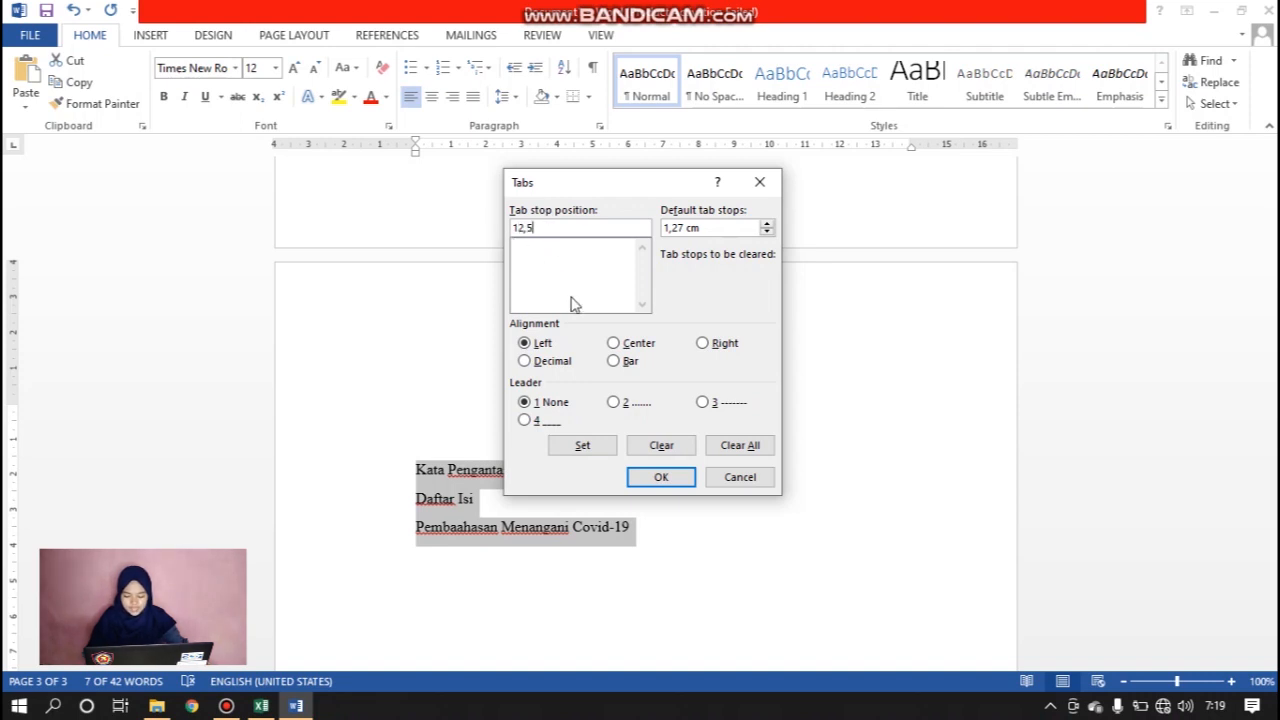
{"action": "left_click", "coordinate": [704, 344]}
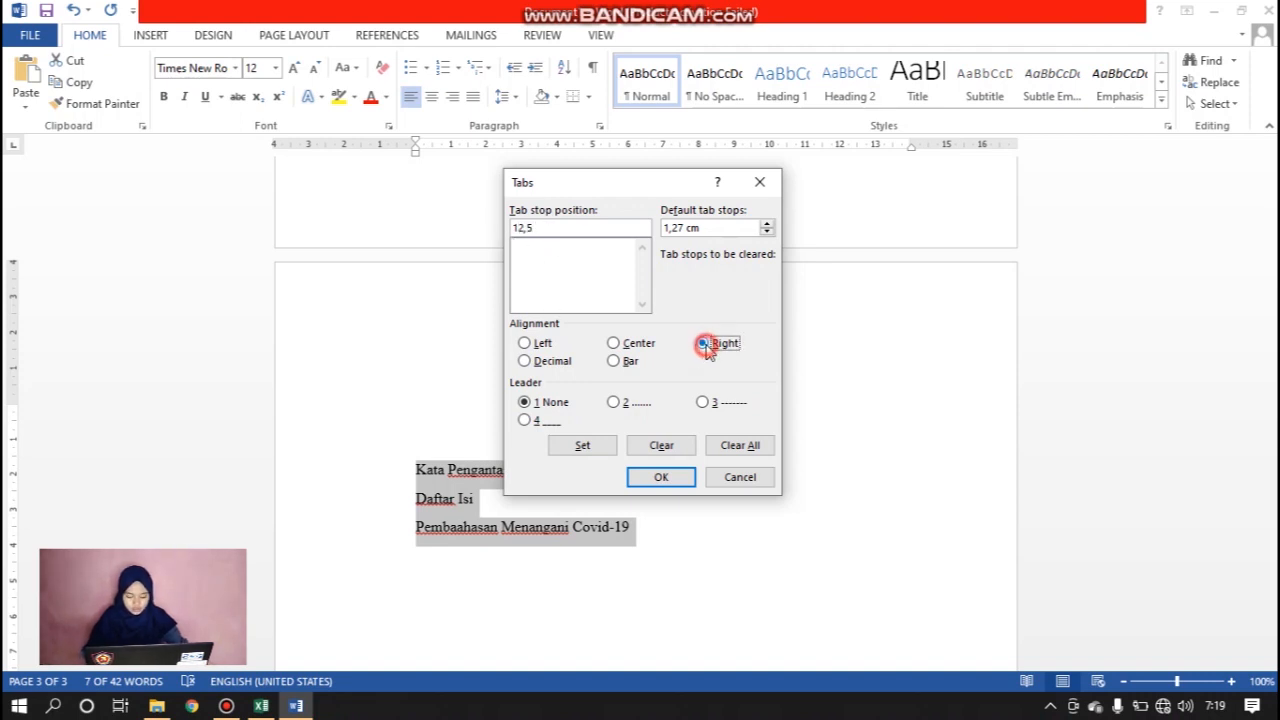
{"action": "left_click", "coordinate": [613, 402]}
{"action": "left_click", "coordinate": [583, 449]}
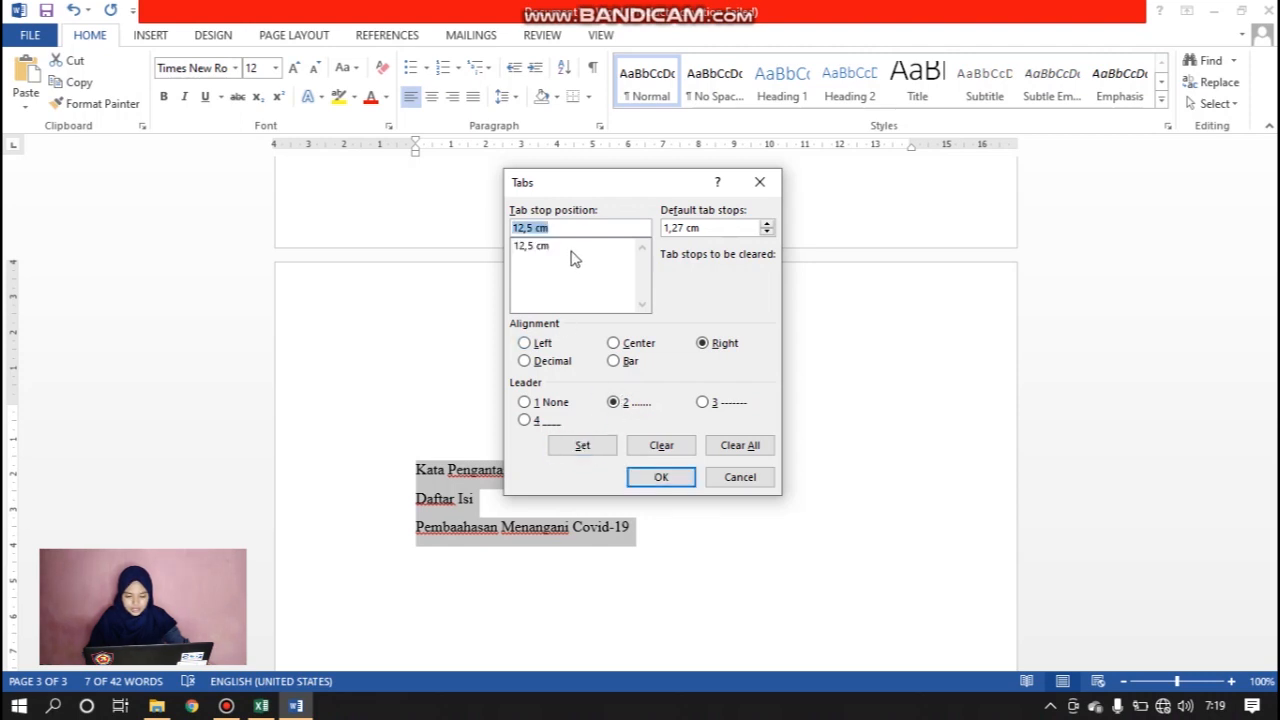
Add a second right-aligned tab stop at 13 cm without a leader and apply the tab settings
{"action": "type", "text": "13"}
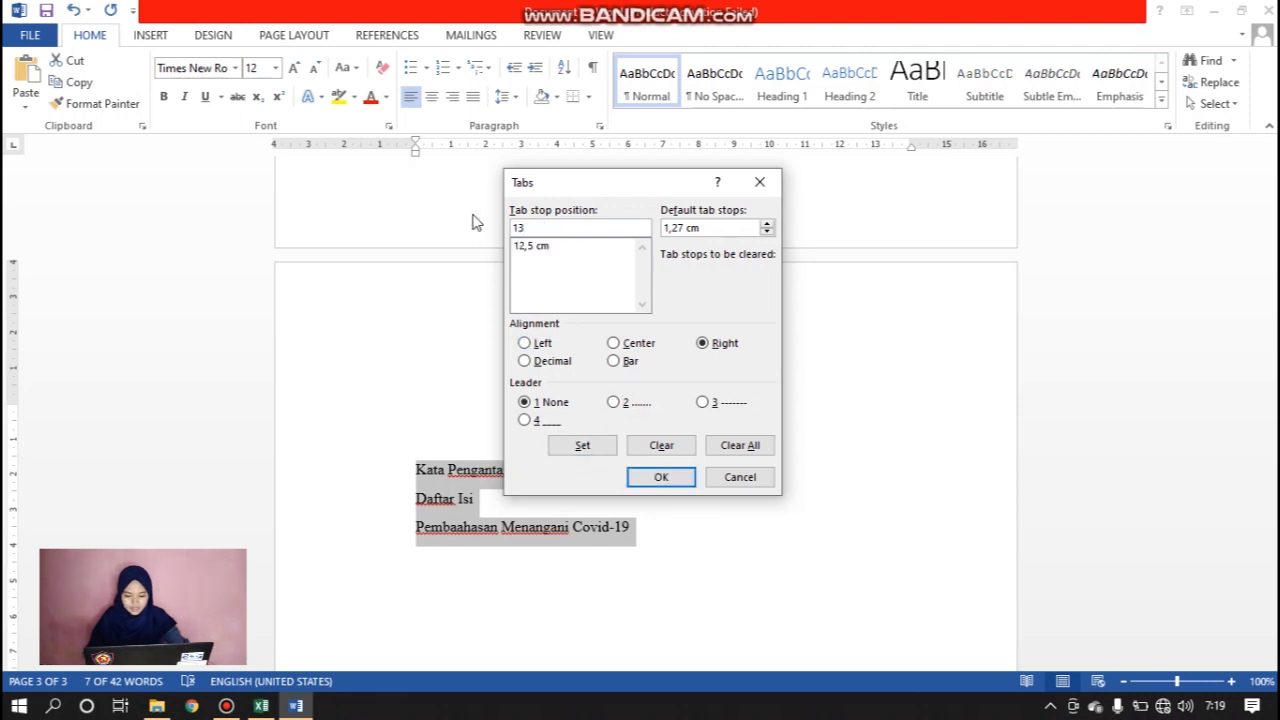
{"action": "left_click", "coordinate": [583, 449]}
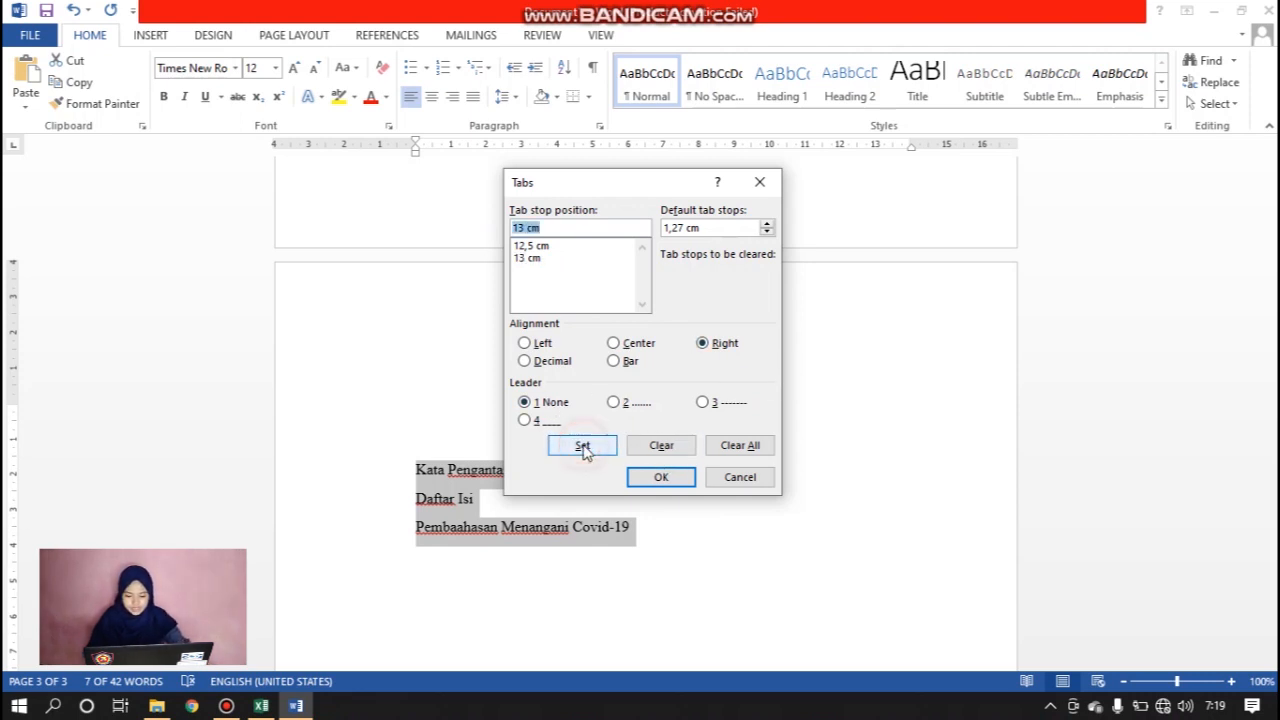
{"action": "left_click", "coordinate": [663, 477]}
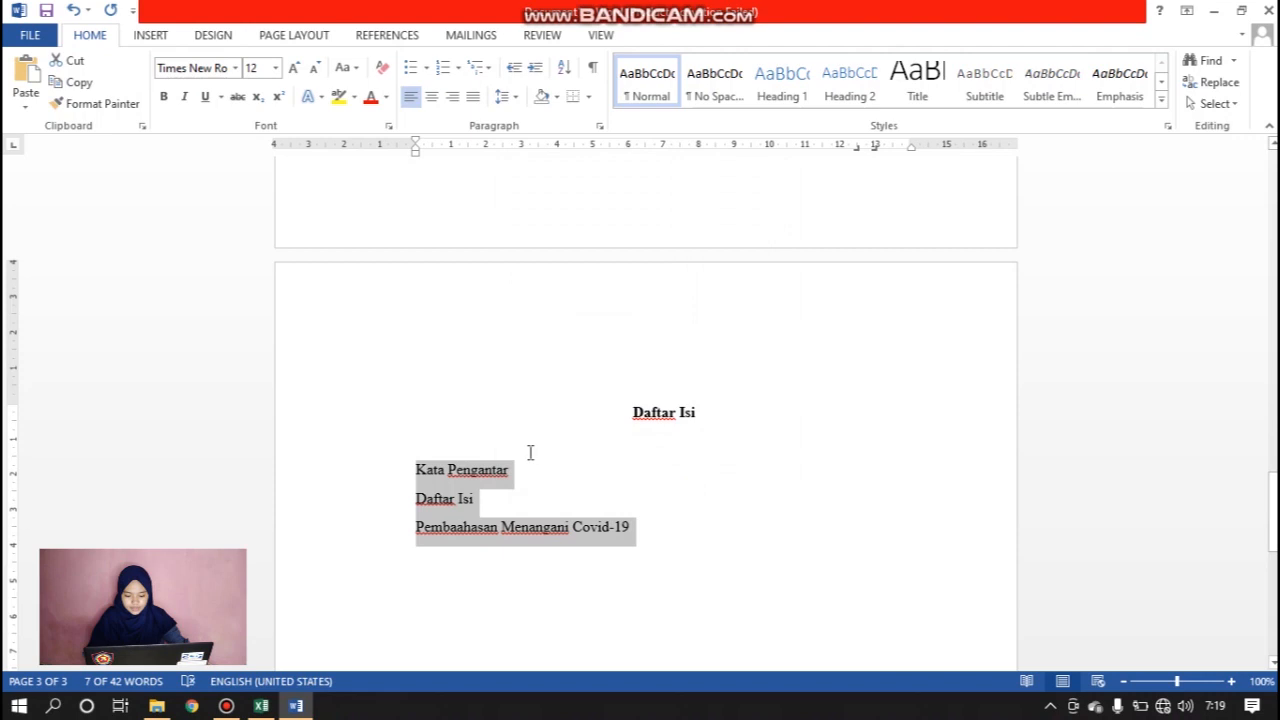
Tab each contents entry across to its page number: i for Kata Pengantar, ii for Daftar Isi and 1 for the Covid-19 entry
{"action": "left_click", "coordinate": [522, 468]}
{"action": "key", "text": "Tab"}
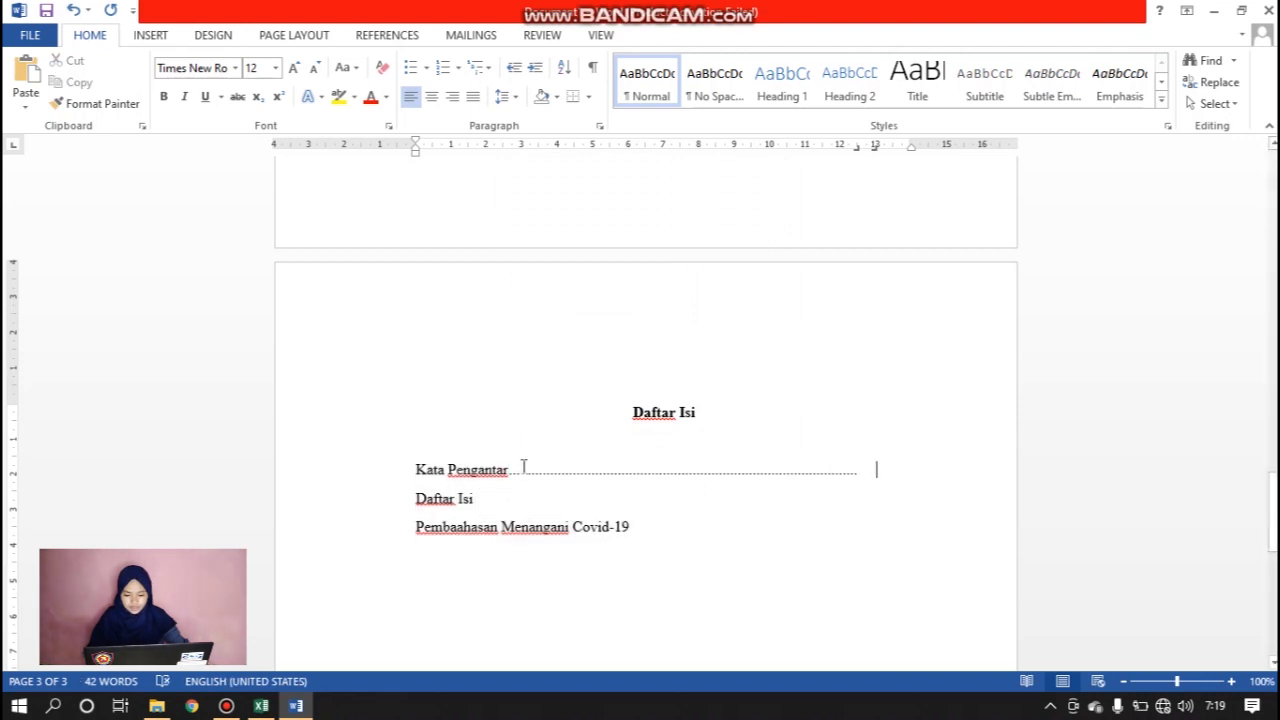
{"action": "type", "text": "i"}
{"action": "left_click", "coordinate": [493, 502]}
{"action": "key", "text": "Tab"}
{"action": "type", "text": "ii"}
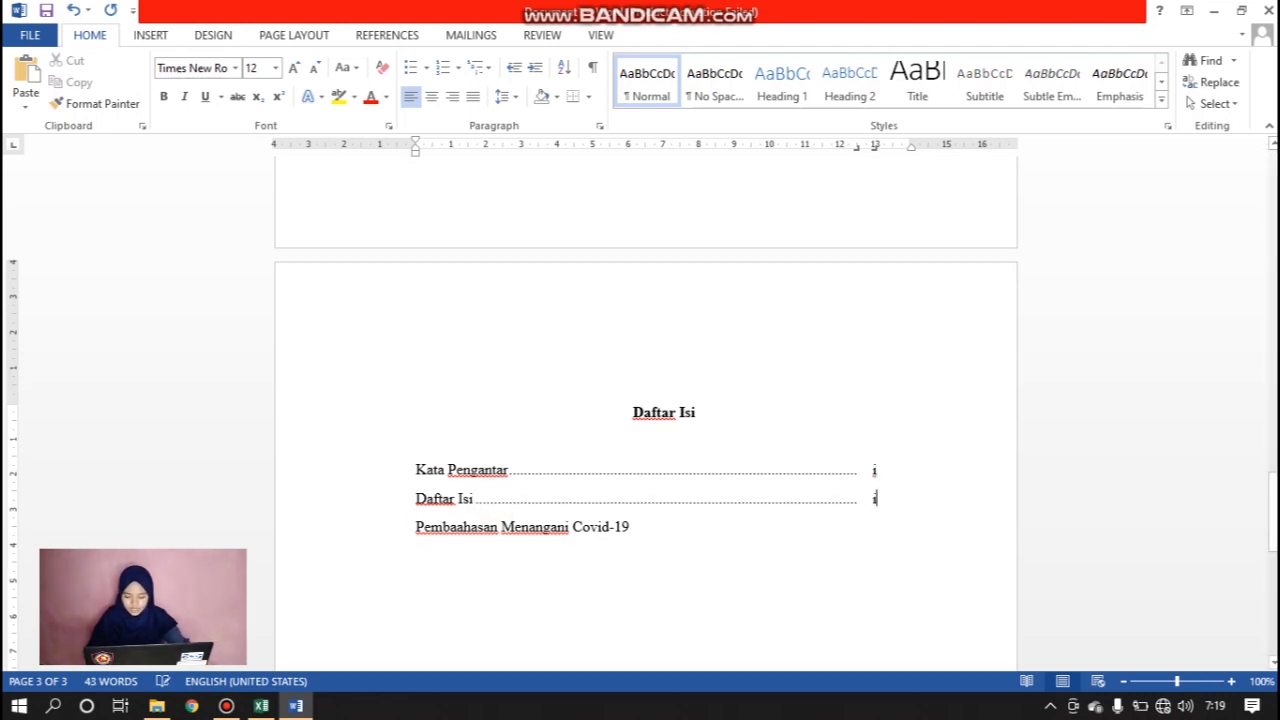
{"action": "left_click", "coordinate": [638, 528]}
{"action": "key", "text": "Tab"}
{"action": "key", "text": "Tab"}
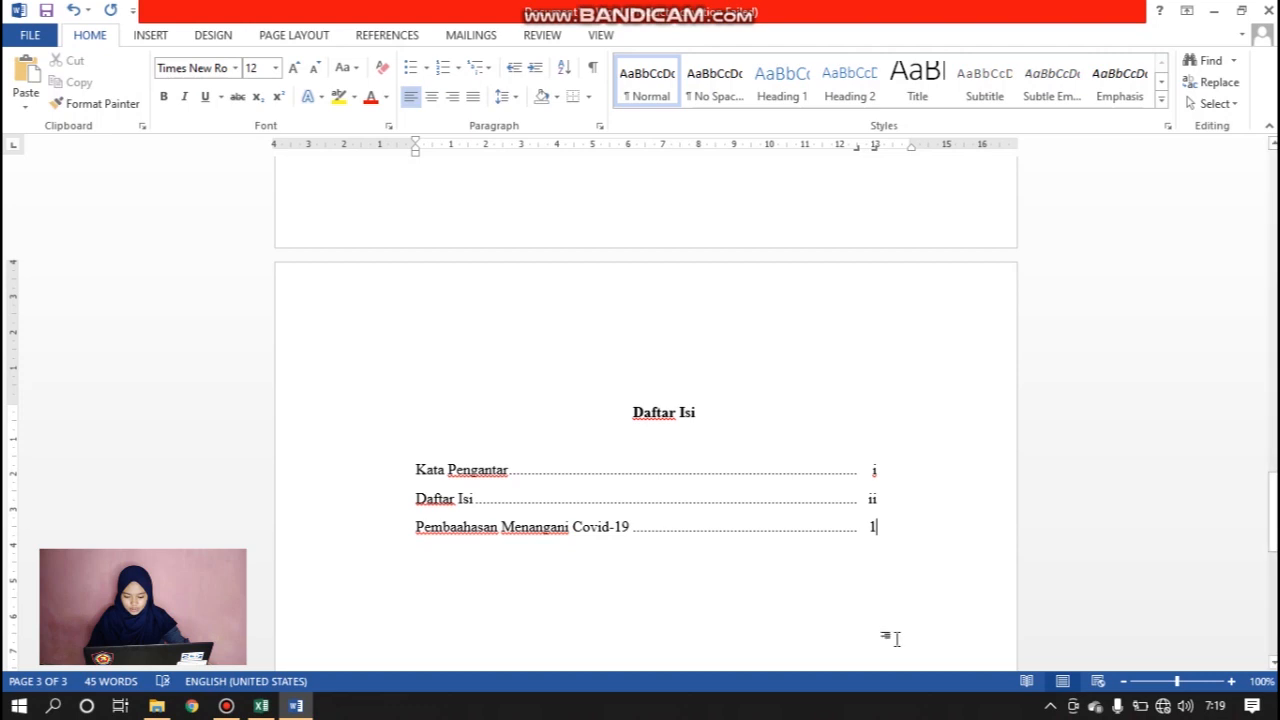
Add blank lines after the last contents entry until a fourth page begins
{"action": "scroll", "coordinate": [914, 517], "scroll_direction": "down", "scroll_amount": 2}
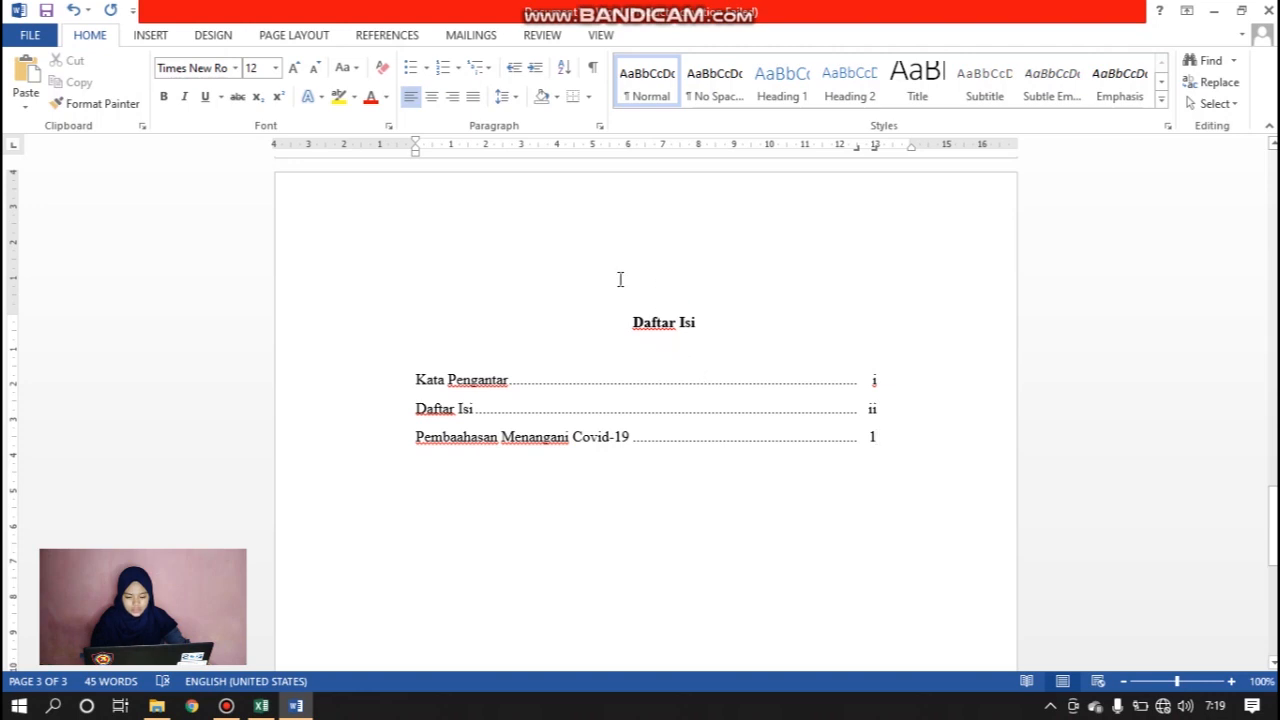
{"action": "scroll", "coordinate": [771, 334], "scroll_direction": "down", "scroll_amount": 4}
{"action": "scroll", "coordinate": [769, 334], "scroll_direction": "up", "scroll_amount": 3}
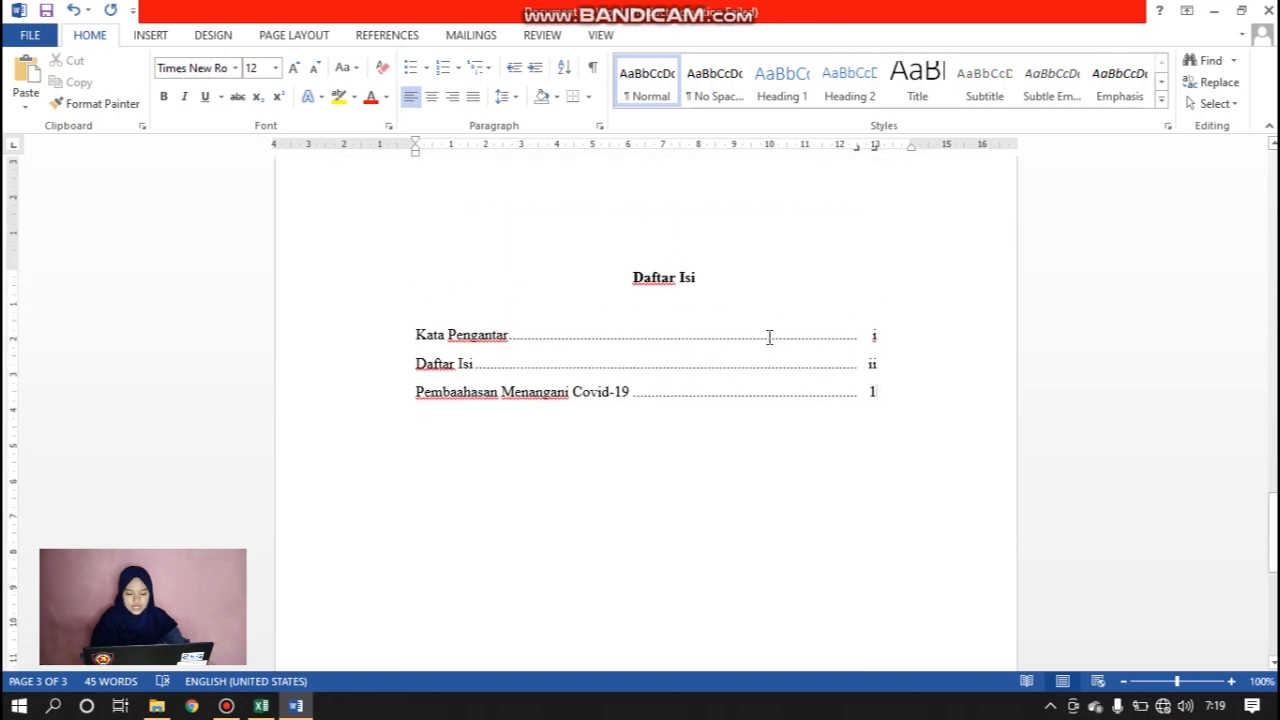
{"action": "scroll", "coordinate": [769, 340], "scroll_direction": "down", "scroll_amount": 1}
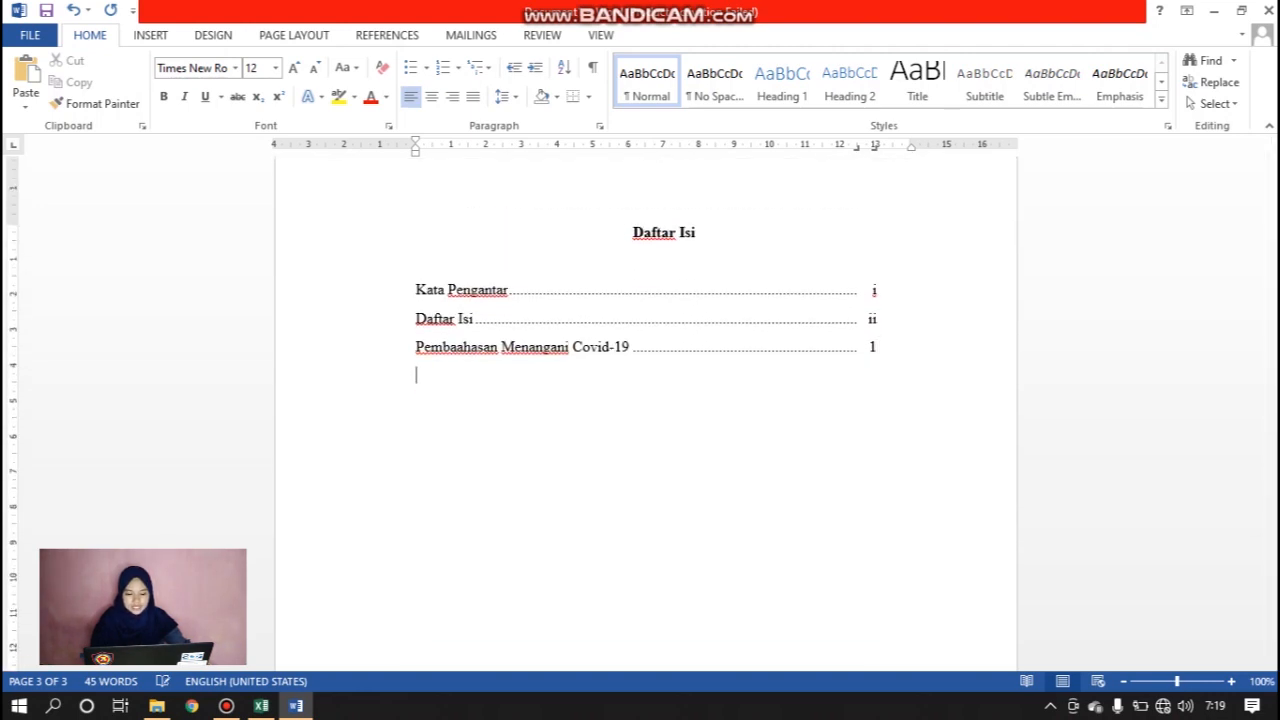
{"action": "key", "text": "Return"}
{"action": "key", "text": "Return"}
{"action": "key", "text": "Return"}
{"action": "key", "text": "Return"}
{"action": "key", "text": "Return"}
{"action": "key", "text": "Return"}
{"action": "key", "text": "Return"}
{"action": "key", "text": "Return"}
{"action": "key", "text": "Return"}
{"action": "key", "text": "Return"}
{"action": "key", "text": "Return"}
{"action": "key", "text": "Return"}
{"action": "key", "text": "Return"}
{"action": "key", "text": "Return"}
{"action": "key", "text": "Return"}
{"action": "key", "text": "Return"}
{"action": "key", "text": "Return"}
{"action": "key", "text": "Return"}
{"action": "key", "text": "Return"}
{"action": "key", "text": "Return"}
{"action": "key", "text": "Return"}
{"action": "key", "text": "Return"}
{"action": "key", "text": "Return"}
{"action": "key", "text": "Return"}
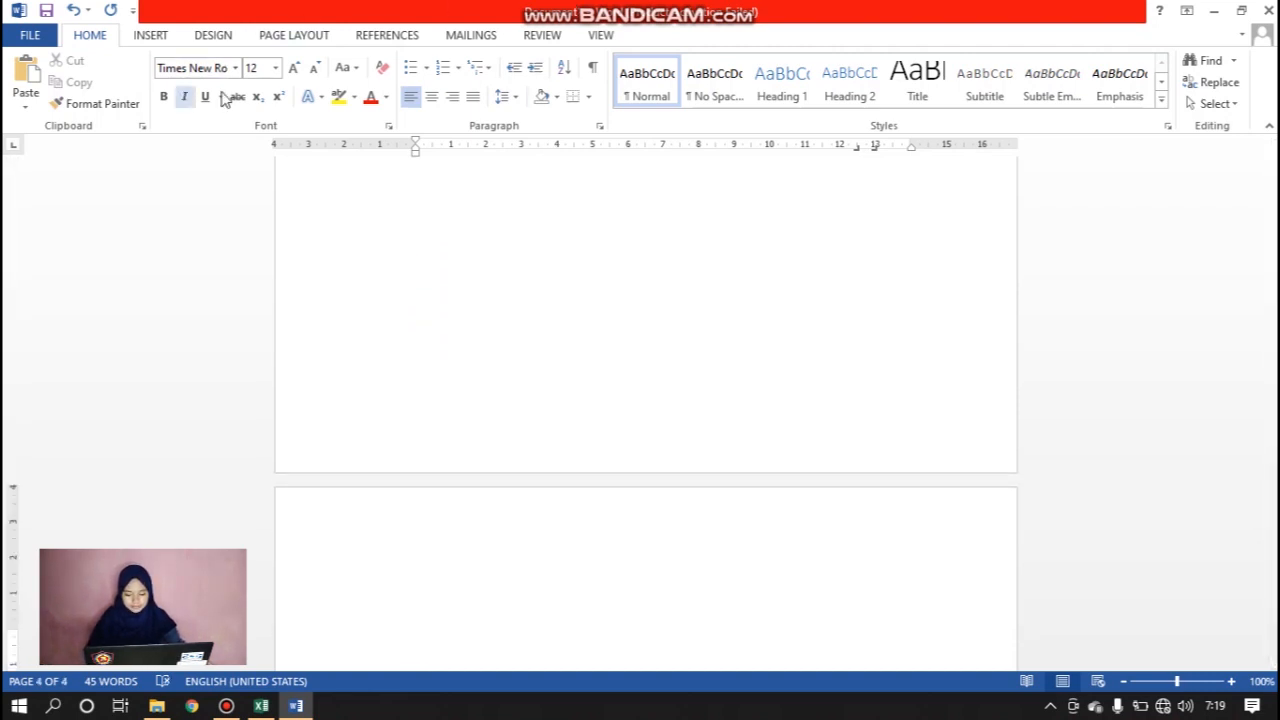
Add the centred heading "Pembahasan Penanganan Covid-19" at the start of the fourth page
{"action": "left_click", "coordinate": [436, 98]}
{"action": "type", "text": "Pembahasa"}
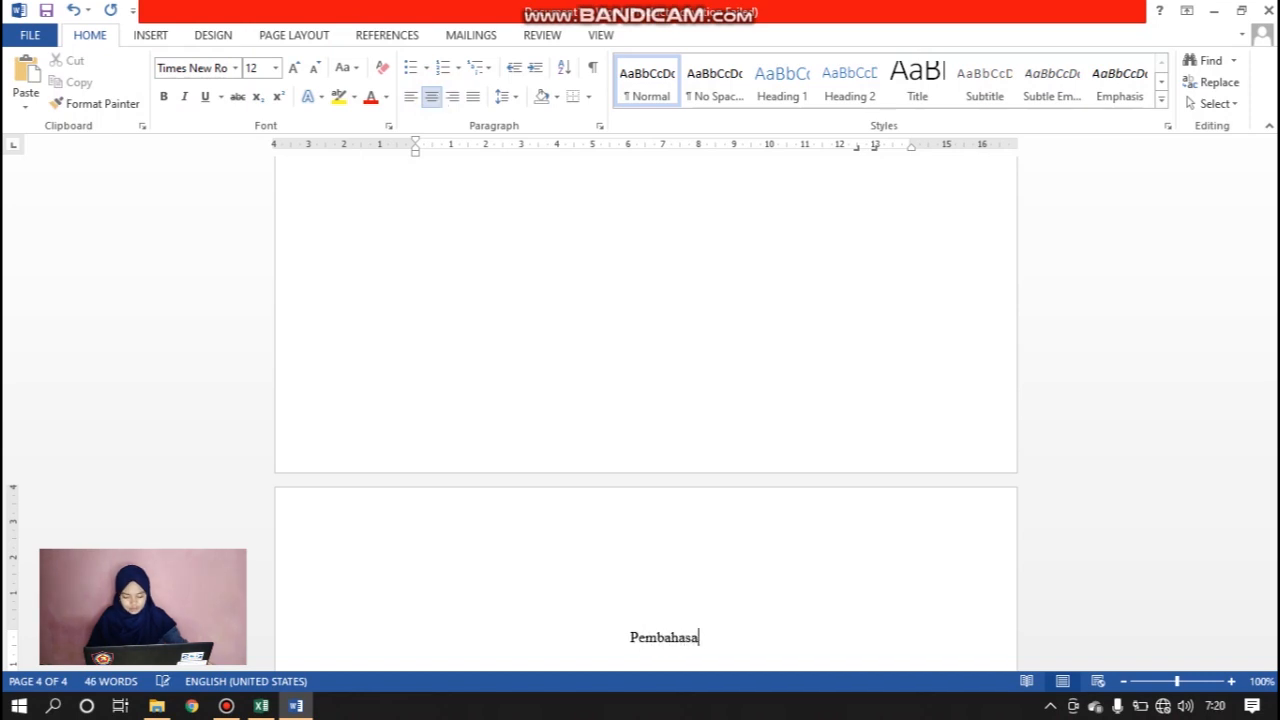
{"action": "left_click", "coordinate": [294, 35]}
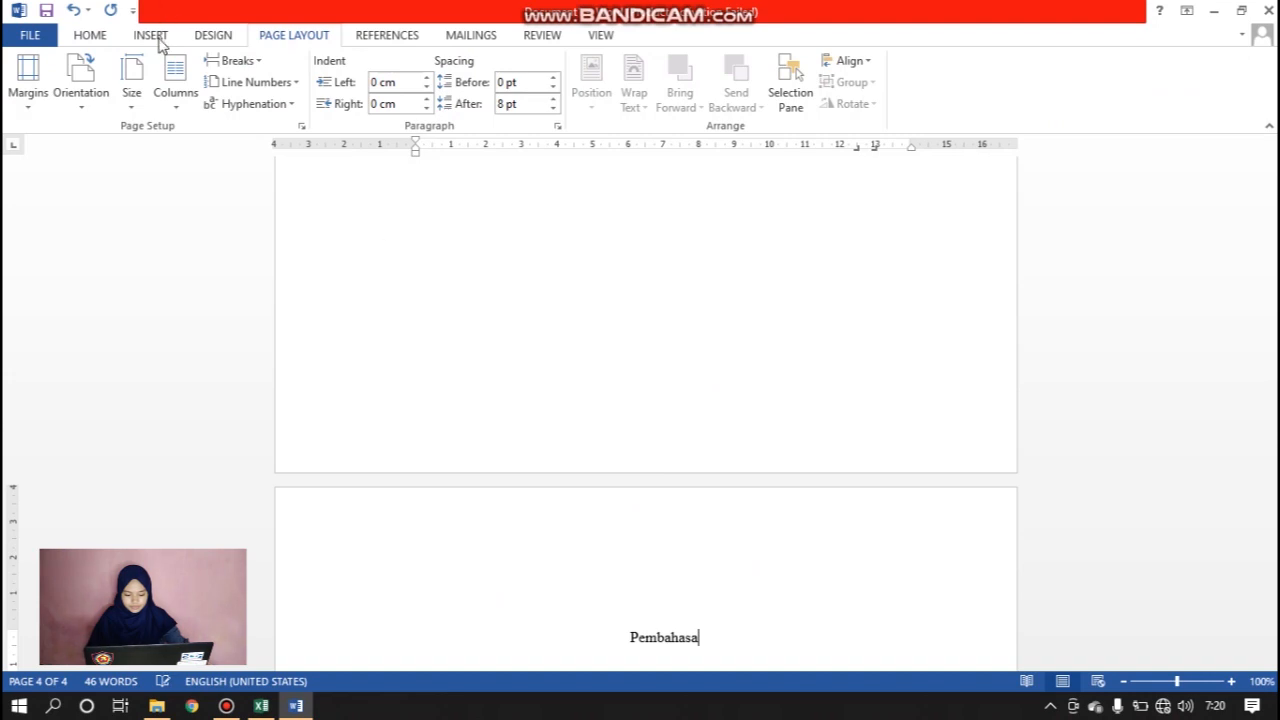
{"action": "left_click", "coordinate": [686, 641]}
{"action": "double_click", "coordinate": [646, 614]}
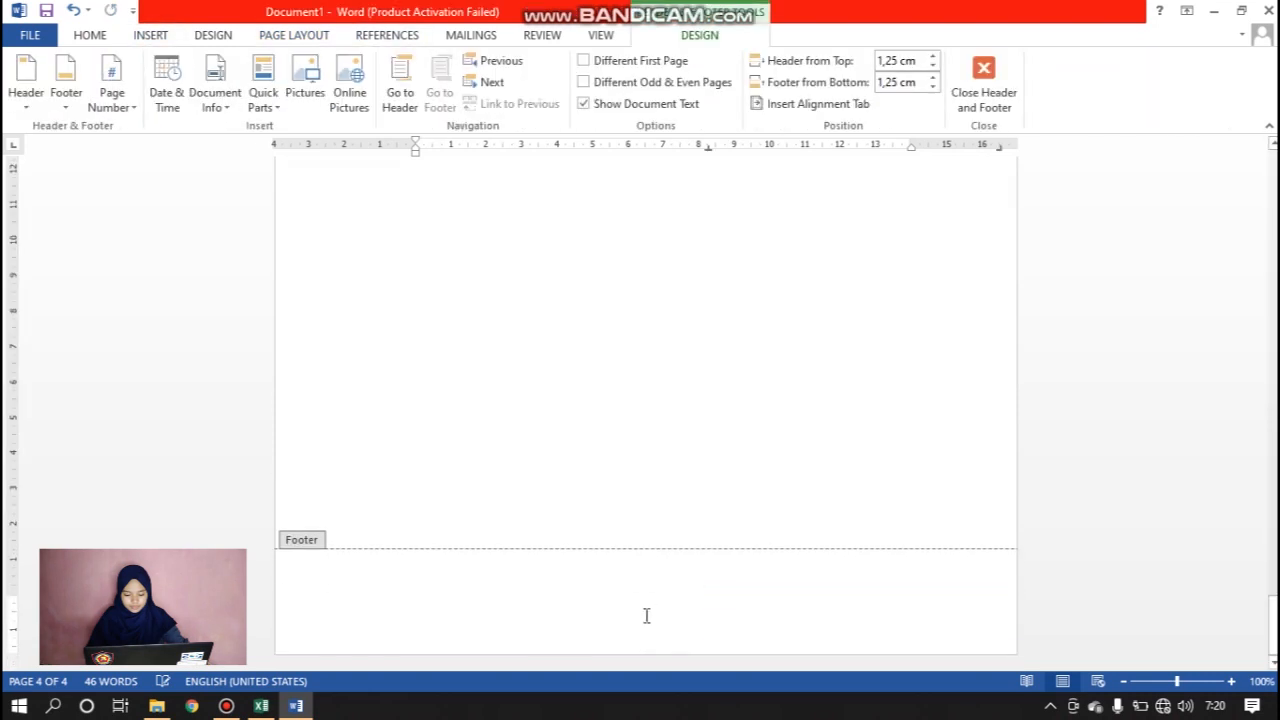
{"action": "left_click", "coordinate": [1083, 463]}
{"action": "double_click", "coordinate": [1085, 462]}
{"action": "type", "text": "n"}
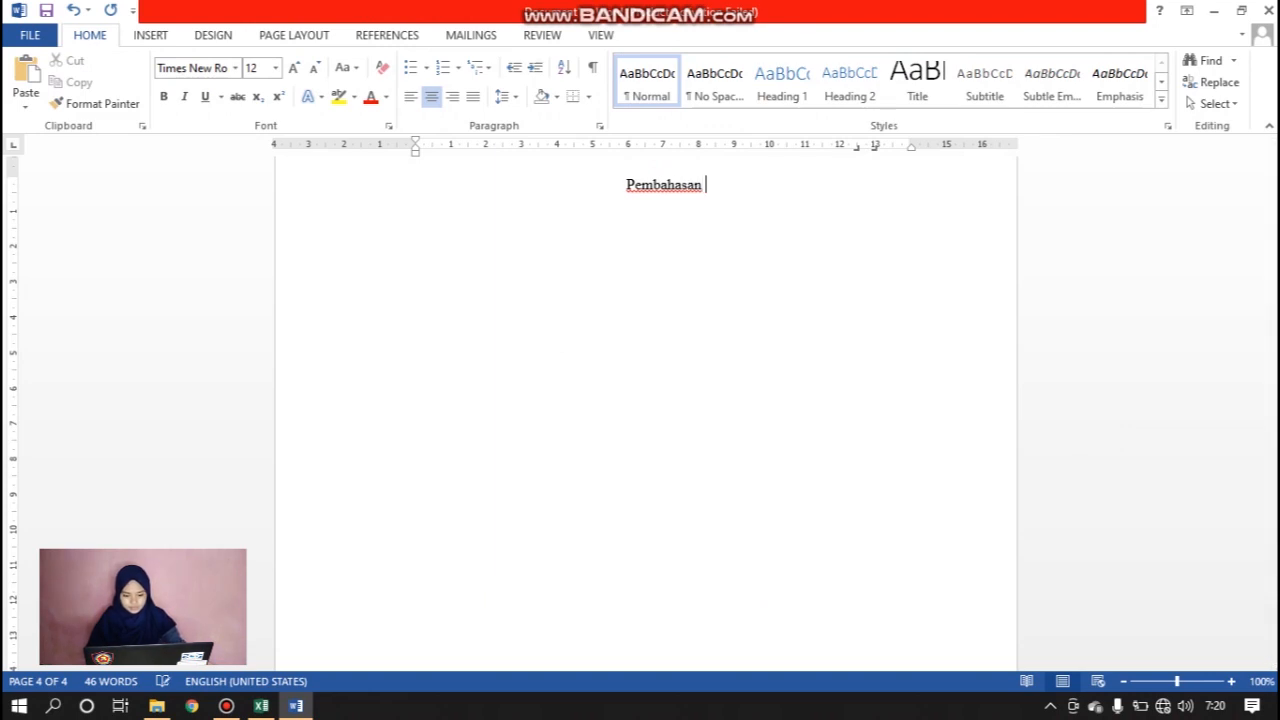
{"action": "type", "text": " P"}
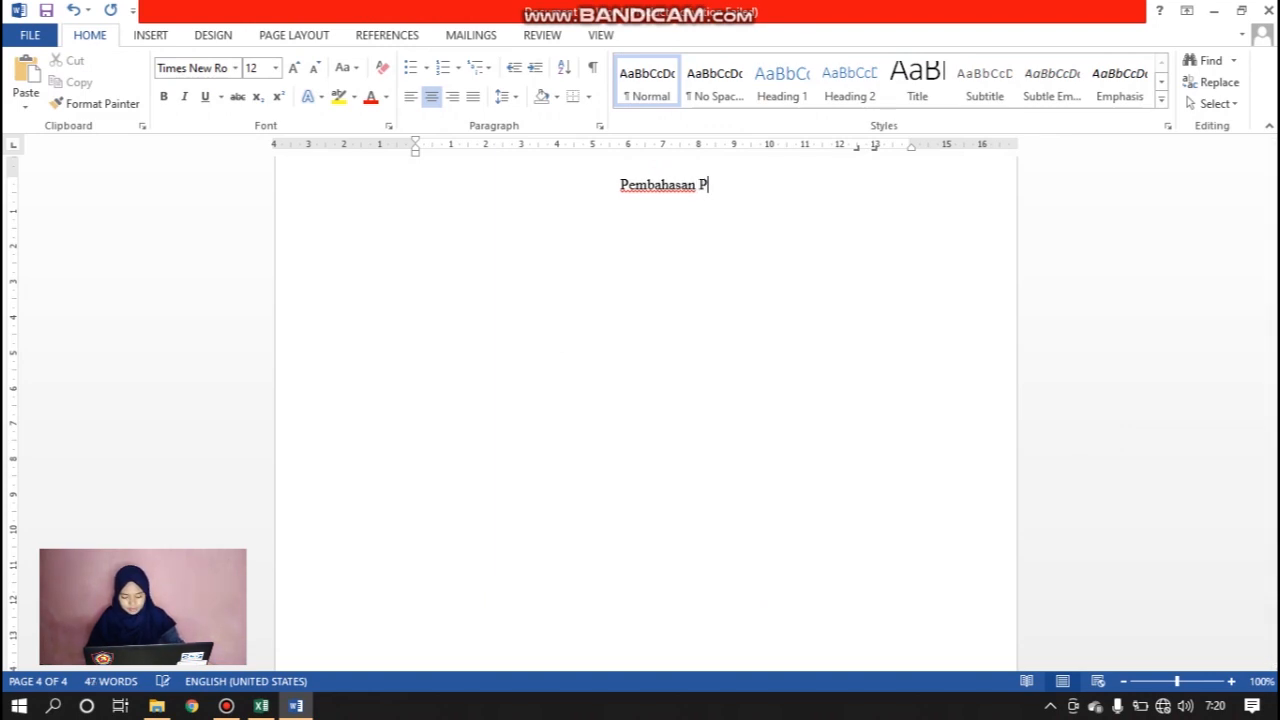
{"action": "type", "text": "enangana"}
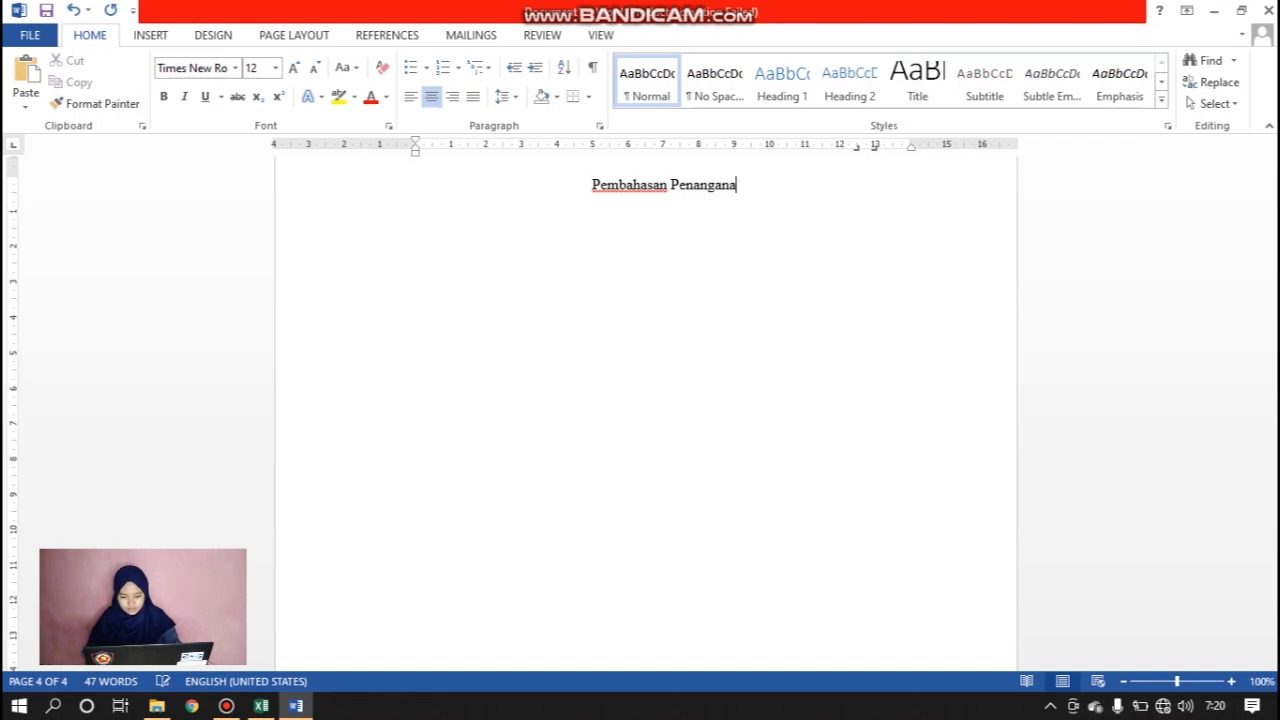
{"action": "type", "text": "n Covid-19"}
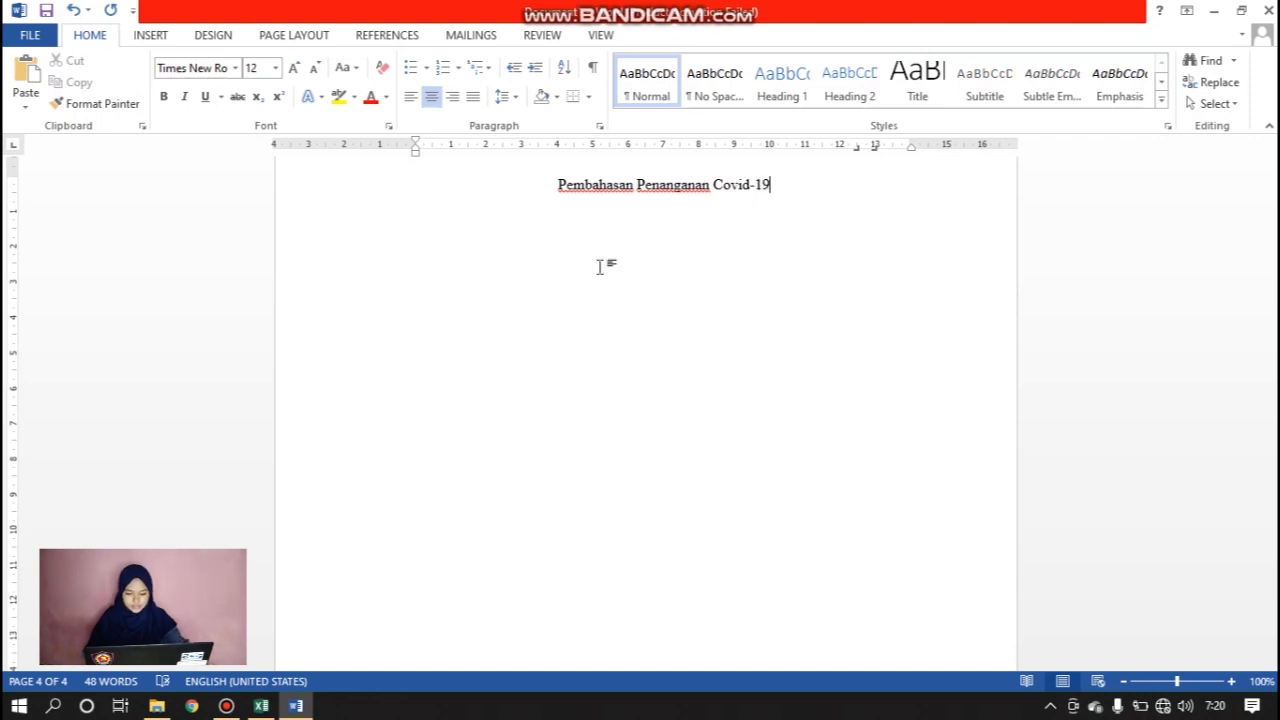
Make the heading "Pembahasan Penanganan Covid-19" bold
{"action": "scroll", "coordinate": [697, 254], "scroll_direction": "up", "scroll_amount": 2}
{"action": "left_click_drag", "start_coordinate": [551, 271], "coordinate": [778, 290]}
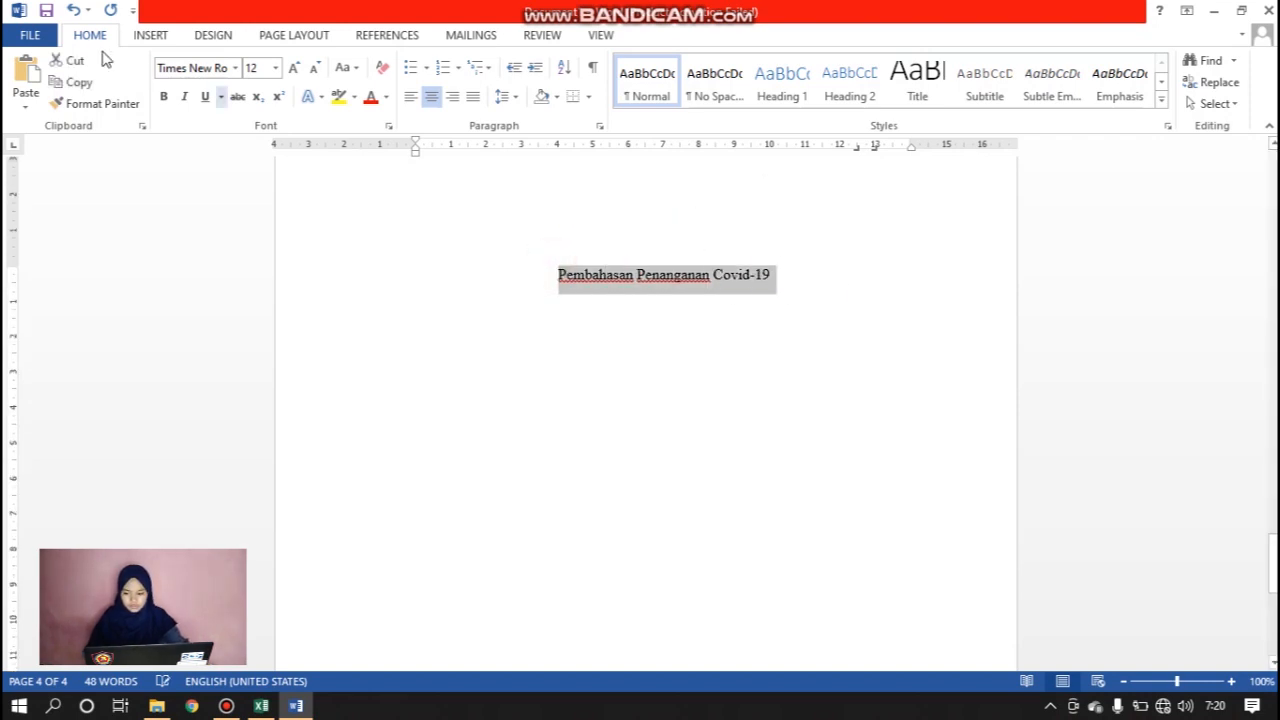
{"action": "left_click", "coordinate": [155, 35]}
{"action": "left_click", "coordinate": [85, 35]}
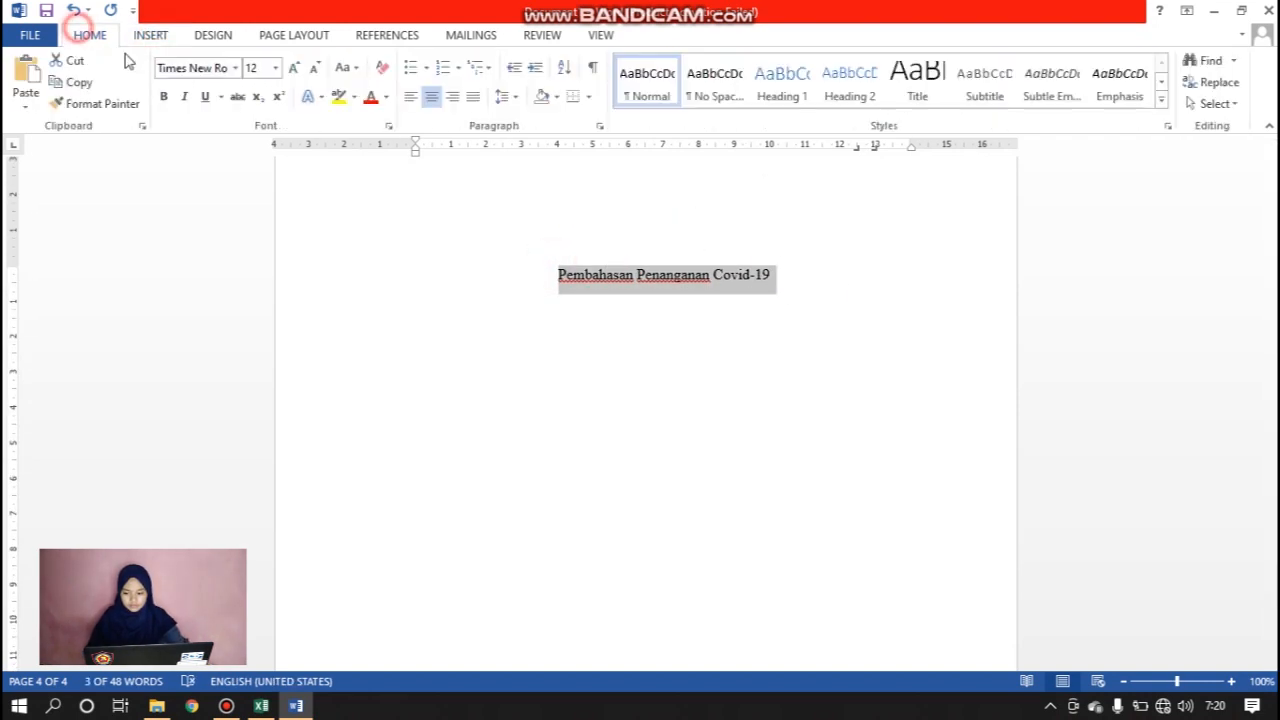
{"action": "left_click", "coordinate": [163, 98]}
{"action": "left_click", "coordinate": [779, 280]}
Leave a blank line below the heading and enter "Penanganan pemerintah terhadap Covid-19" as left-aligned, non-bold text
{"action": "key", "text": "Return"}
{"action": "key", "text": "ctrl+l"}
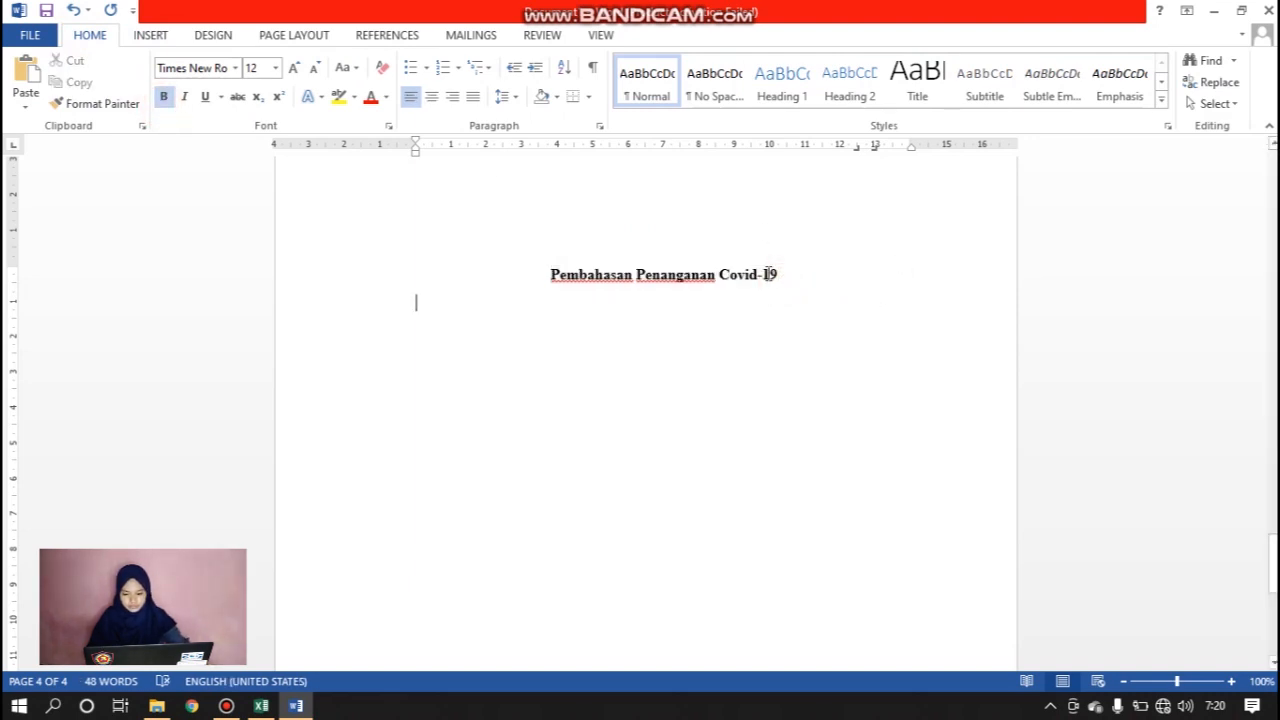
{"action": "left_click", "coordinate": [163, 97]}
{"action": "key", "text": "Return"}
{"action": "type", "text": "Pengman"}
{"action": "key", "text": "BackSpace"}
{"action": "key", "text": "BackSpace"}
{"action": "key", "text": "BackSpace"}
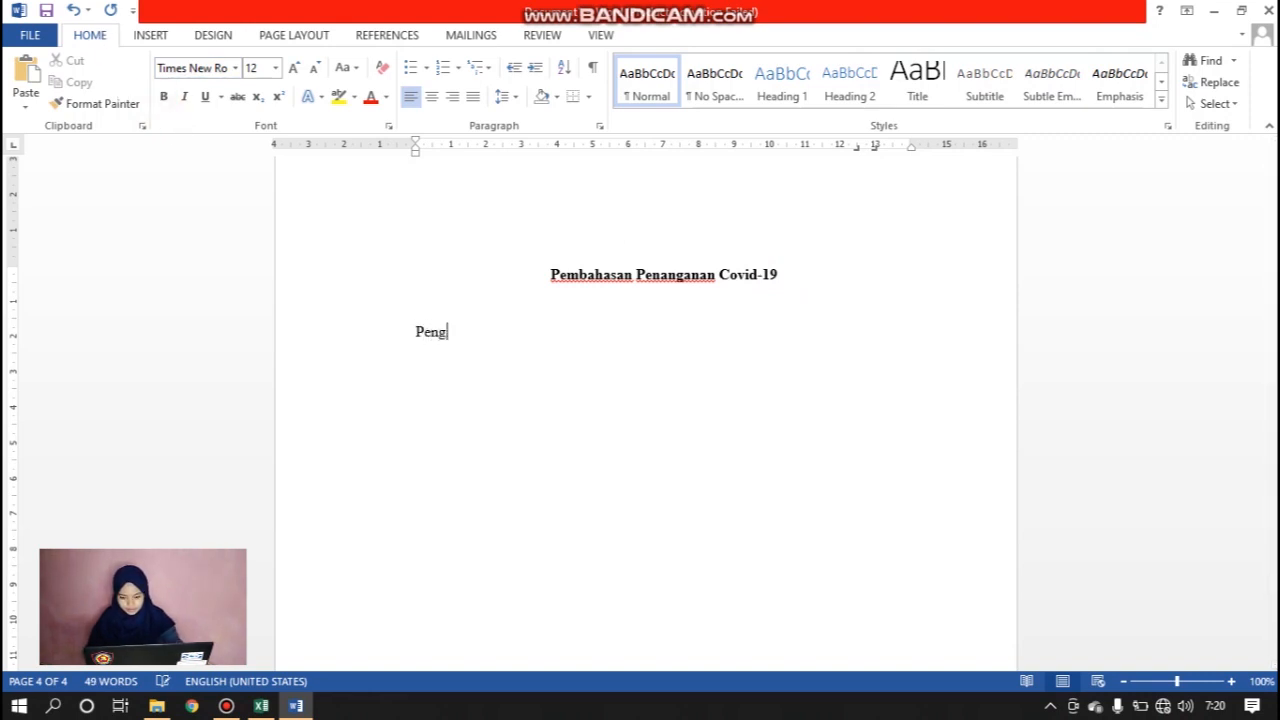
{"action": "type", "text": "nganan "}
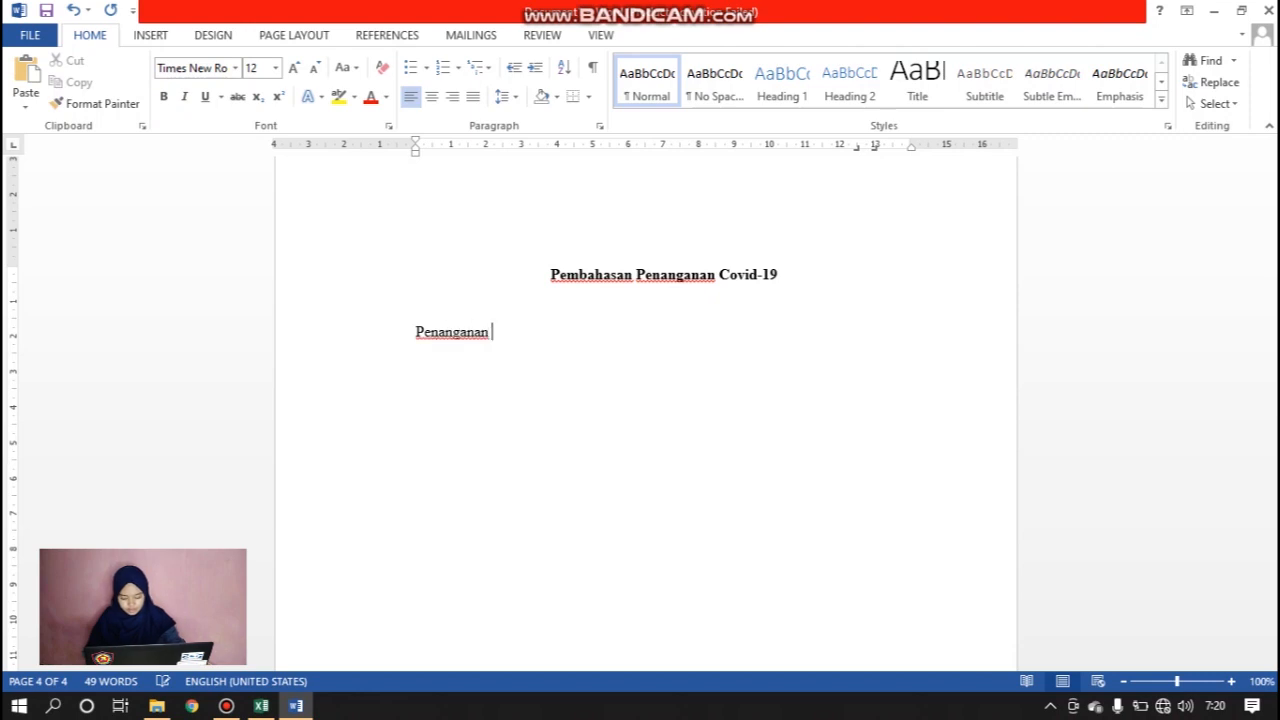
{"action": "type", "text": "P"}
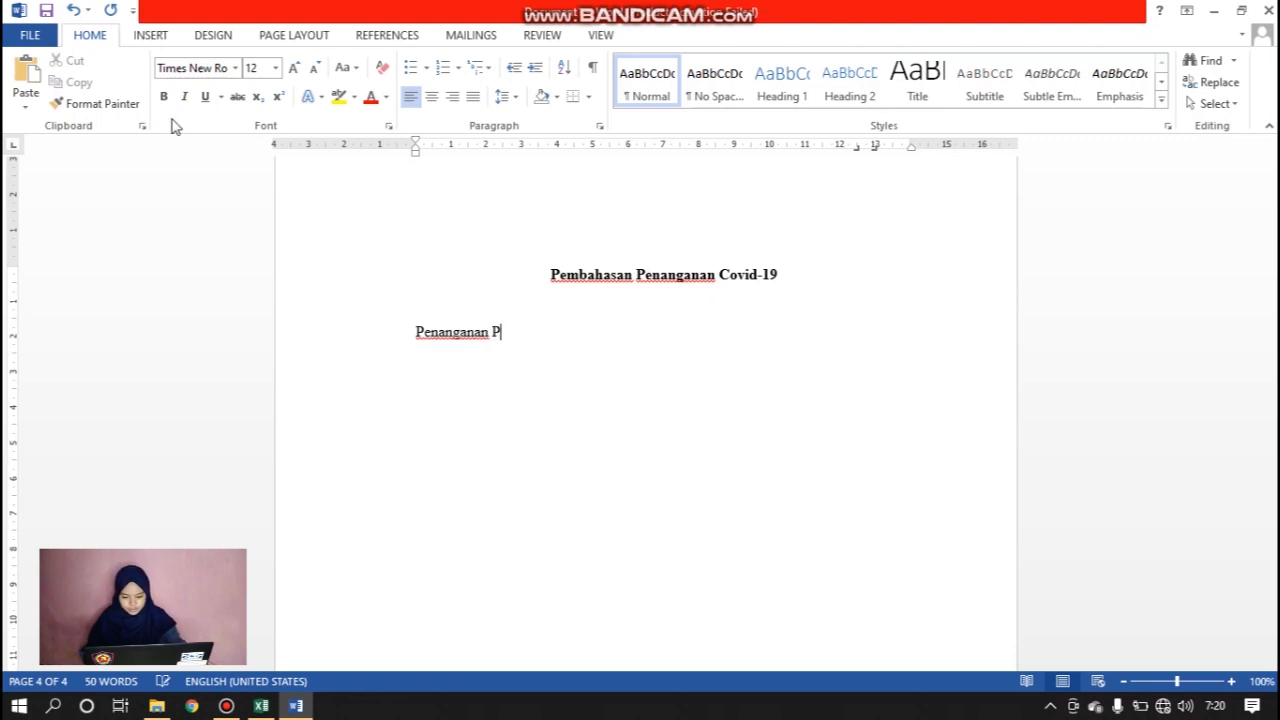
{"action": "type", "text": "eme"}
{"action": "key", "text": "BackSpace"}
{"action": "key", "text": "BackSpace"}
{"action": "key", "text": "BackSpace"}
{"action": "key", "text": "BackSpace"}
{"action": "type", "text": "p"}
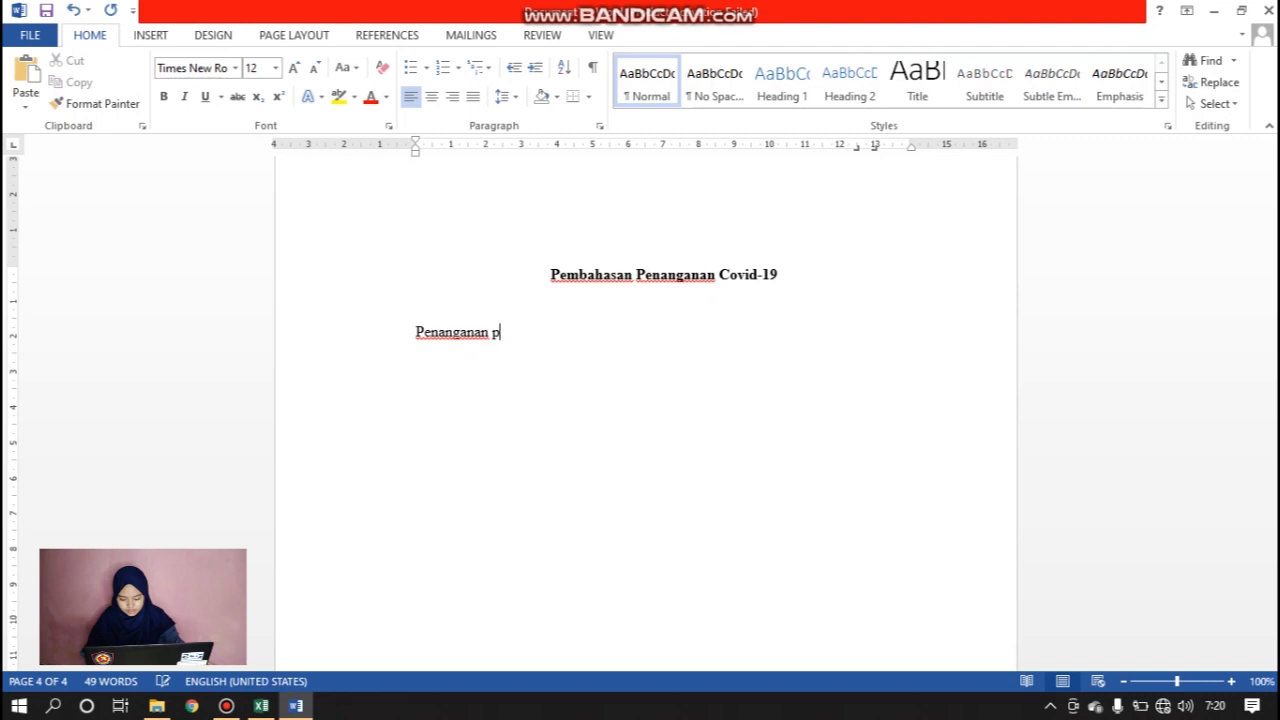
{"action": "type", "text": "emerintah "}
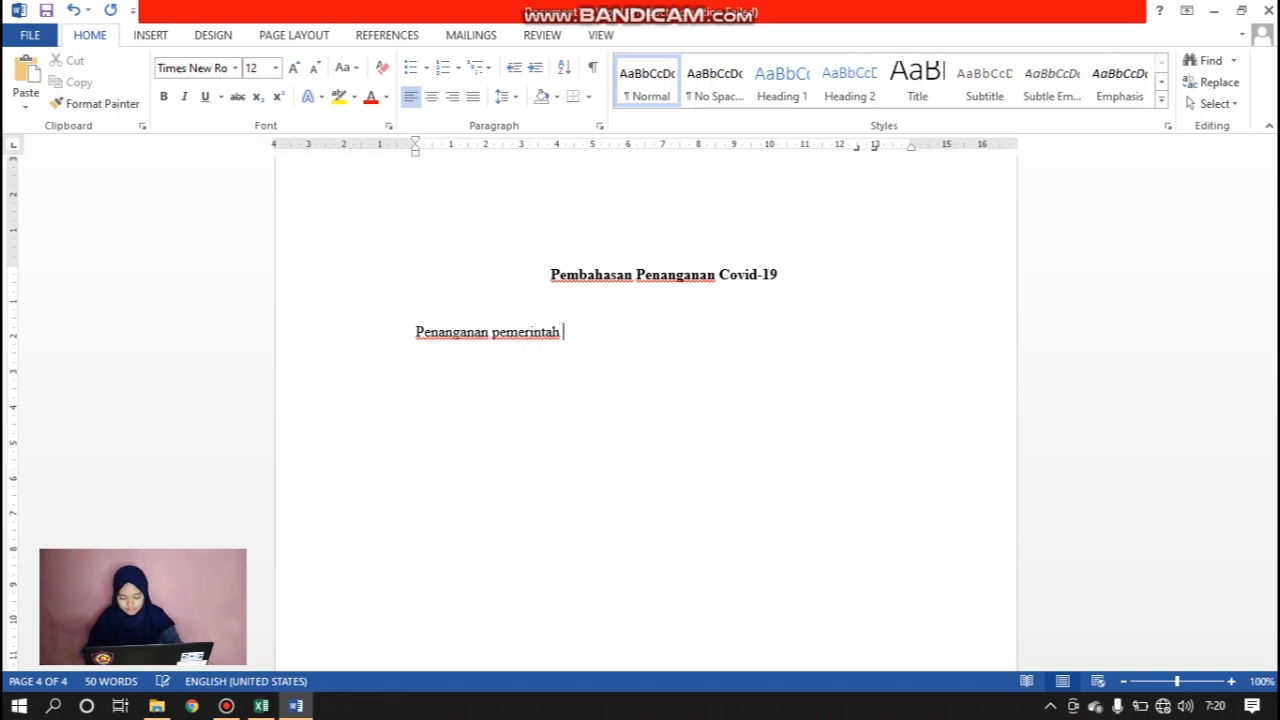
{"action": "type", "text": "terhadap"}
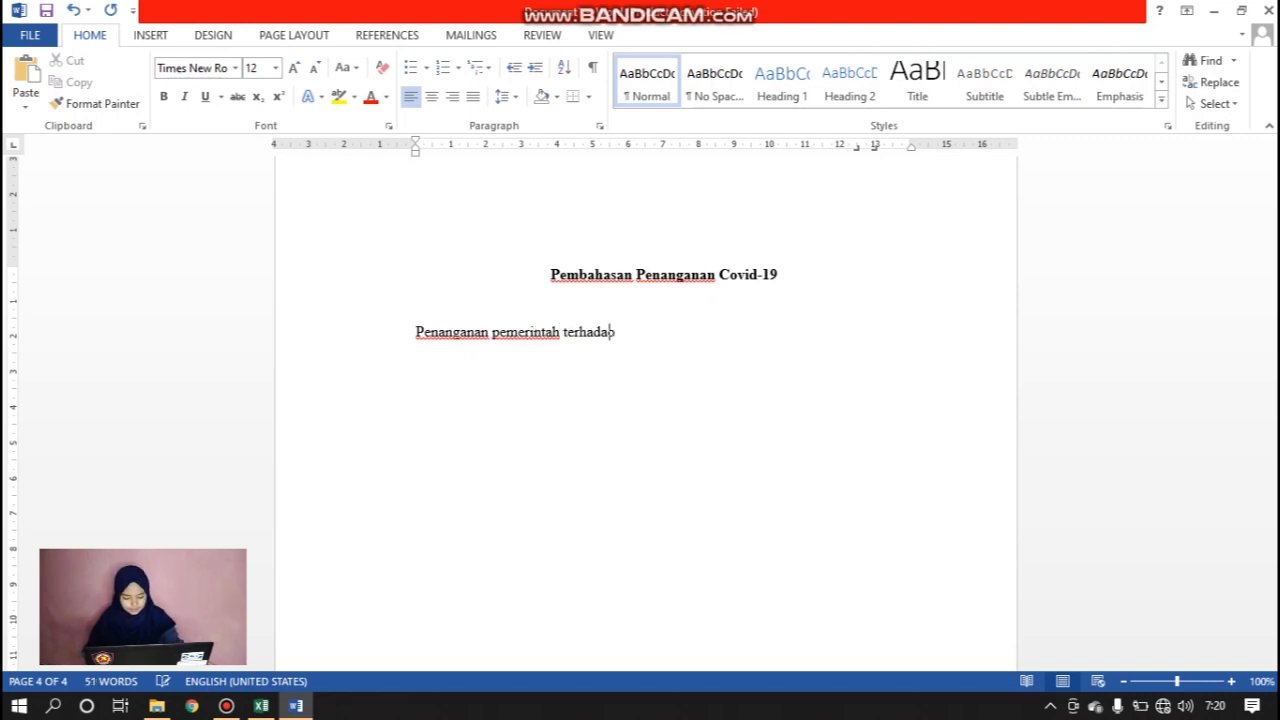
{"action": "type", "text": " Covid-19"}
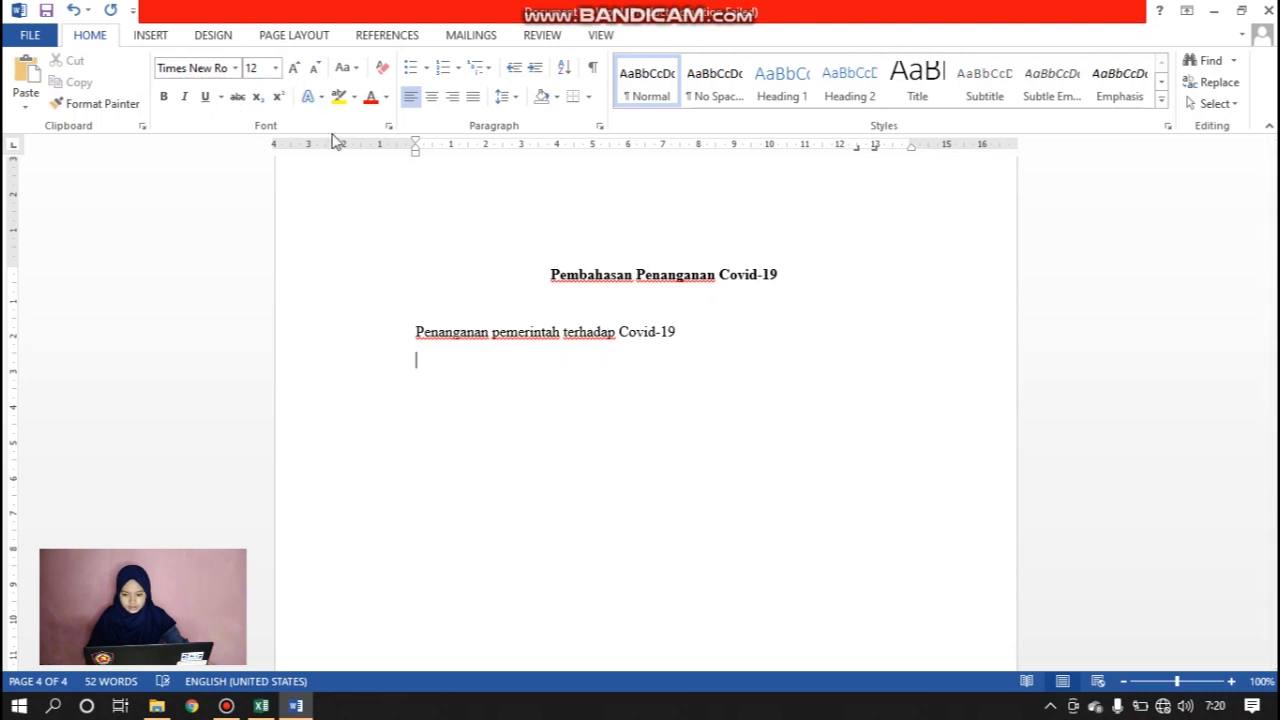
Start a numbered list below the "Penanganan pemerintah terhadap Covid-19" line and enter filler text beginning "bla" as its first item
{"action": "left_click", "coordinate": [444, 68]}
{"action": "type", "text": "bla"}
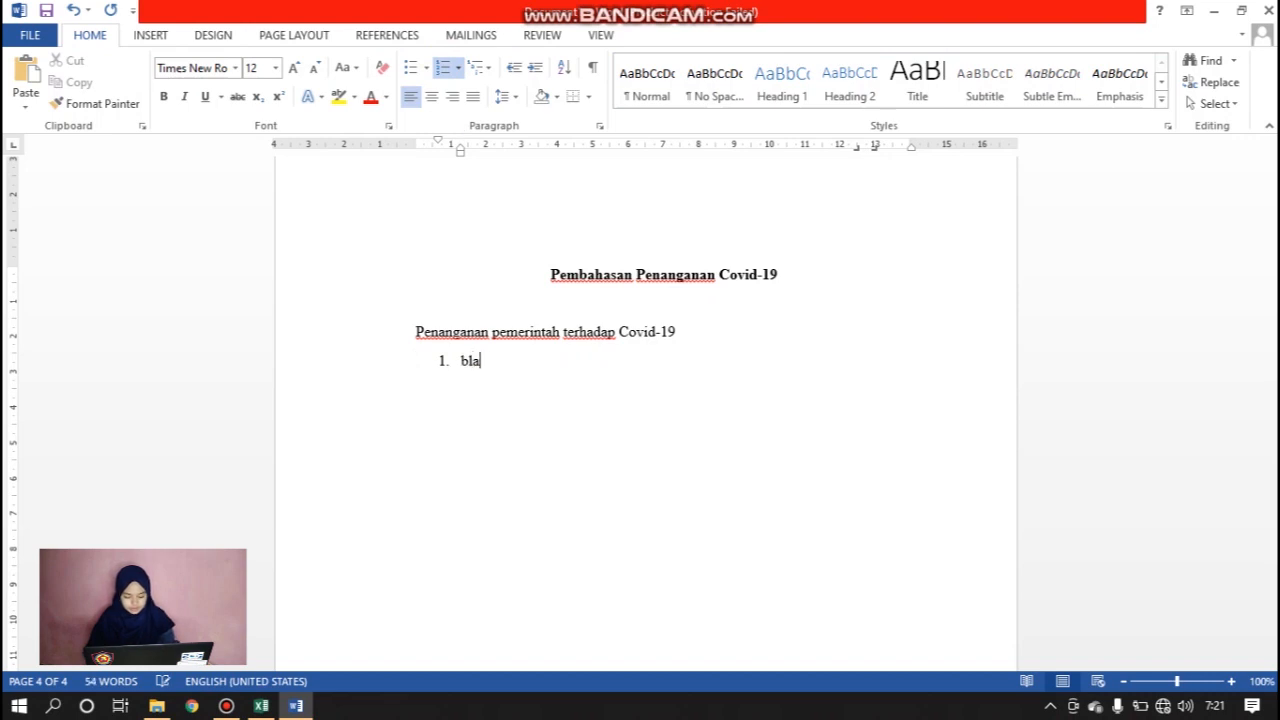
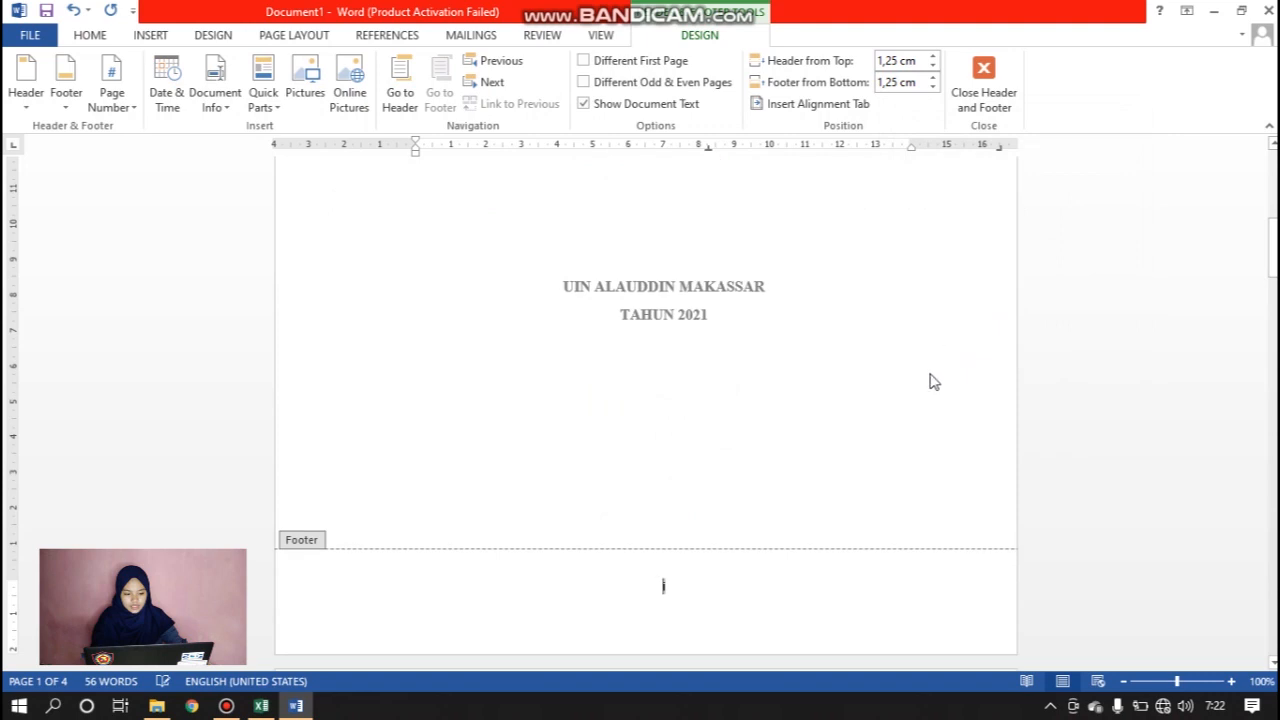
Review the page numbers in the footers and leave header and footer editing
{"action": "scroll", "coordinate": [930, 379], "scroll_direction": "up", "scroll_amount": 12}
{"action": "scroll", "coordinate": [930, 375], "scroll_direction": "down", "scroll_amount": 20}
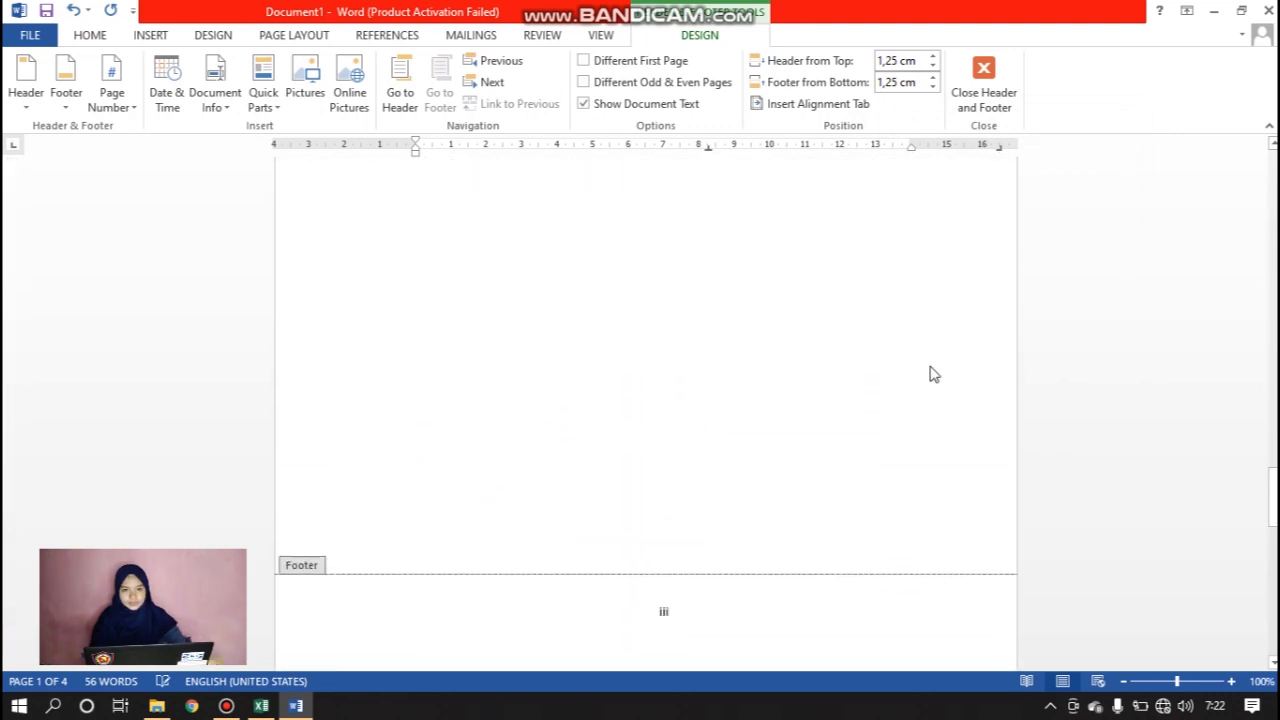
{"action": "left_click", "coordinate": [984, 92]}
Insert a Next Page section break at the end of the cover page, in the blank lines below "TAHUN 2021"
{"action": "scroll", "coordinate": [751, 254], "scroll_direction": "up", "scroll_amount": 10}
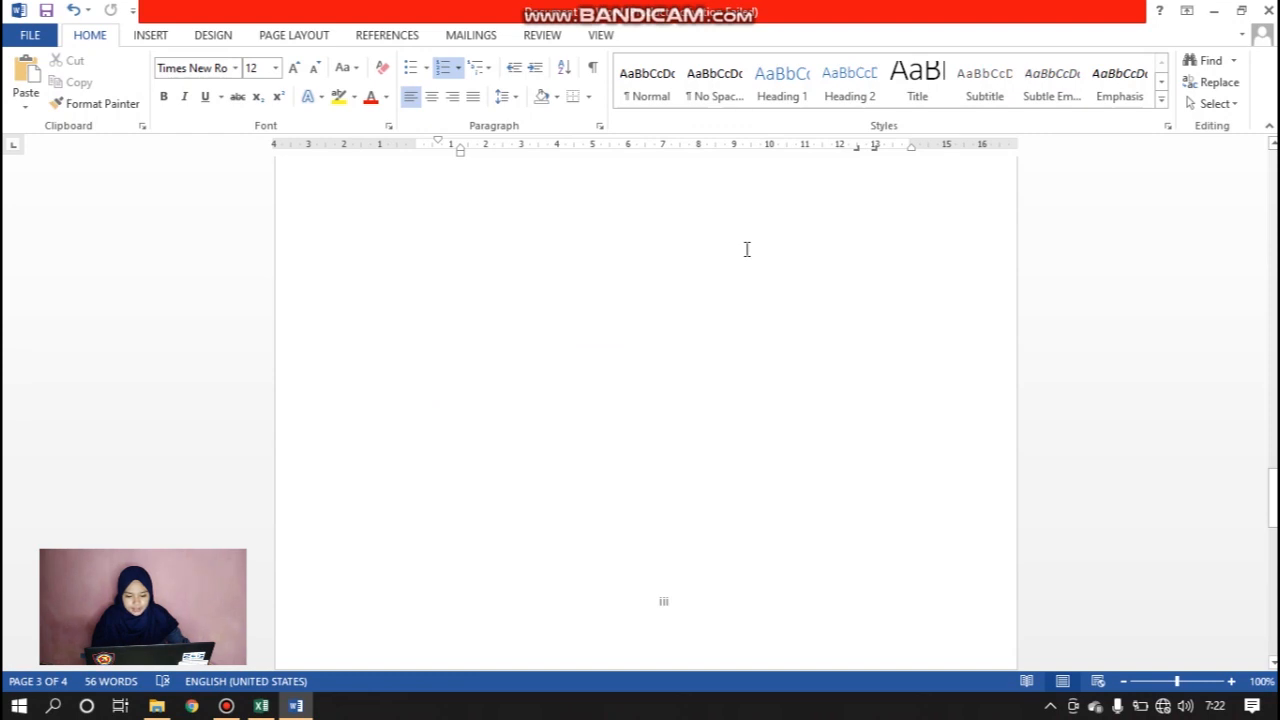
{"action": "scroll", "coordinate": [623, 514], "scroll_direction": "up", "scroll_amount": 20}
{"action": "scroll", "coordinate": [703, 440], "scroll_direction": "up", "scroll_amount": 10}
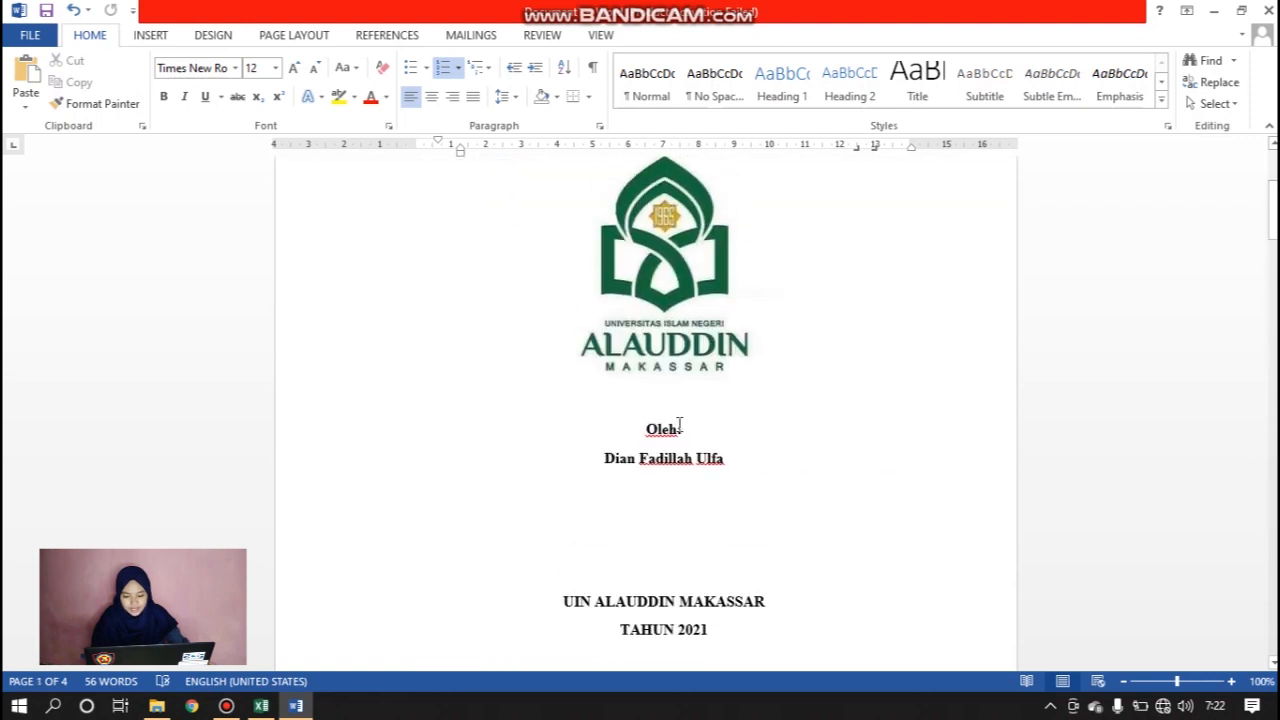
{"action": "scroll", "coordinate": [679, 424], "scroll_direction": "down", "scroll_amount": 3}
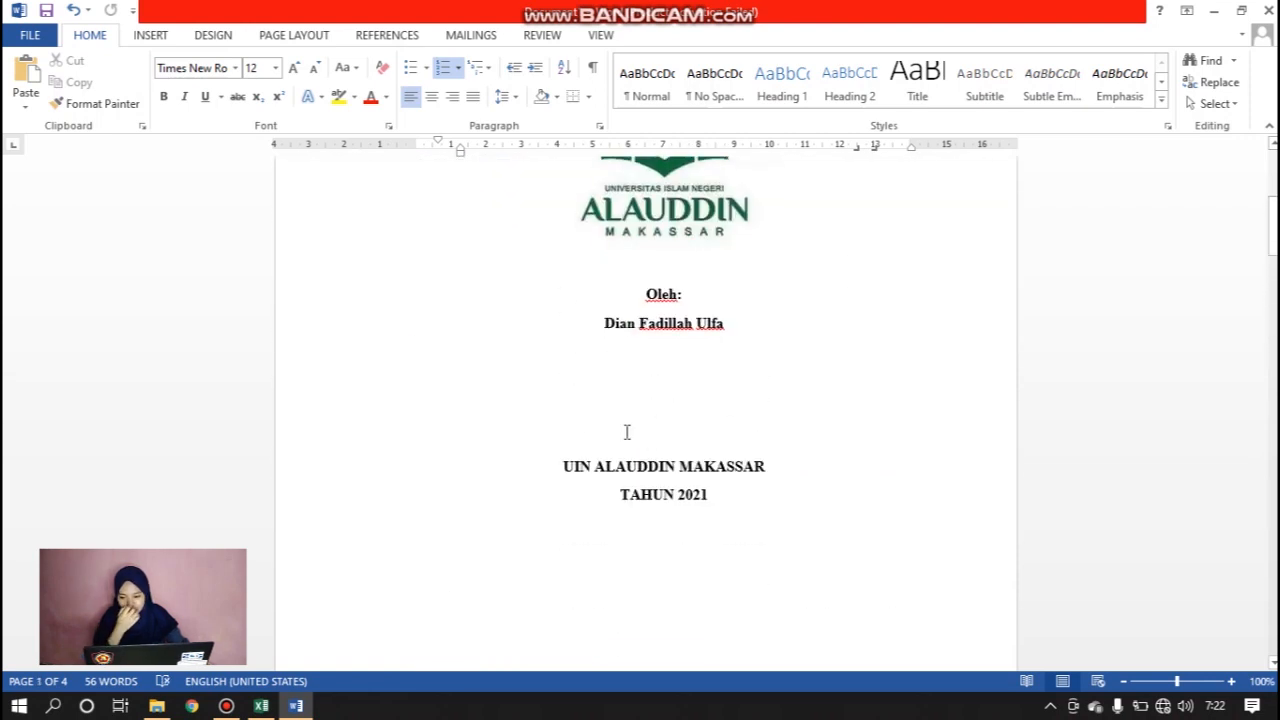
{"action": "scroll", "coordinate": [626, 430], "scroll_direction": "down", "scroll_amount": 7}
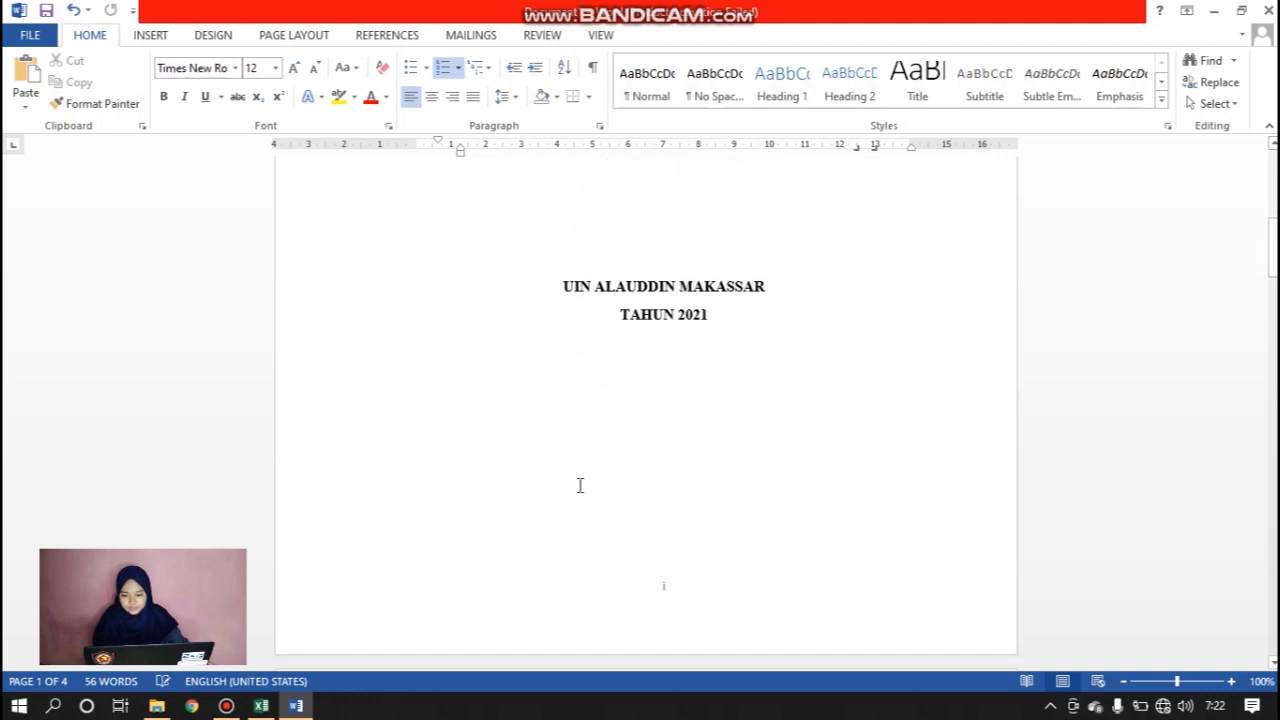
{"action": "left_click", "coordinate": [500, 397]}
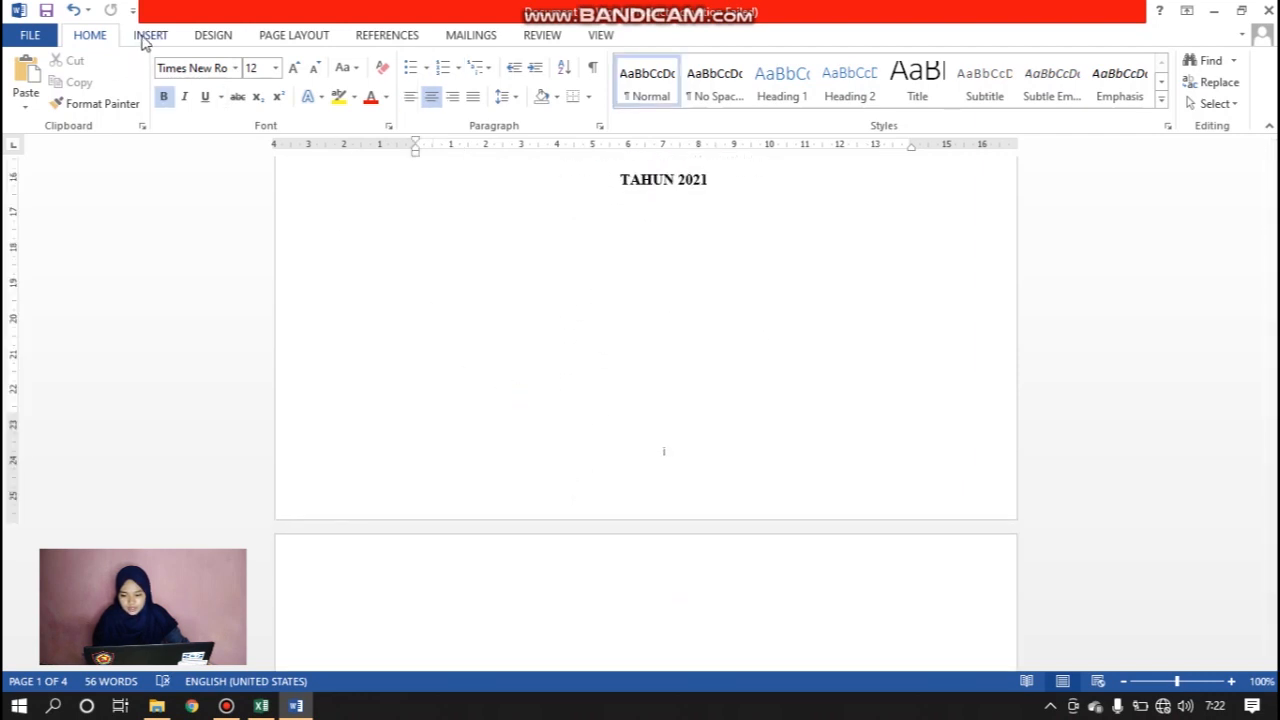
{"action": "left_click", "coordinate": [148, 35]}
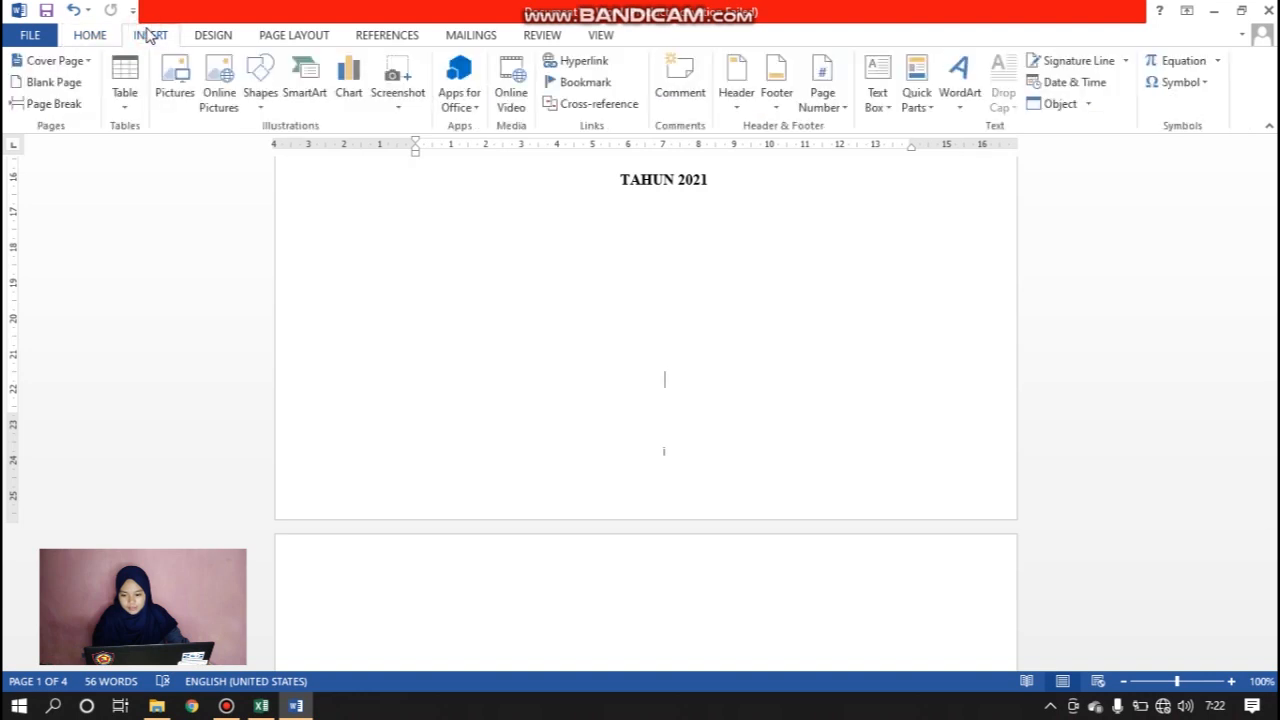
{"action": "left_click", "coordinate": [204, 38]}
{"action": "left_click", "coordinate": [263, 37]}
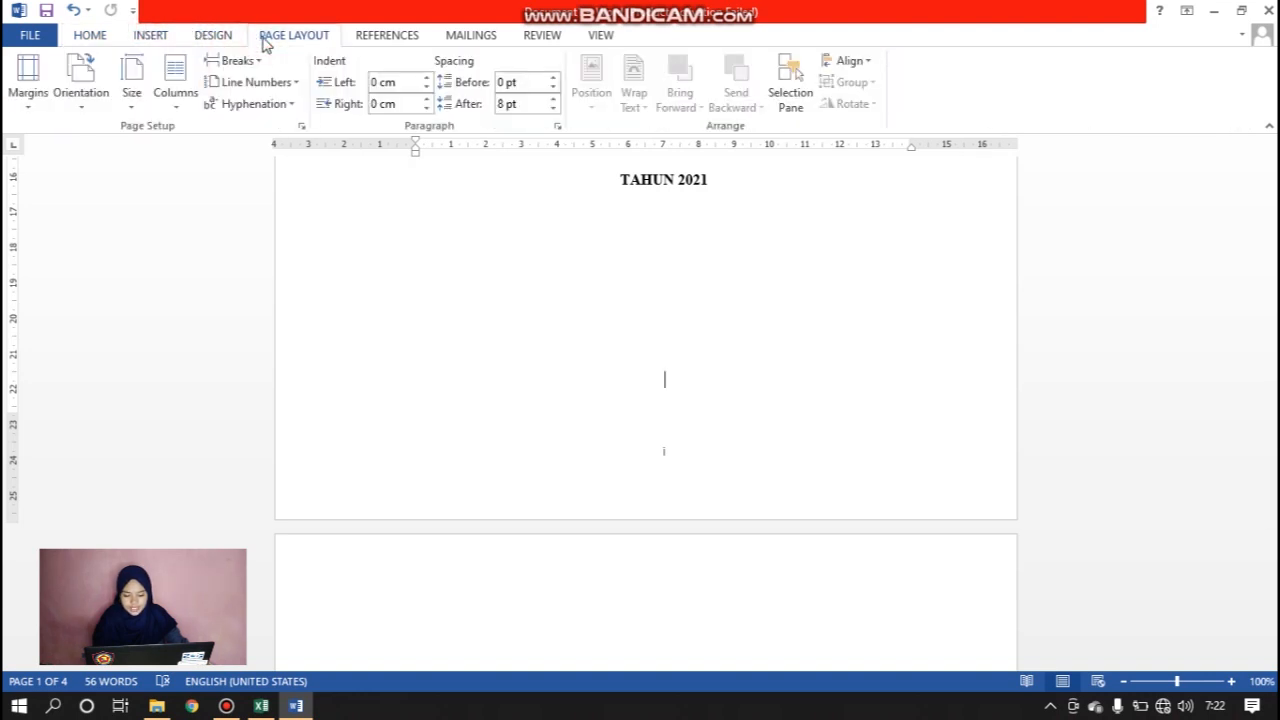
{"action": "left_click", "coordinate": [250, 60]}
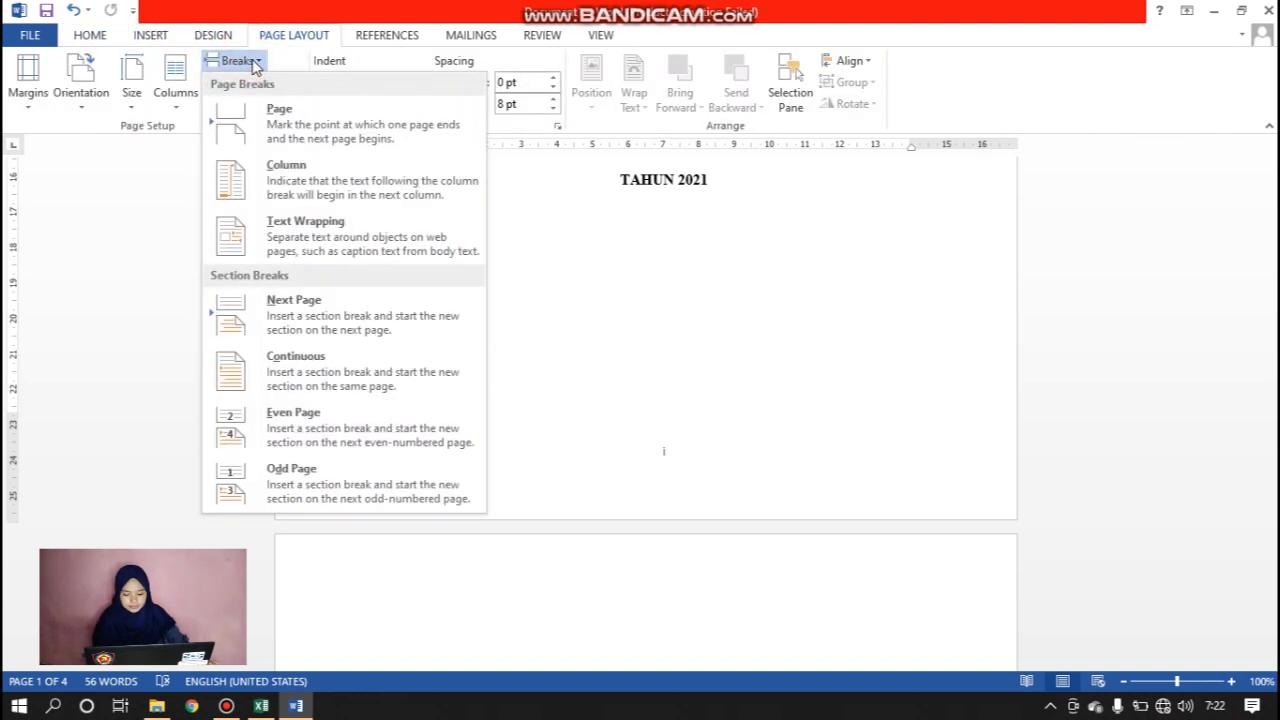
{"action": "left_click", "coordinate": [313, 331]}
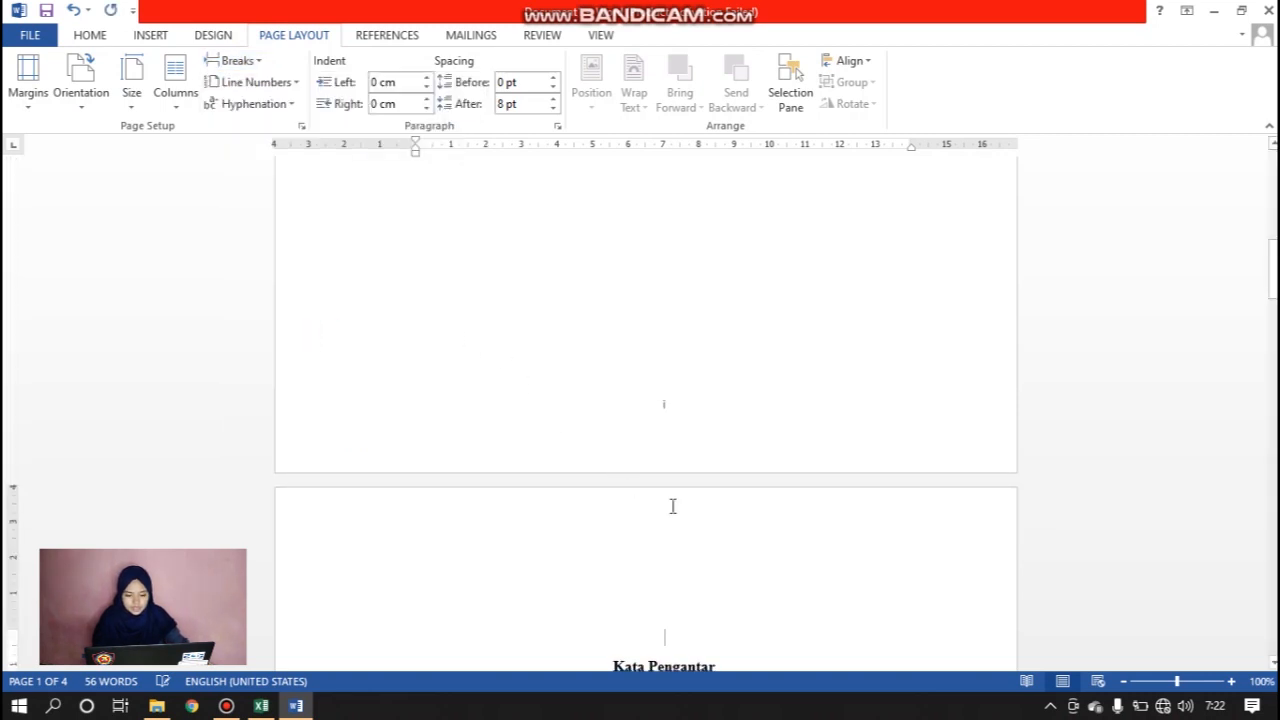
Examine the footer page numbers on the Kata Pengantar, Daftar Isi and Pembahasan pages
{"action": "scroll", "coordinate": [674, 520], "scroll_direction": "down", "scroll_amount": 3}
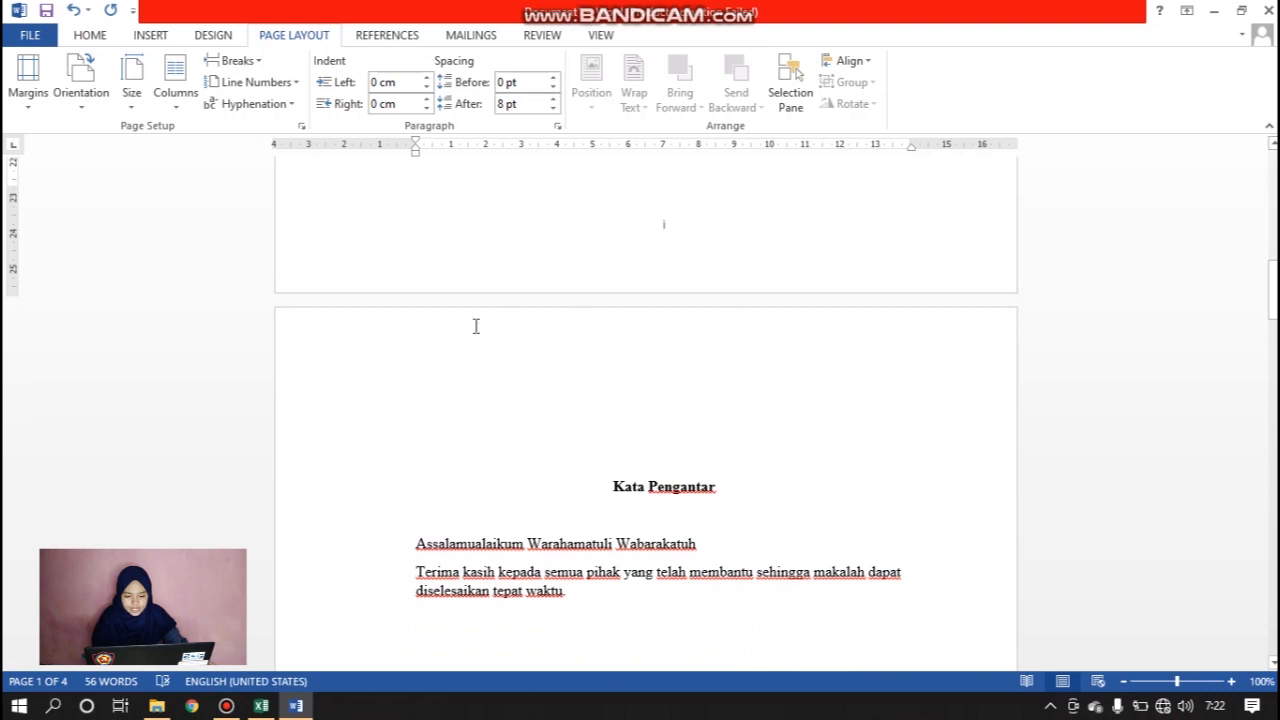
{"action": "scroll", "coordinate": [661, 322], "scroll_direction": "down", "scroll_amount": 7}
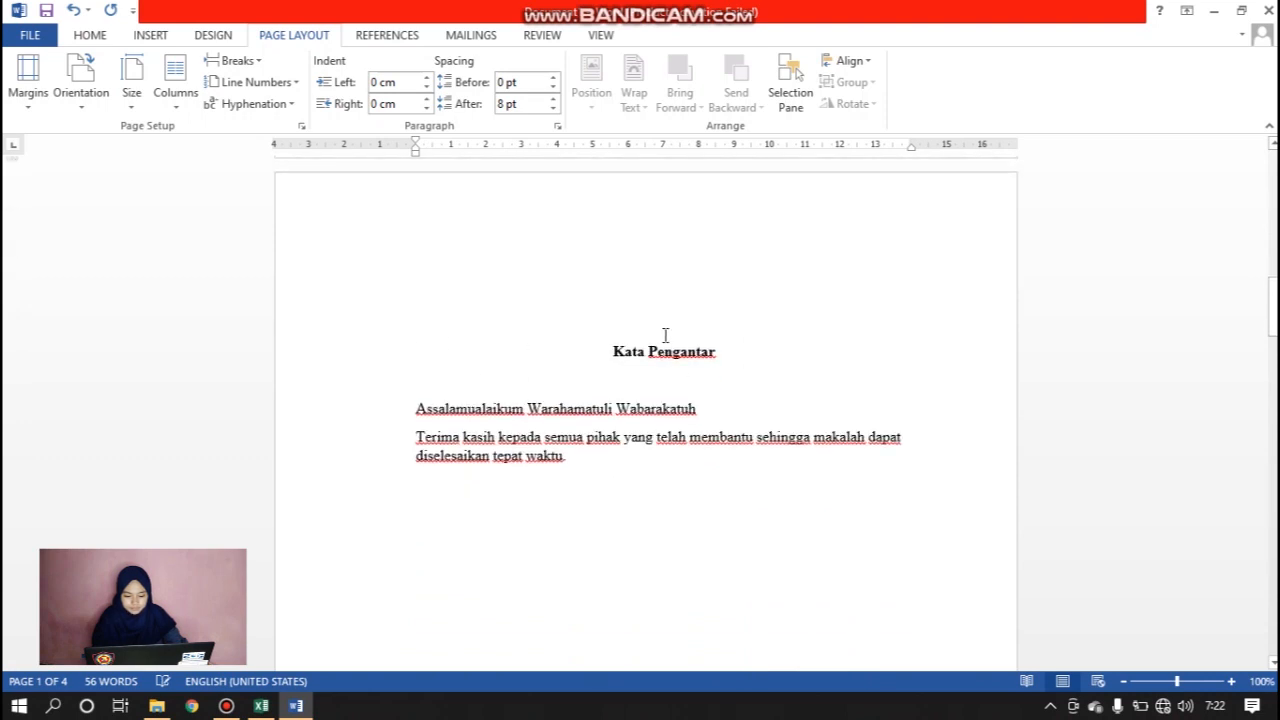
{"action": "scroll", "coordinate": [665, 335], "scroll_direction": "down", "scroll_amount": 10}
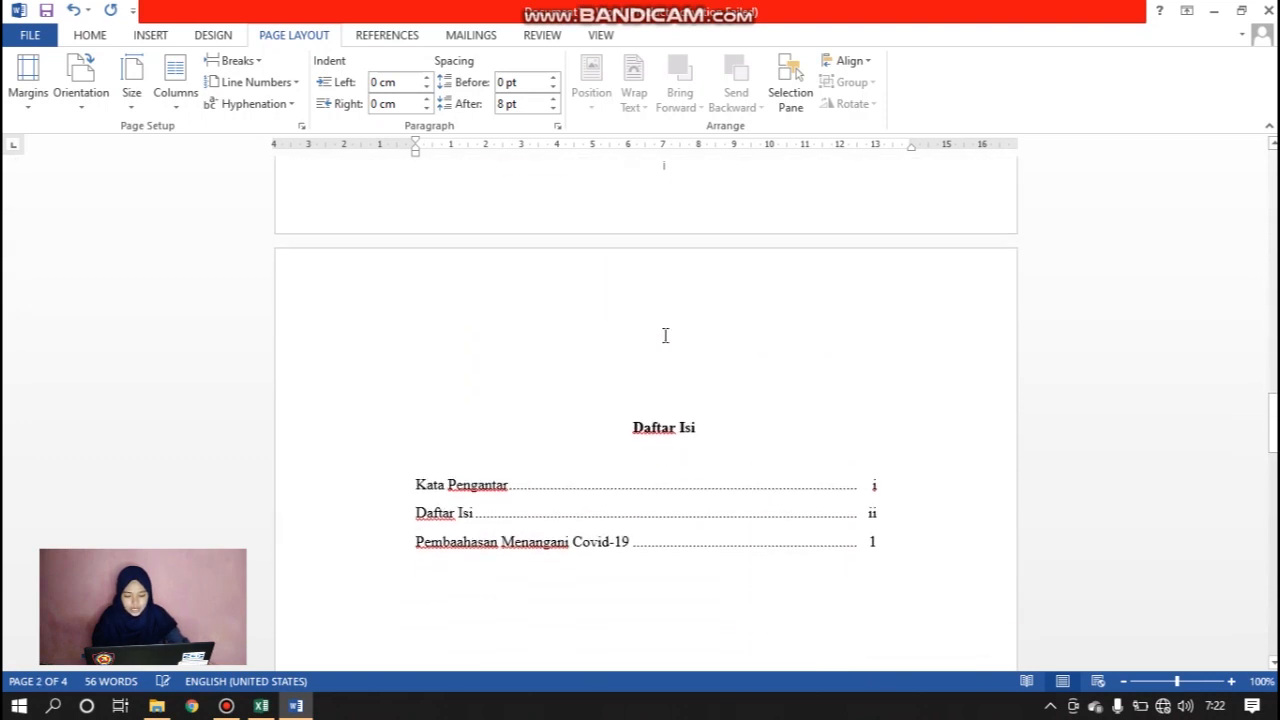
{"action": "scroll", "coordinate": [665, 335], "scroll_direction": "down", "scroll_amount": 7}
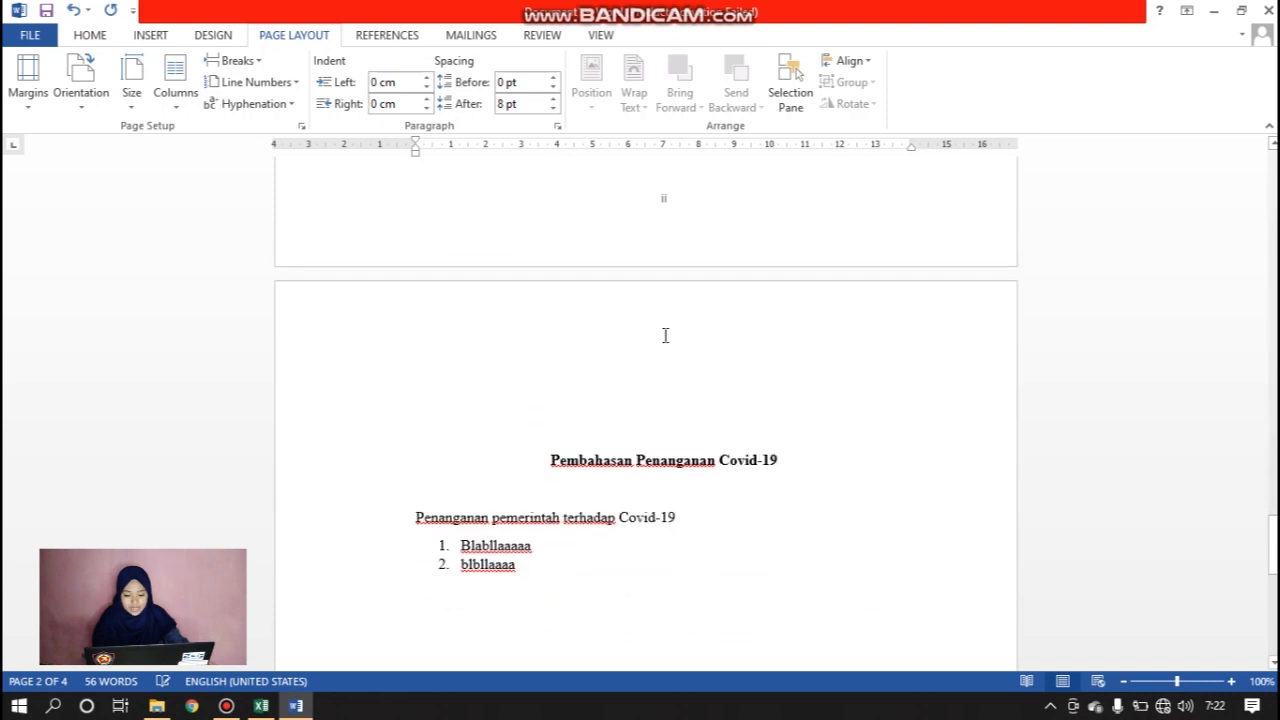
{"action": "scroll", "coordinate": [660, 353], "scroll_direction": "up", "scroll_amount": 2}
{"action": "scroll", "coordinate": [660, 353], "scroll_direction": "up", "scroll_amount": 1}
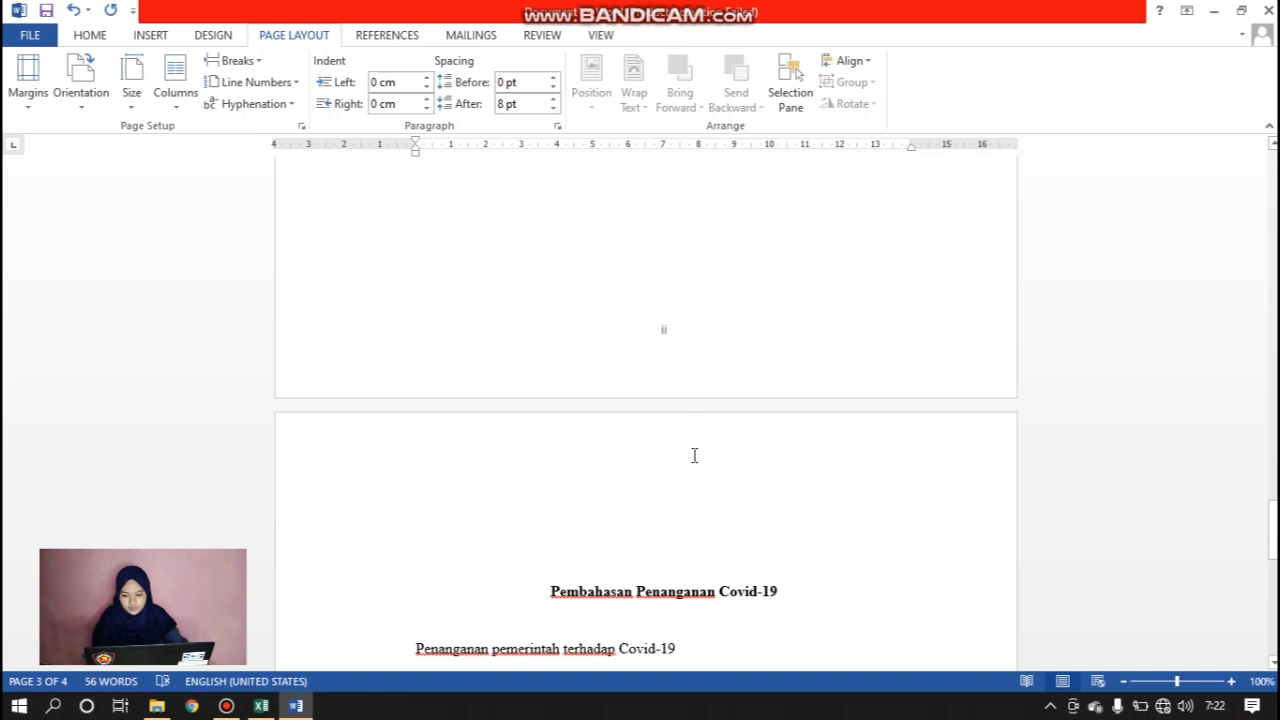
{"action": "scroll", "coordinate": [680, 560], "scroll_direction": "down", "scroll_amount": 10}
{"action": "scroll", "coordinate": [677, 584], "scroll_direction": "up", "scroll_amount": 6}
{"action": "scroll", "coordinate": [677, 584], "scroll_direction": "up", "scroll_amount": 6}
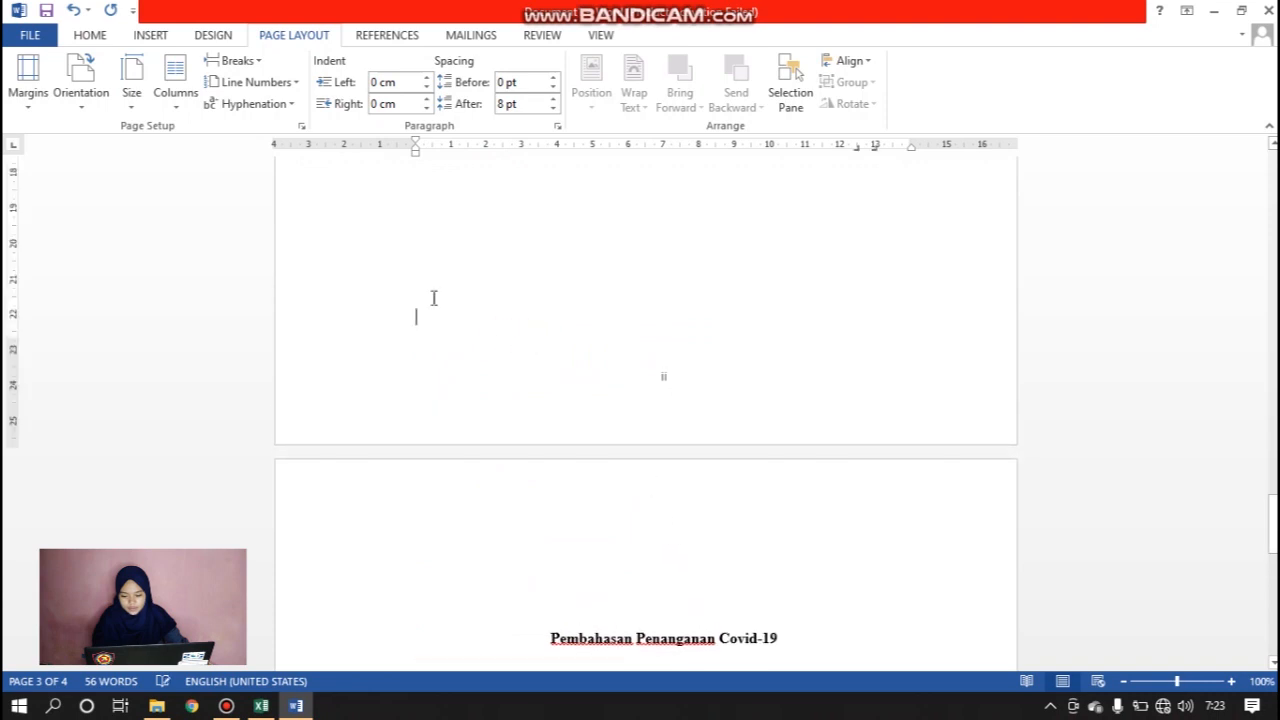
Insert a Next Page section break at the end of the Daftar Isi page, before the Pembahasan page
{"action": "left_click", "coordinate": [248, 60]}
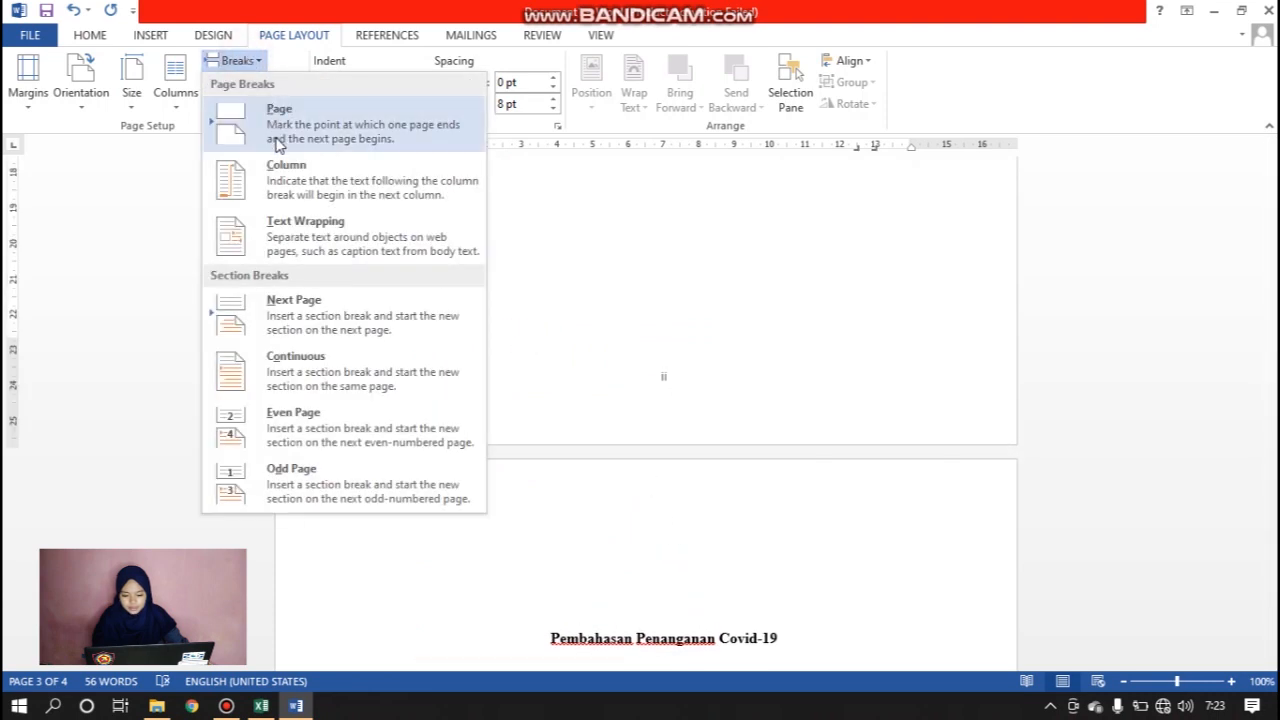
{"action": "left_click", "coordinate": [273, 330]}
{"action": "scroll", "coordinate": [710, 412], "scroll_direction": "down", "scroll_amount": 10}
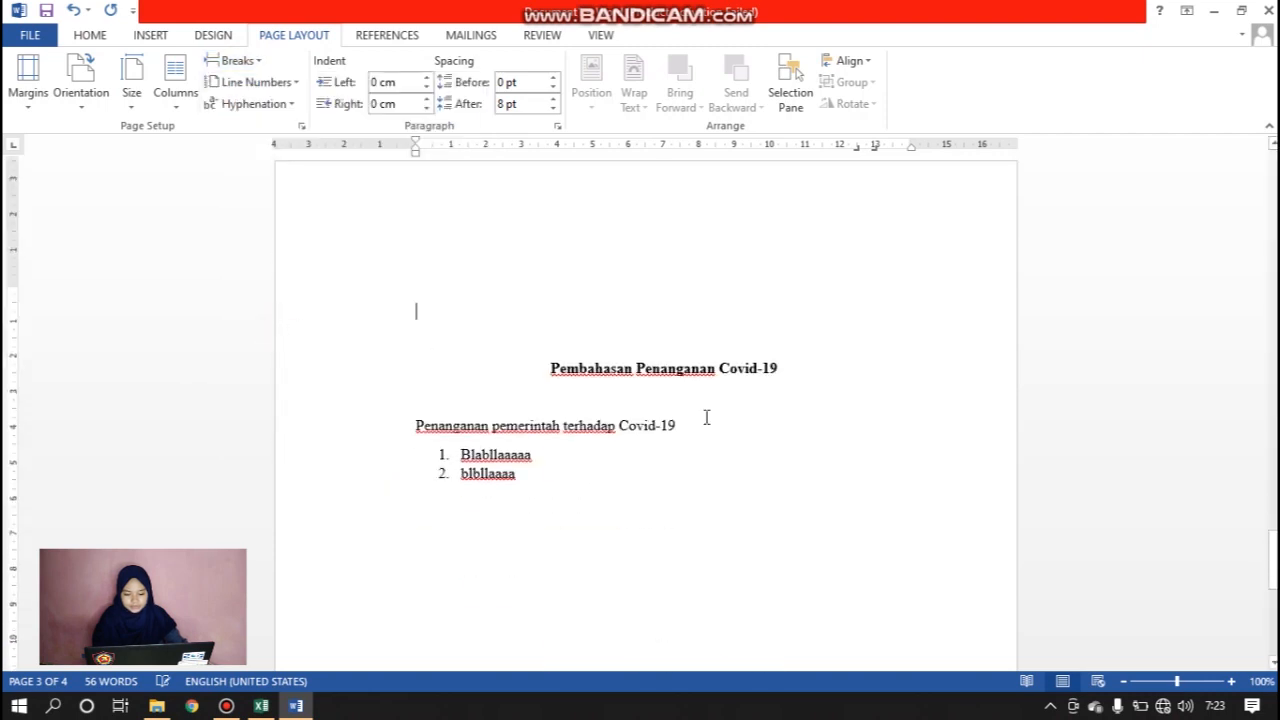
{"action": "scroll", "coordinate": [706, 417], "scroll_direction": "down", "scroll_amount": 5}
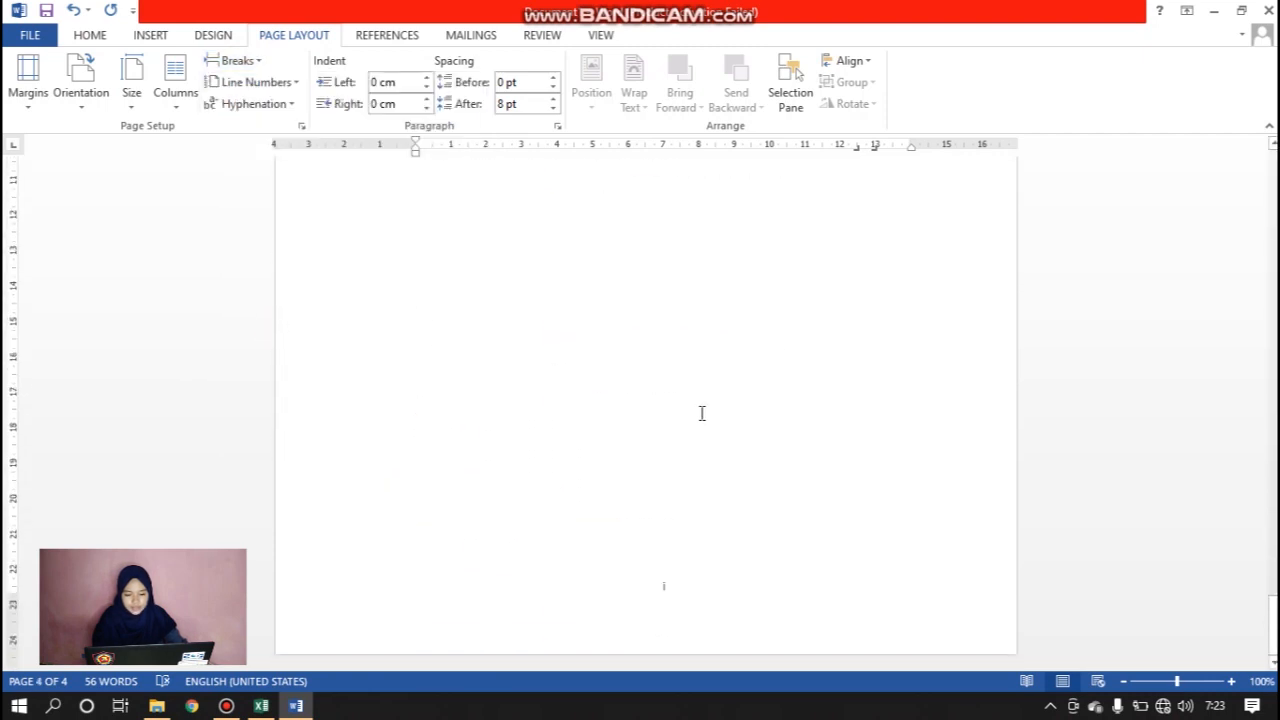
Open the footer of the Pembahasan Penanganan Covid-19 page for editing at its page number
{"action": "scroll", "coordinate": [702, 413], "scroll_direction": "up", "scroll_amount": 20}
{"action": "scroll", "coordinate": [702, 400], "scroll_direction": "up", "scroll_amount": 15}
{"action": "scroll", "coordinate": [685, 548], "scroll_direction": "down", "scroll_amount": 2}
{"action": "scroll", "coordinate": [685, 548], "scroll_direction": "down", "scroll_amount": 15}
{"action": "scroll", "coordinate": [669, 539], "scroll_direction": "down", "scroll_amount": 10}
{"action": "scroll", "coordinate": [669, 539], "scroll_direction": "down", "scroll_amount": 4}
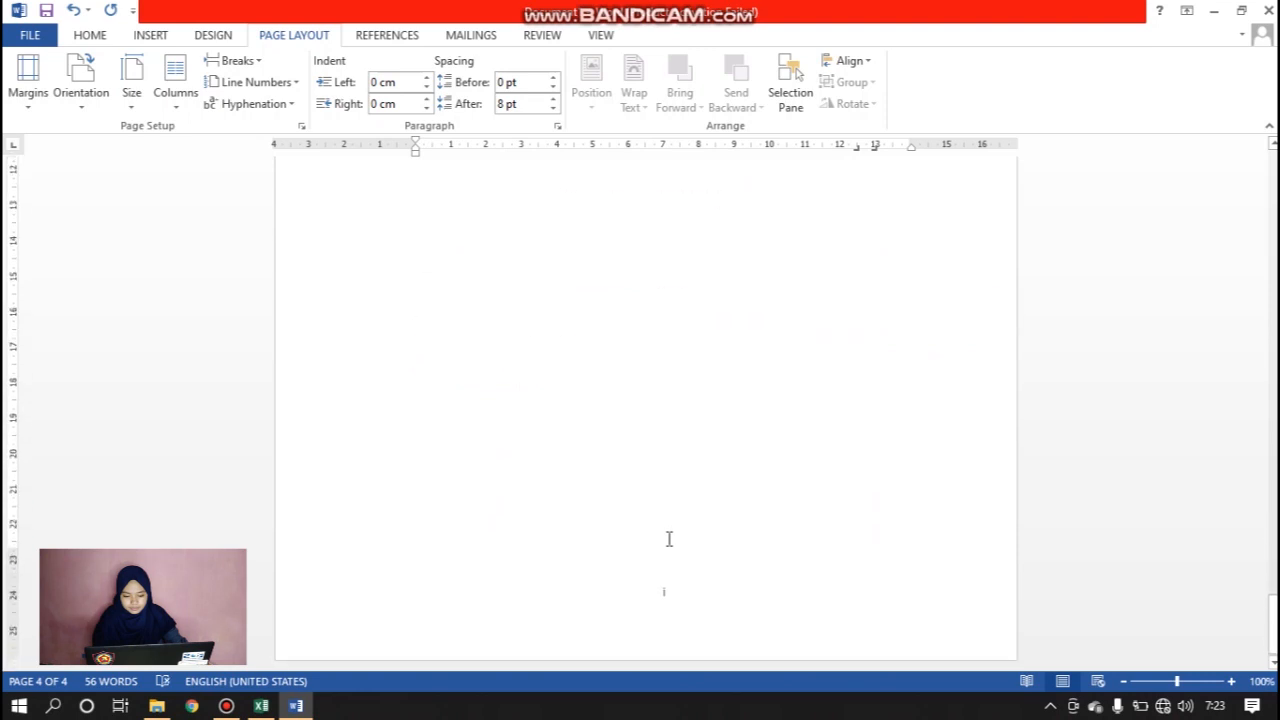
{"action": "double_click", "coordinate": [664, 593]}
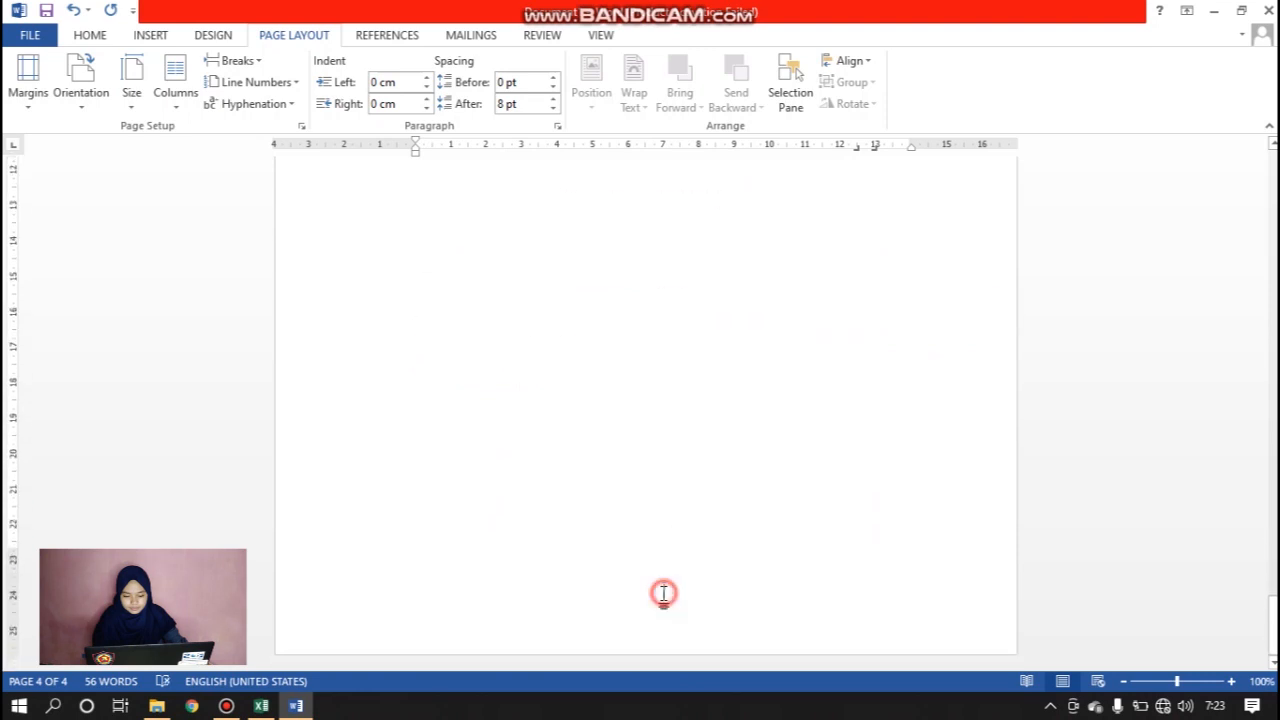
{"action": "scroll", "coordinate": [664, 591], "scroll_direction": "down", "scroll_amount": 5}
{"action": "double_click", "coordinate": [664, 593]}
{"action": "scroll", "coordinate": [664, 593], "scroll_direction": "down", "scroll_amount": 5}
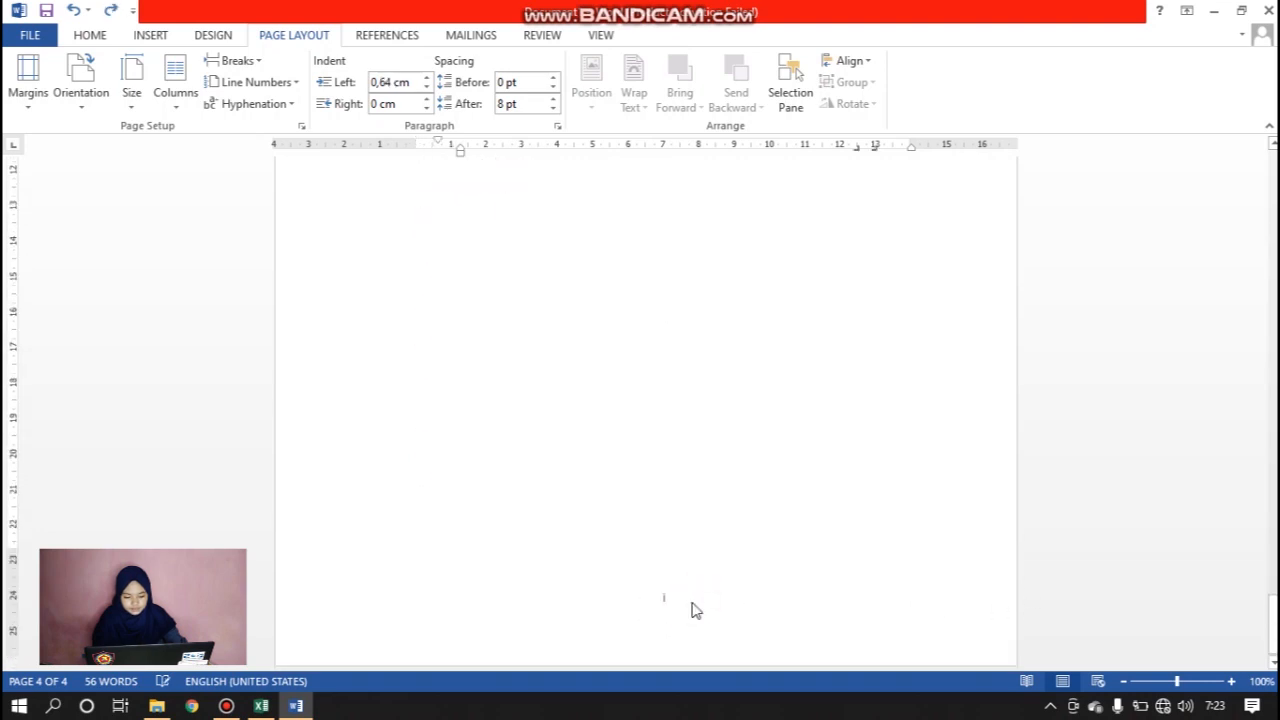
{"action": "double_click", "coordinate": [691, 606]}
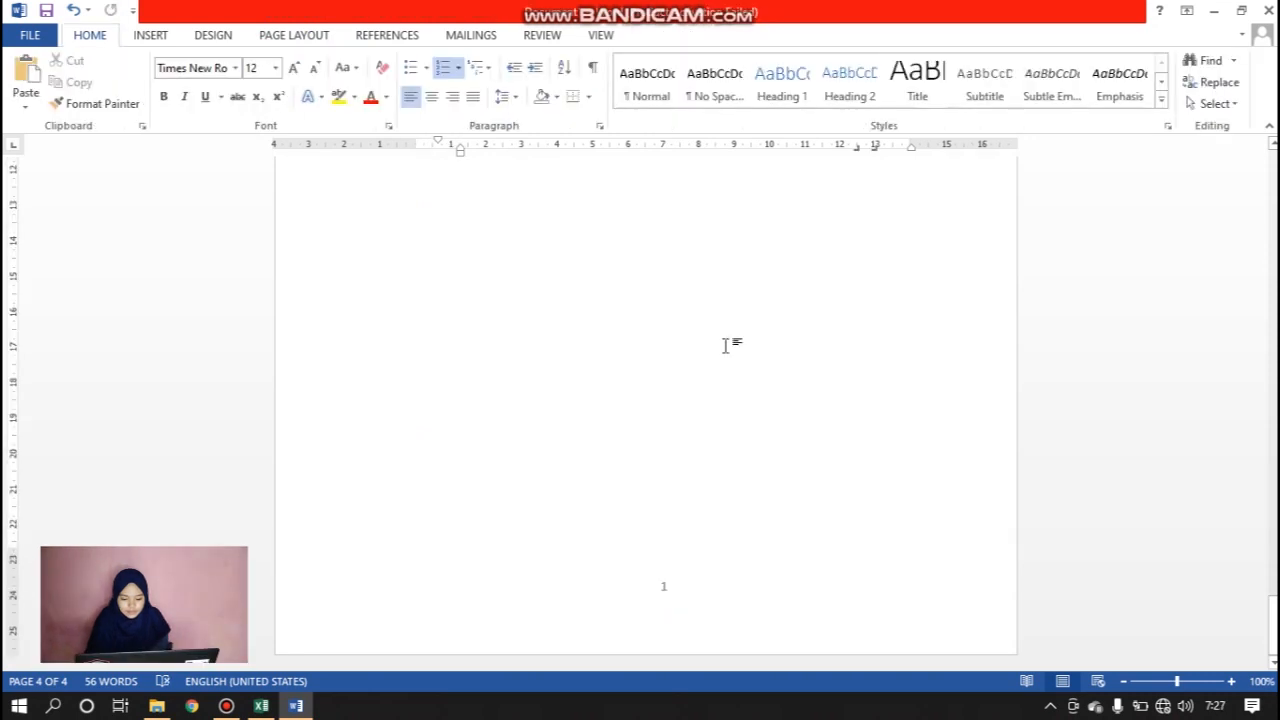
Enable Different First Page for the cover page's section 1 footer and leave header and footer editing
{"action": "scroll", "coordinate": [717, 363], "scroll_direction": "up", "scroll_amount": 5}
{"action": "scroll", "coordinate": [719, 365], "scroll_direction": "up", "scroll_amount": 15}
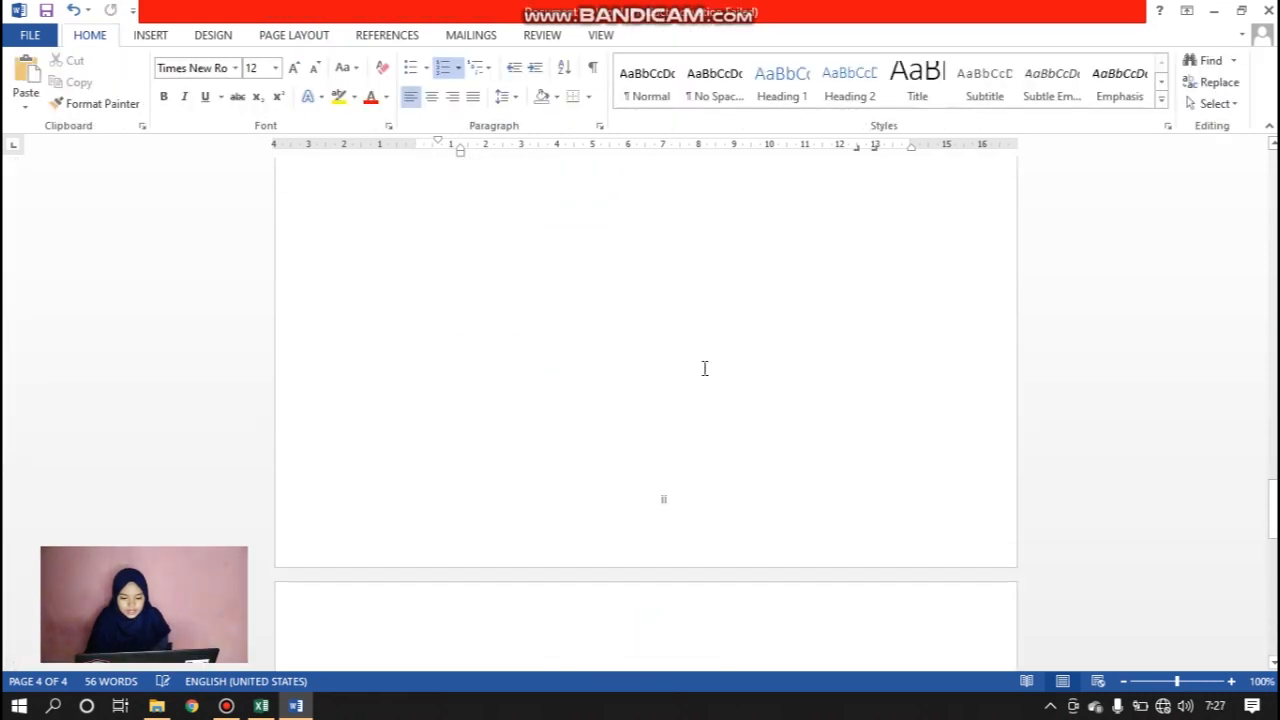
{"action": "scroll", "coordinate": [701, 365], "scroll_direction": "up", "scroll_amount": 15}
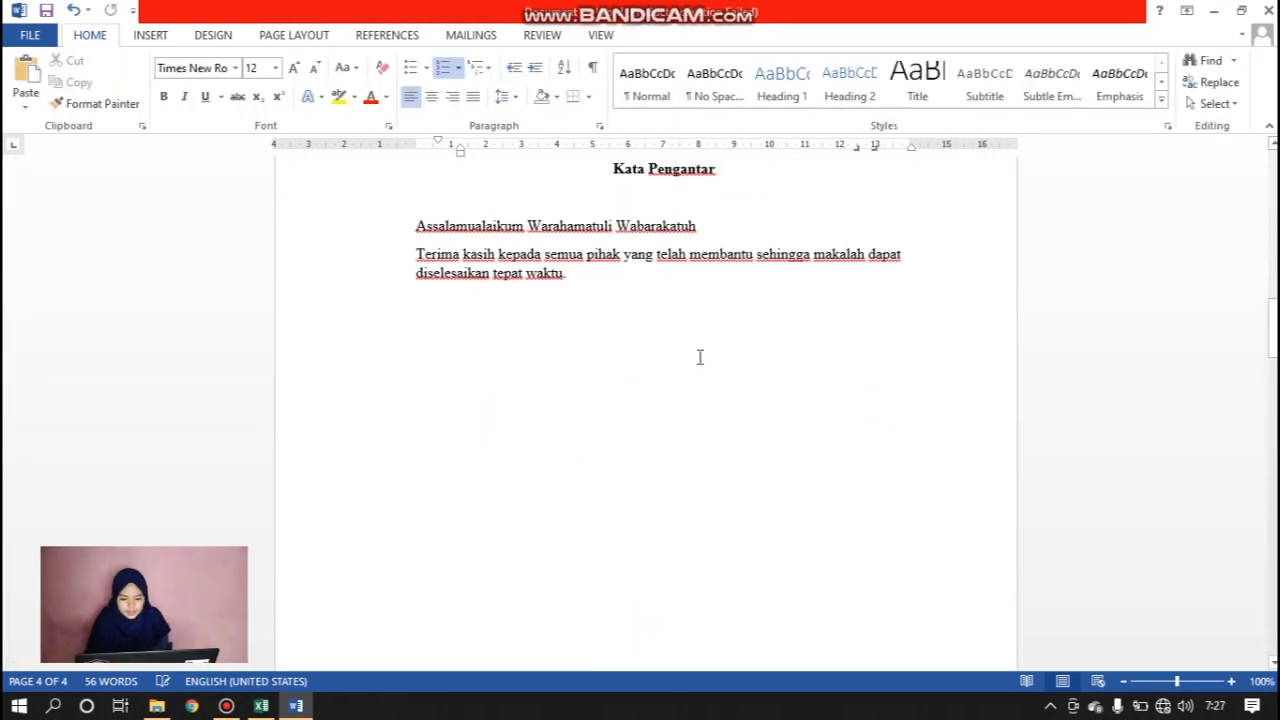
{"action": "scroll", "coordinate": [697, 360], "scroll_direction": "up", "scroll_amount": 7}
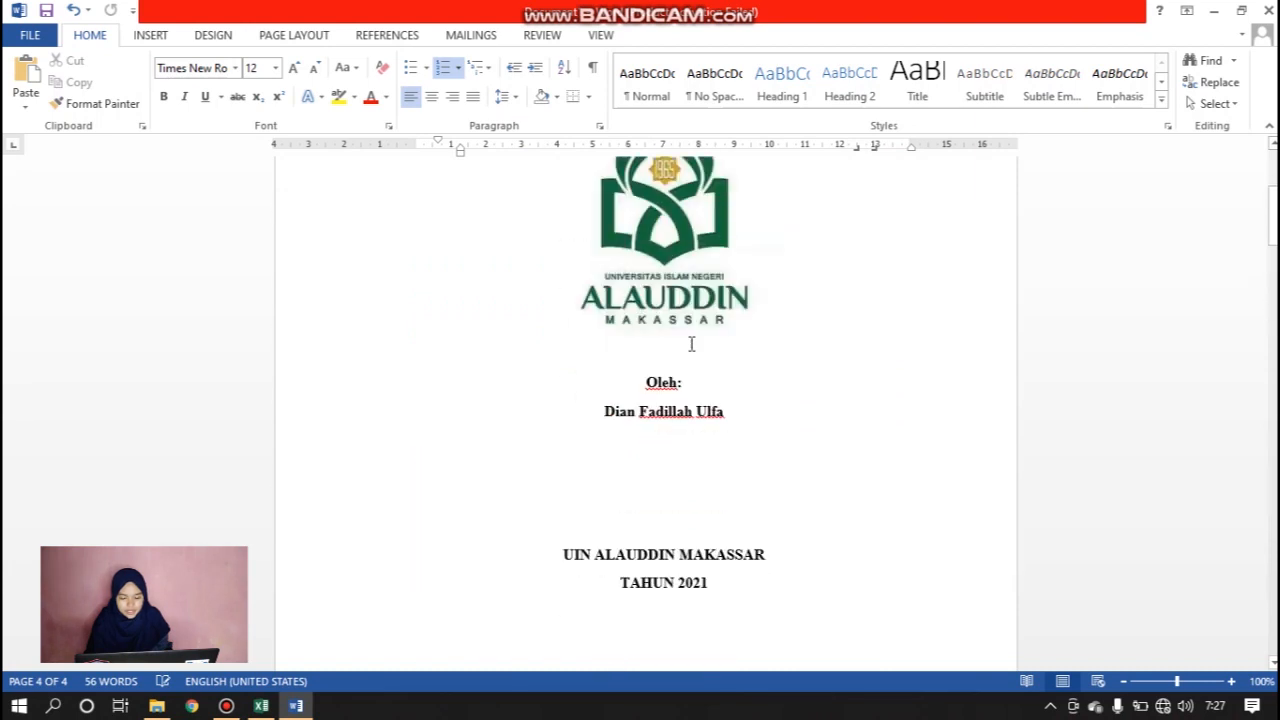
{"action": "scroll", "coordinate": [692, 346], "scroll_direction": "down", "scroll_amount": 8}
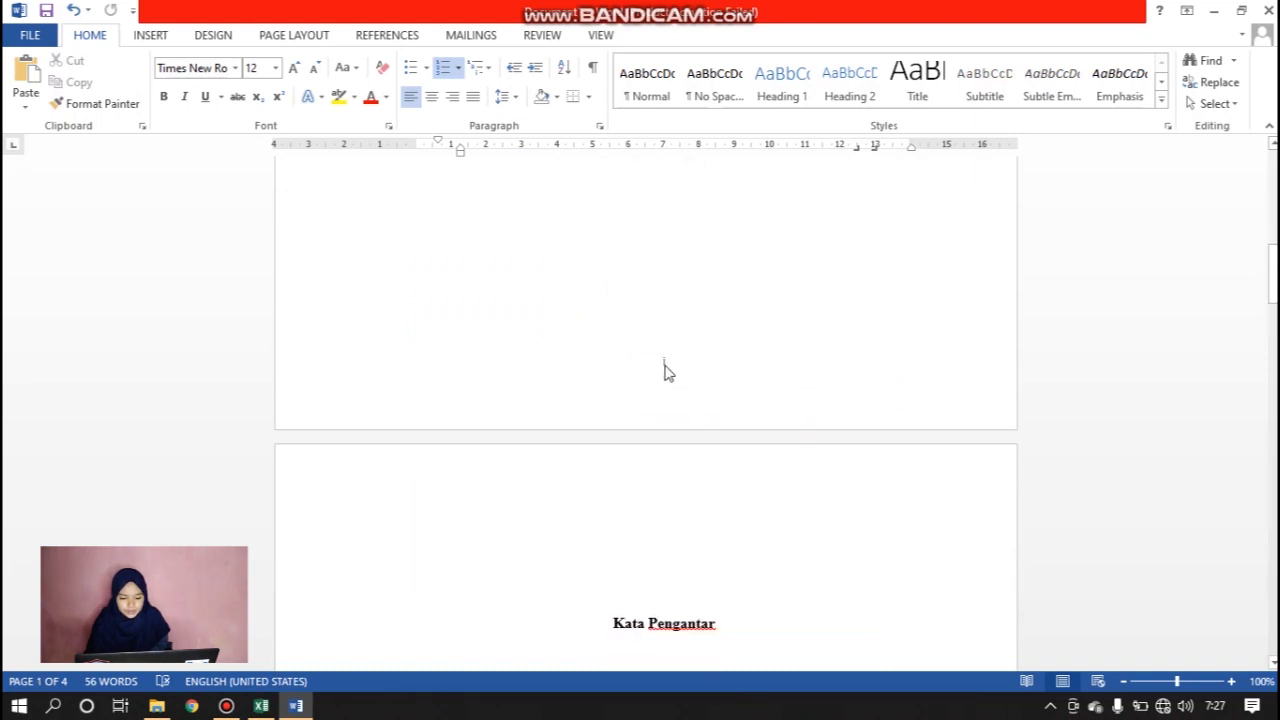
{"action": "double_click", "coordinate": [667, 368]}
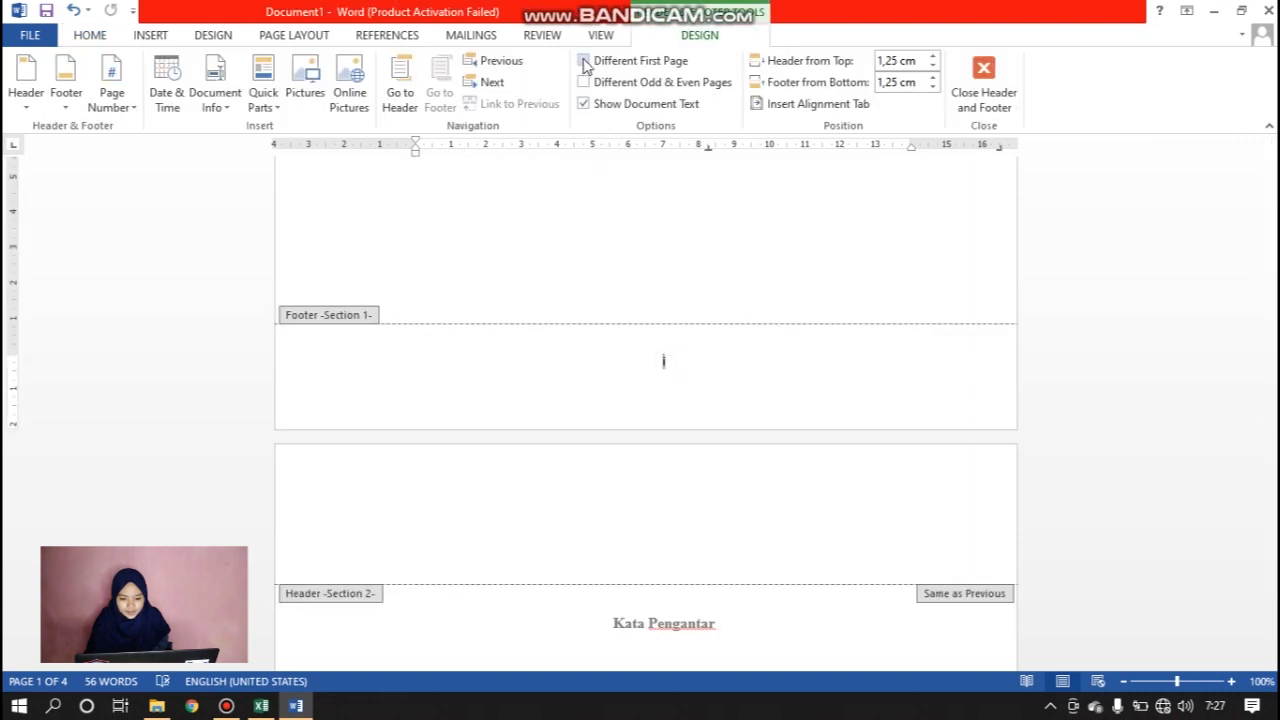
{"action": "left_click", "coordinate": [585, 61]}
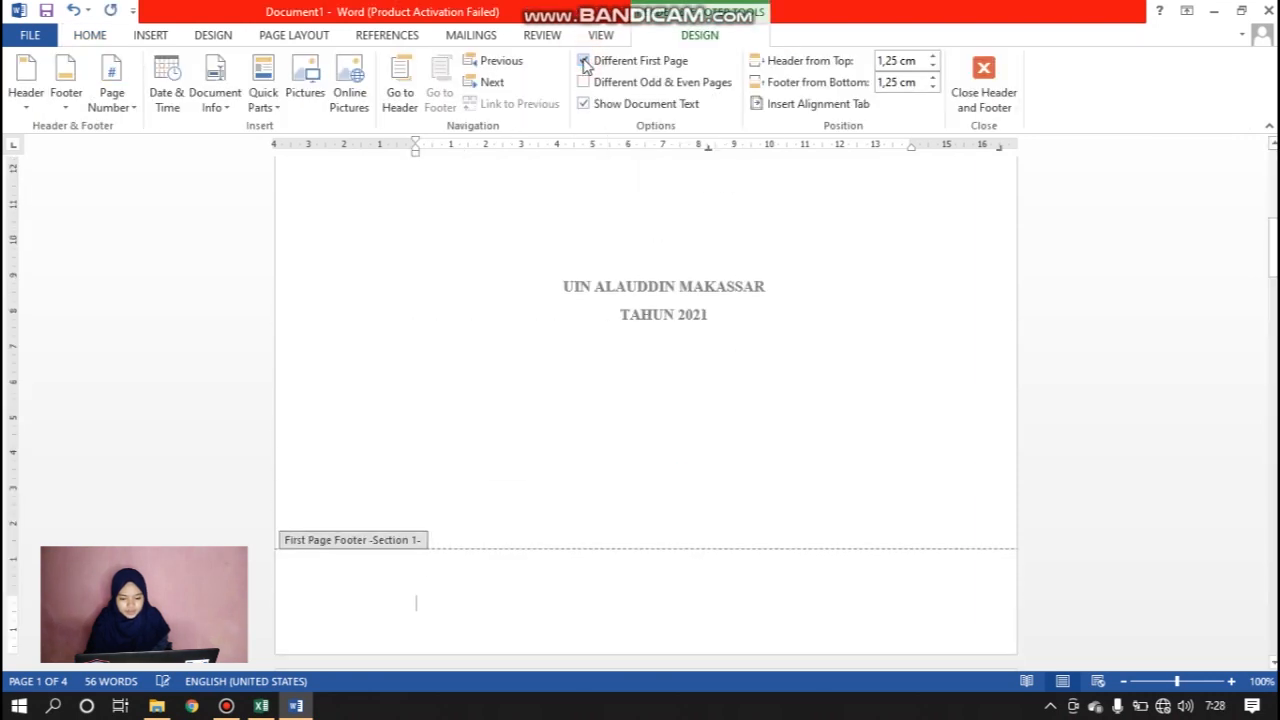
{"action": "left_click", "coordinate": [984, 95]}
Examine the footers of the cover, Kata Pengantar, Daftar Isi and Pembahasan pages to check the page numbering
{"action": "scroll", "coordinate": [795, 355], "scroll_direction": "down", "scroll_amount": 4}
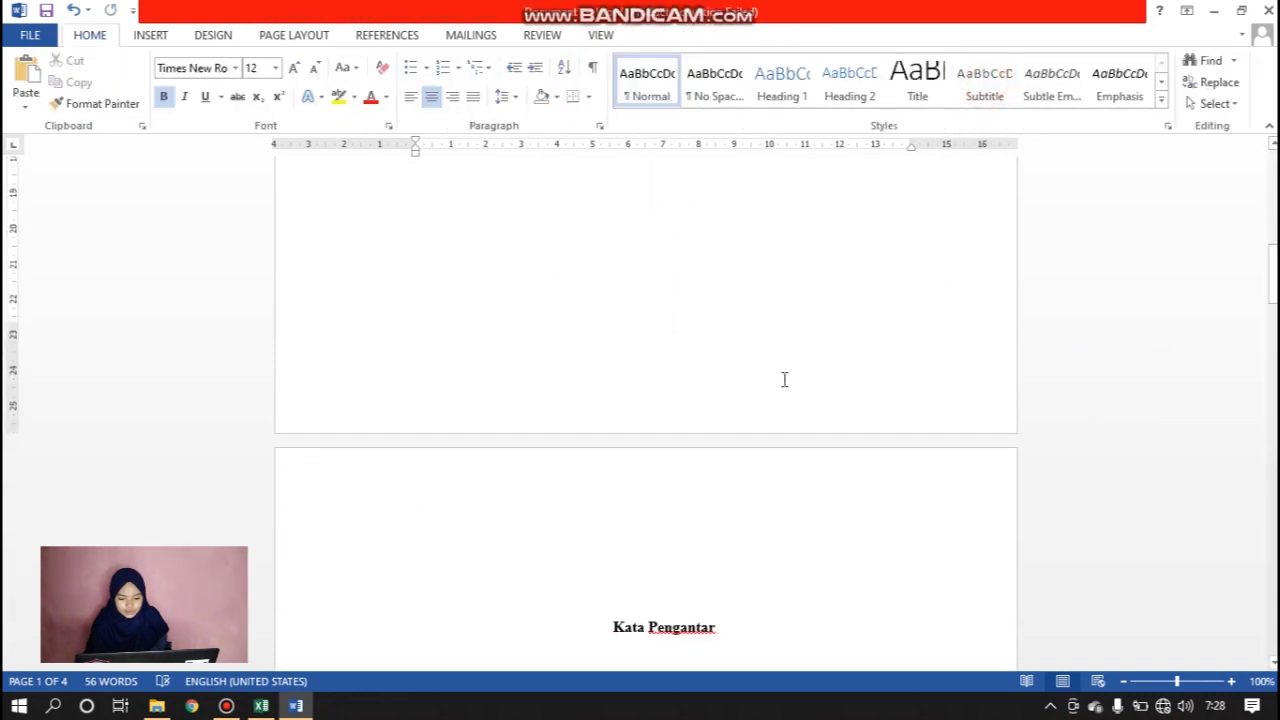
{"action": "scroll", "coordinate": [720, 340], "scroll_direction": "up", "scroll_amount": 8}
{"action": "scroll", "coordinate": [694, 323], "scroll_direction": "down", "scroll_amount": 3}
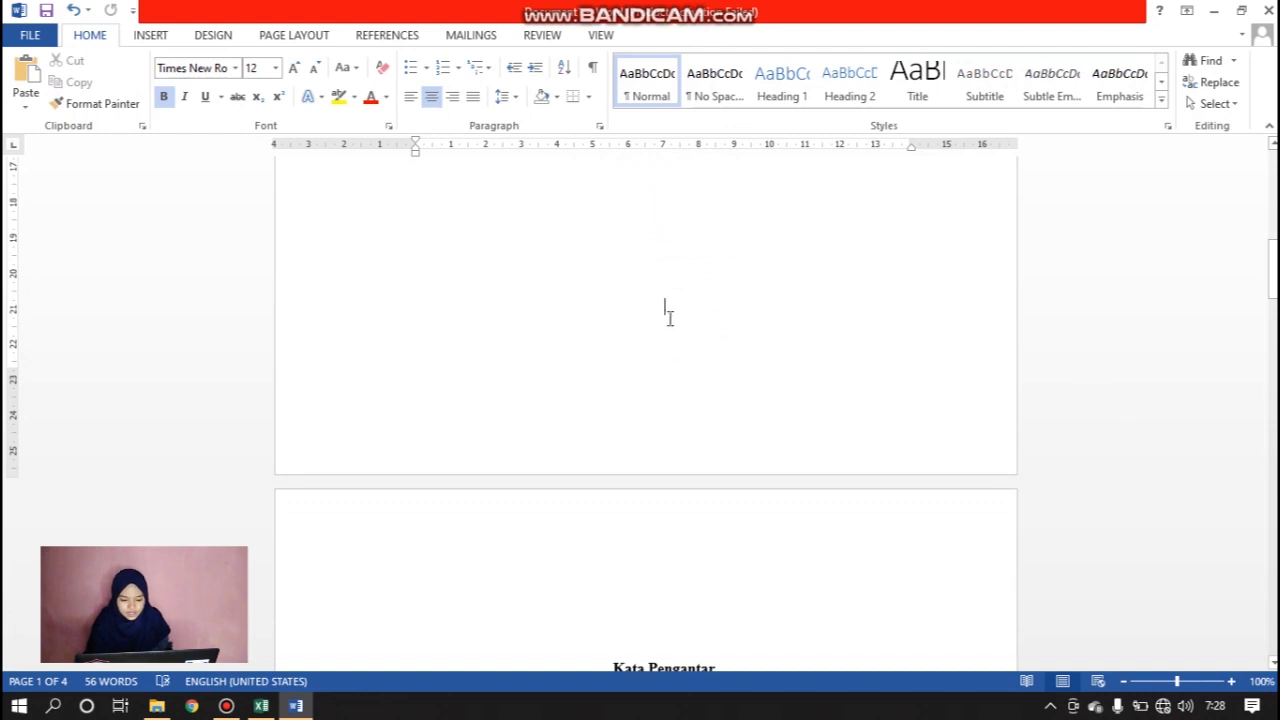
{"action": "scroll", "coordinate": [670, 318], "scroll_direction": "down", "scroll_amount": 3}
{"action": "scroll", "coordinate": [670, 318], "scroll_direction": "up", "scroll_amount": 5}
{"action": "scroll", "coordinate": [668, 398], "scroll_direction": "down", "scroll_amount": 3}
{"action": "scroll", "coordinate": [668, 393], "scroll_direction": "down", "scroll_amount": 15}
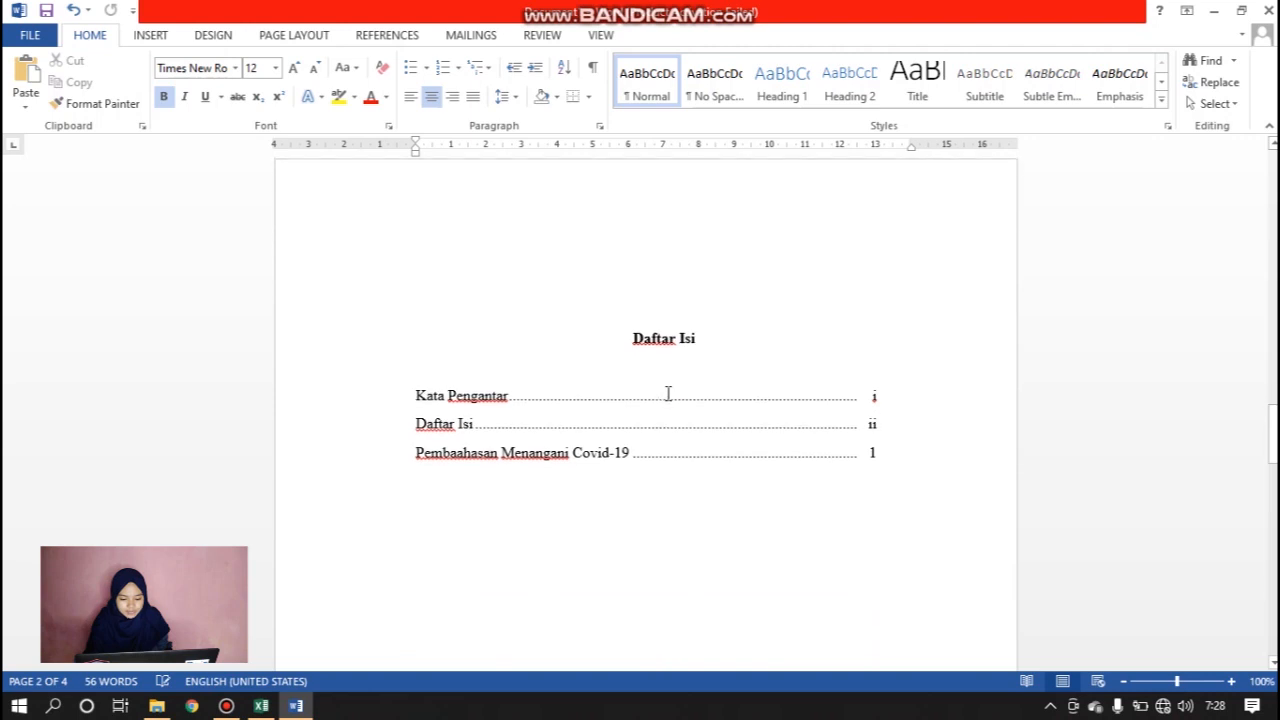
{"action": "scroll", "coordinate": [670, 380], "scroll_direction": "down", "scroll_amount": 20}
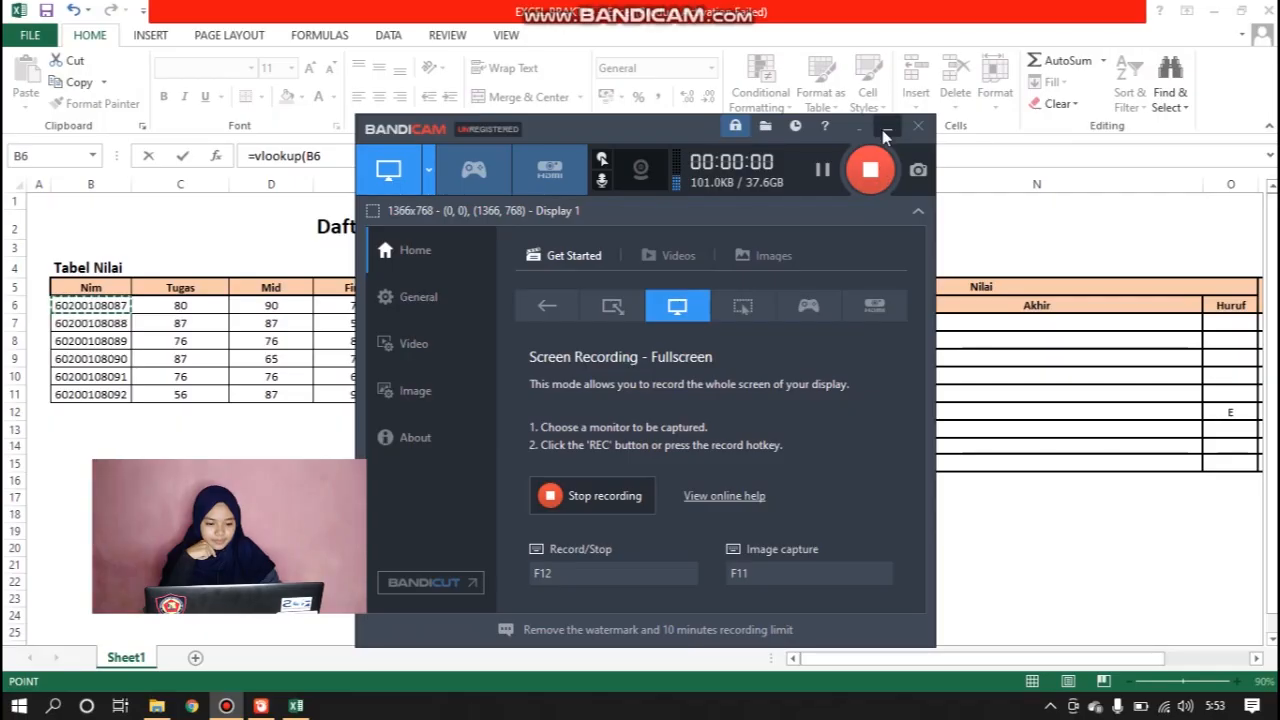
Minimize the Bandicam recorder over the Excel grade sheet and clear the unfinished VLOOKUP formula from cell K7
{"action": "left_click", "coordinate": [880, 126]}
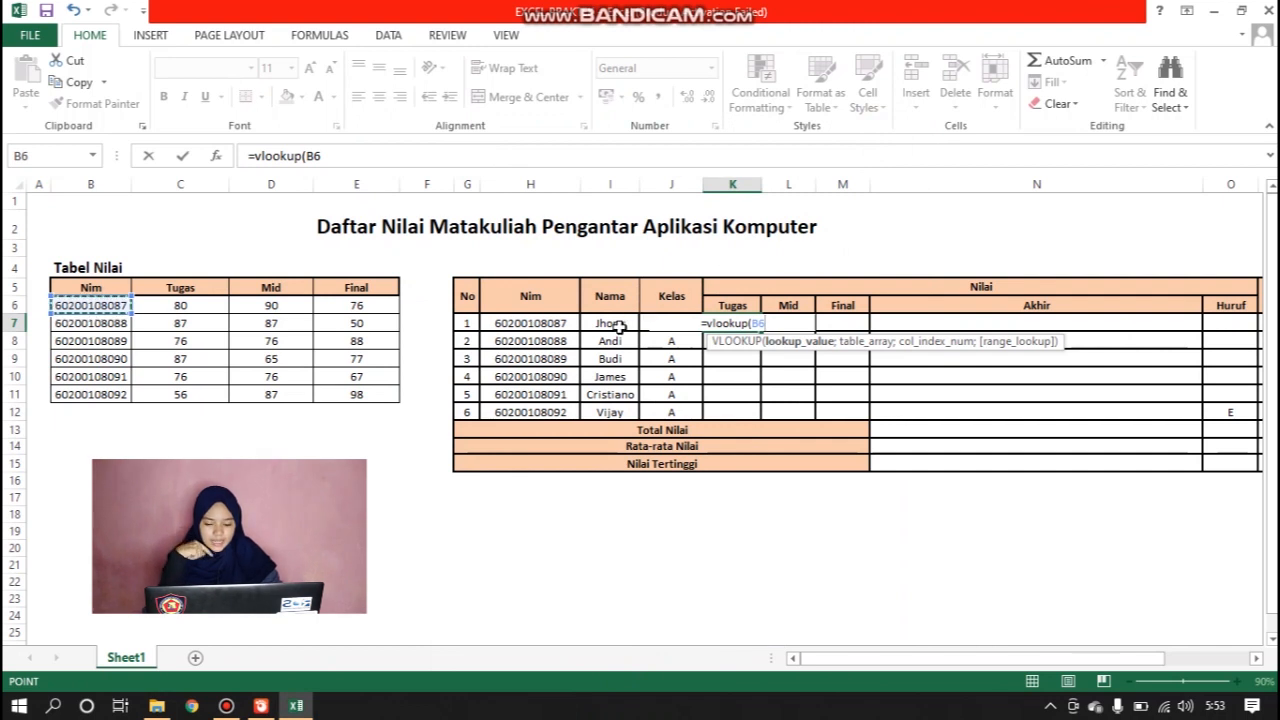
{"action": "key", "text": "BackSpace"}
{"action": "key", "text": "BackSpace"}
{"action": "key", "text": "BackSpace"}
{"action": "key", "text": "BackSpace"}
{"action": "key", "text": "BackSpace"}
{"action": "key", "text": "BackSpace"}
{"action": "key", "text": "BackSpace"}
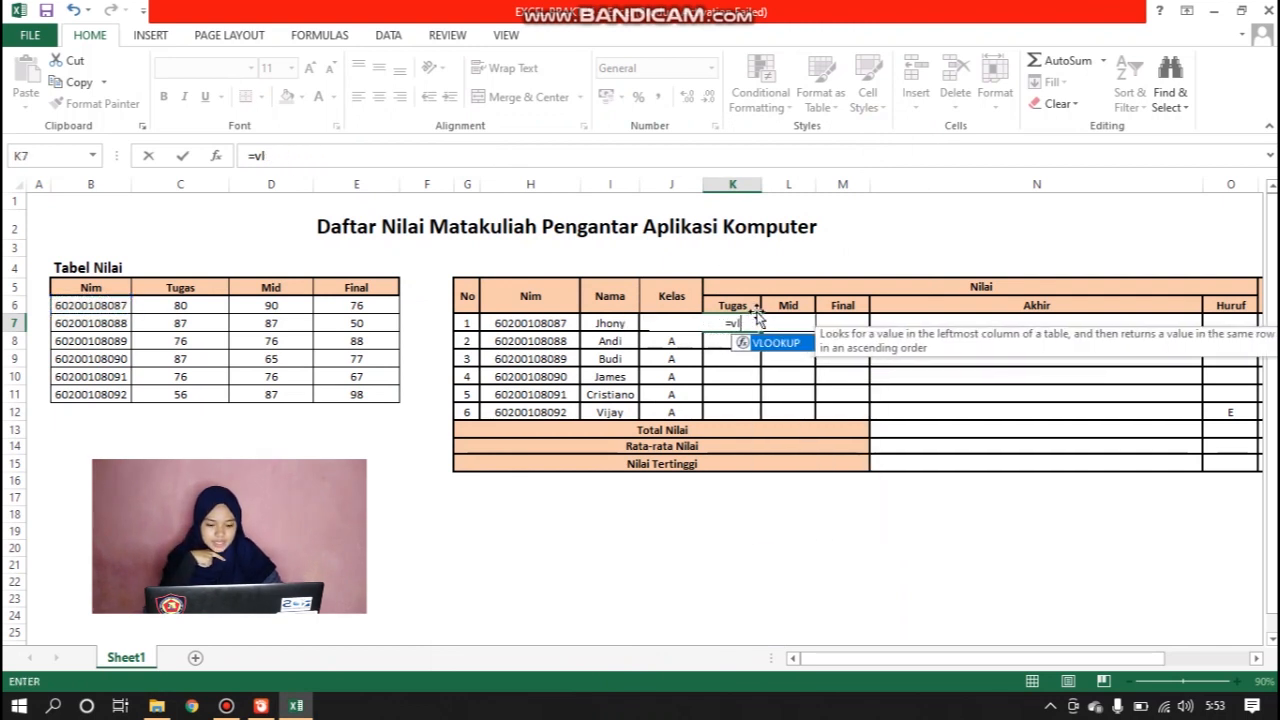
{"action": "key", "text": "BackSpace"}
{"action": "key", "text": "BackSpace"}
{"action": "key", "text": "BackSpace"}
{"action": "key", "text": "BackSpace"}
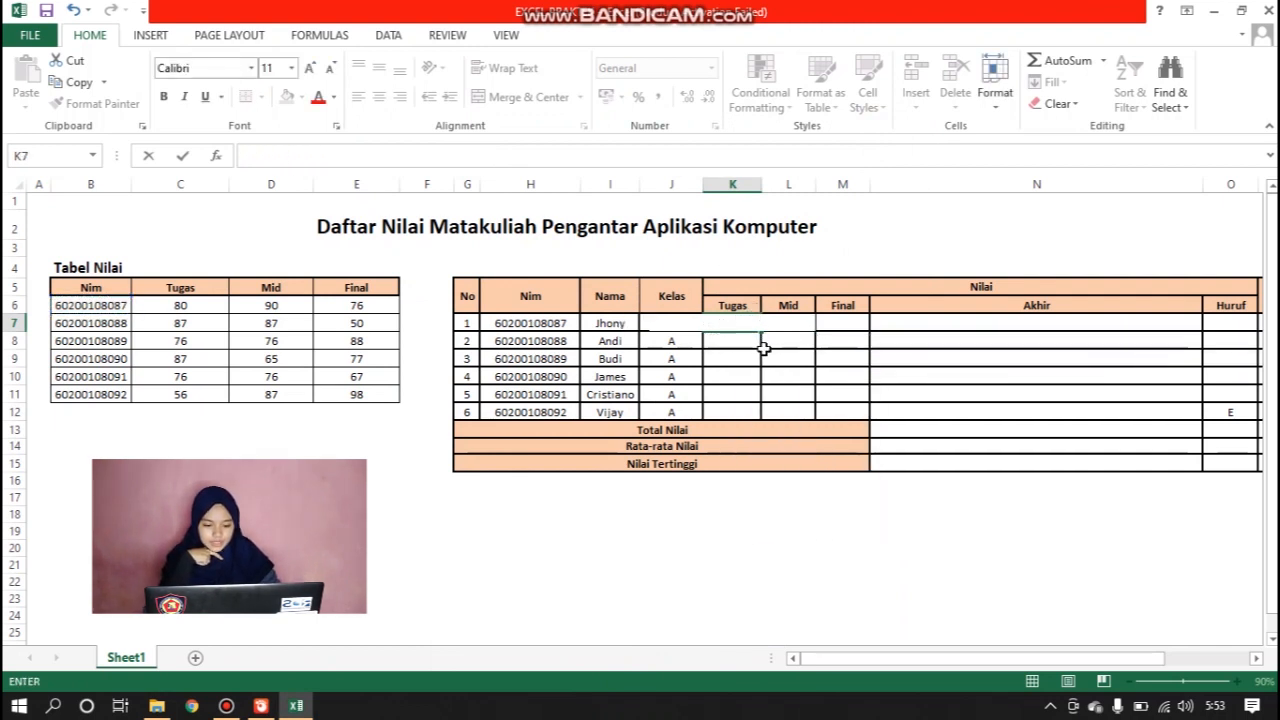
{"action": "left_click", "coordinate": [764, 347]}
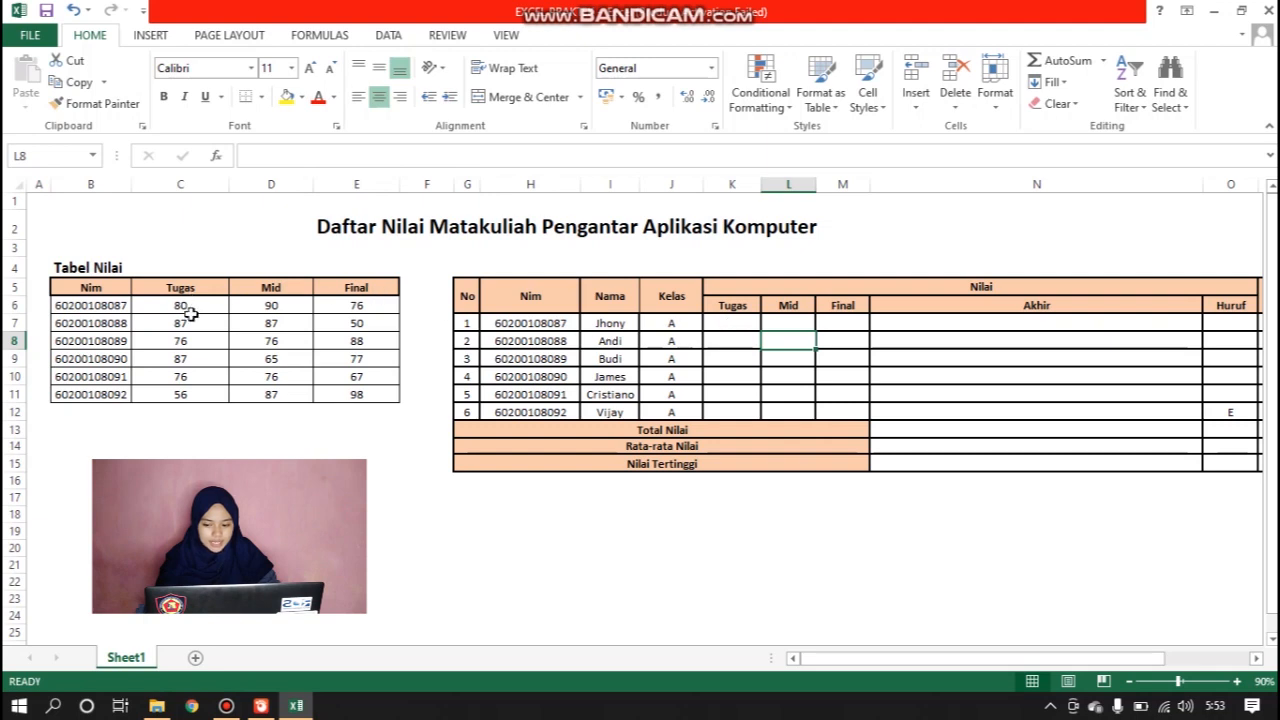
Start a VLOOKUP formula in cell K7 of the Tugas column, using B6 from Tabel Nilai as the lookup value
{"action": "left_click", "coordinate": [735, 323]}
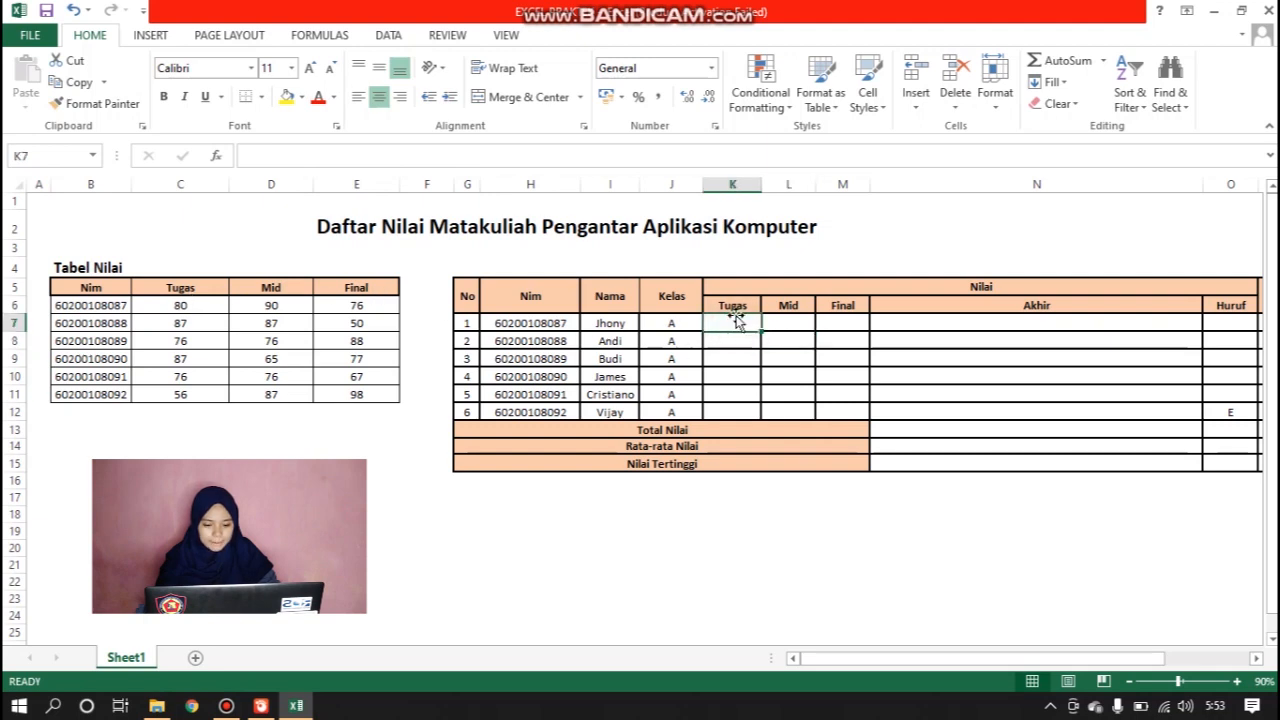
{"action": "left_click_drag", "start_coordinate": [362, 582], "coordinate": [349, 613]}
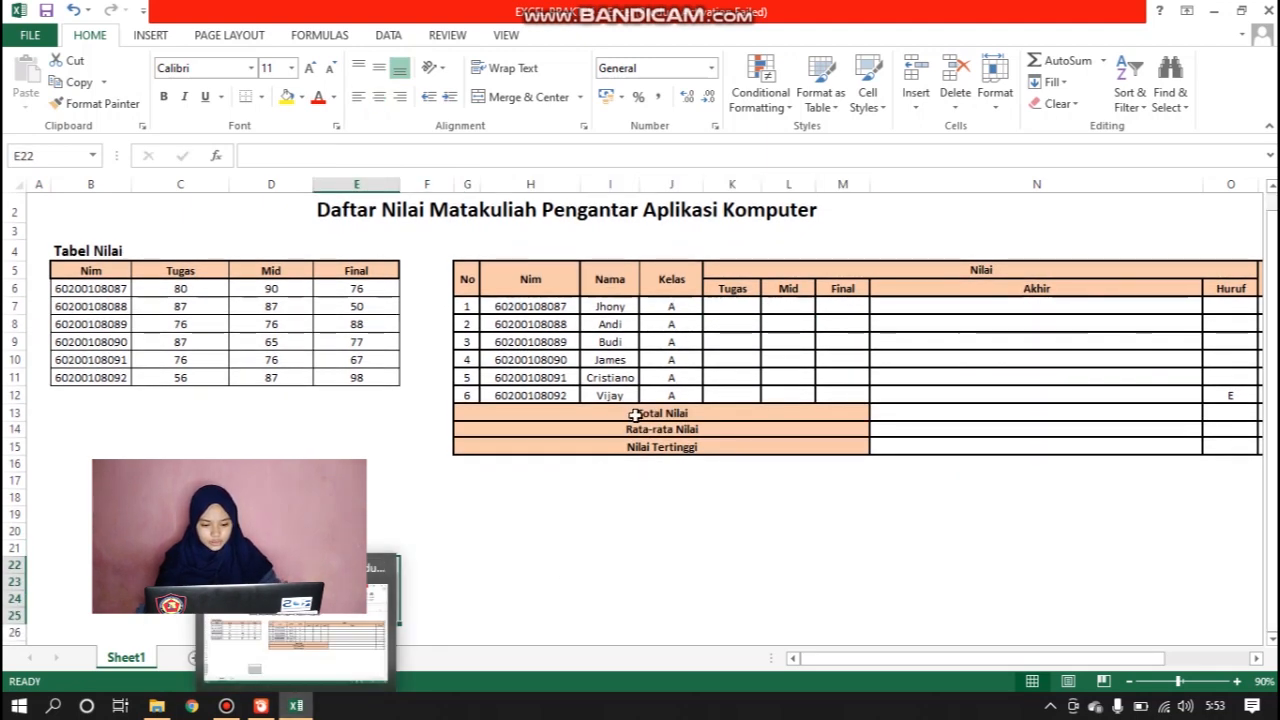
{"action": "left_click", "coordinate": [745, 312]}
{"action": "type", "text": "="}
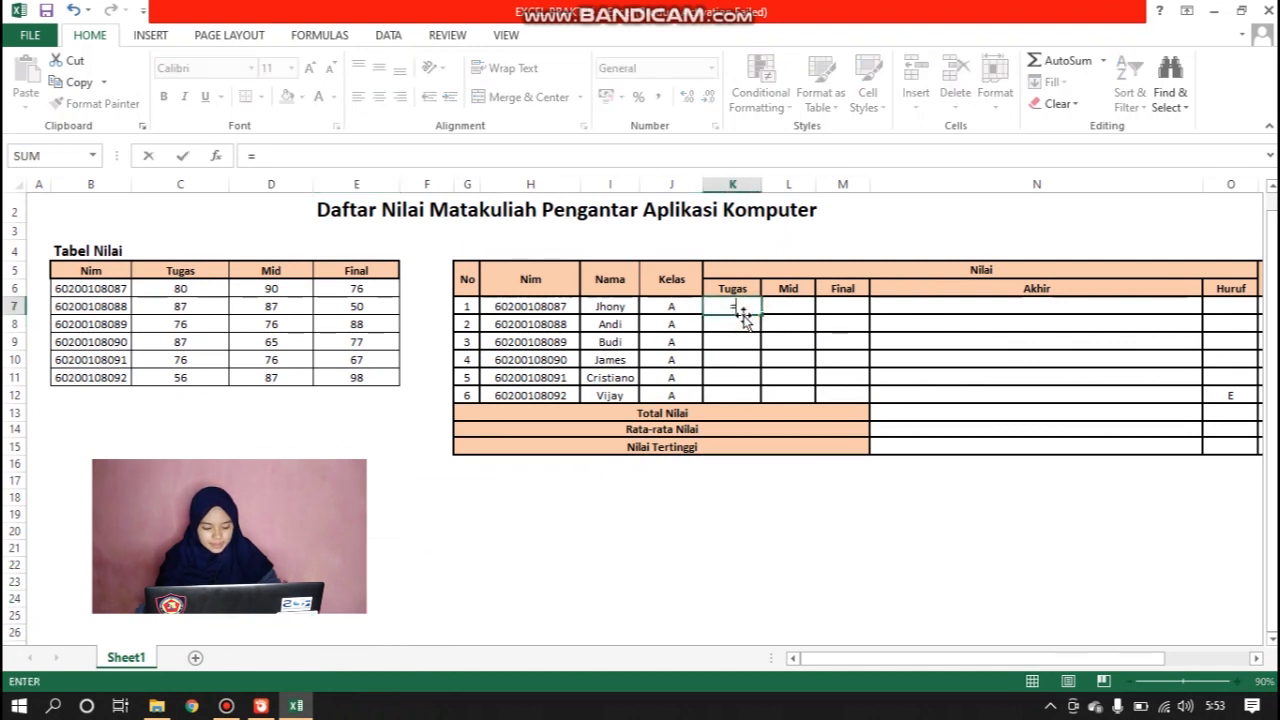
{"action": "type", "text": "vlook"}
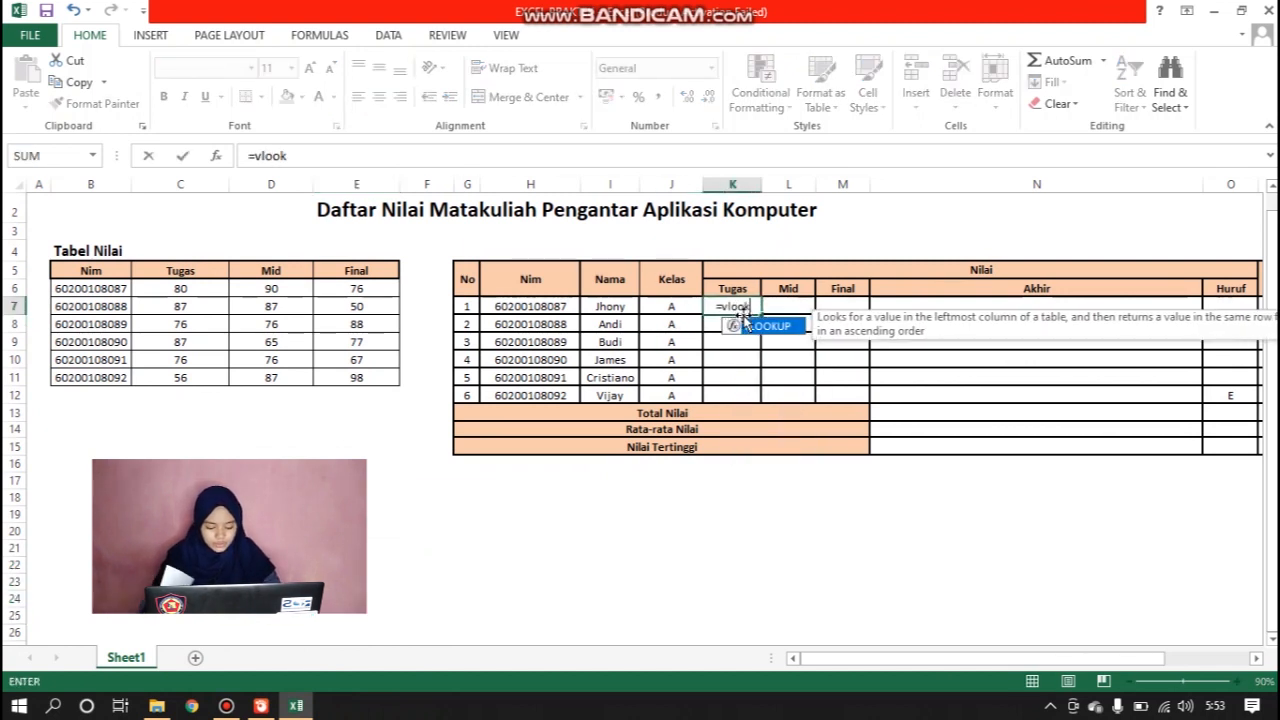
{"action": "type", "text": "up("}
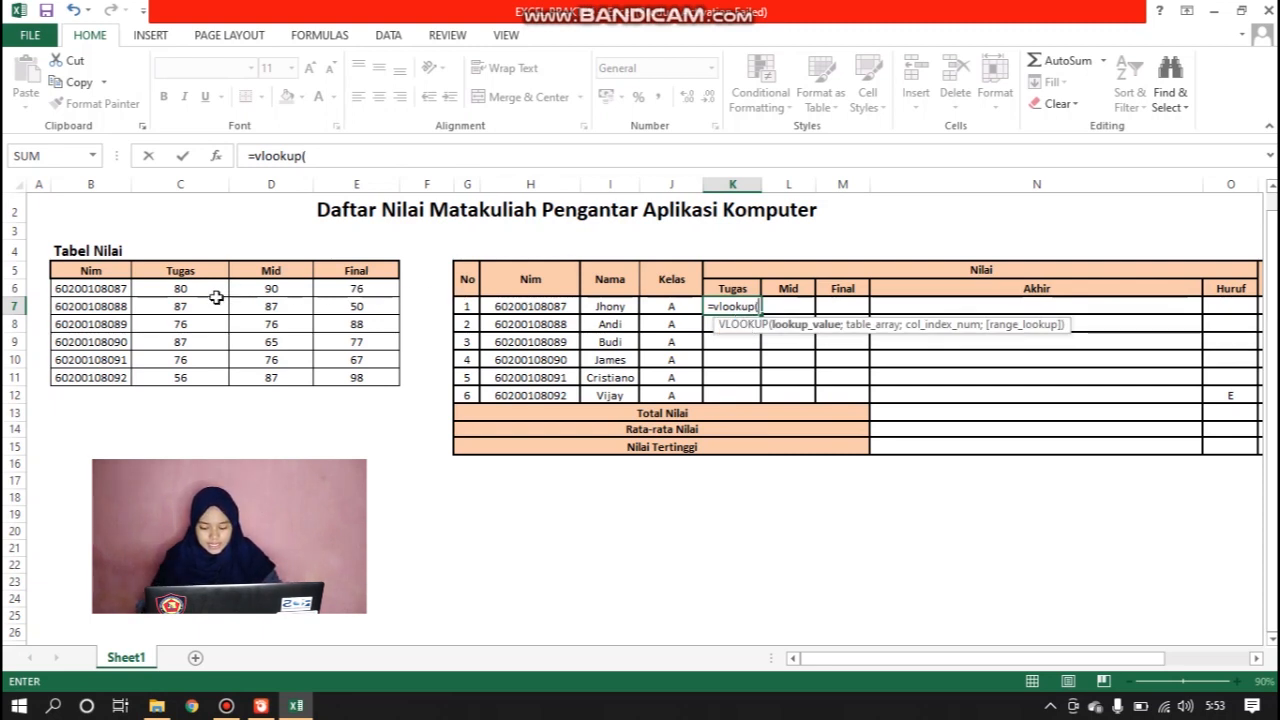
{"action": "left_click", "coordinate": [87, 289]}
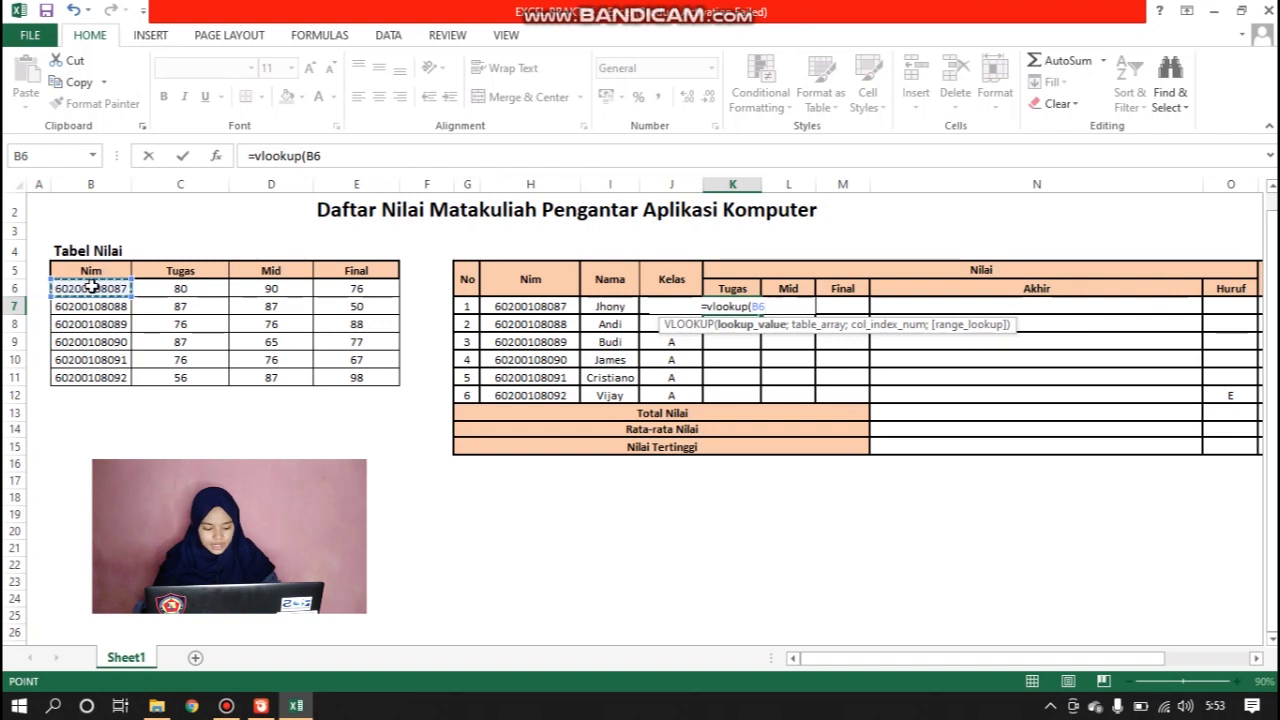
{"action": "type", "text": ";"}
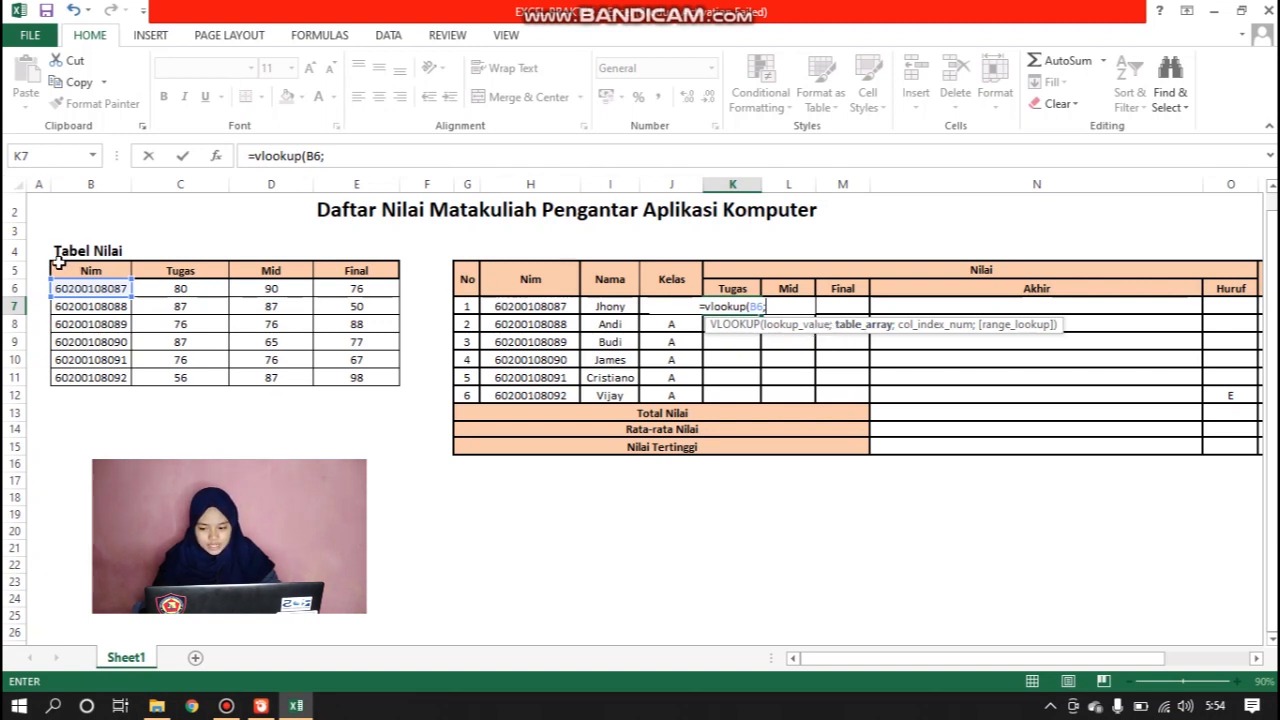
Complete the K7 VLOOKUP formula with table array B5:E11, column index 2 and range lookup false
{"action": "left_click_drag", "start_coordinate": [56, 266], "coordinate": [372, 376]}
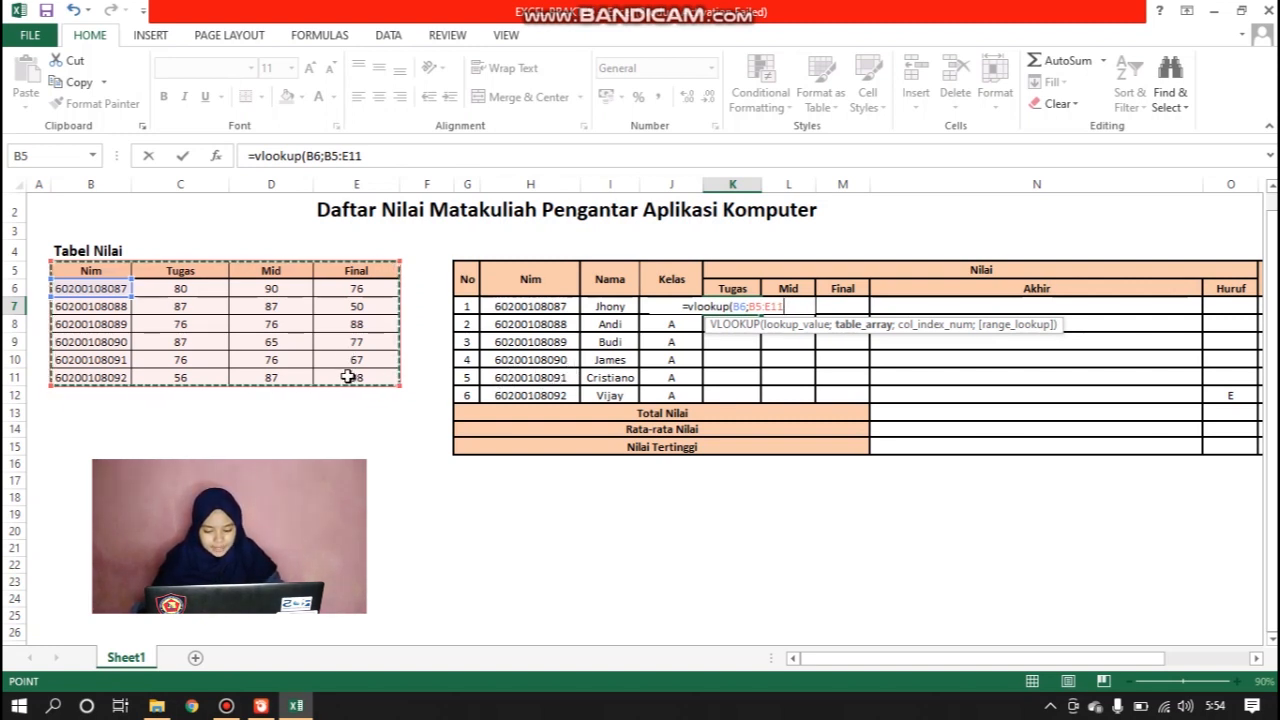
{"action": "type", "text": ";"}
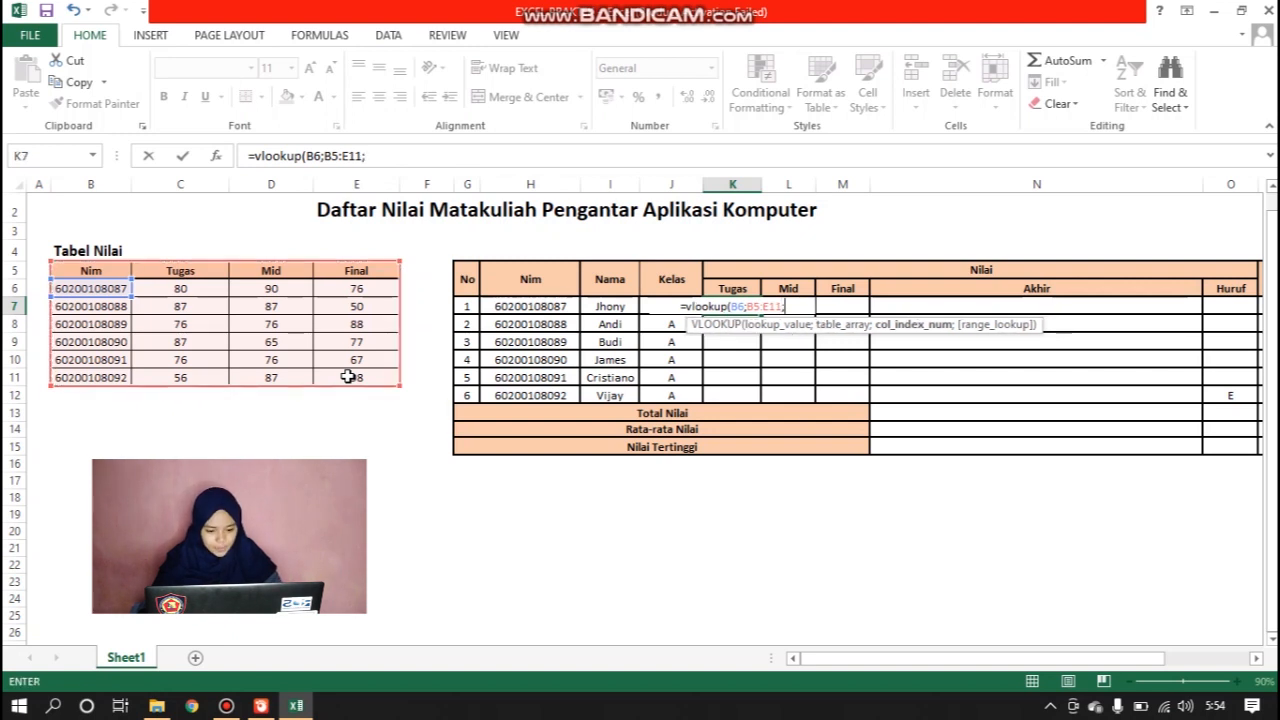
{"action": "type", "text": "2"}
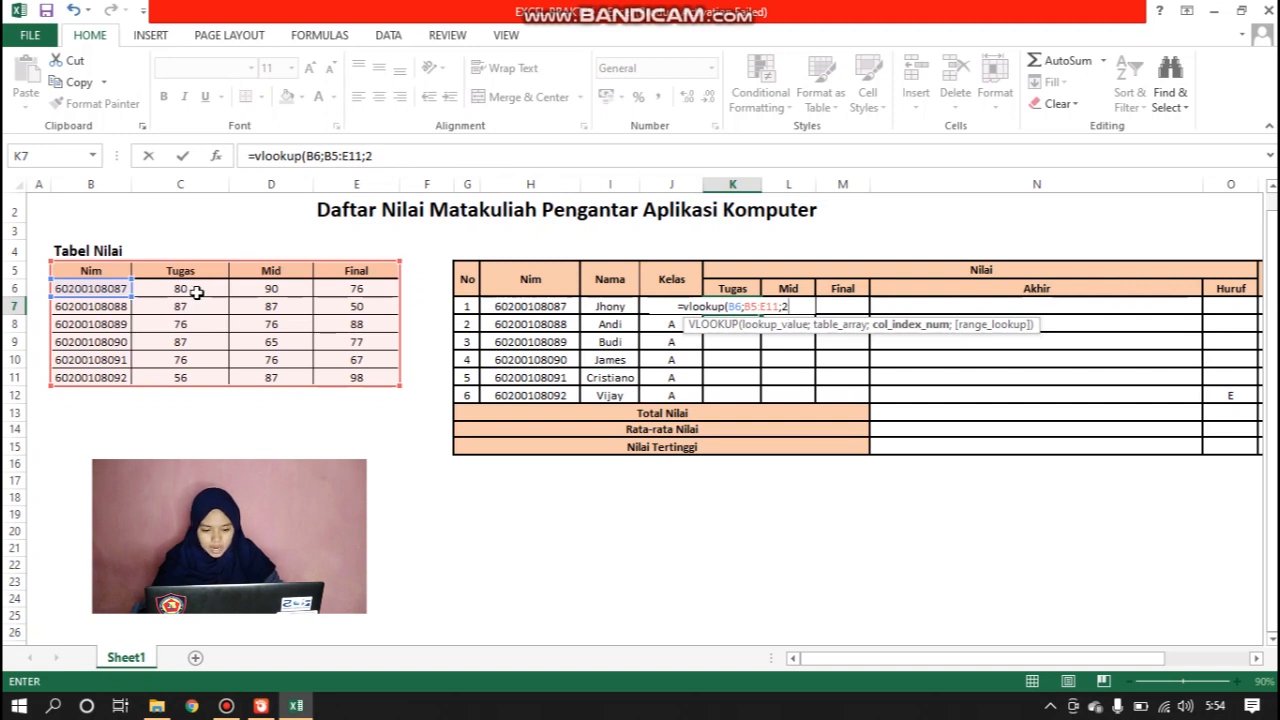
{"action": "type", "text": ";"}
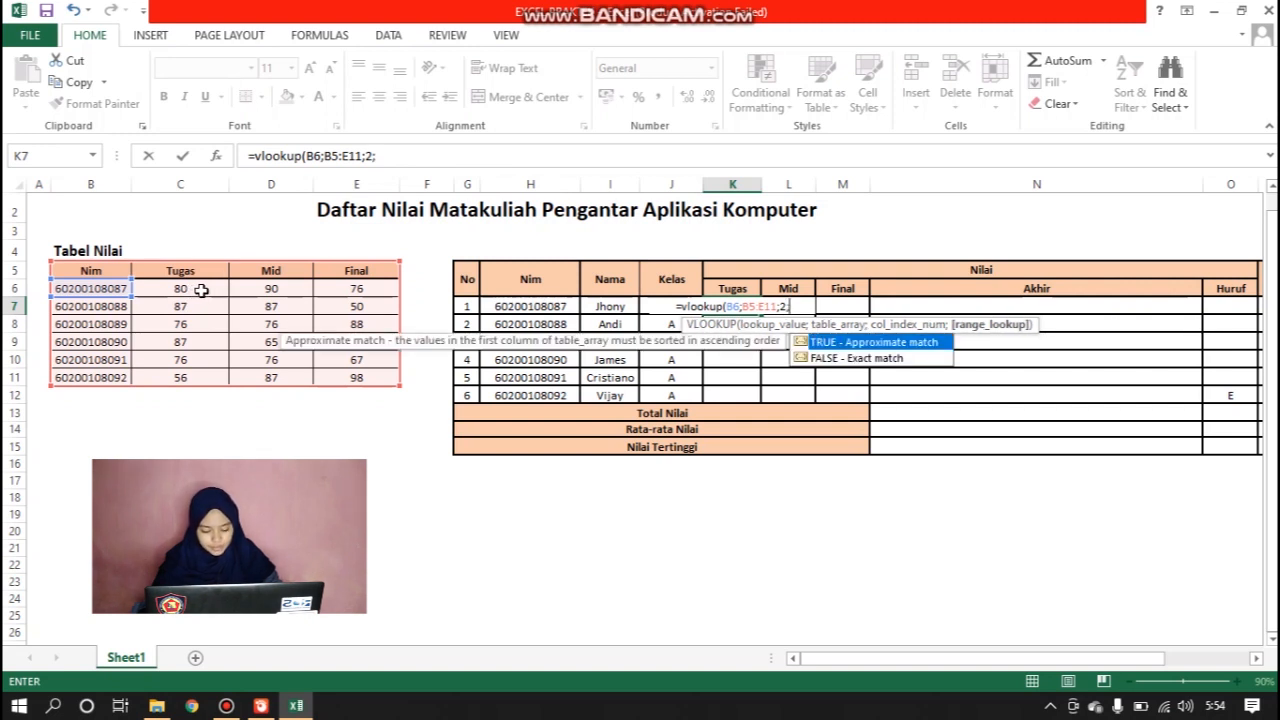
{"action": "type", "text": "false"}
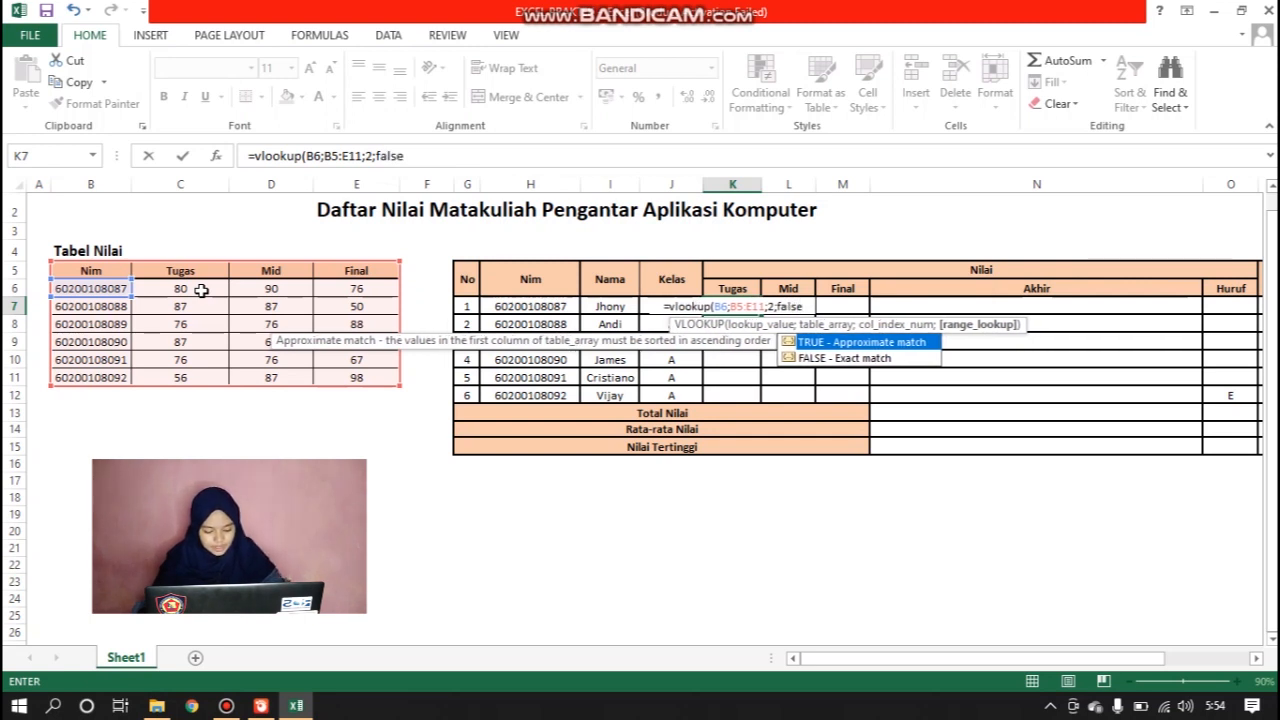
{"action": "type", "text": ")"}
{"action": "key", "text": "Return"}
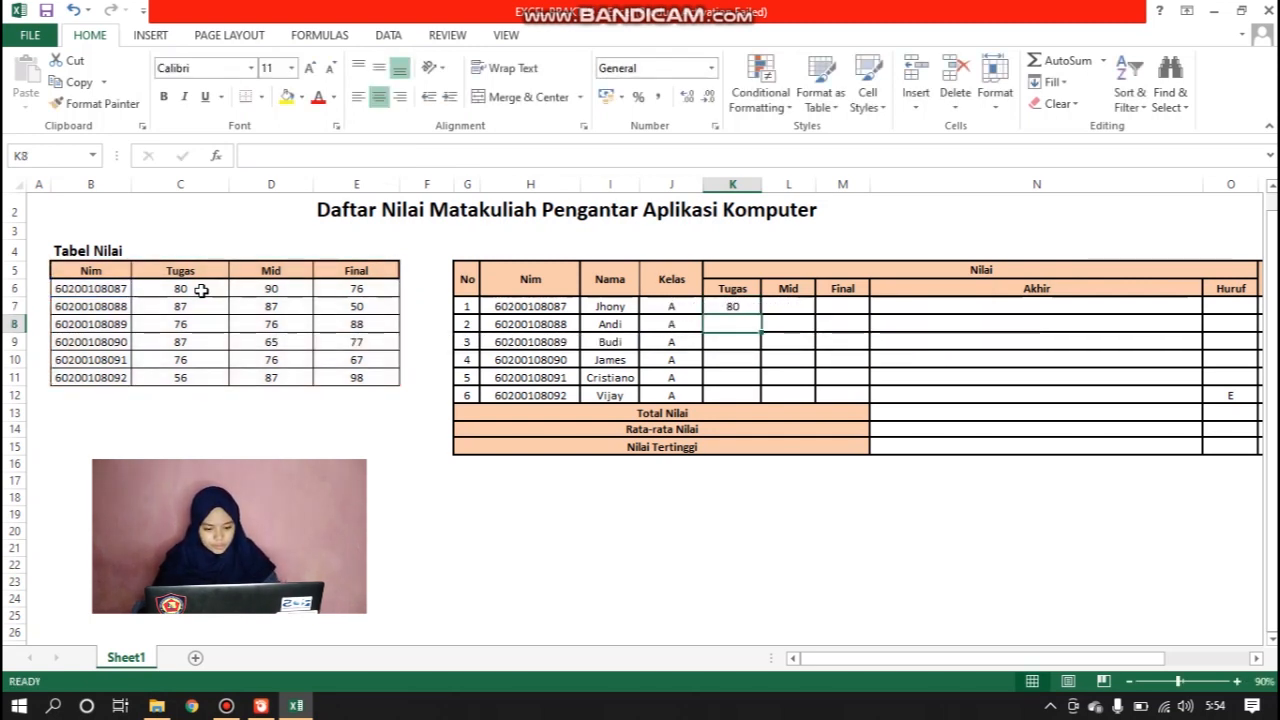
{"action": "left_click", "coordinate": [737, 307]}
{"action": "left_click", "coordinate": [722, 322]}
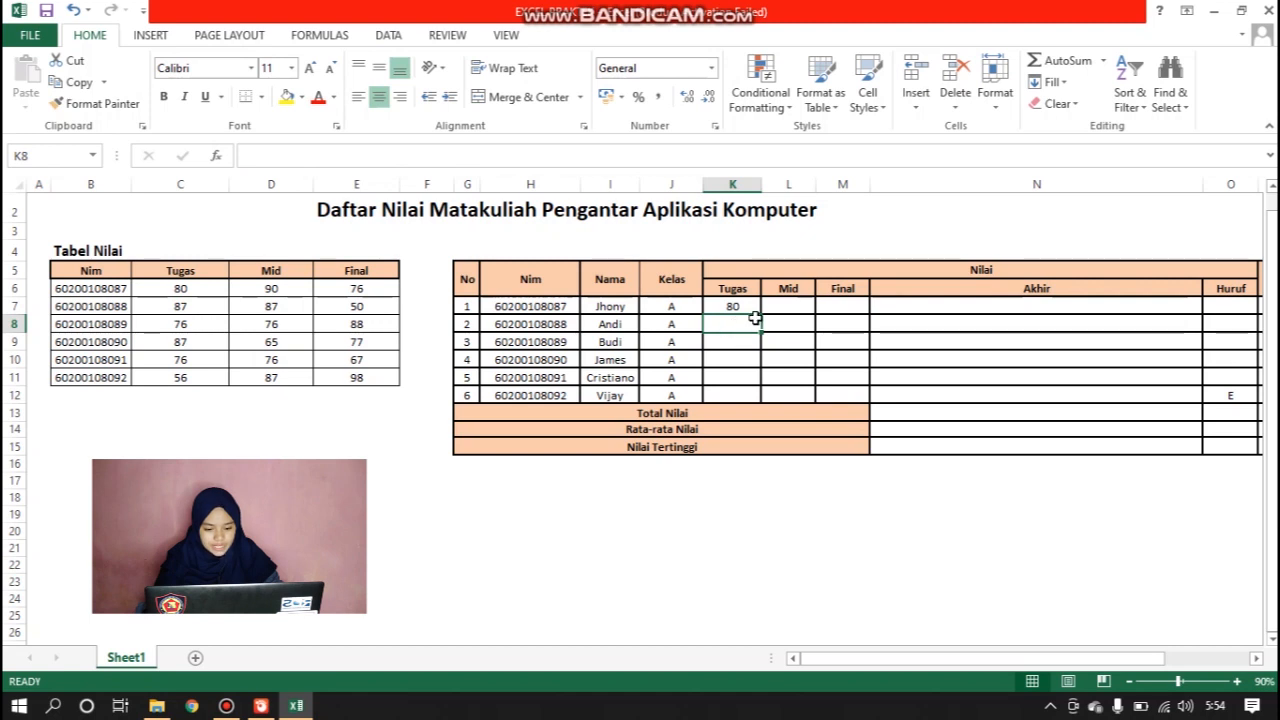
Copy the Tugas VLOOKUP formula from K7 down through K12 for the remaining students
{"action": "left_click", "coordinate": [752, 308]}
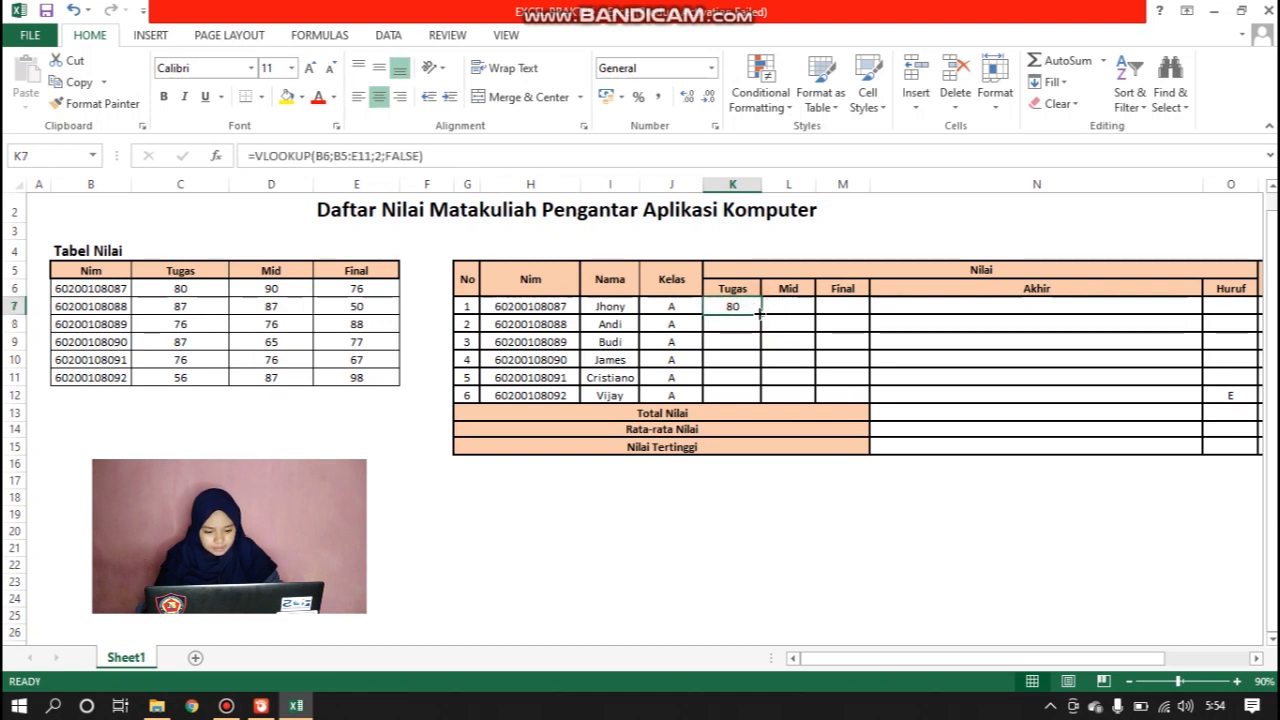
{"action": "left_click_drag", "start_coordinate": [759, 314], "coordinate": [759, 396]}
{"action": "left_click", "coordinate": [790, 322]}
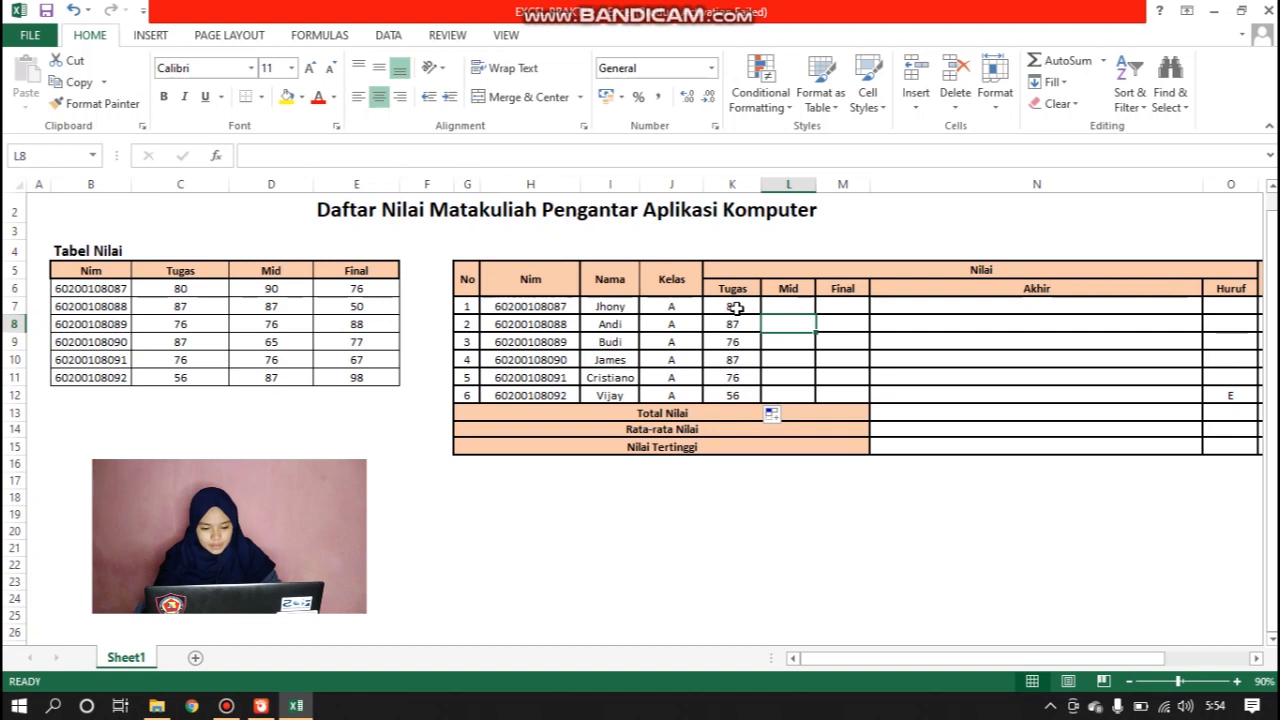
Start a VLOOKUP formula in cell L7 of the Mid column with B6 from Tabel Nilai as the lookup value
{"action": "left_click", "coordinate": [782, 307]}
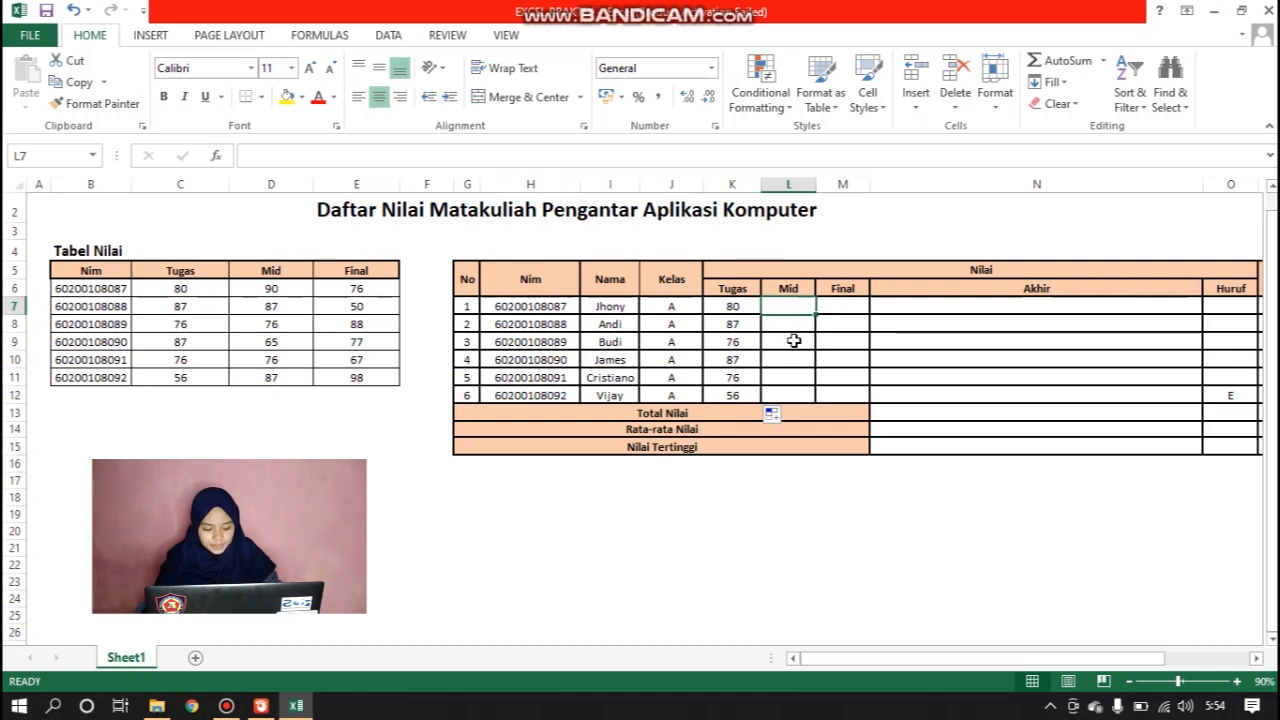
{"action": "type", "text": "=vl"}
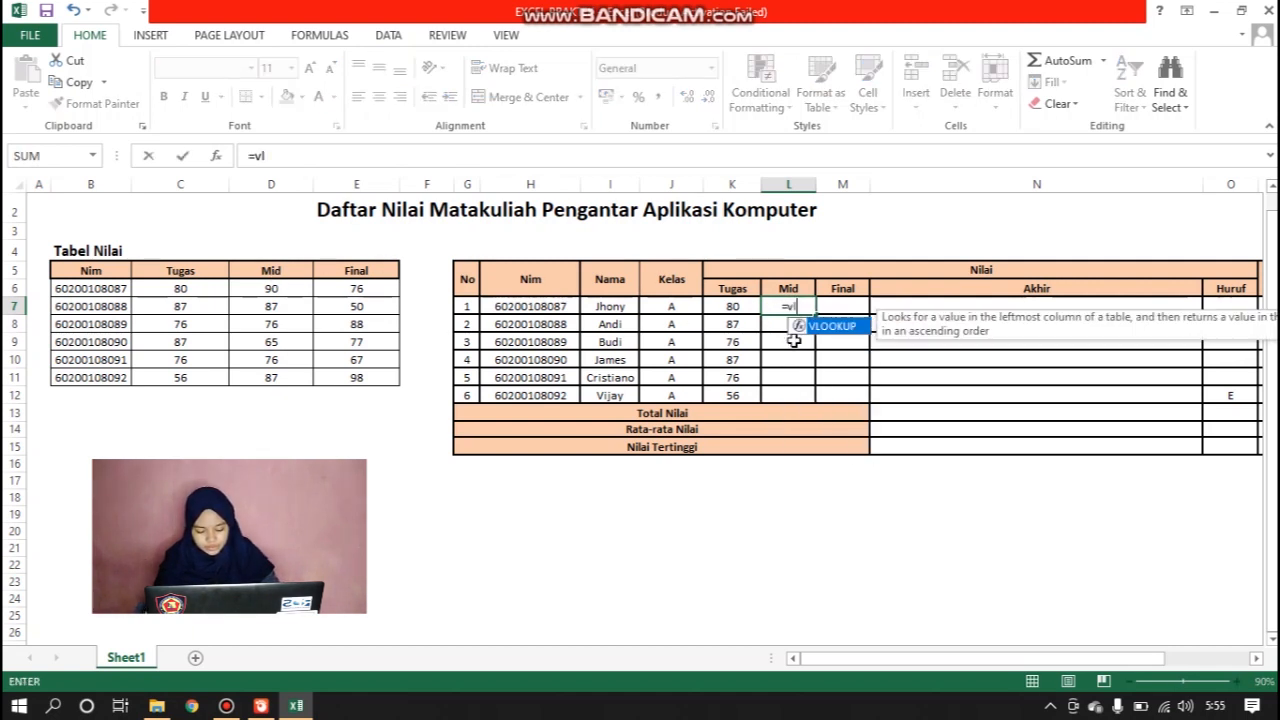
{"action": "type", "text": "ookup"}
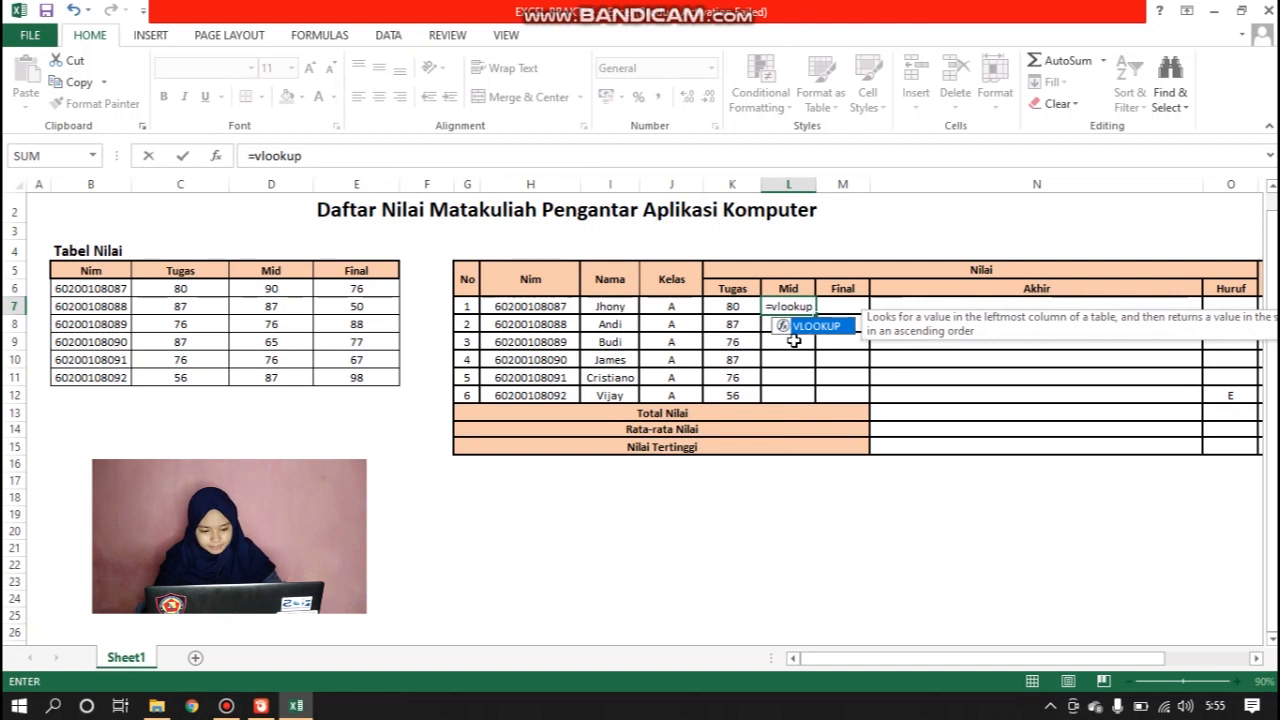
{"action": "type", "text": "("}
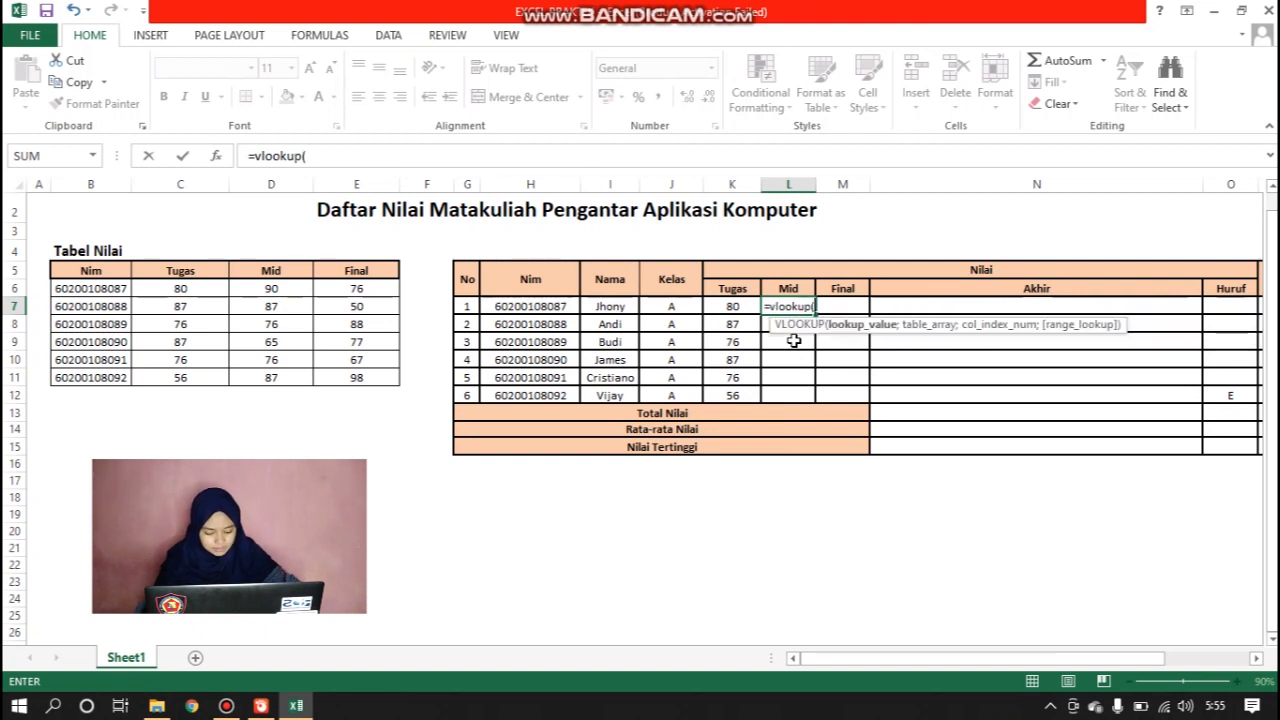
{"action": "left_click", "coordinate": [94, 288]}
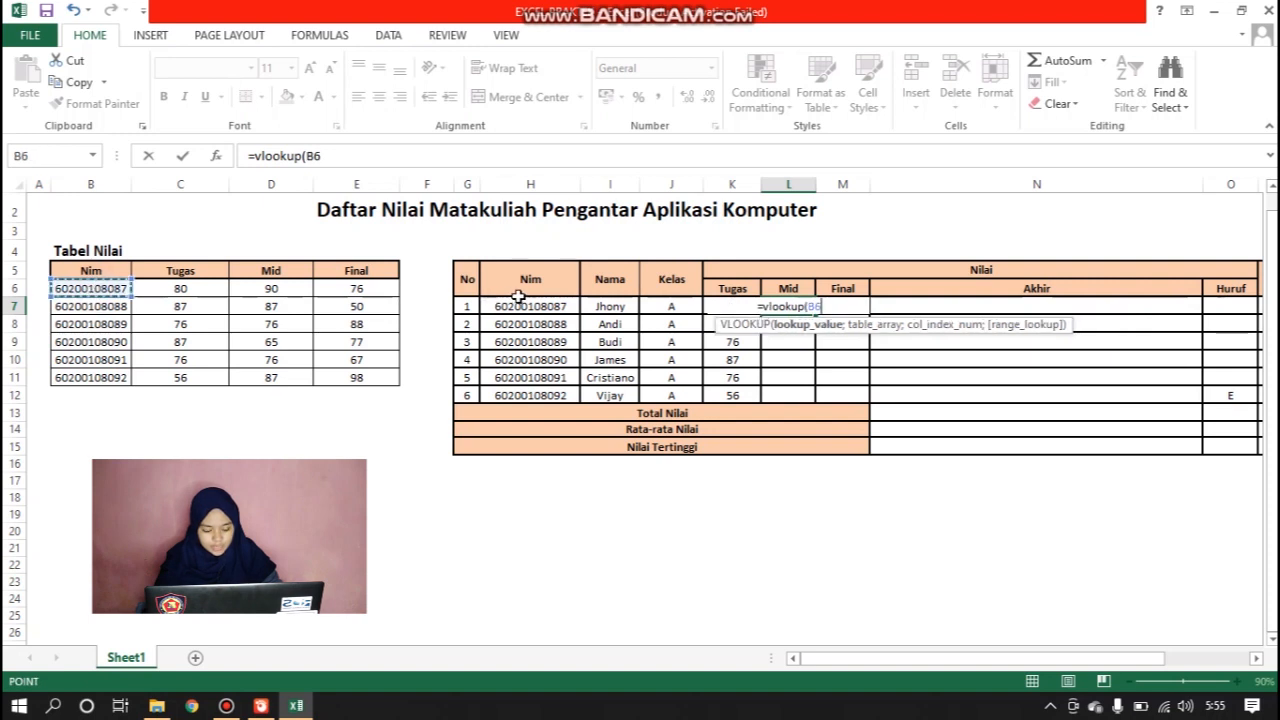
{"action": "type", "text": ";"}
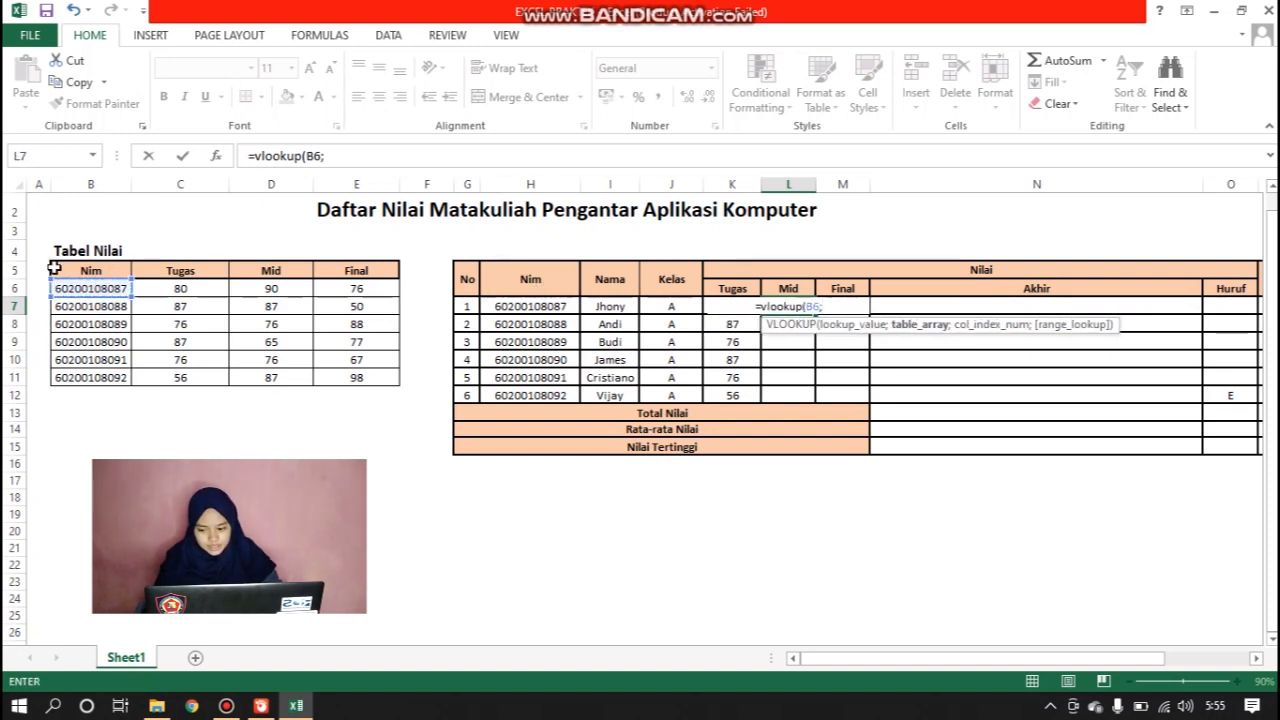
Complete the L7 VLOOKUP formula with table array B5:E11, column index 3 and range lookup false
{"action": "left_click_drag", "start_coordinate": [53, 264], "coordinate": [377, 376]}
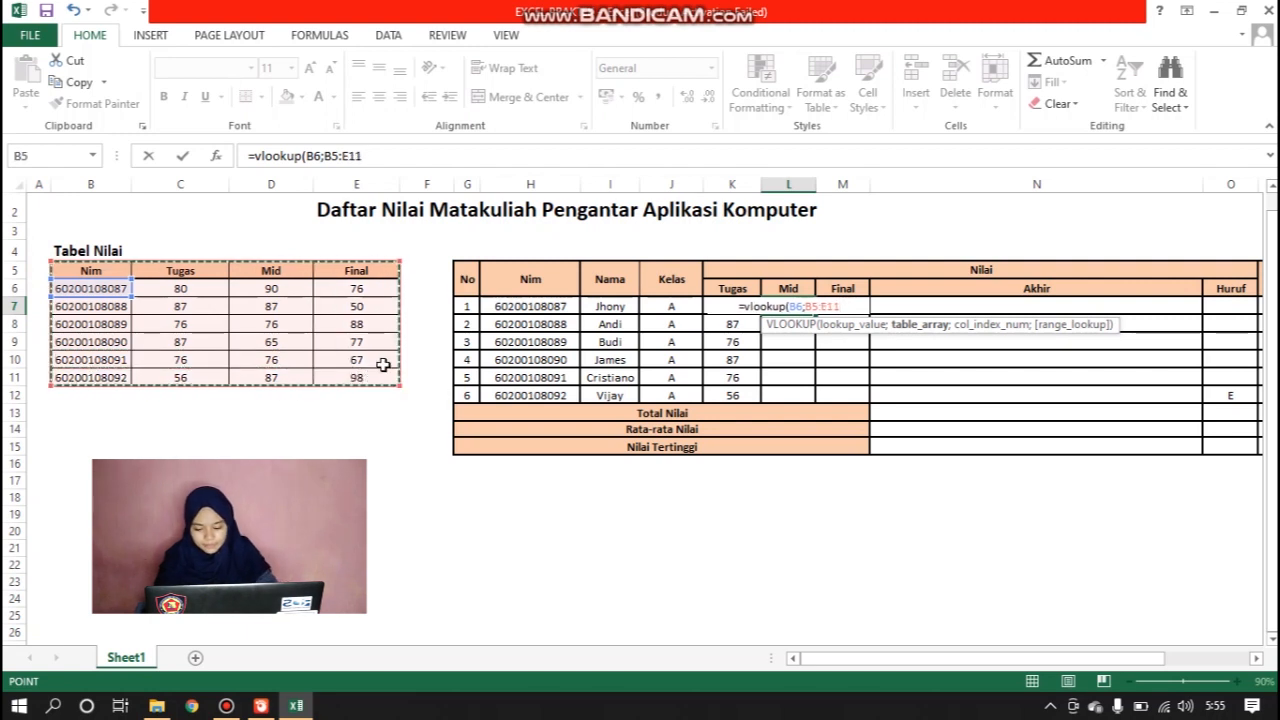
{"action": "type", "text": ";"}
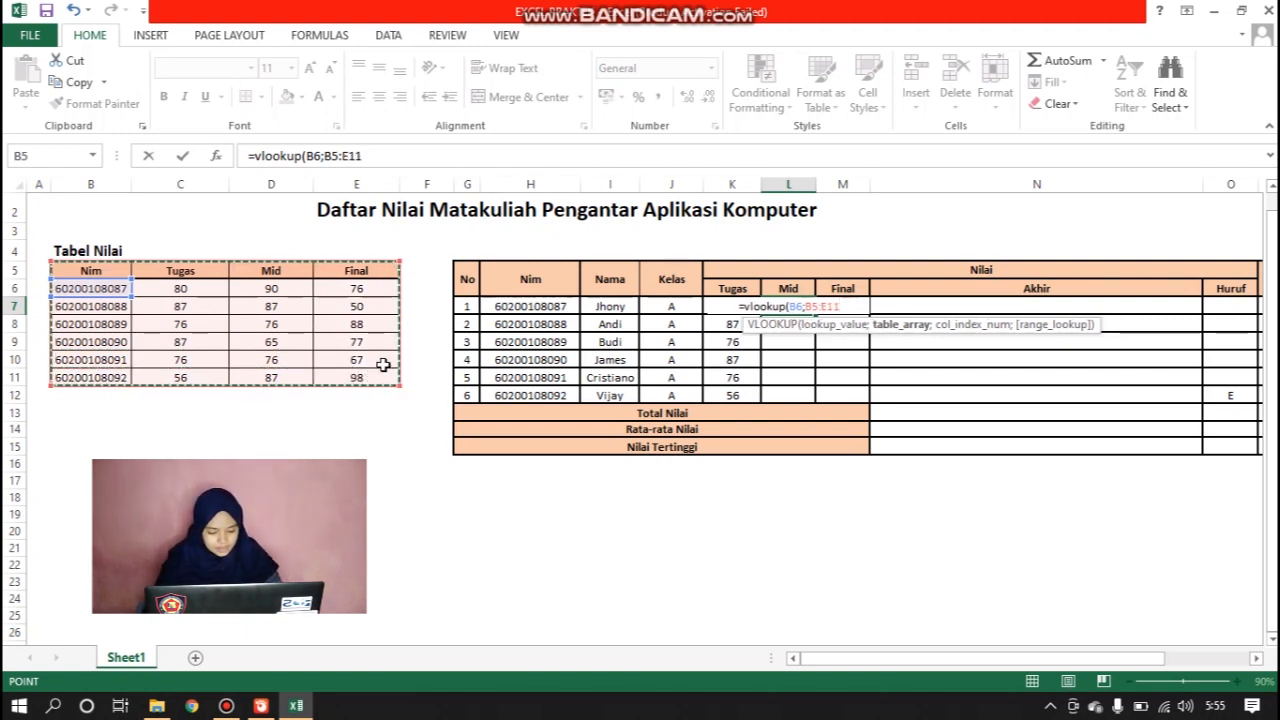
{"action": "type", "text": "3"}
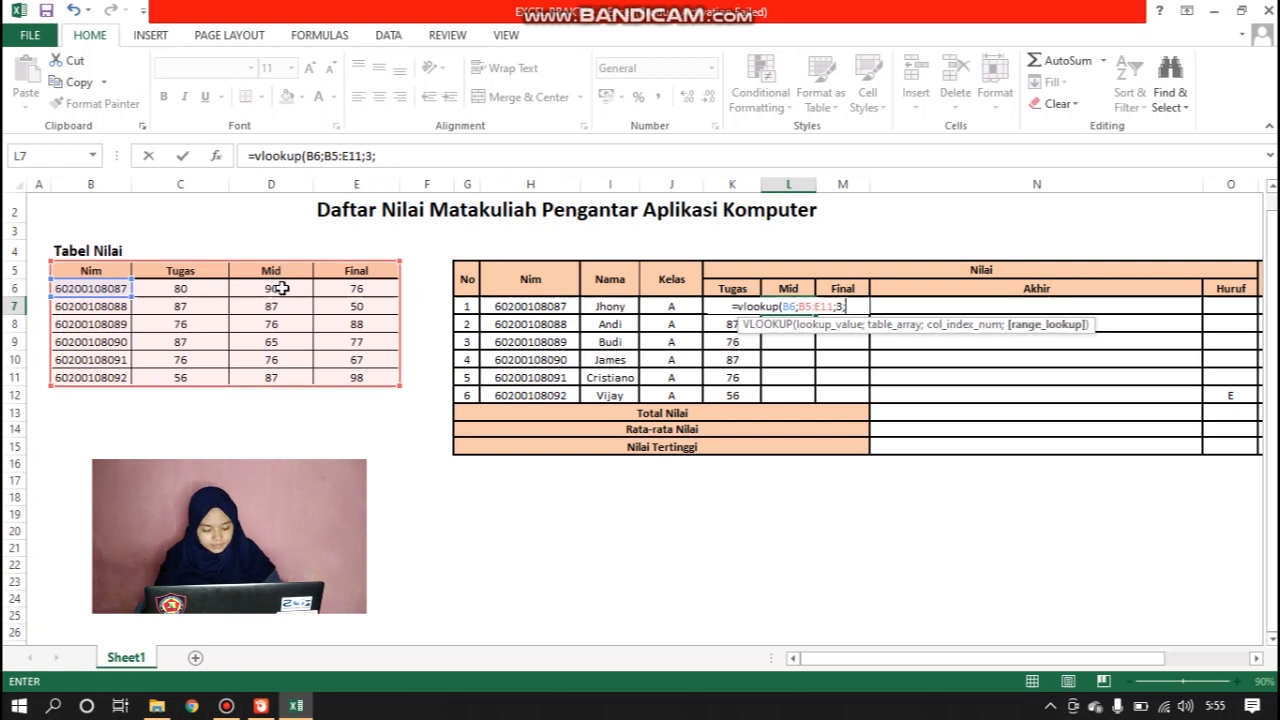
{"action": "type", "text": ";falsew"}
{"action": "key", "text": "BackSpace"}
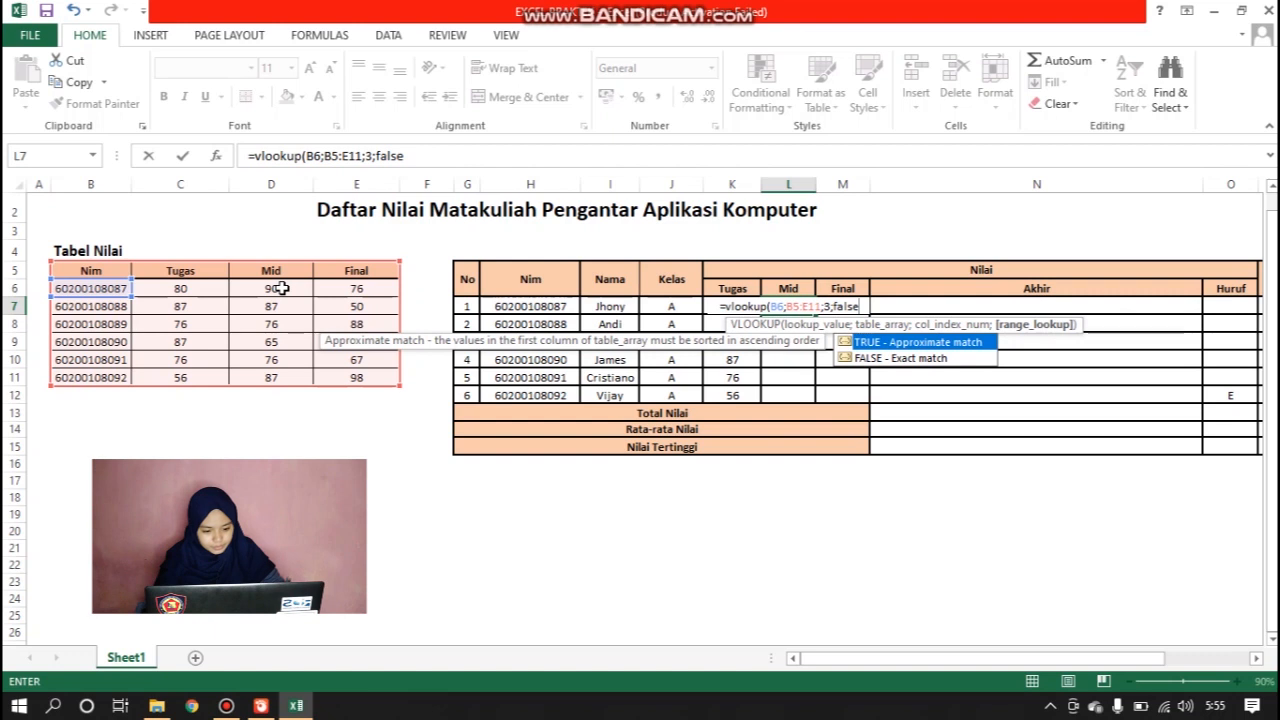
{"action": "type", "text": ")"}
{"action": "key", "text": "Return"}
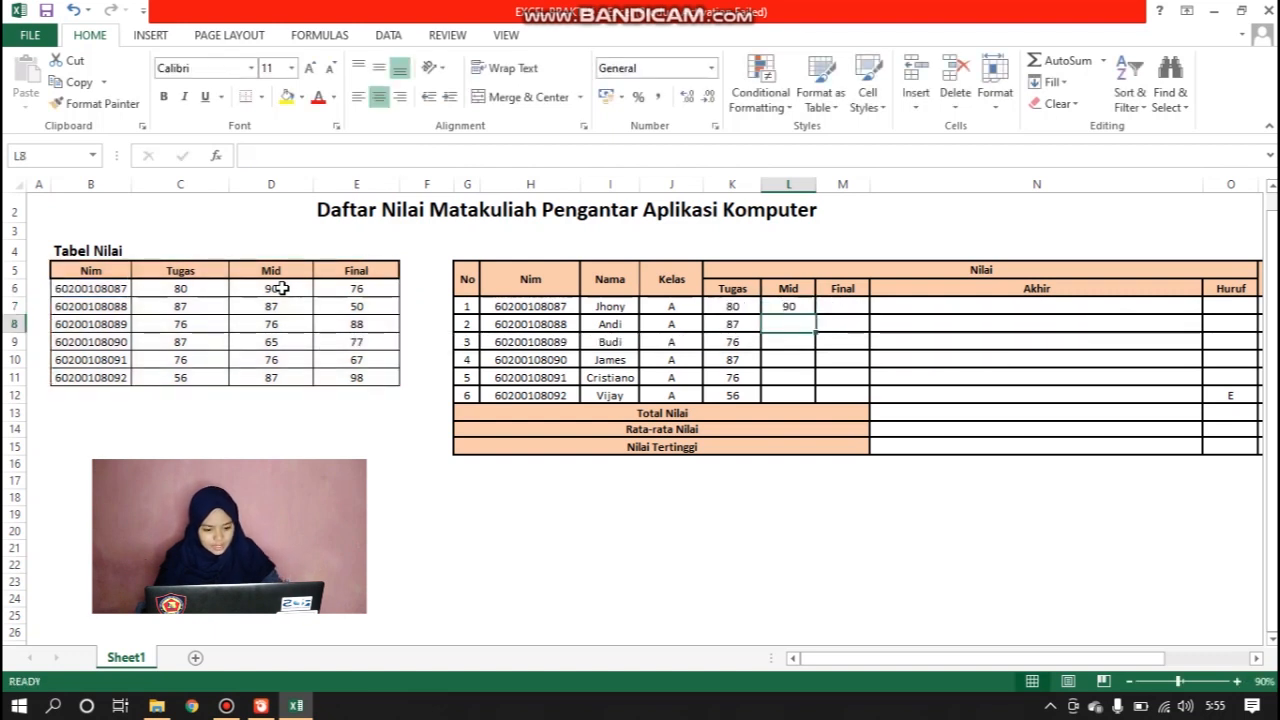
Copy the Mid VLOOKUP formula from L7 down through L12
{"action": "left_click", "coordinate": [771, 305]}
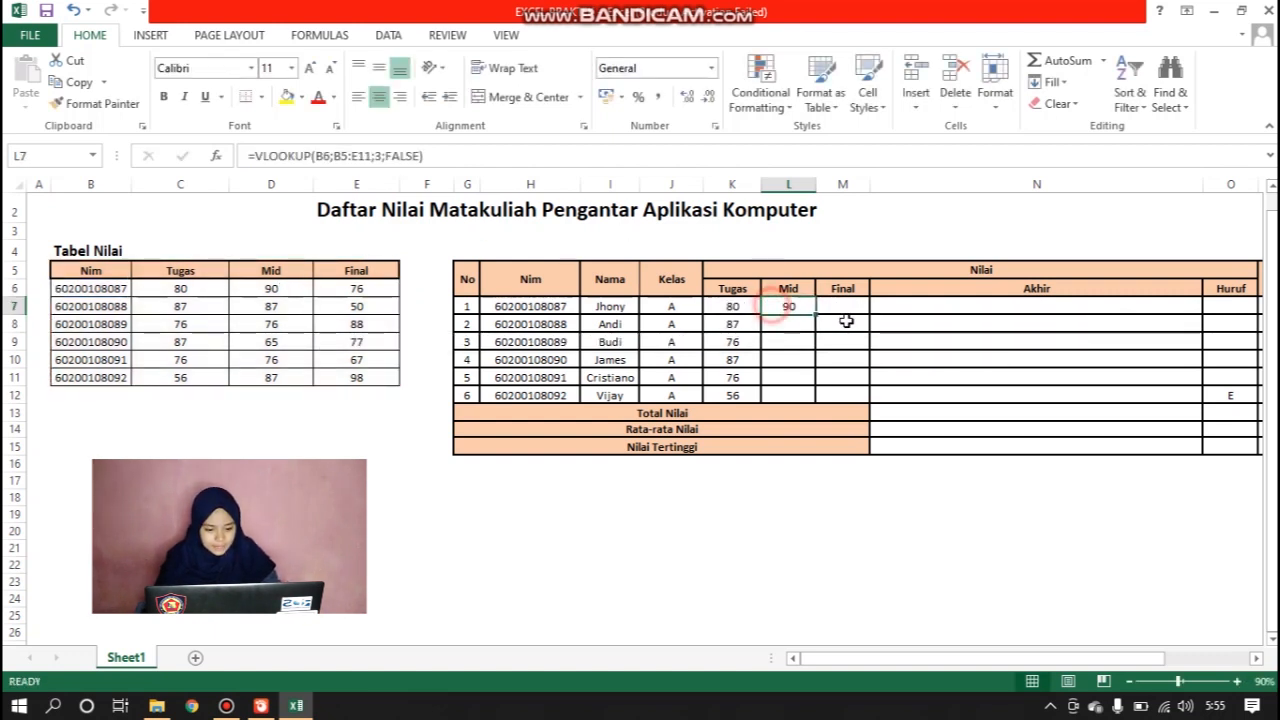
{"action": "left_click_drag", "start_coordinate": [816, 314], "coordinate": [816, 396]}
{"action": "left_click", "coordinate": [831, 360]}
Start a VLOOKUP formula in cell M7 of the Final column with B6 from Tabel Nilai as the lookup value
{"action": "left_click", "coordinate": [843, 309]}
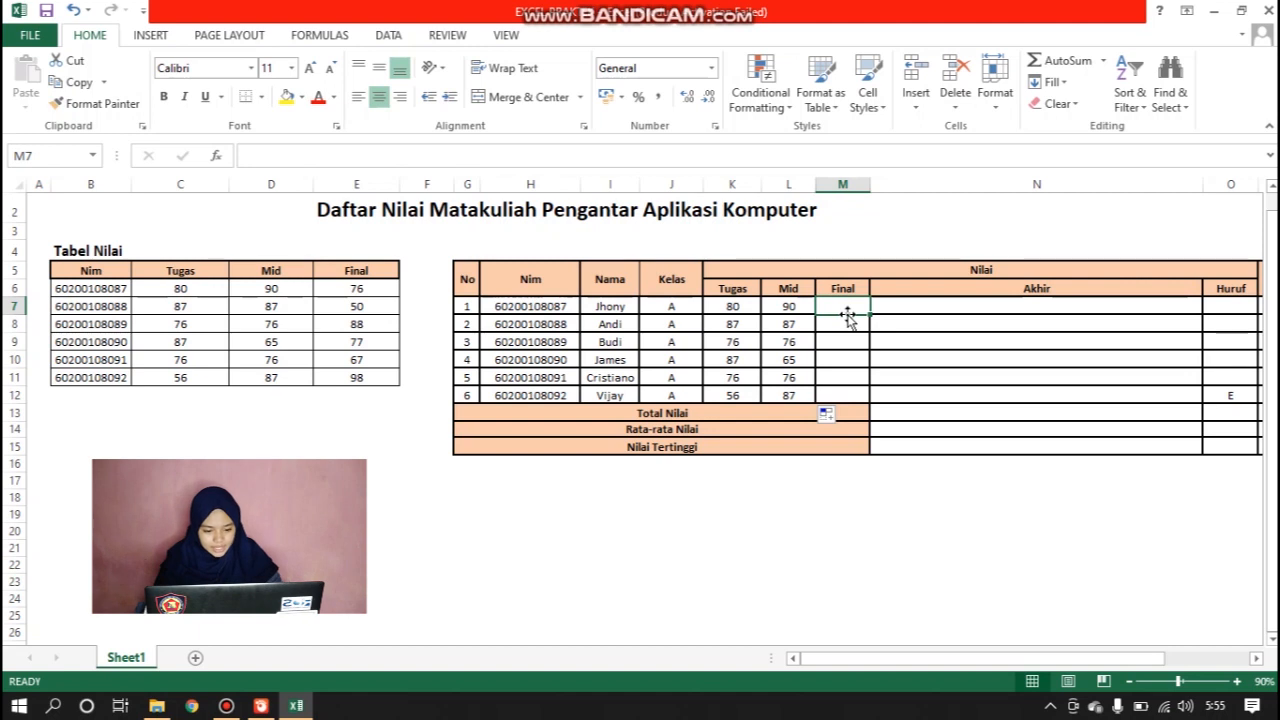
{"action": "type", "text": "=vl"}
{"action": "type", "text": "kok"}
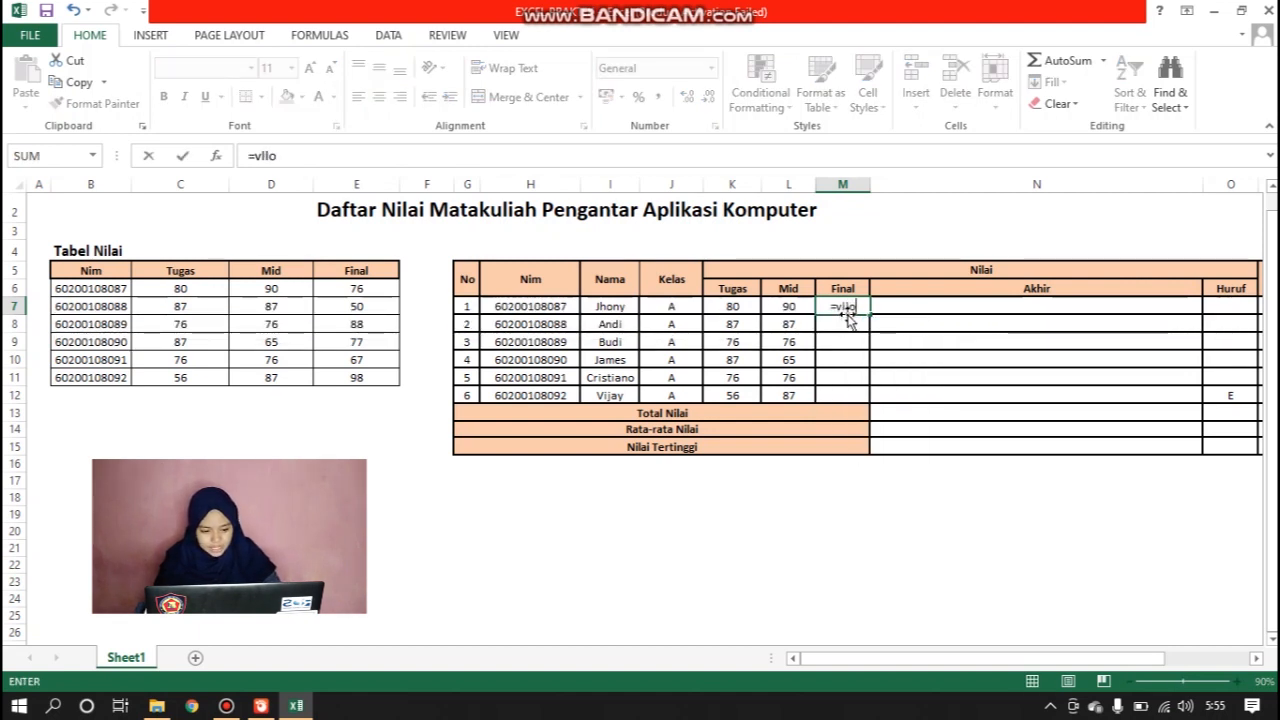
{"action": "key", "text": "BackSpace"}
{"action": "key", "text": "BackSpace"}
{"action": "key", "text": "BackSpace"}
{"action": "type", "text": "ookup"}
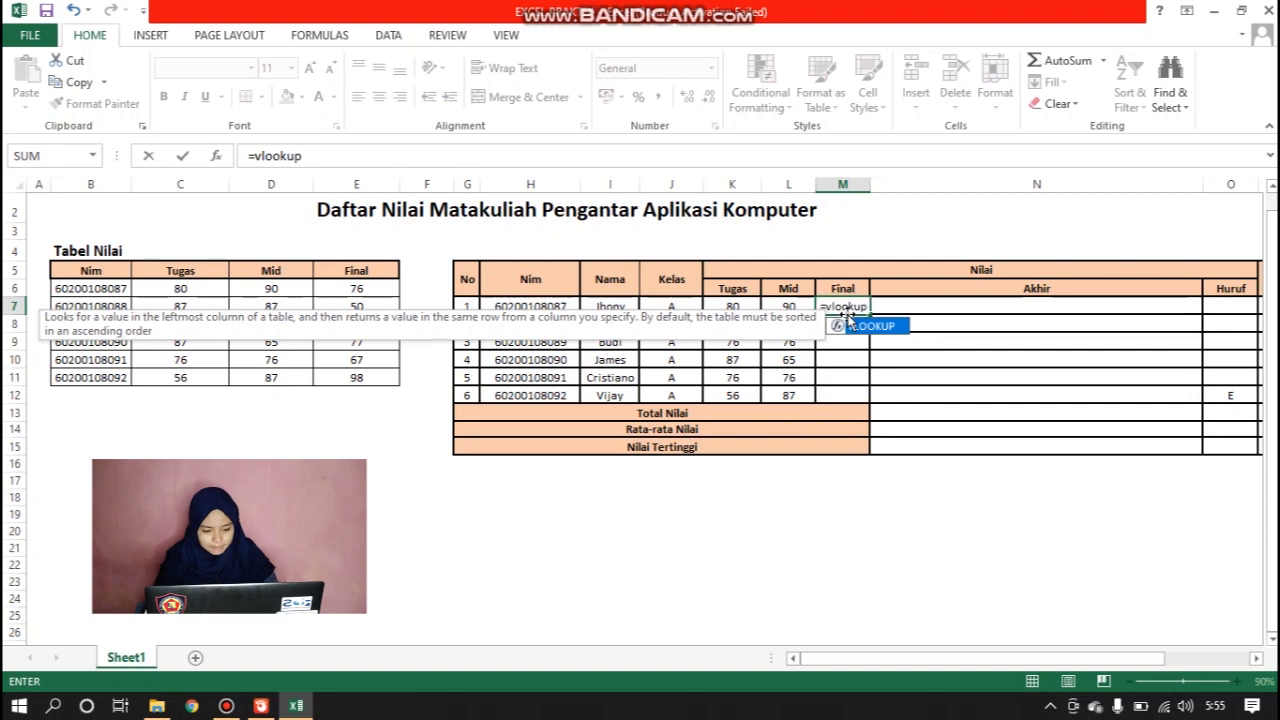
{"action": "type", "text": "("}
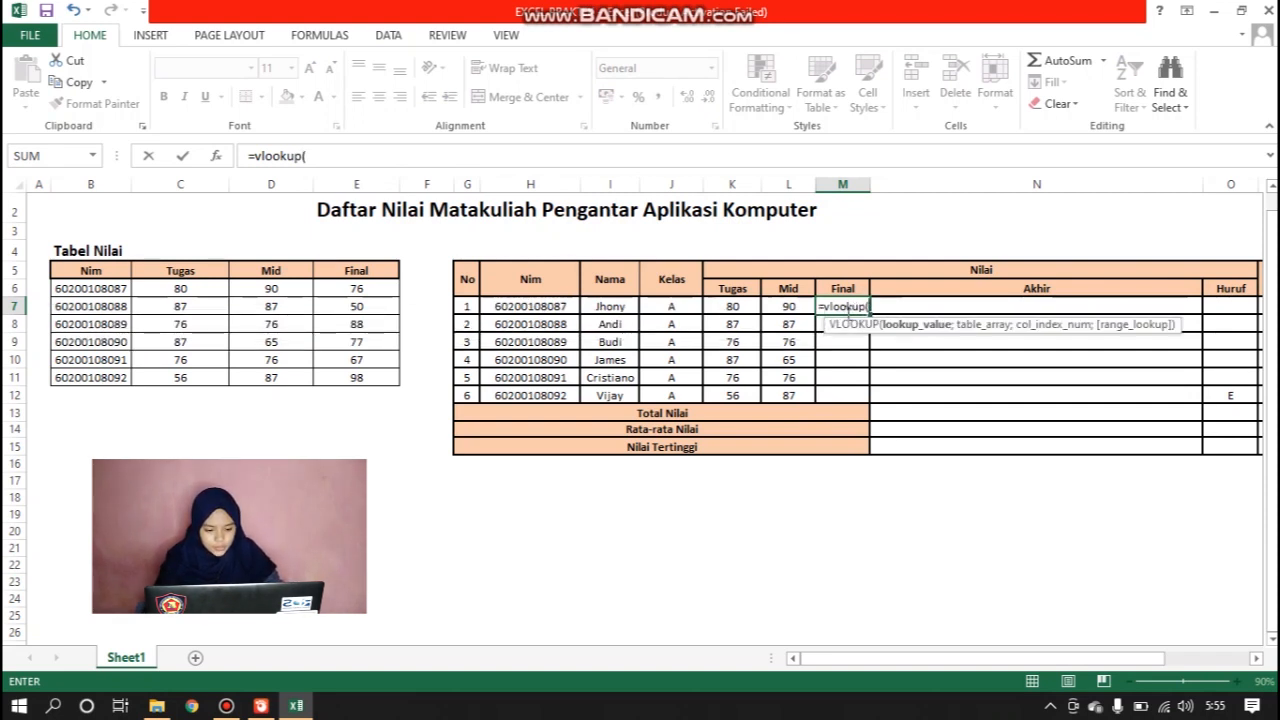
{"action": "left_click", "coordinate": [90, 288]}
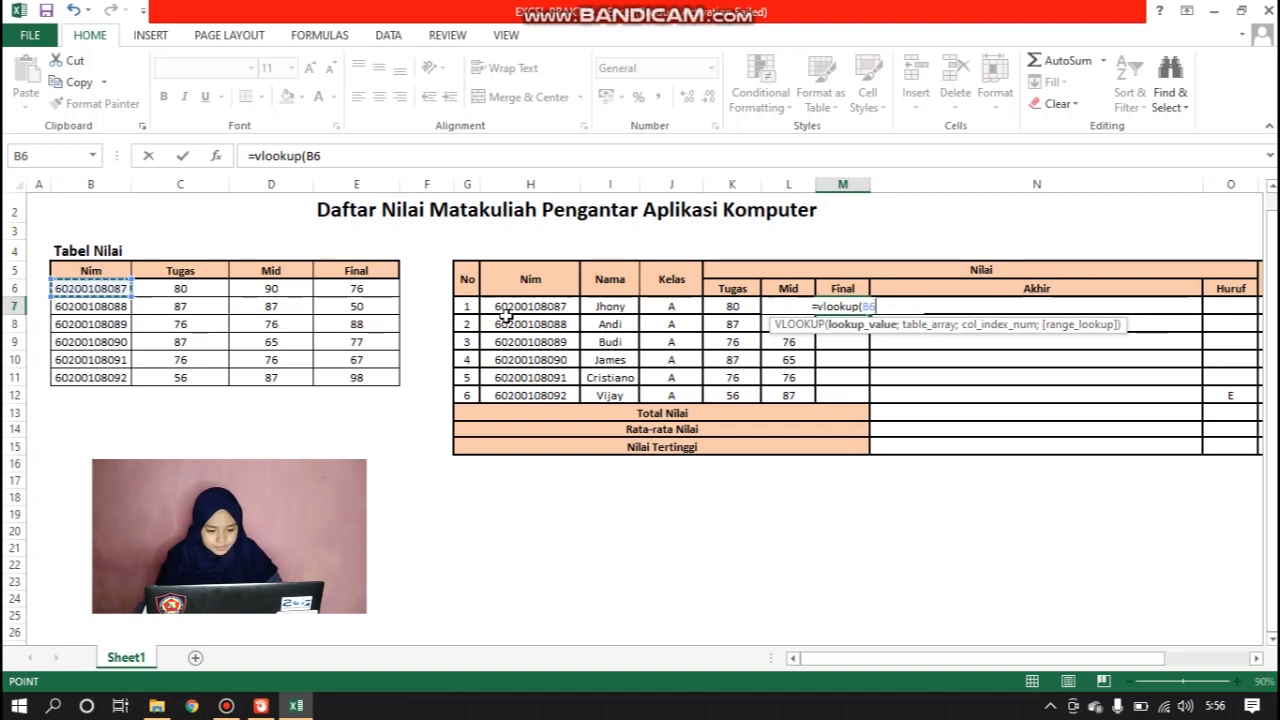
{"action": "type", "text": ";"}
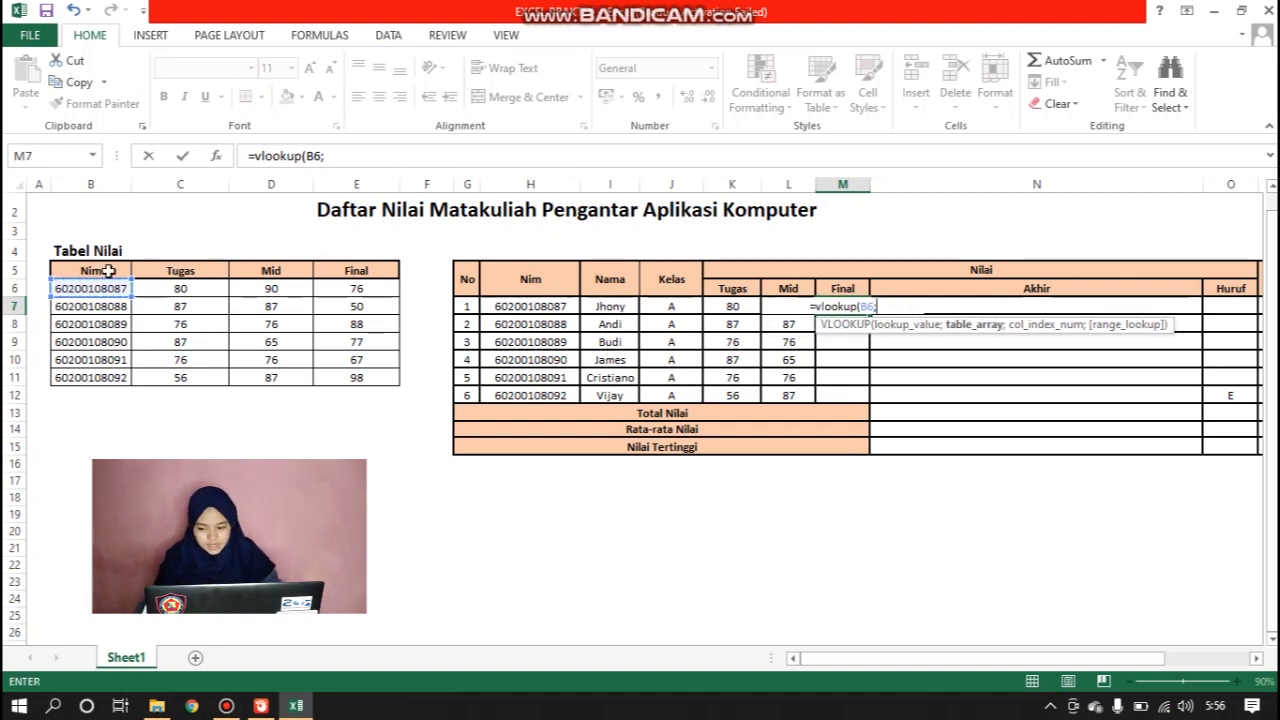
Complete the M7 VLOOKUP formula with table array B5:E11, column index 4 and range lookup false
{"action": "left_click_drag", "start_coordinate": [54, 265], "coordinate": [340, 372]}
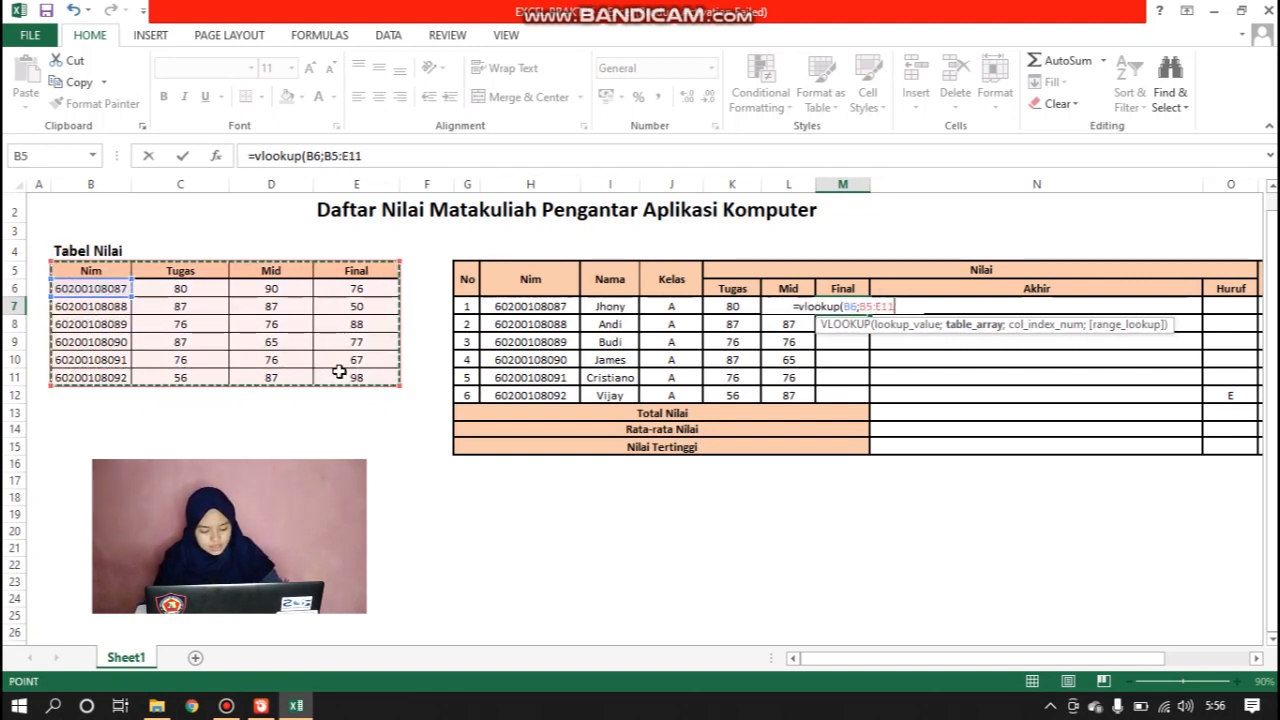
{"action": "type", "text": ";4"}
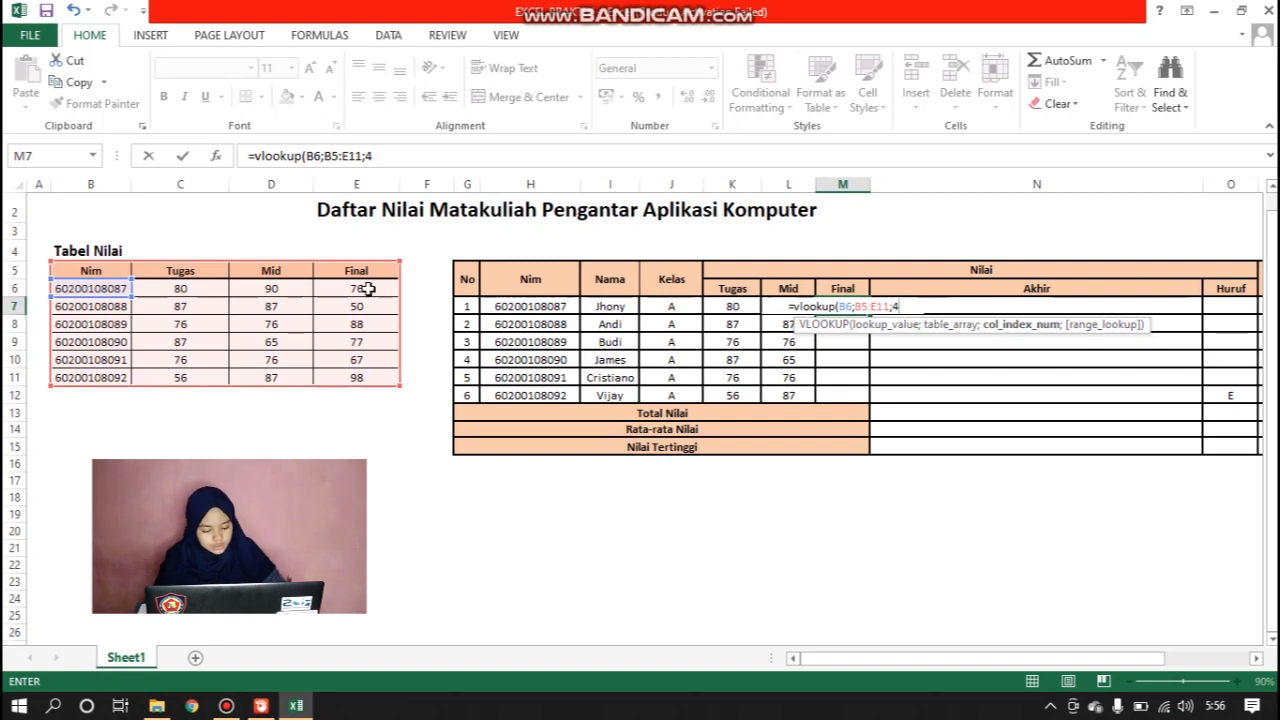
{"action": "type", "text": ";"}
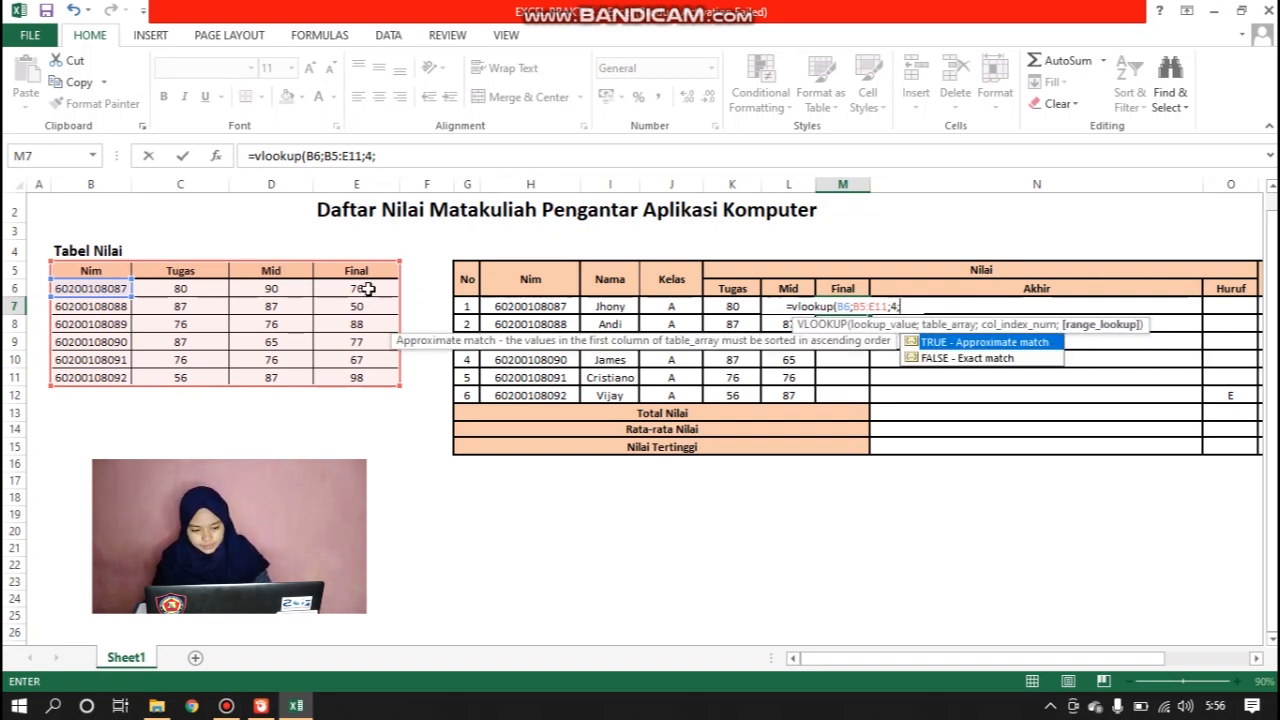
{"action": "type", "text": "false"}
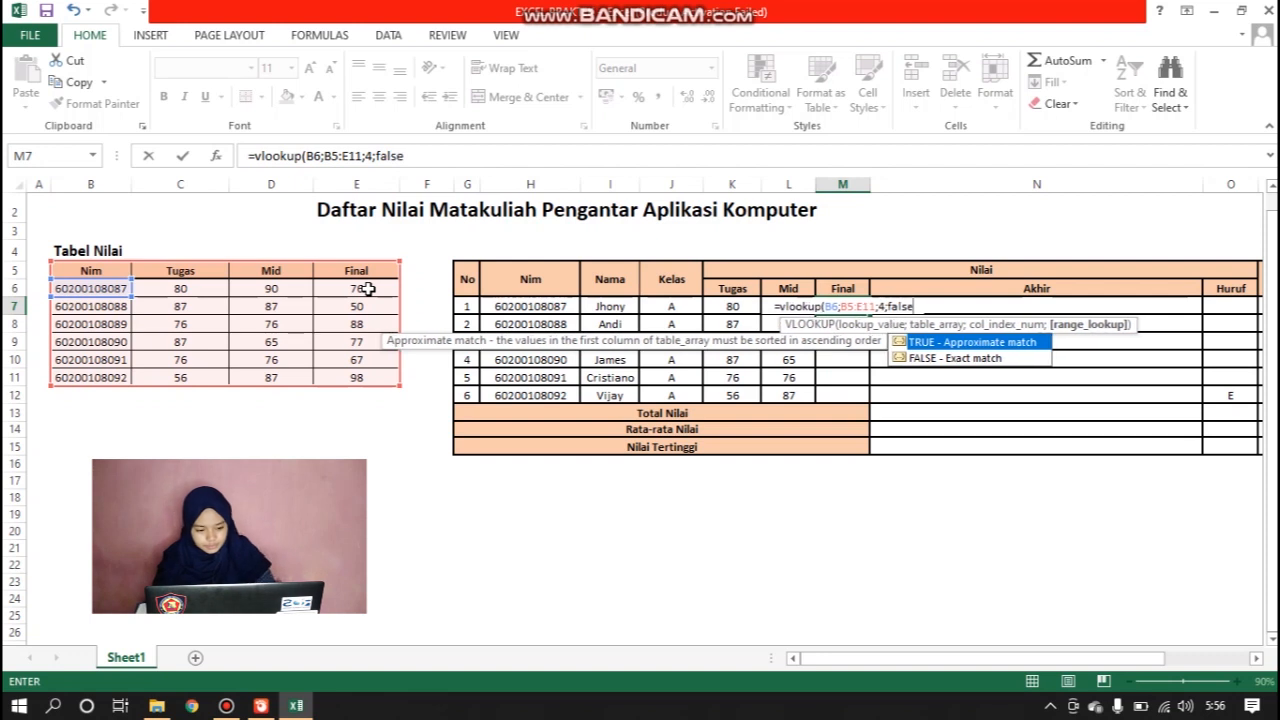
{"action": "type", "text": ")"}
{"action": "key", "text": "Return"}
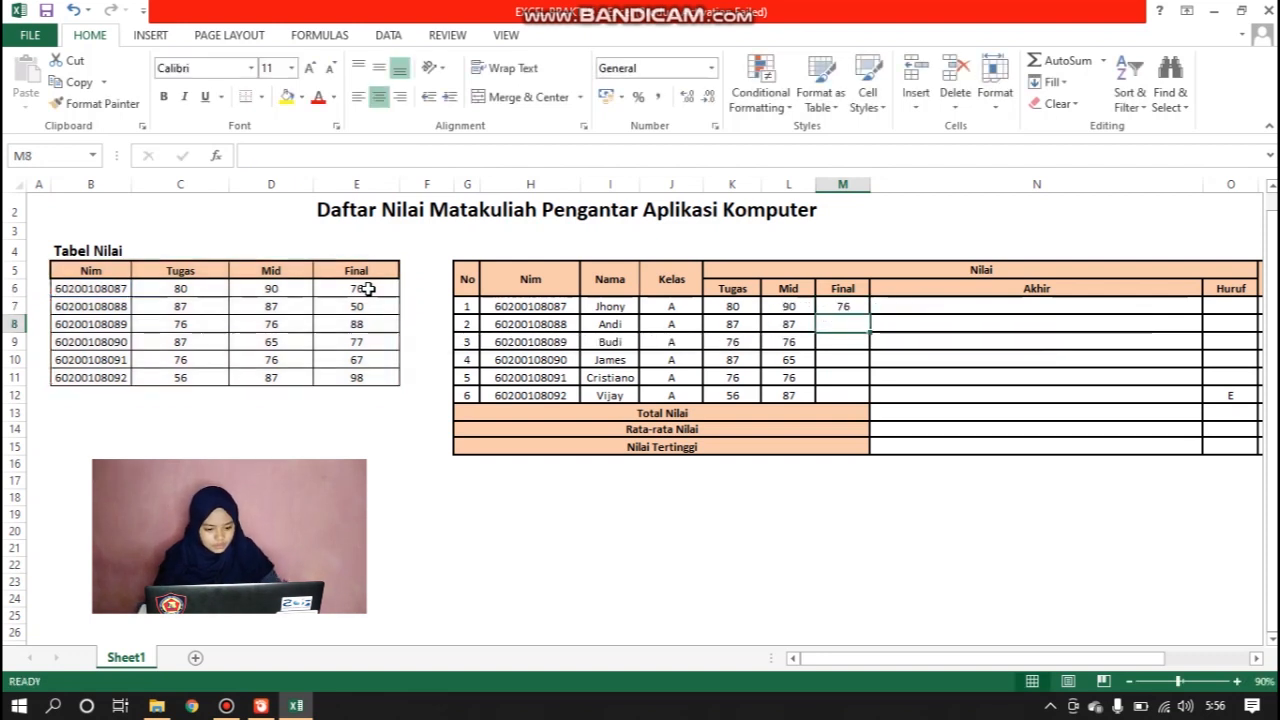
Copy the Final VLOOKUP formula from M7 down through M12
{"action": "left_click", "coordinate": [838, 306]}
{"action": "left_click_drag", "start_coordinate": [868, 315], "coordinate": [871, 398]}
{"action": "left_click", "coordinate": [914, 338]}
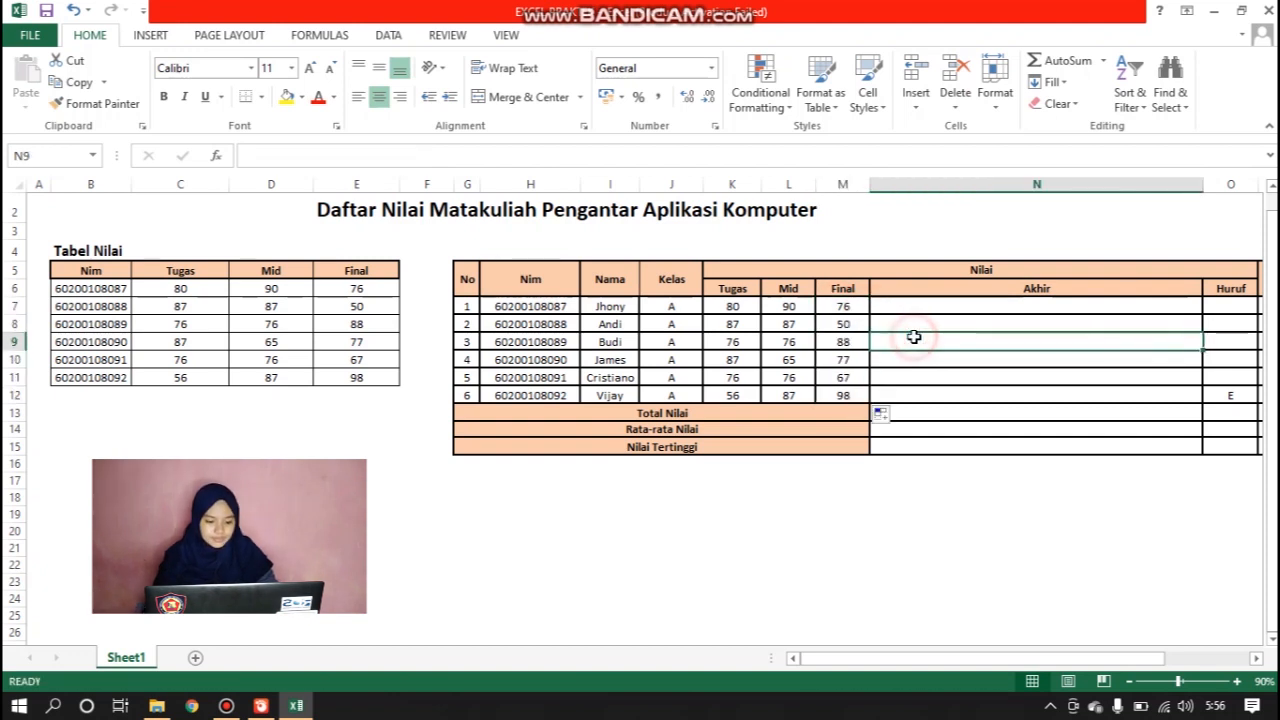
Start the weighted grade formula in cell N7 of the Akhir column with 25% of the Tugas score, =25%*K7+
{"action": "left_click", "coordinate": [925, 306]}
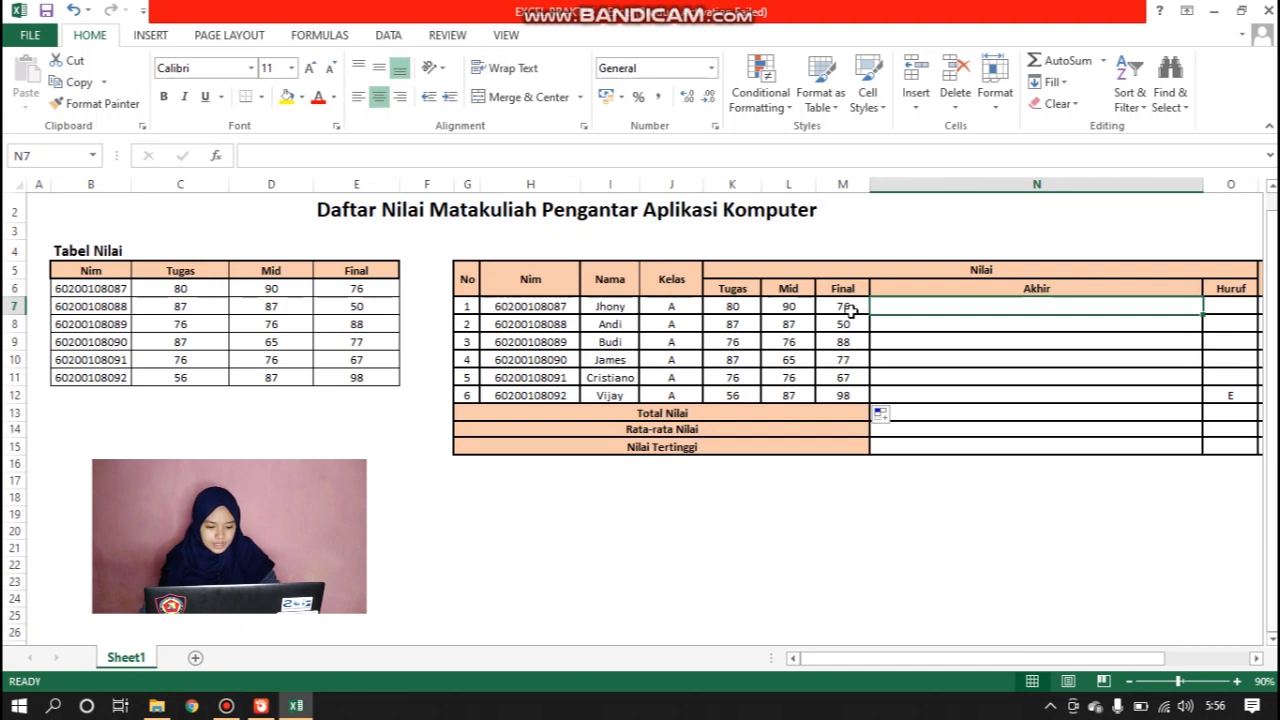
{"action": "double_click", "coordinate": [888, 307]}
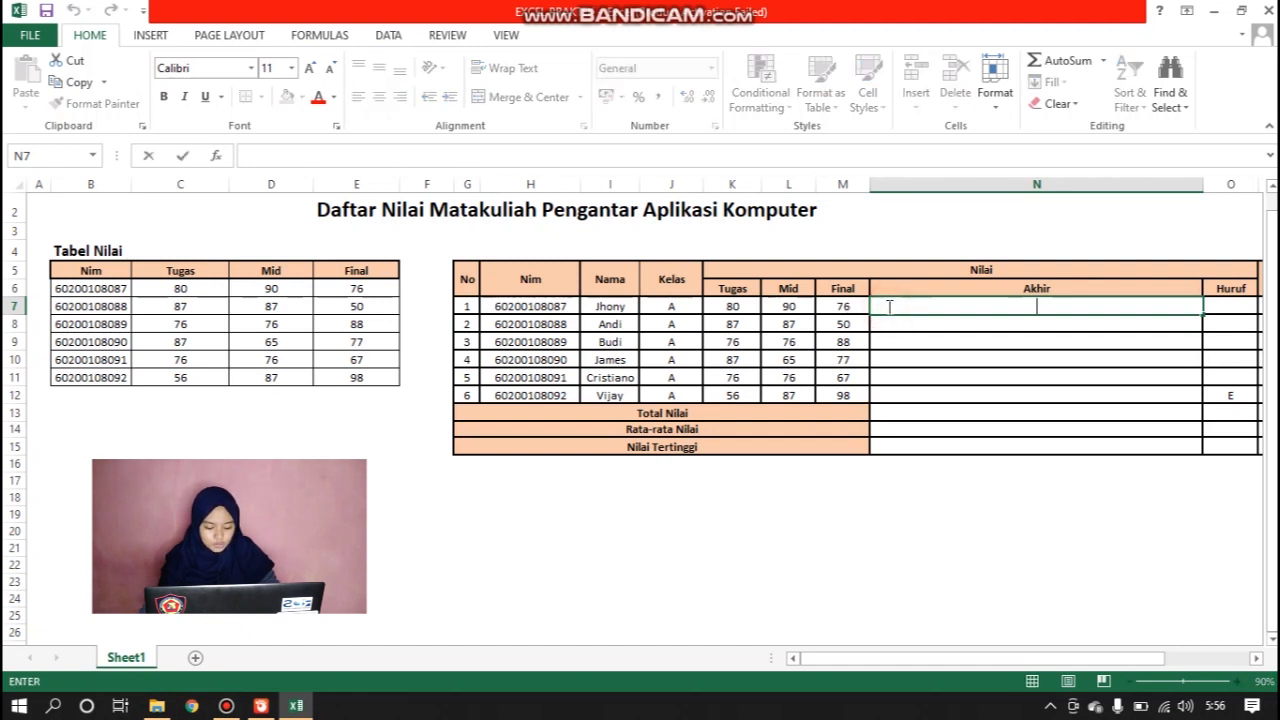
{"action": "type", "text": "="}
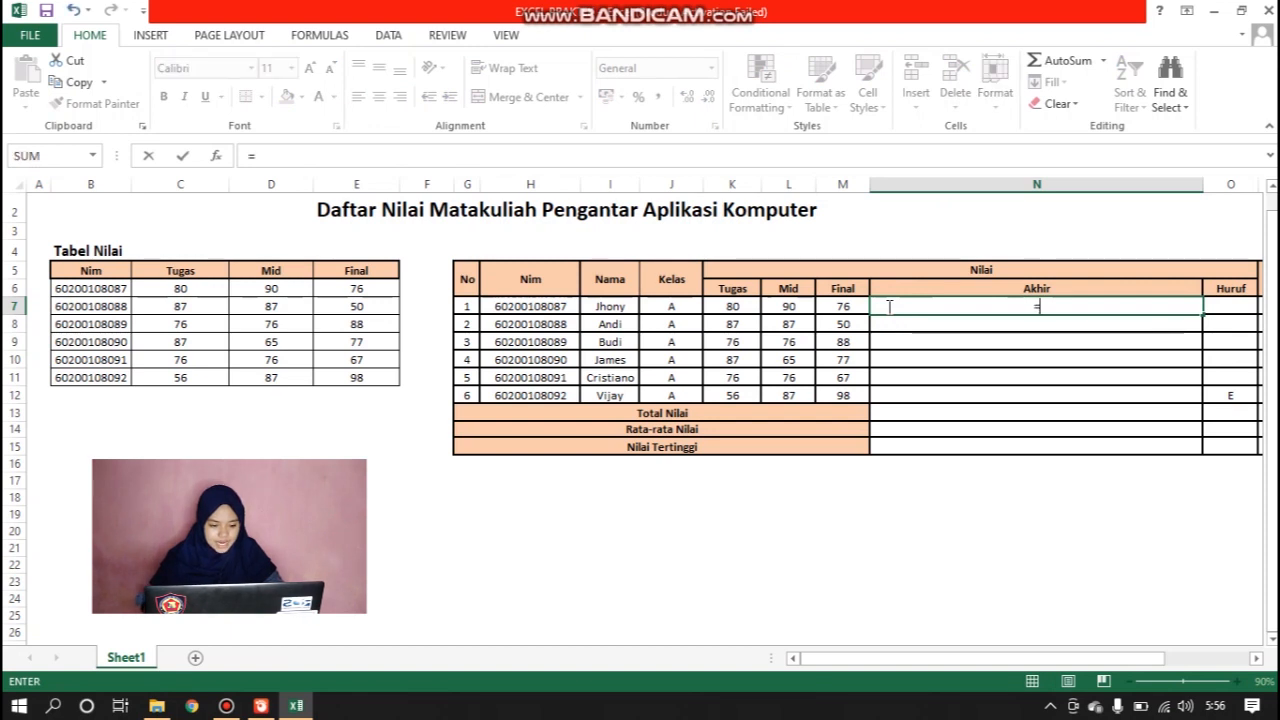
{"action": "type", "text": "25"}
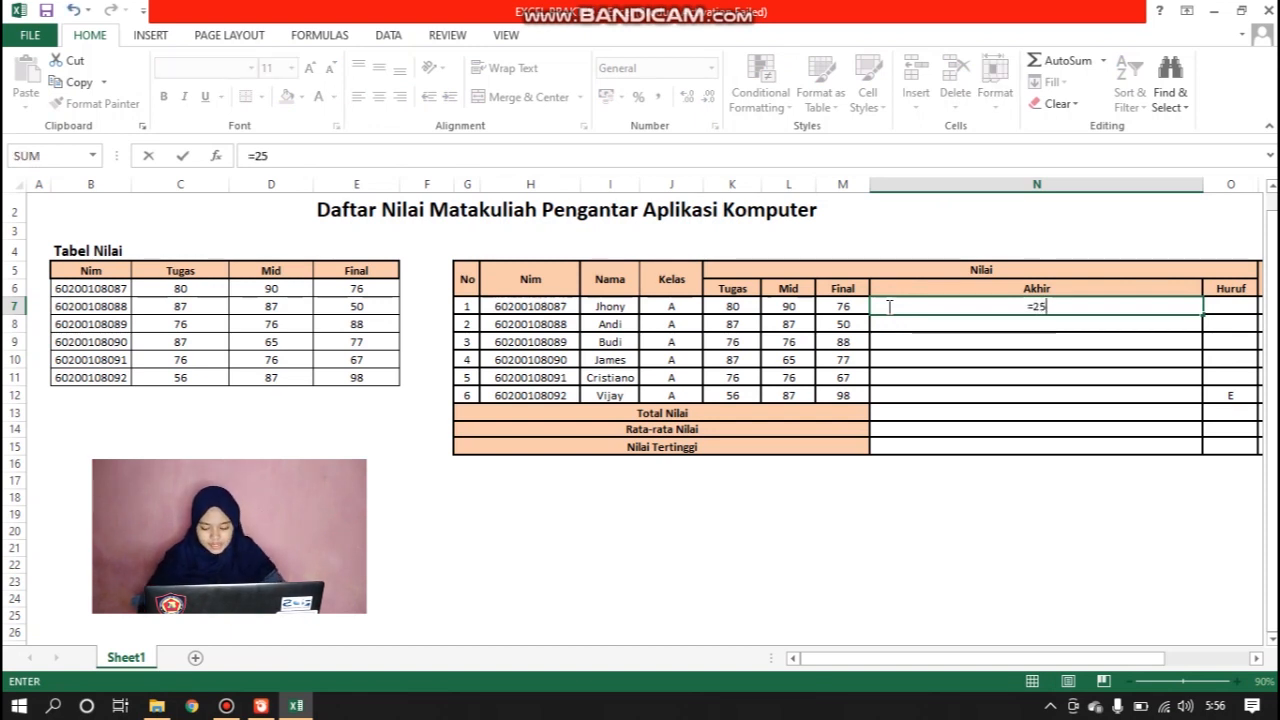
{"action": "type", "text": "%"}
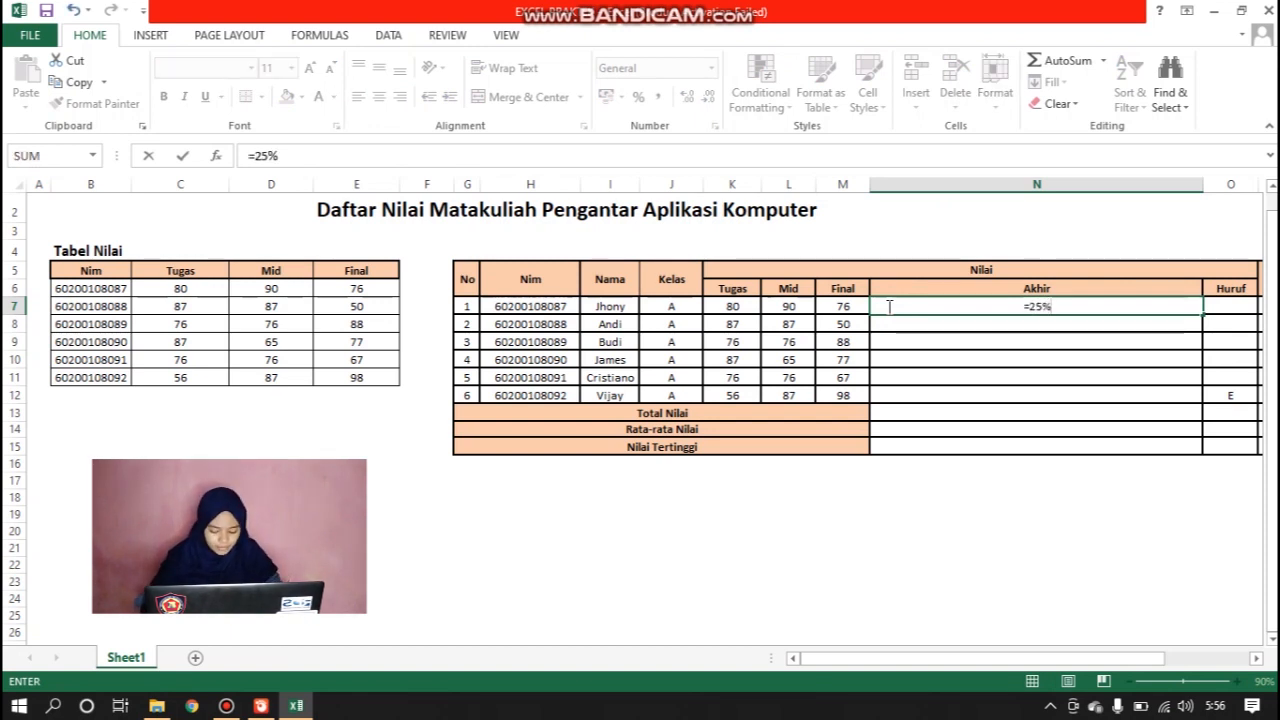
{"action": "type", "text": "*"}
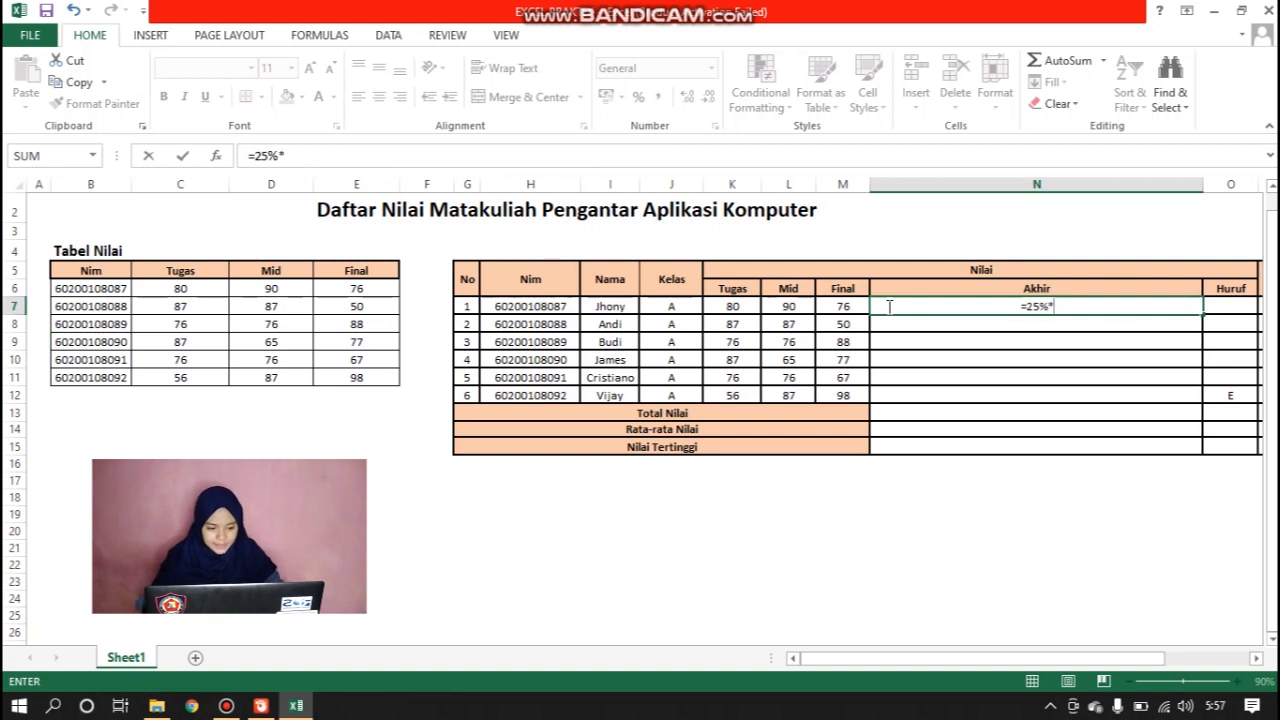
{"action": "left_click", "coordinate": [733, 307]}
{"action": "type", "text": "+"}
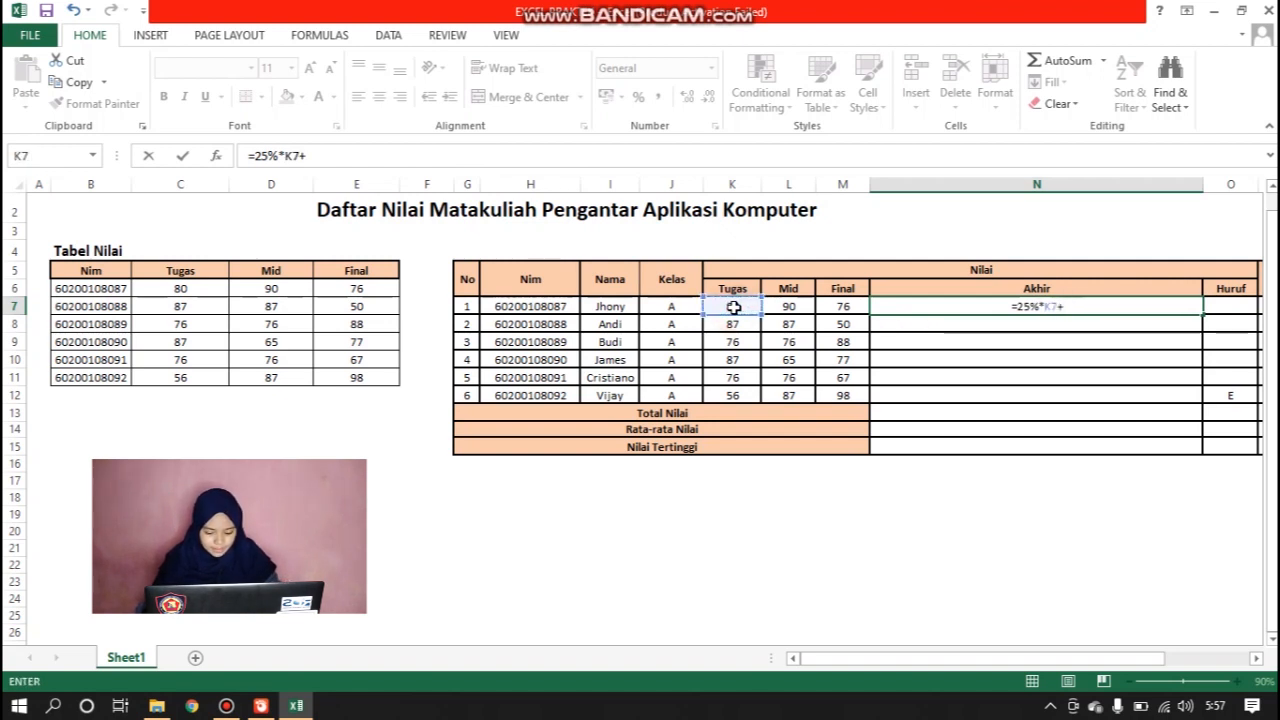
Complete the N7 formula by adding 35% of the Mid score and 40% of the Final score, 35%*L7+40%*M7
{"action": "type", "text": "35"}
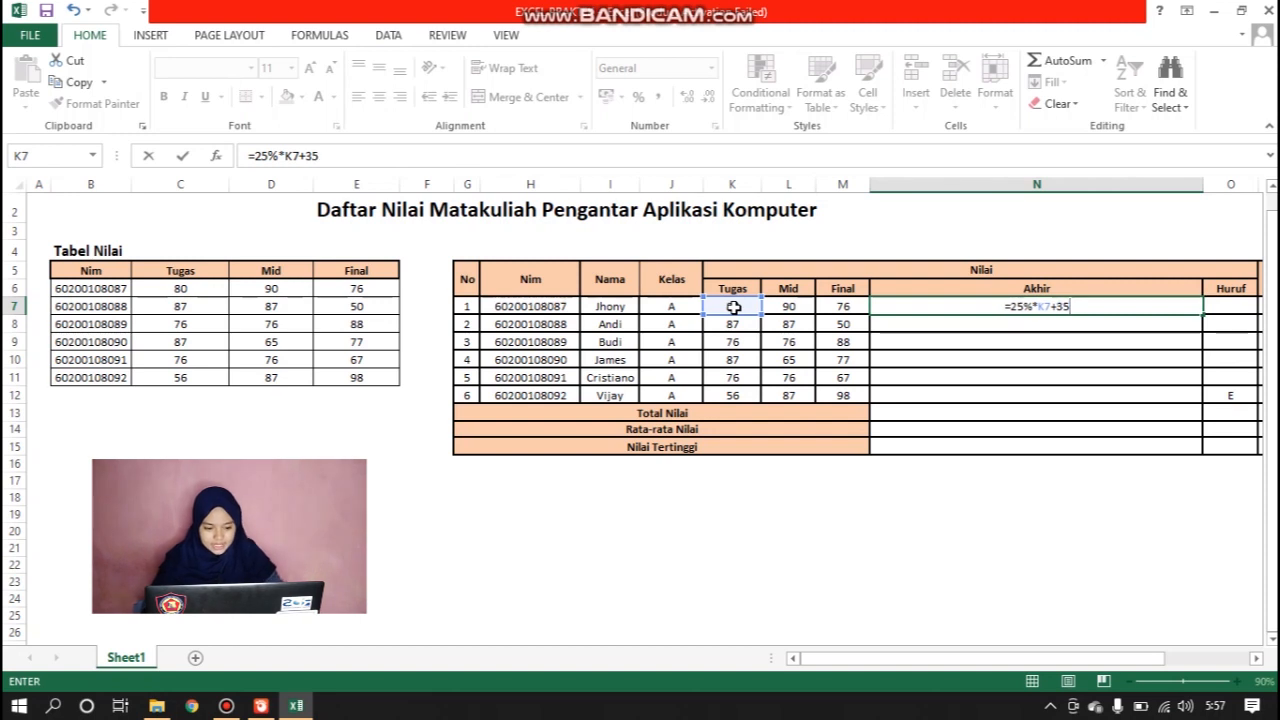
{"action": "type", "text": "%"}
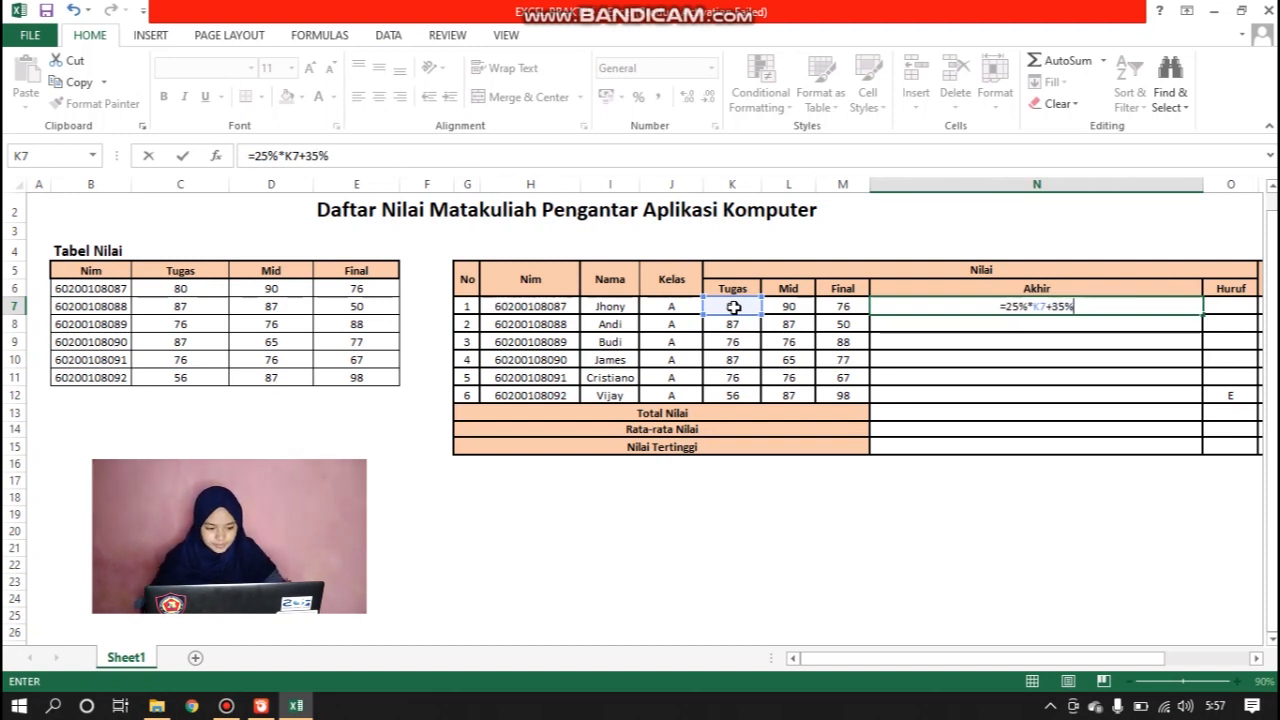
{"action": "type", "text": "*"}
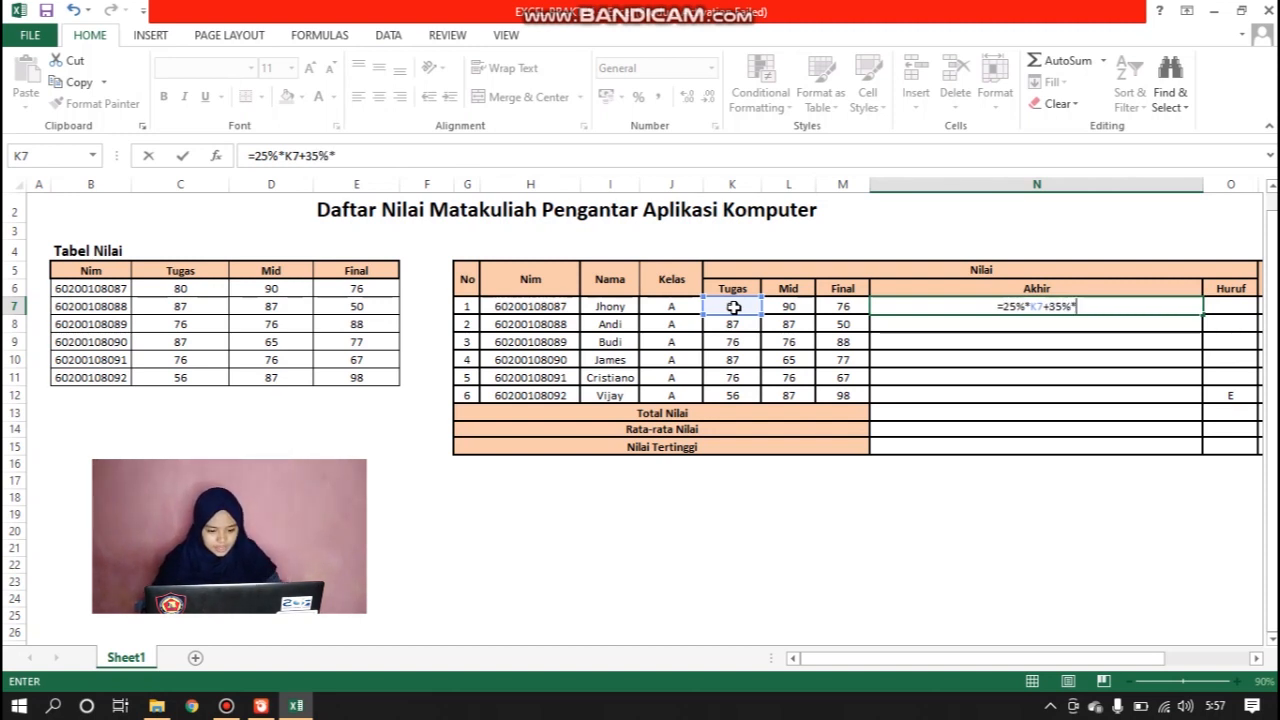
{"action": "left_click", "coordinate": [783, 307]}
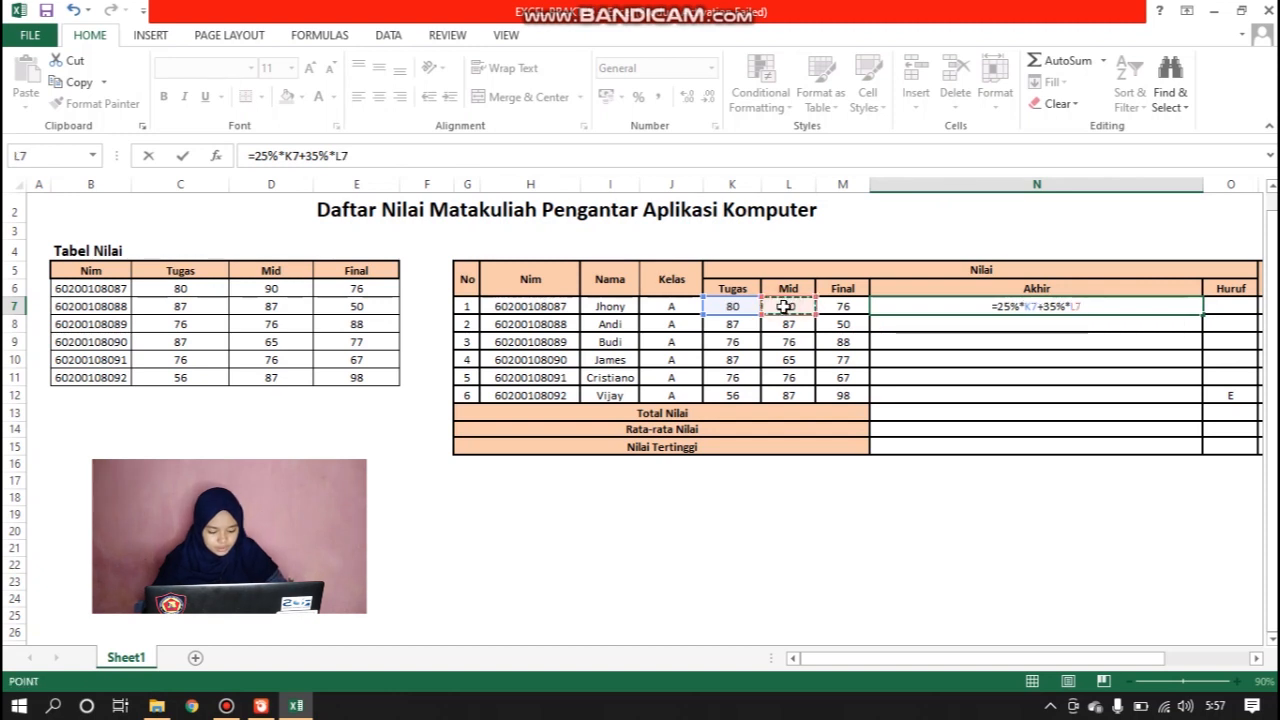
{"action": "type", "text": "+40"}
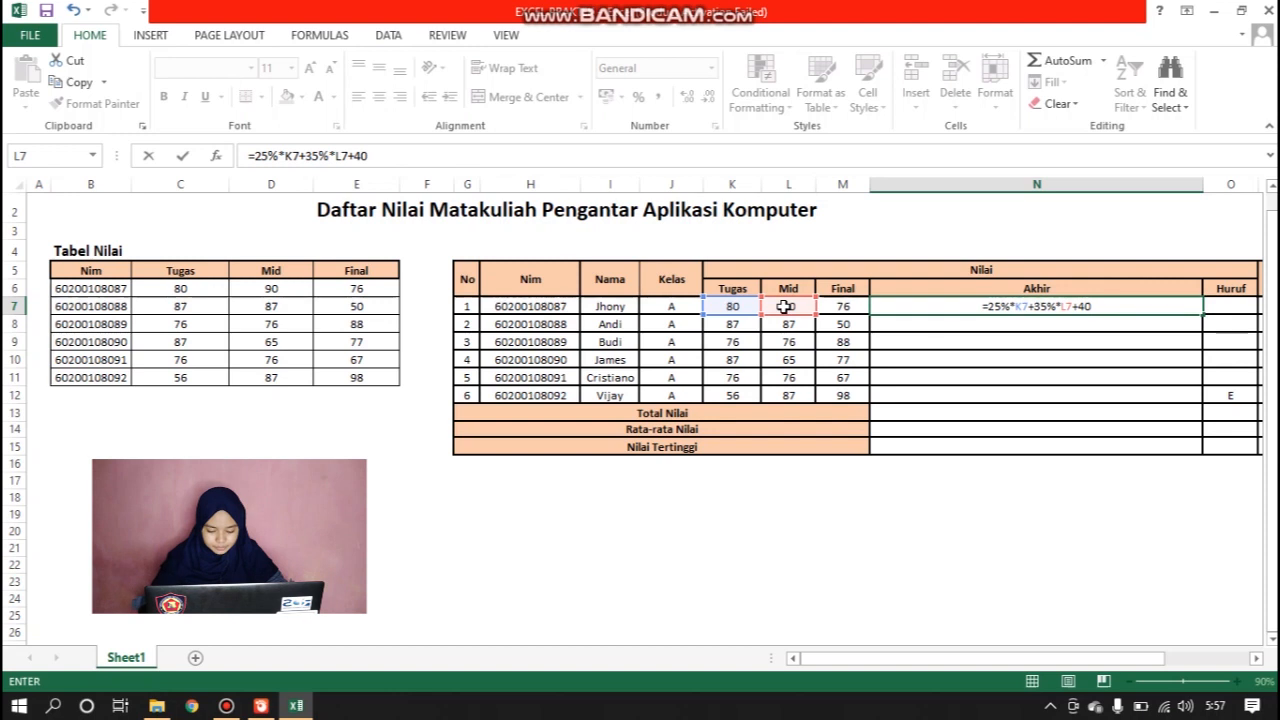
{"action": "type", "text": "%*"}
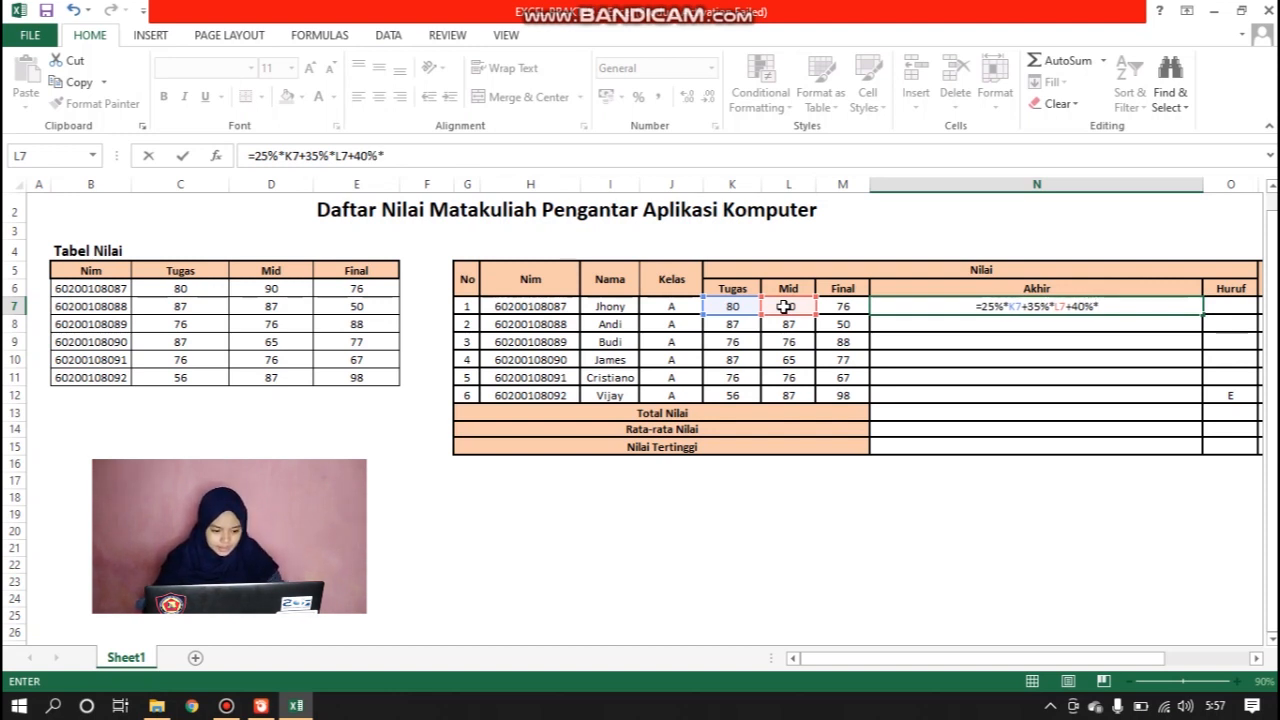
{"action": "left_click", "coordinate": [841, 307]}
{"action": "key", "text": "Return"}
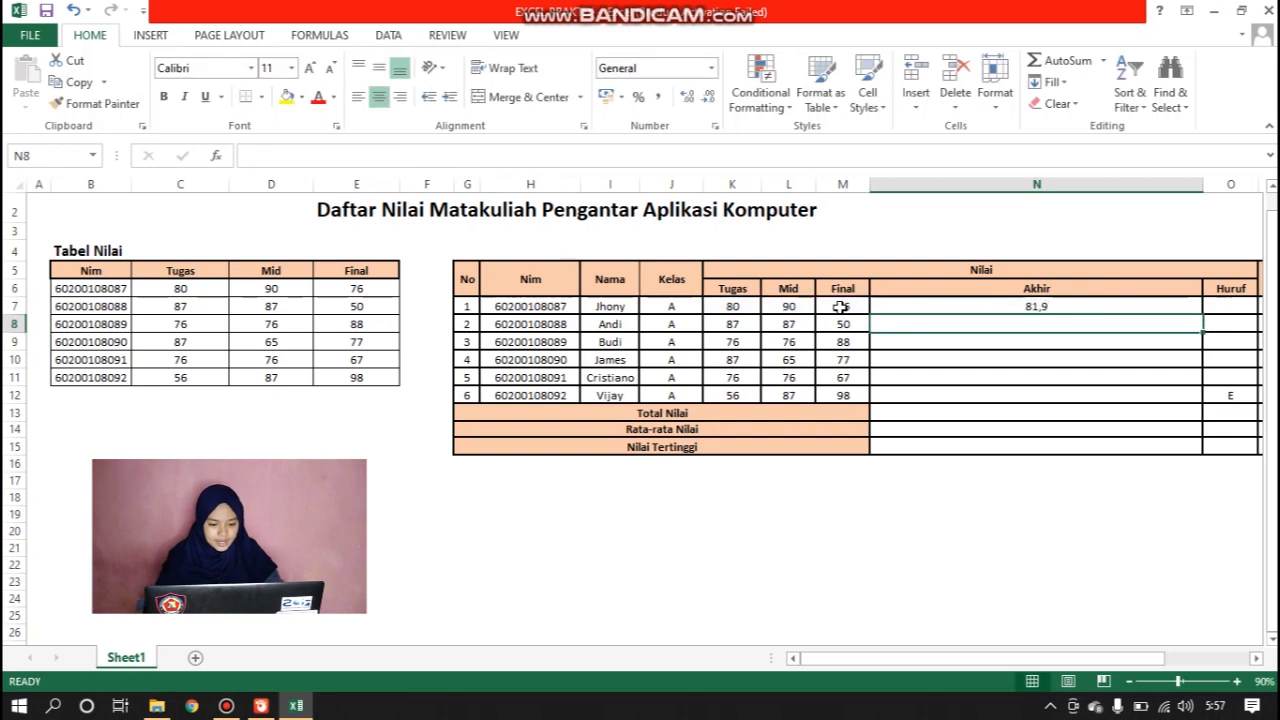
Copy the Akhir formula from N7 down through N12
{"action": "left_click", "coordinate": [1065, 306]}
{"action": "left_click", "coordinate": [1052, 320]}
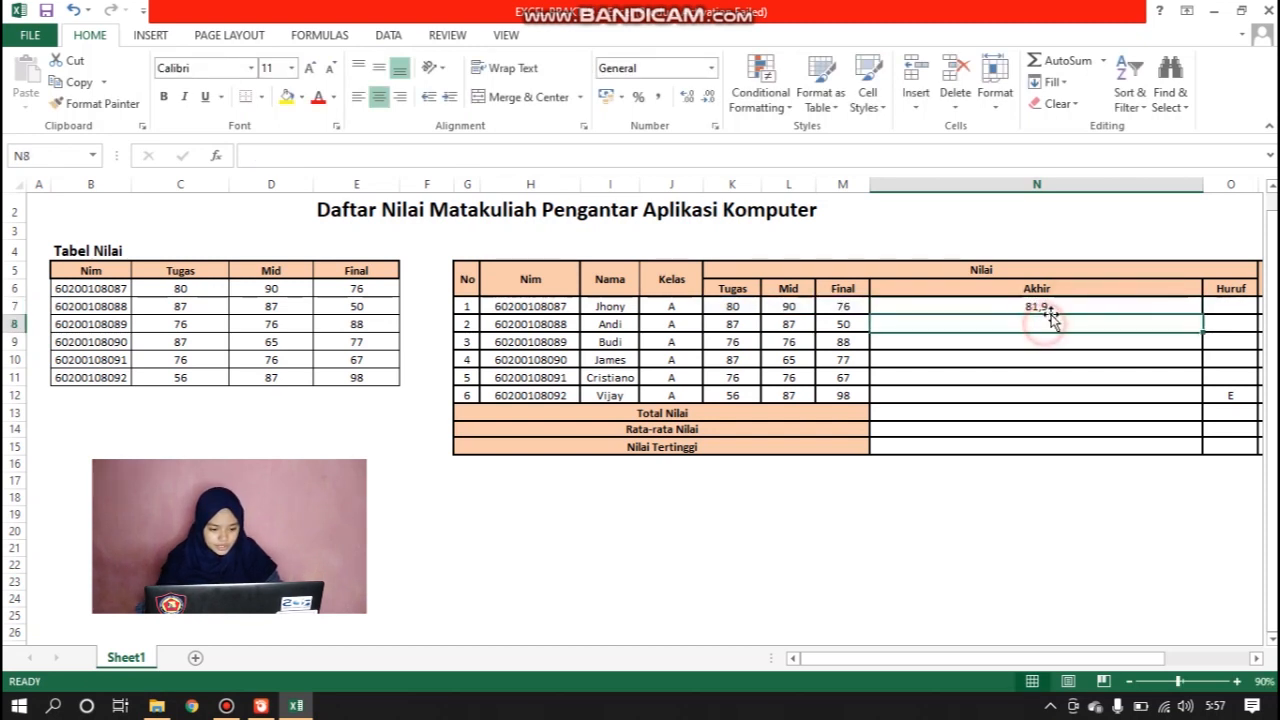
{"action": "left_click", "coordinate": [1050, 309]}
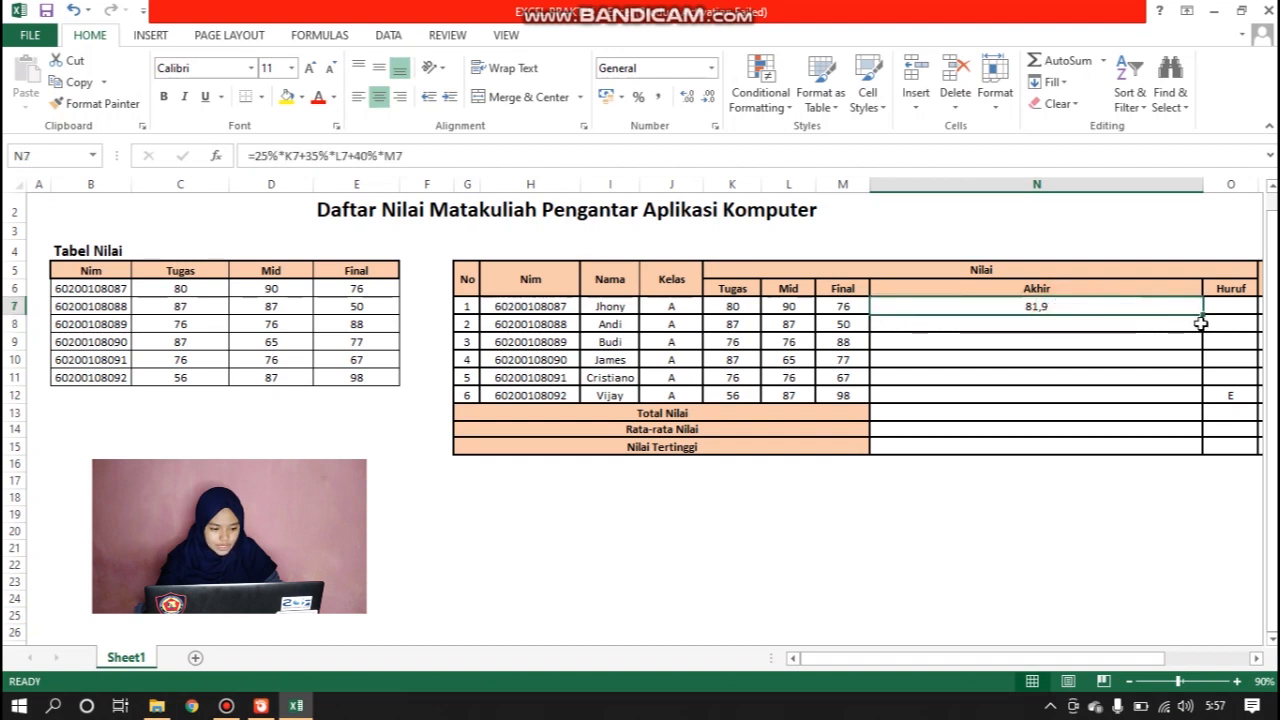
{"action": "left_click_drag", "start_coordinate": [1206, 312], "coordinate": [1204, 385]}
{"action": "left_click_drag", "start_coordinate": [1203, 394], "coordinate": [1203, 398]}
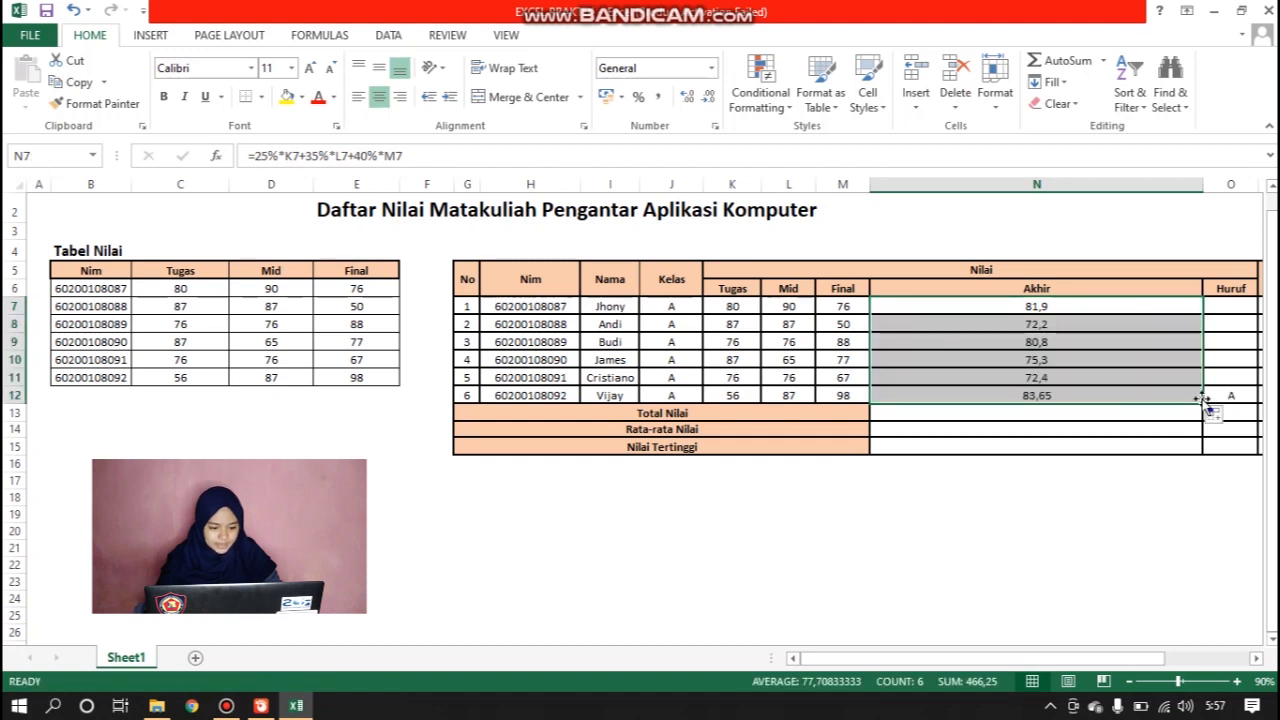
{"action": "left_click", "coordinate": [1150, 340]}
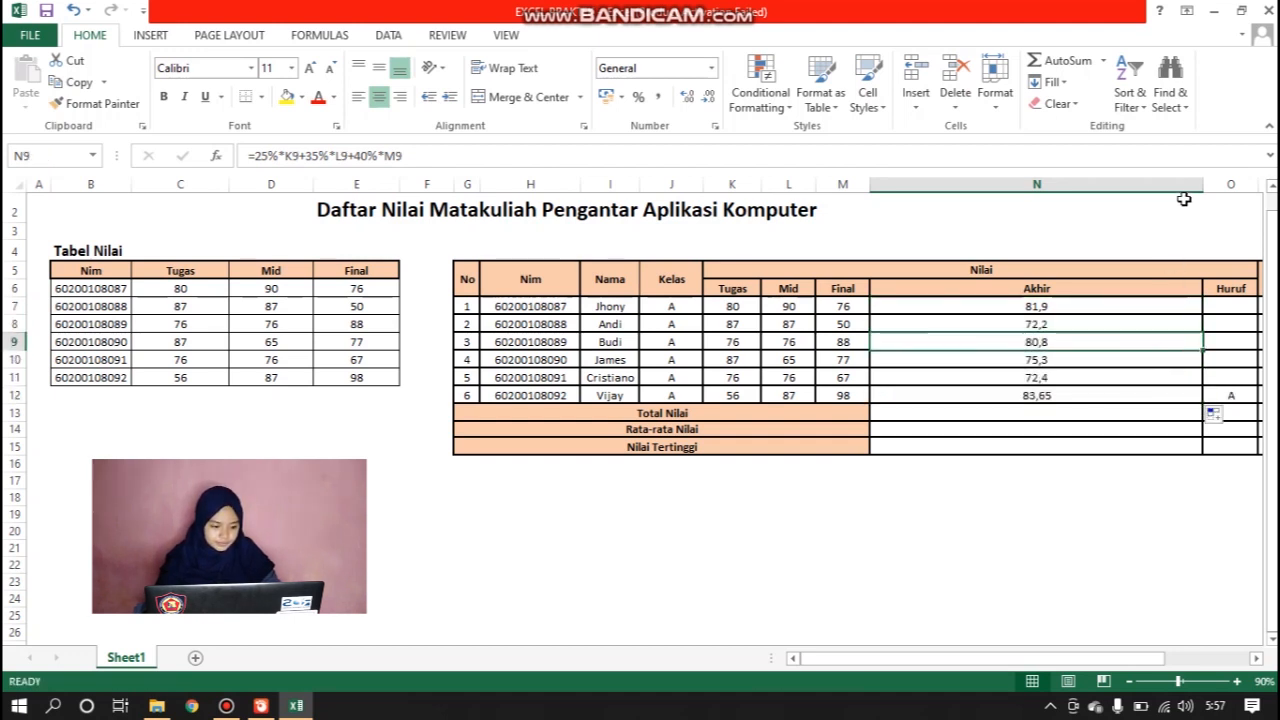
Narrow the Akhir column N to fit its grades and widen the Huruf column O
{"action": "left_click_drag", "start_coordinate": [1183, 200], "coordinate": [966, 203]}
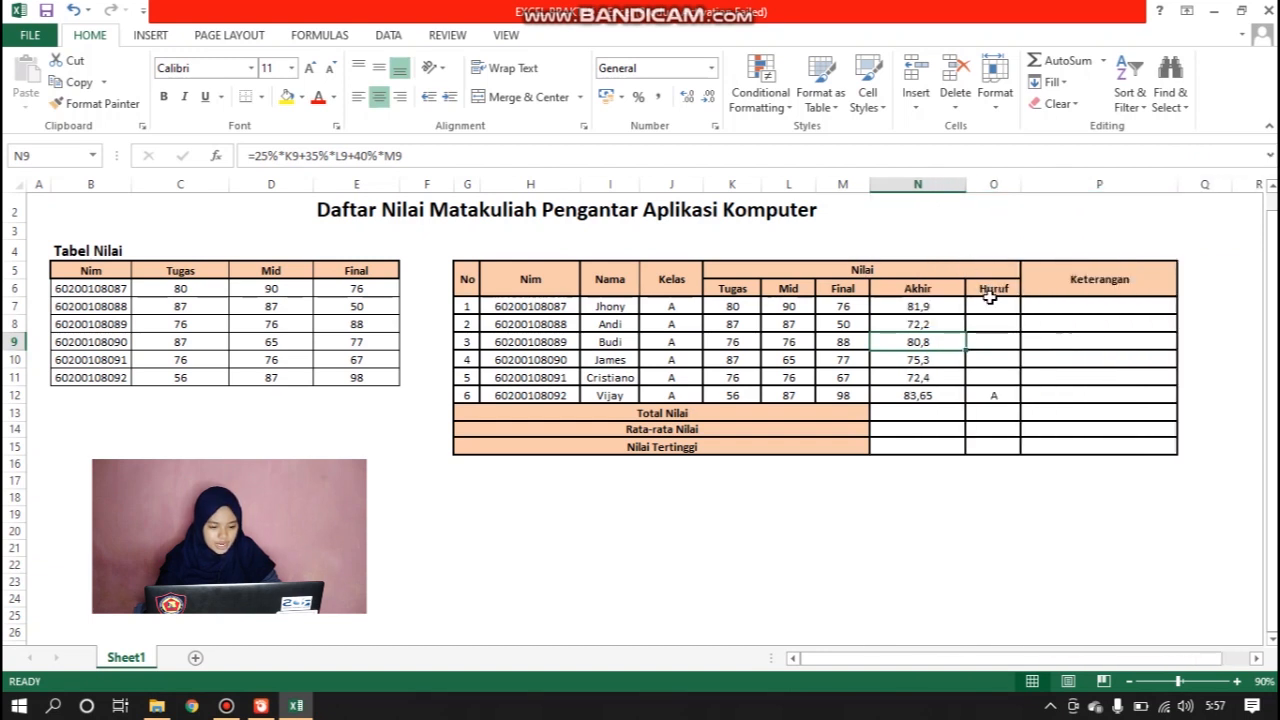
{"action": "left_click", "coordinate": [990, 305]}
{"action": "left_click_drag", "start_coordinate": [1022, 187], "coordinate": [1103, 184]}
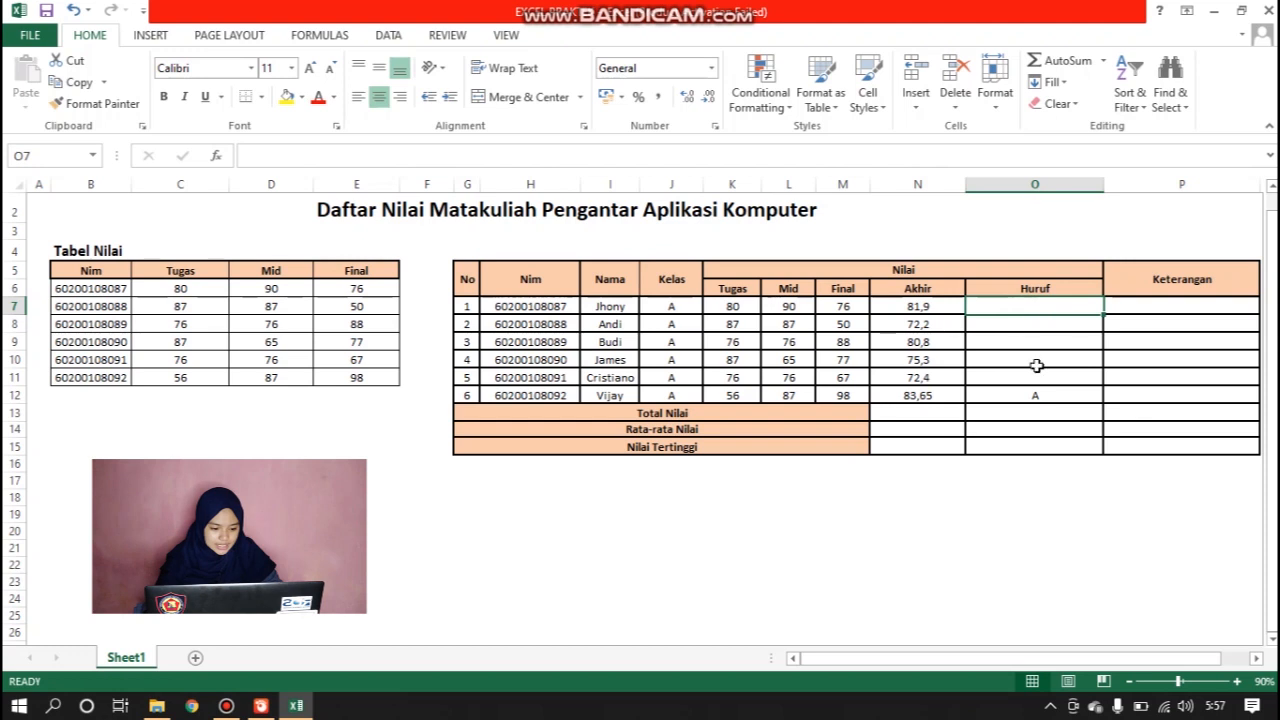
Clear the leftover formula from cell O12 and widen the Huruf column O further
{"action": "left_click", "coordinate": [1038, 396]}
{"action": "key", "text": "BackSpace"}
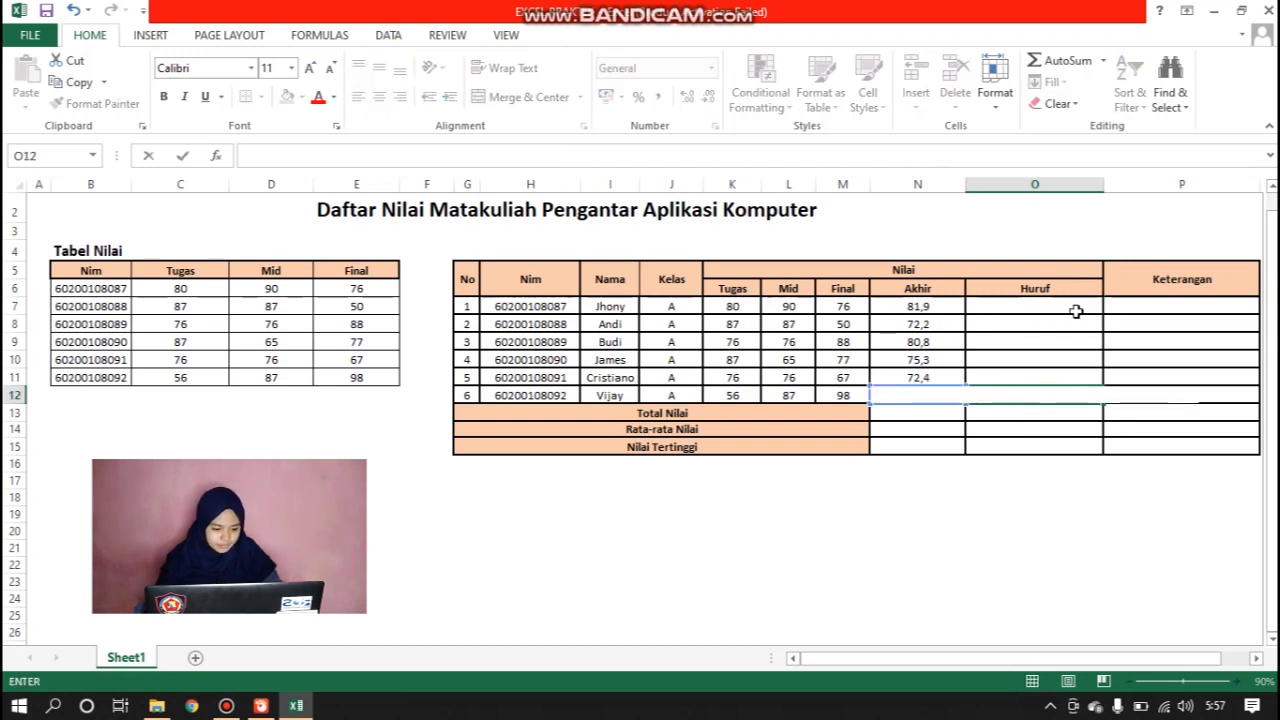
{"action": "left_click", "coordinate": [1018, 310]}
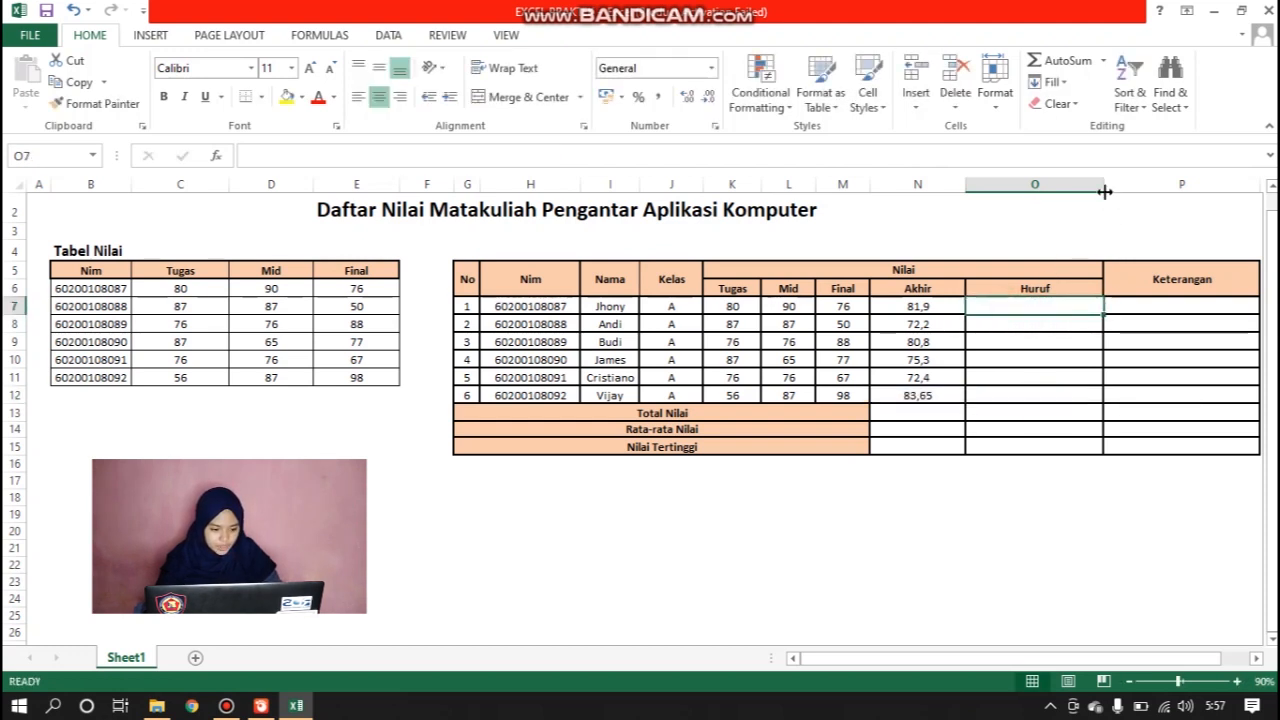
{"action": "left_click_drag", "start_coordinate": [1105, 182], "coordinate": [1162, 181]}
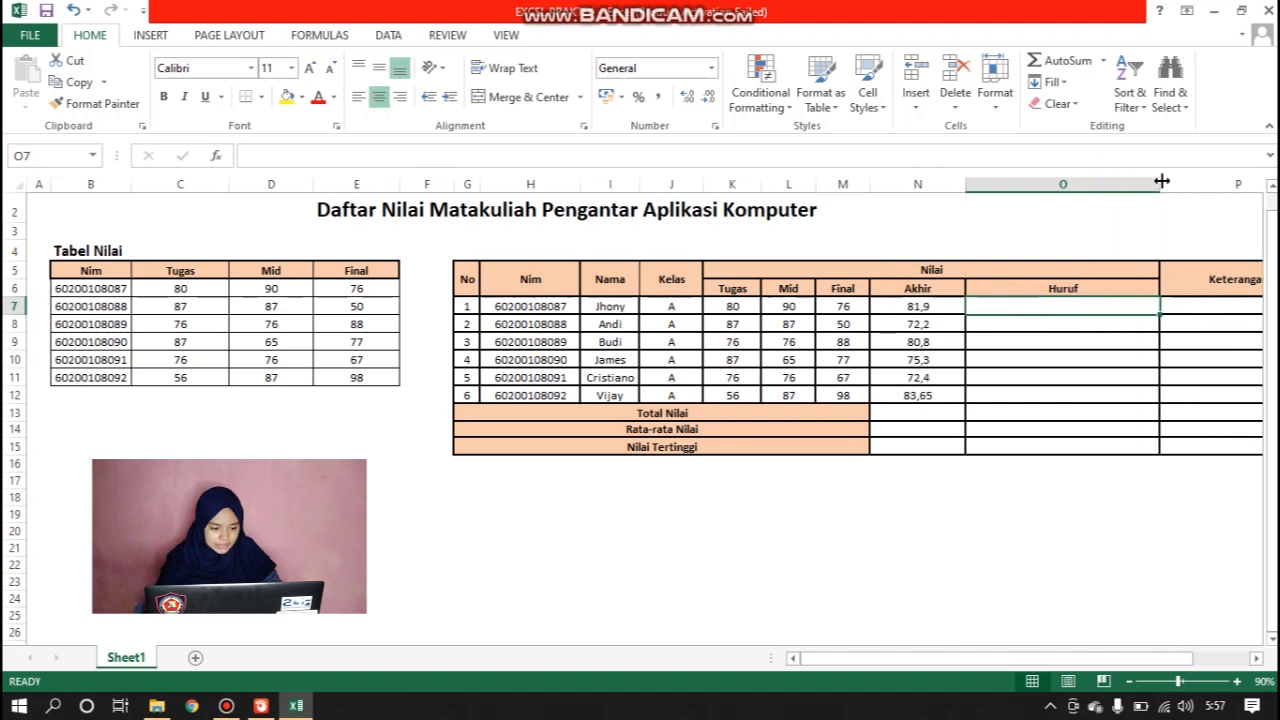
Start an IF formula in cell O7 of the Huruf column with the Akhir grade N7 as the tested cell
{"action": "double_click", "coordinate": [1009, 307]}
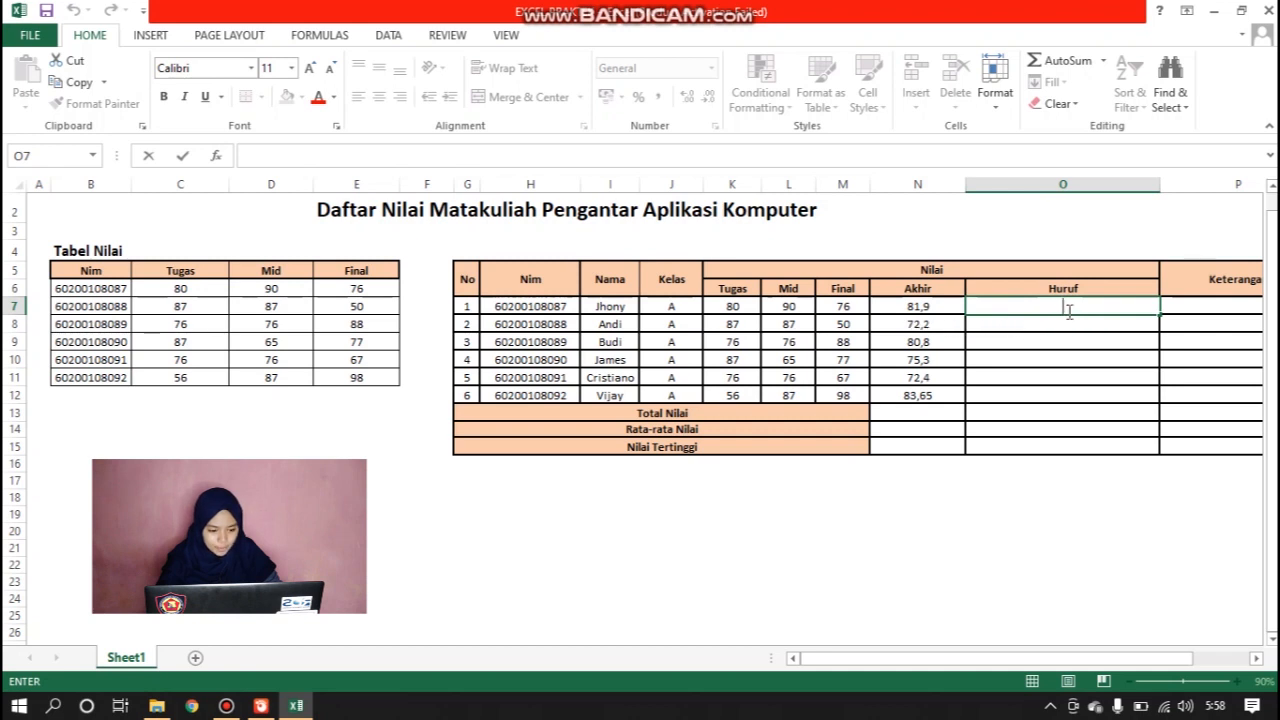
{"action": "type", "text": "="}
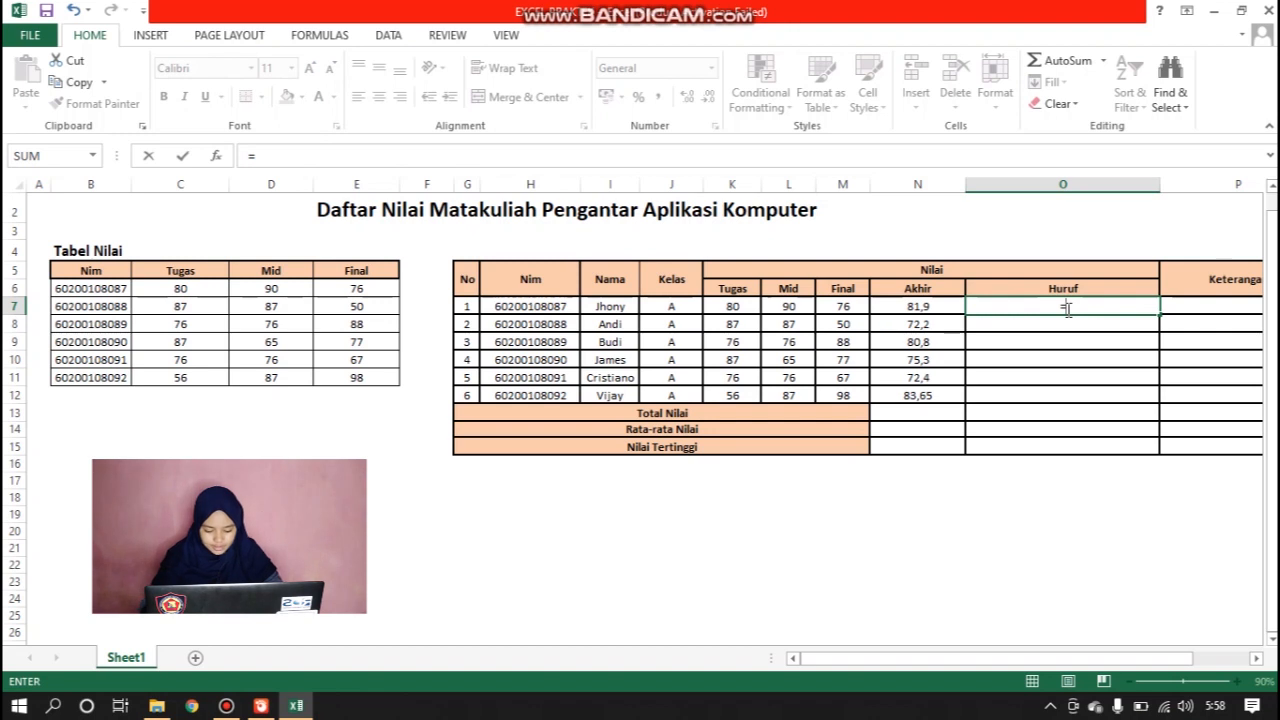
{"action": "type", "text": "if"}
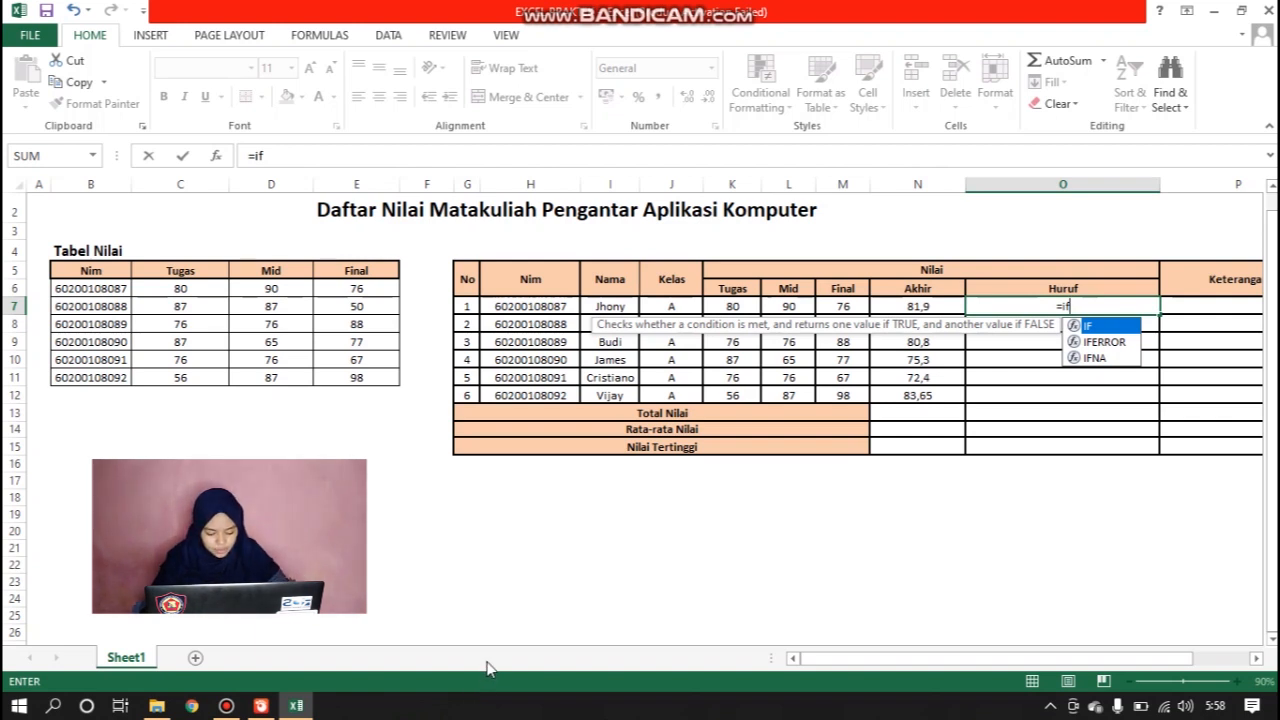
{"action": "type", "text": "("}
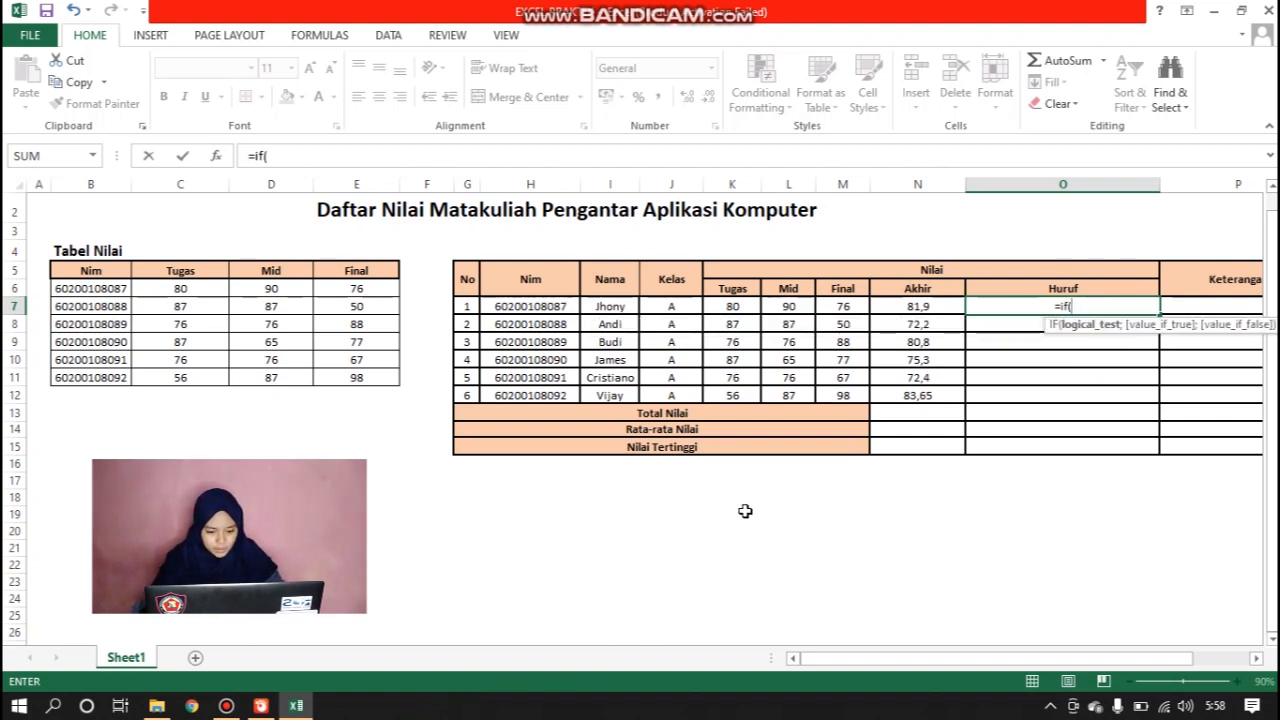
{"action": "left_click", "coordinate": [919, 310]}
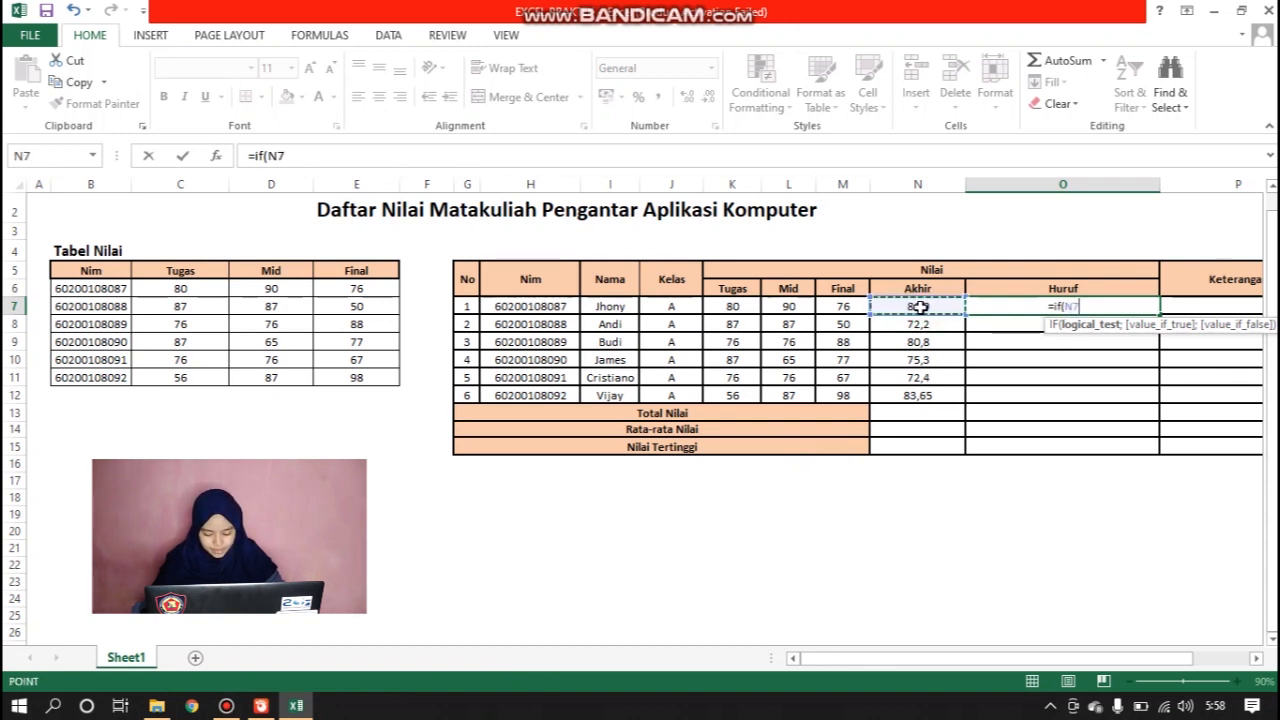
{"action": "type", "text": "+"}
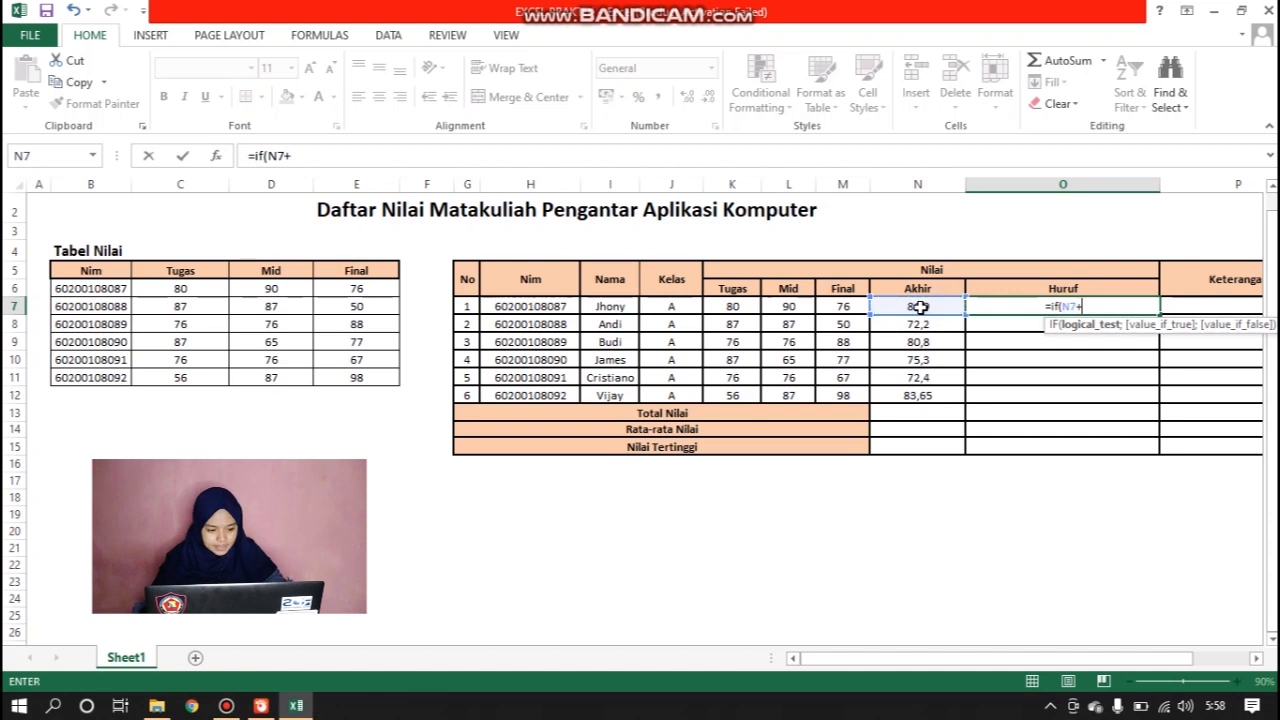
{"action": "key", "text": "BackSpace"}
{"action": "key", "text": "BackSpace"}
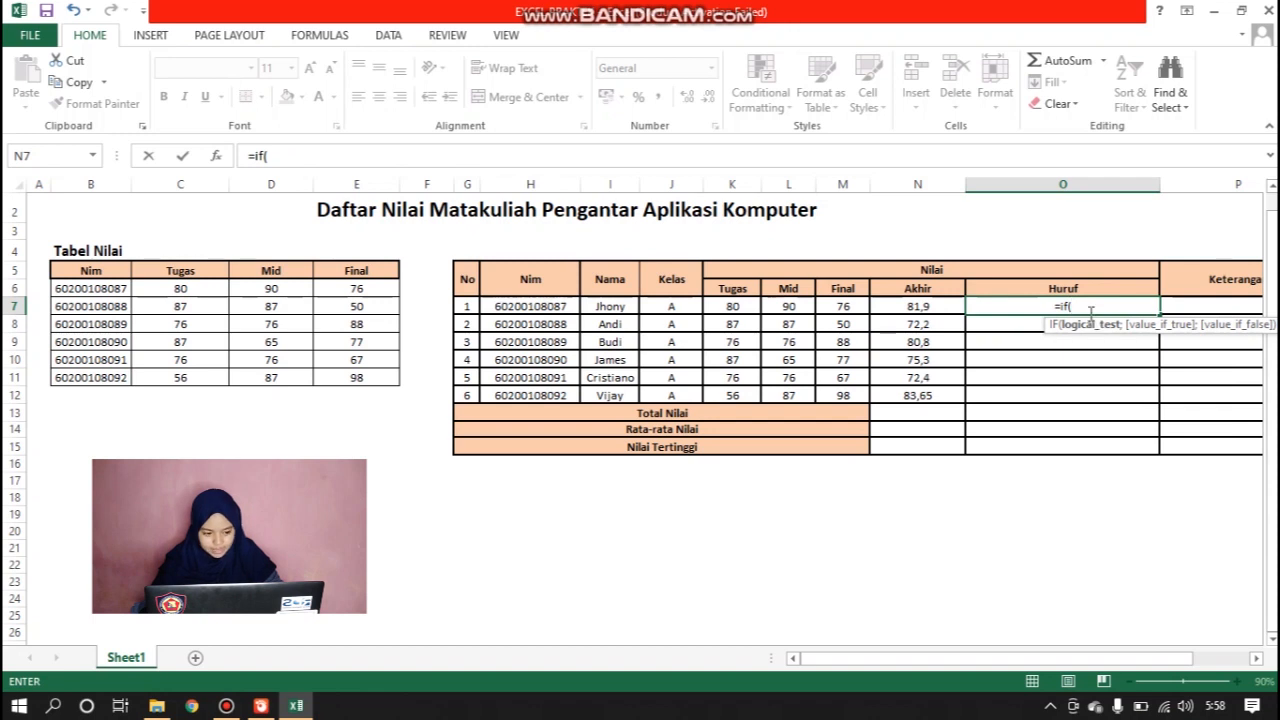
{"action": "left_click", "coordinate": [909, 304]}
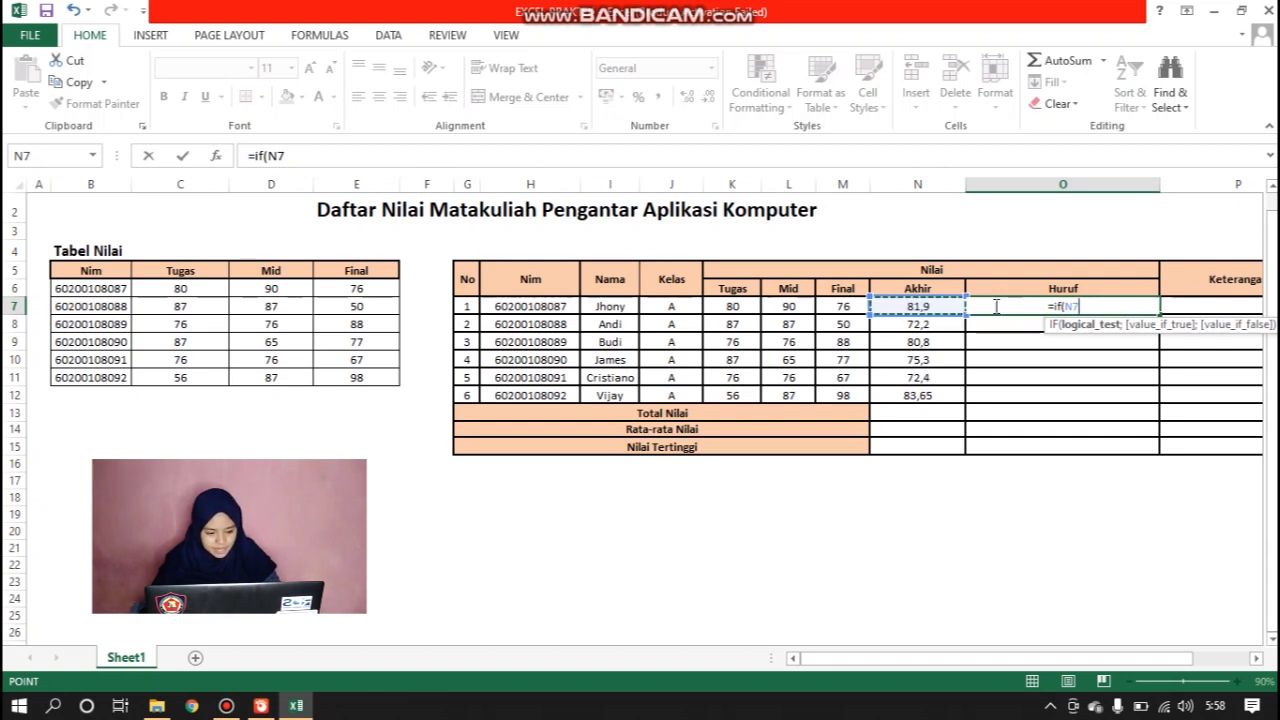
Complete the O7 condition as N7>=80 and return "A" when it is true
{"action": "type", "text": ">+"}
{"action": "key", "text": "BackSpace"}
{"action": "type", "text": "="}
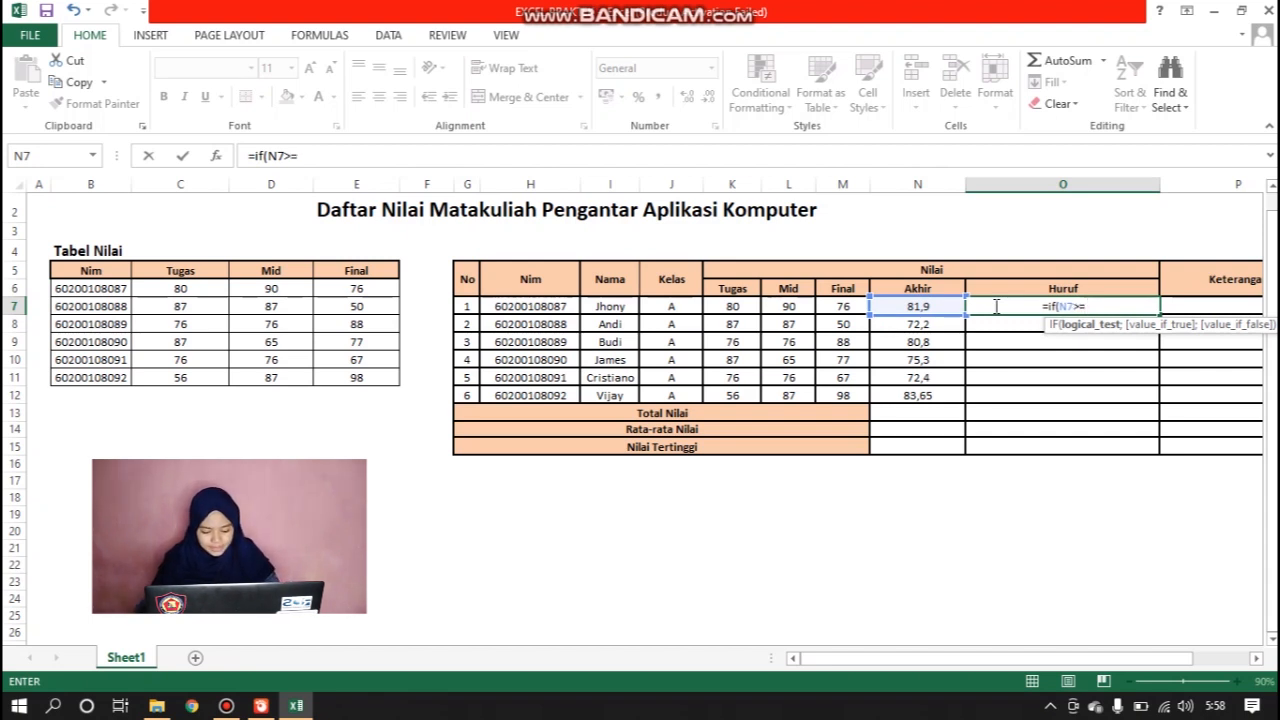
{"action": "type", "text": "80"}
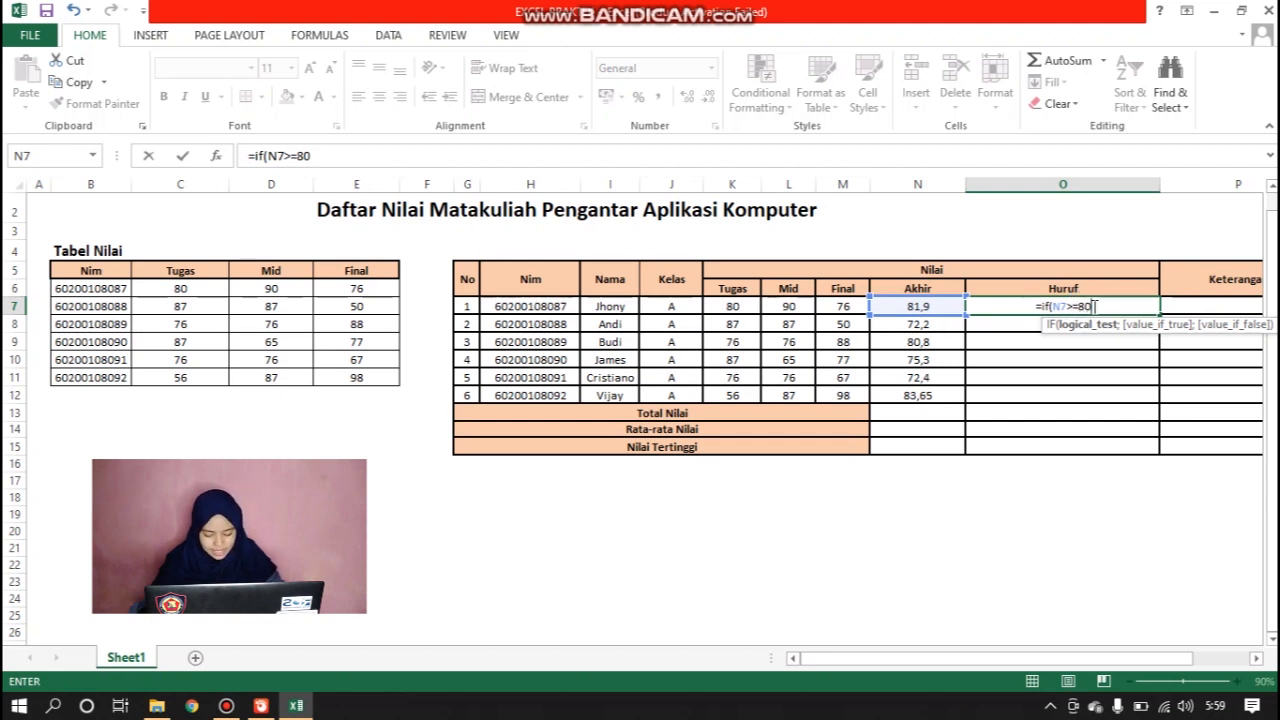
{"action": "type", "text": ";\""}
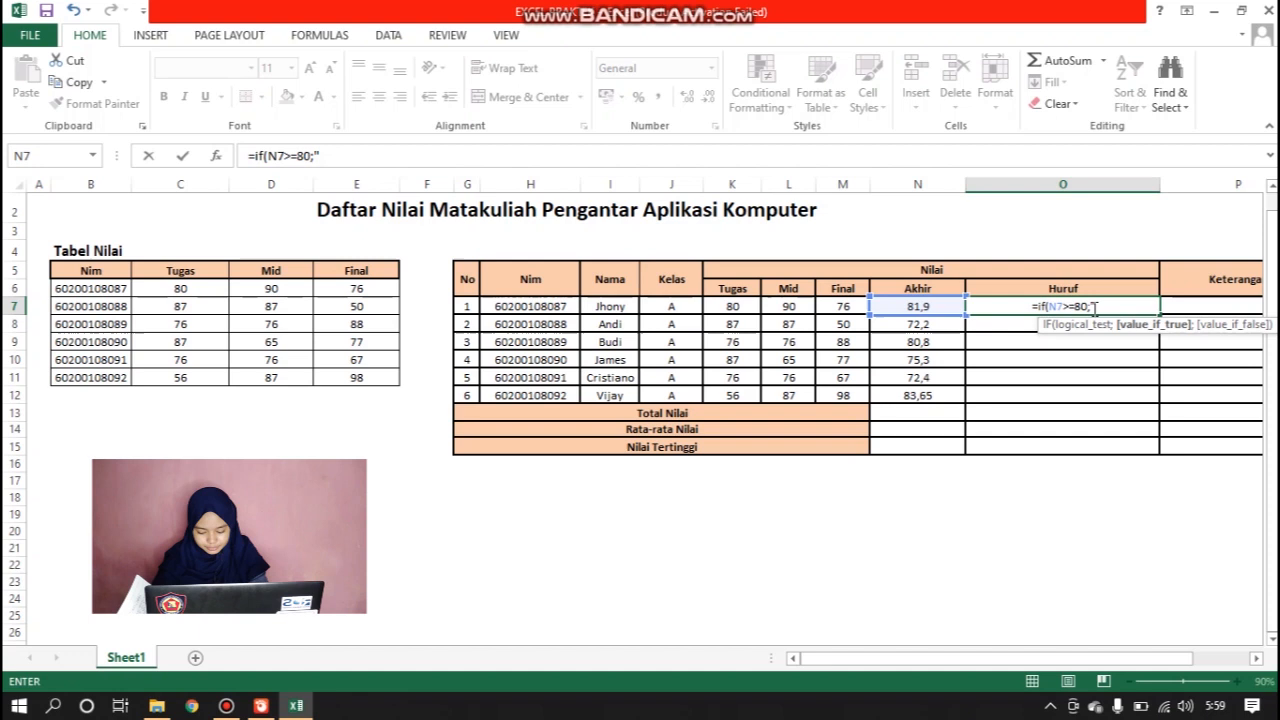
{"action": "type", "text": "A"}
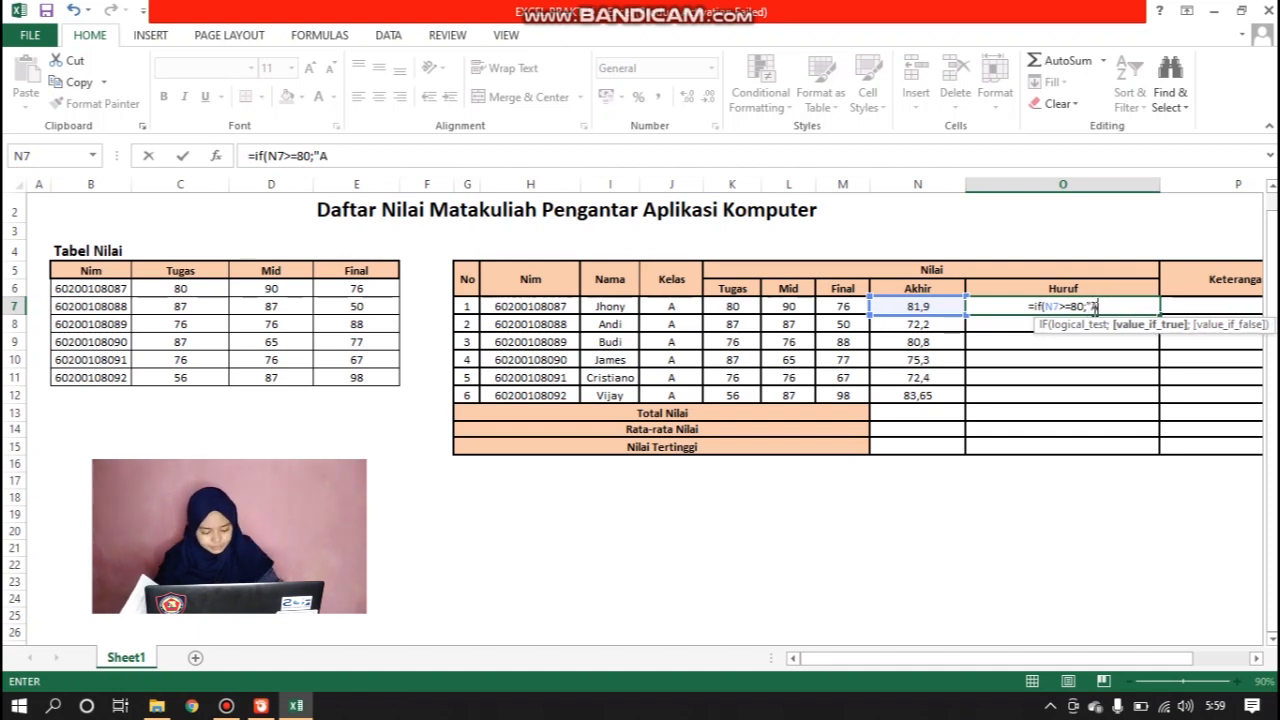
{"action": "type", "text": "\""}
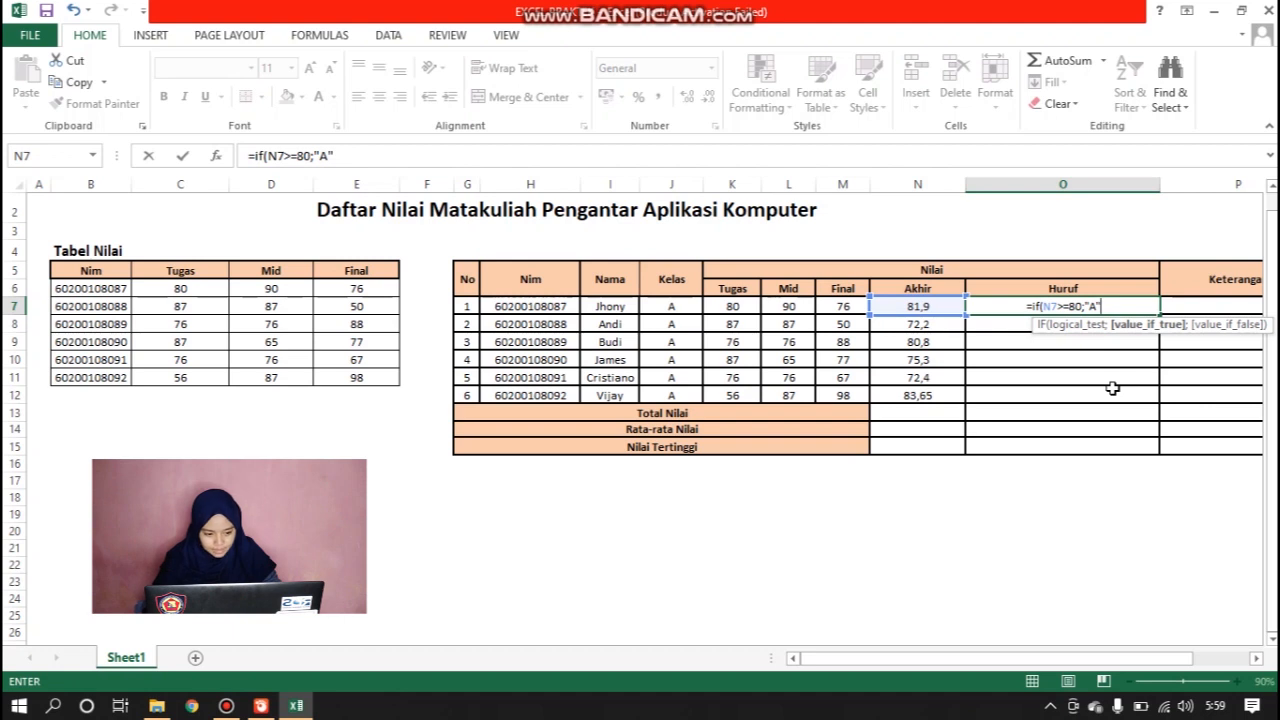
{"action": "type", "text": ";"}
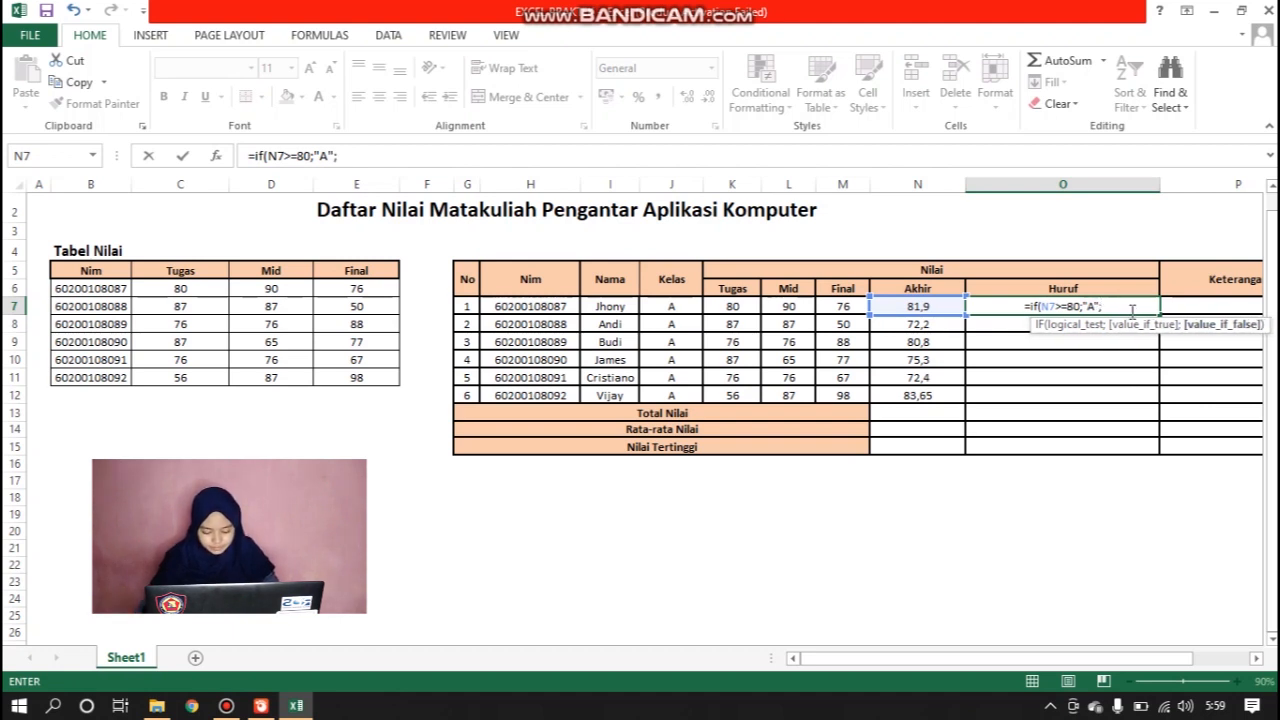
Nest a second IF in the O7 formula that returns "B" when N7>=60
{"action": "type", "text": "if"}
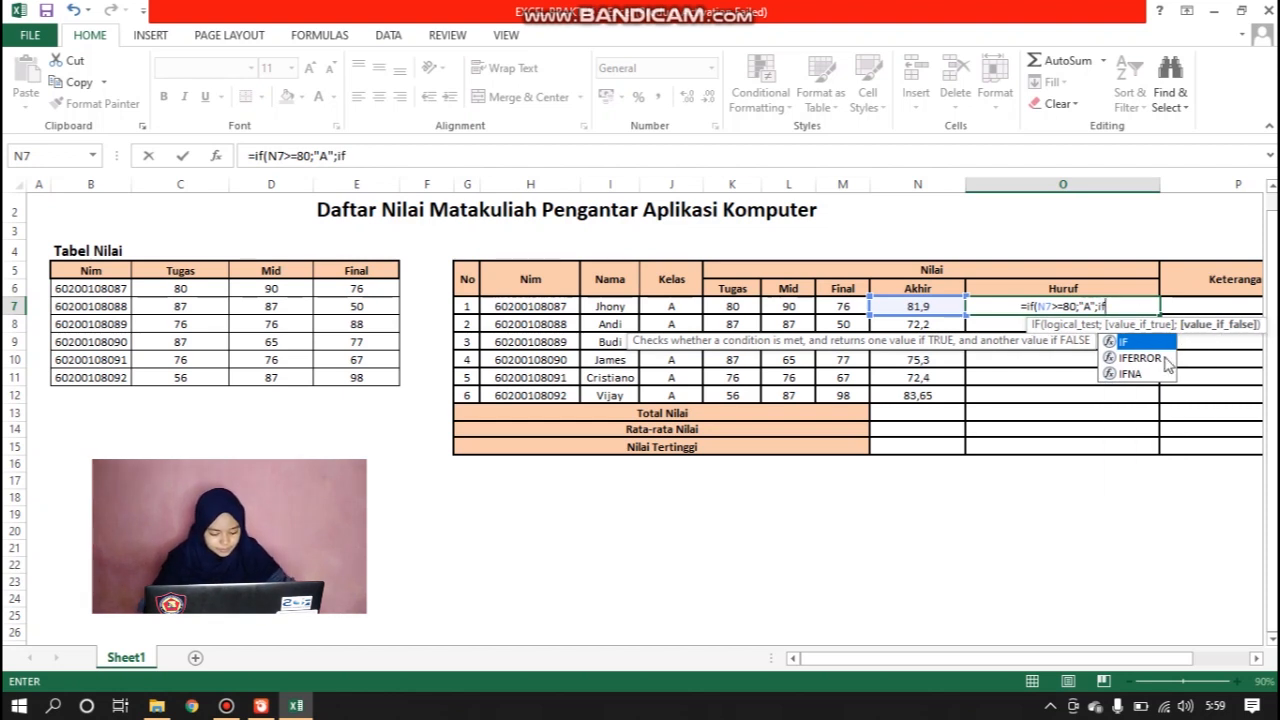
{"action": "type", "text": "("}
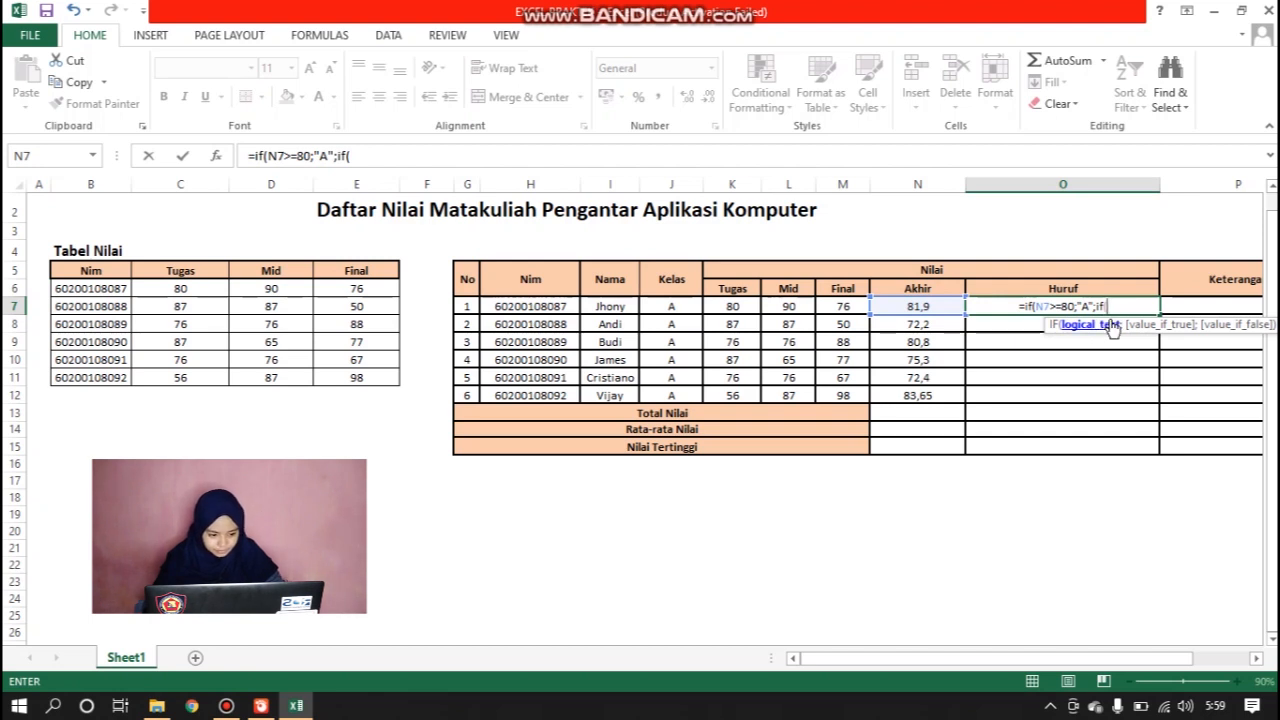
{"action": "left_click", "coordinate": [925, 306]}
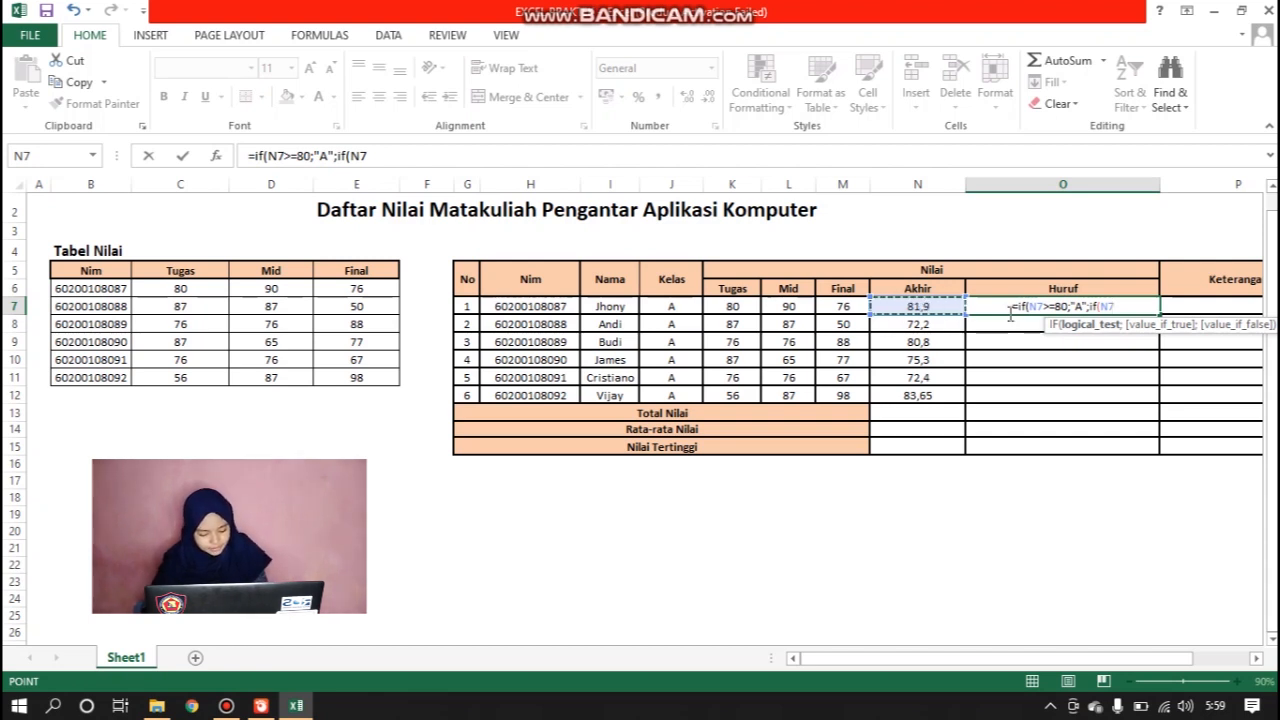
{"action": "type", "text": ">="}
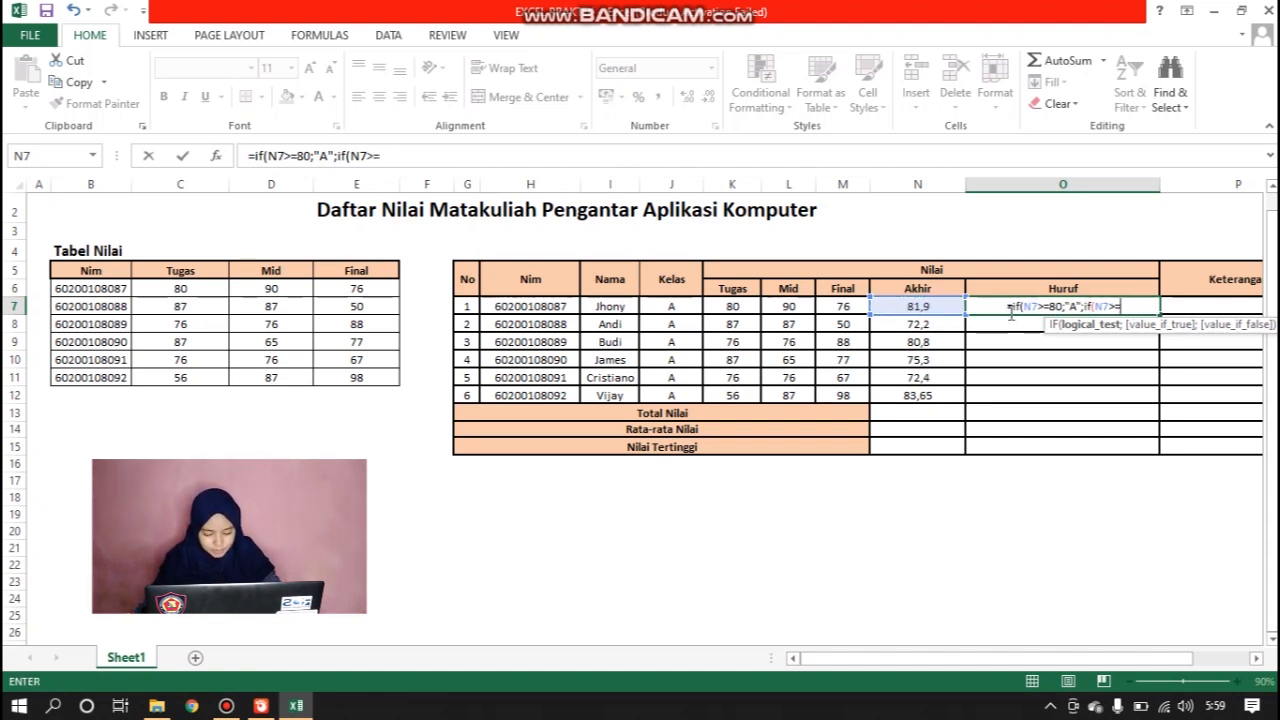
{"action": "type", "text": "60"}
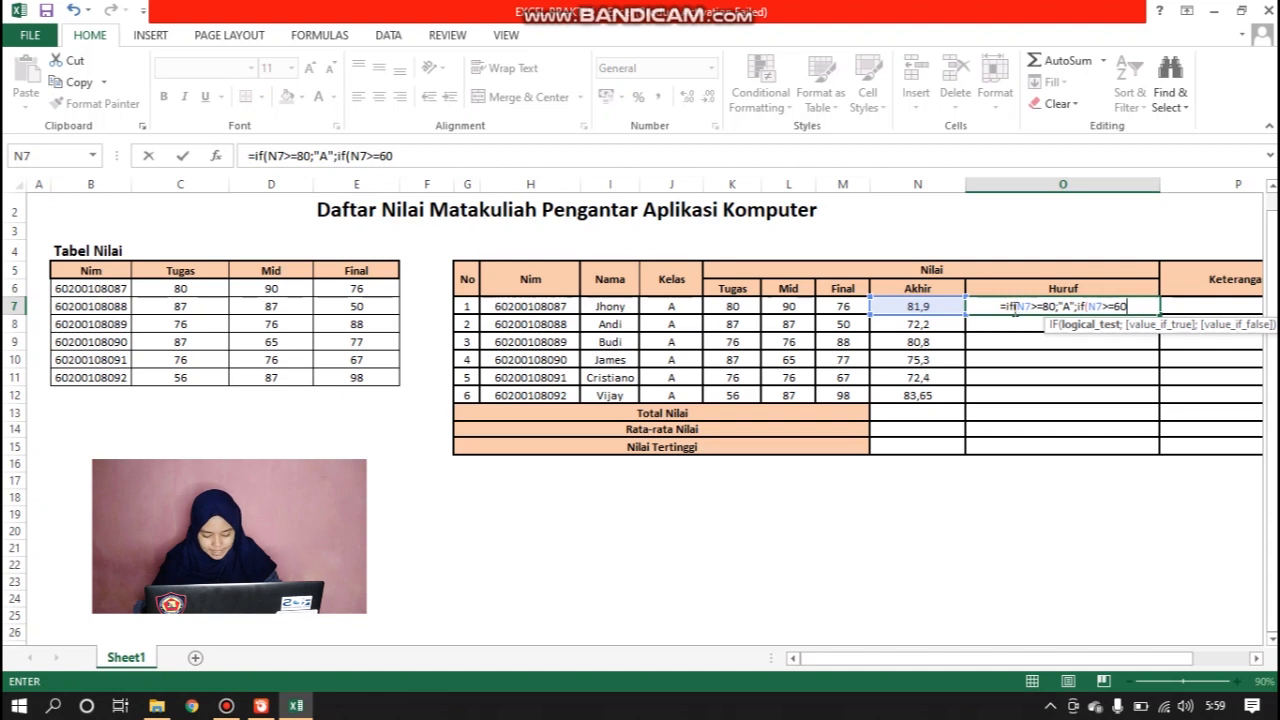
{"action": "type", "text": ";\""}
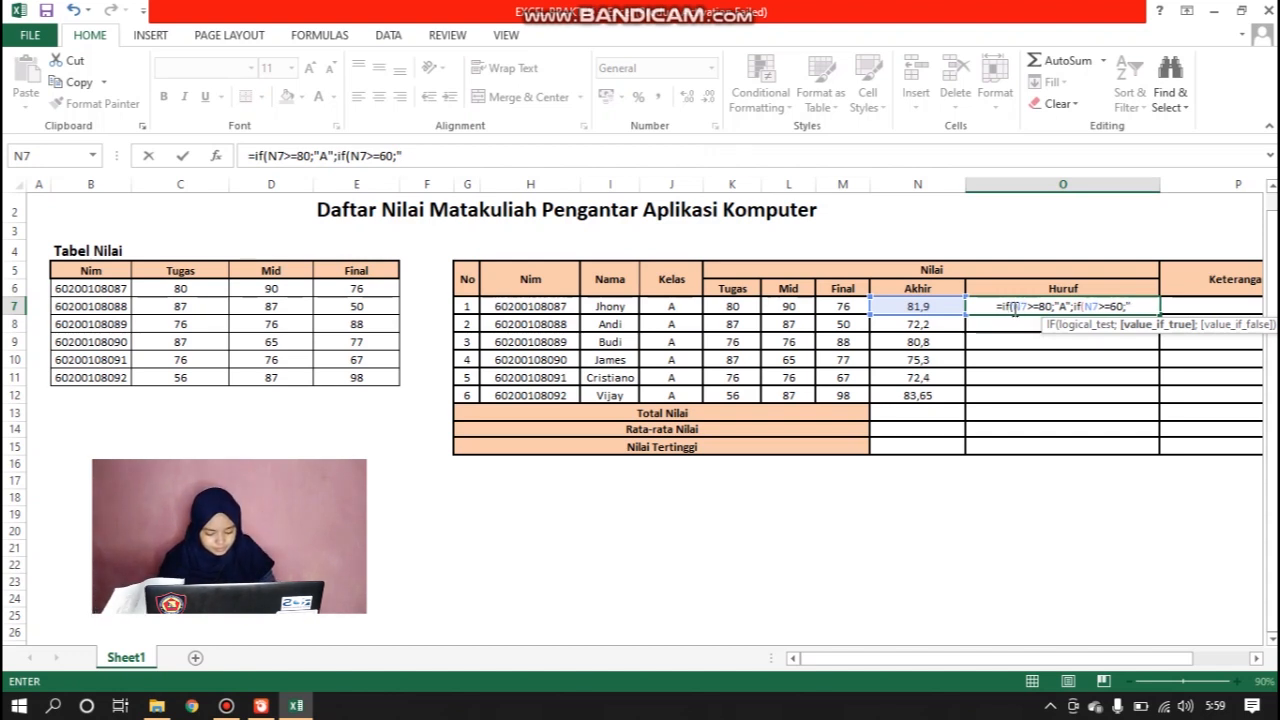
{"action": "type", "text": "B"}
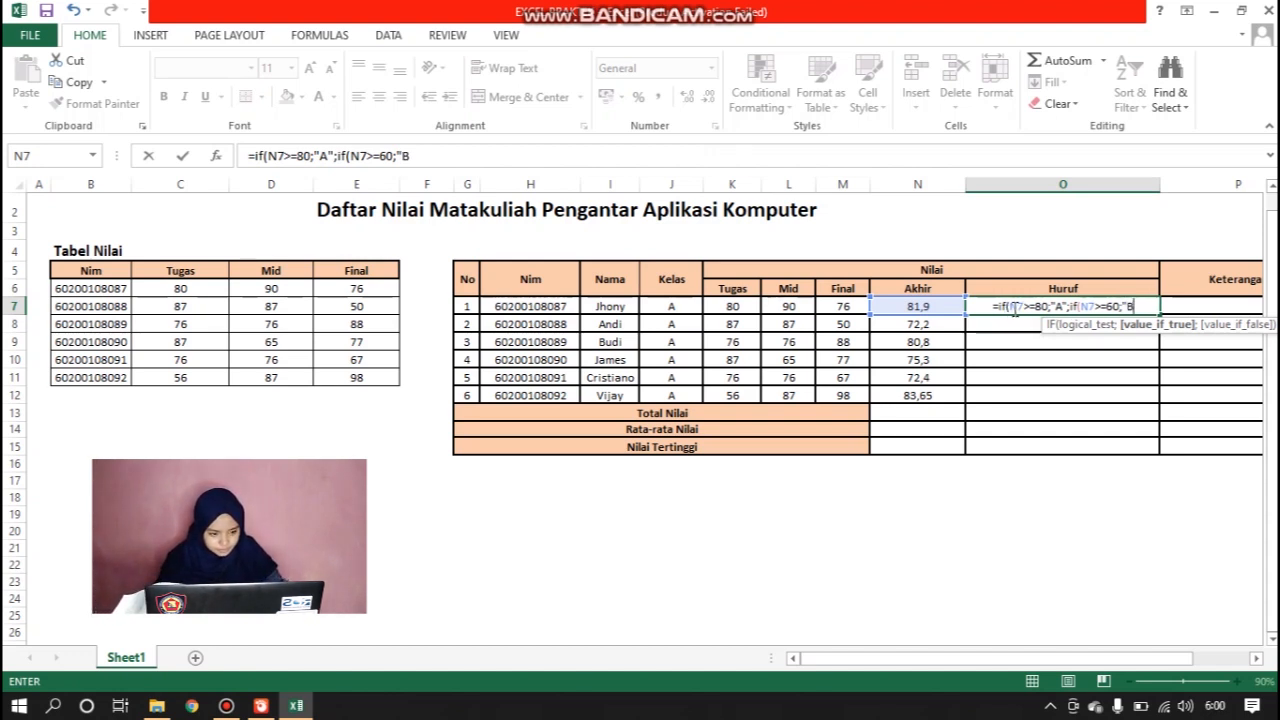
{"action": "type", "text": "\""}
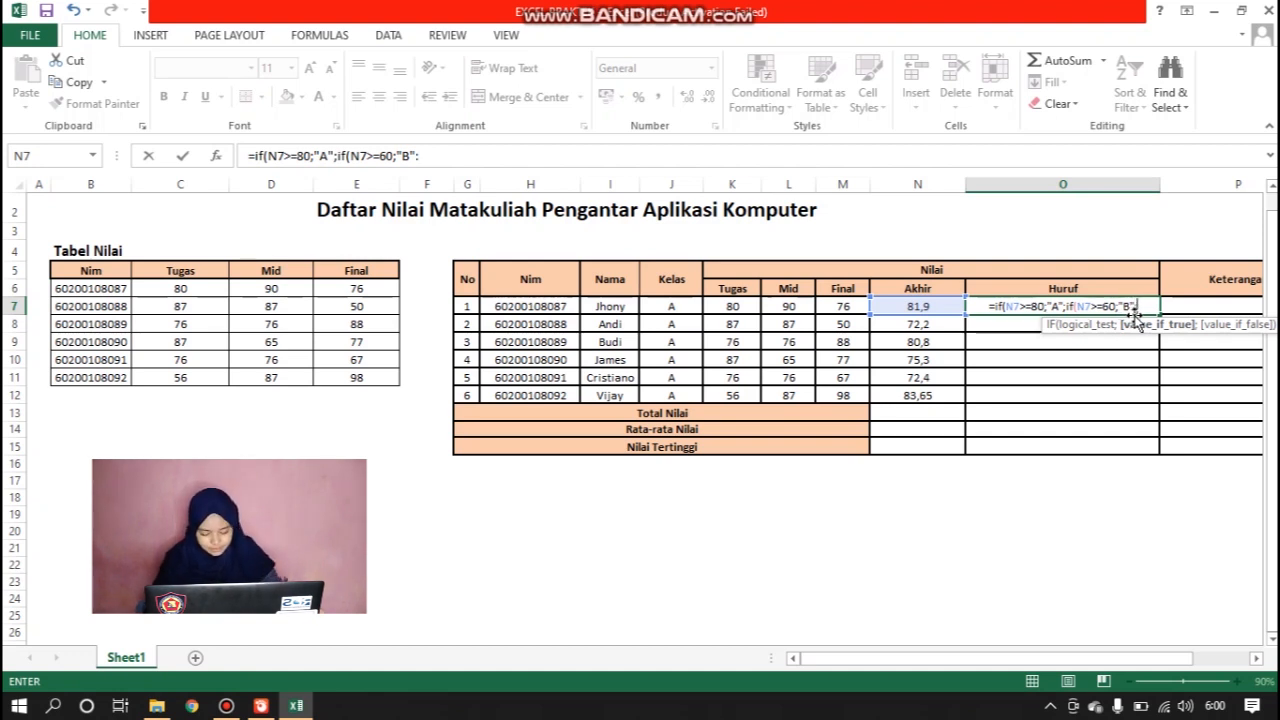
{"action": "type", "text": ";"}
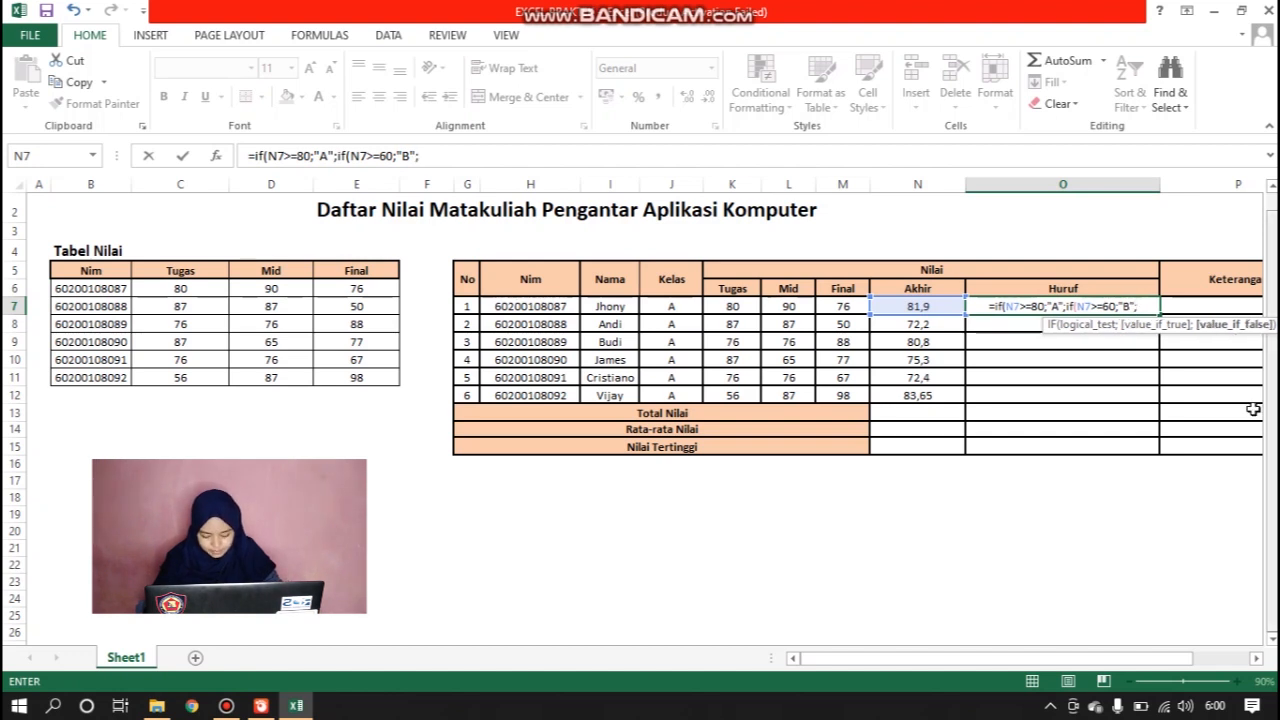
Nest a third IF in the O7 formula that returns "C" when N7>=50
{"action": "type", "text": "if"}
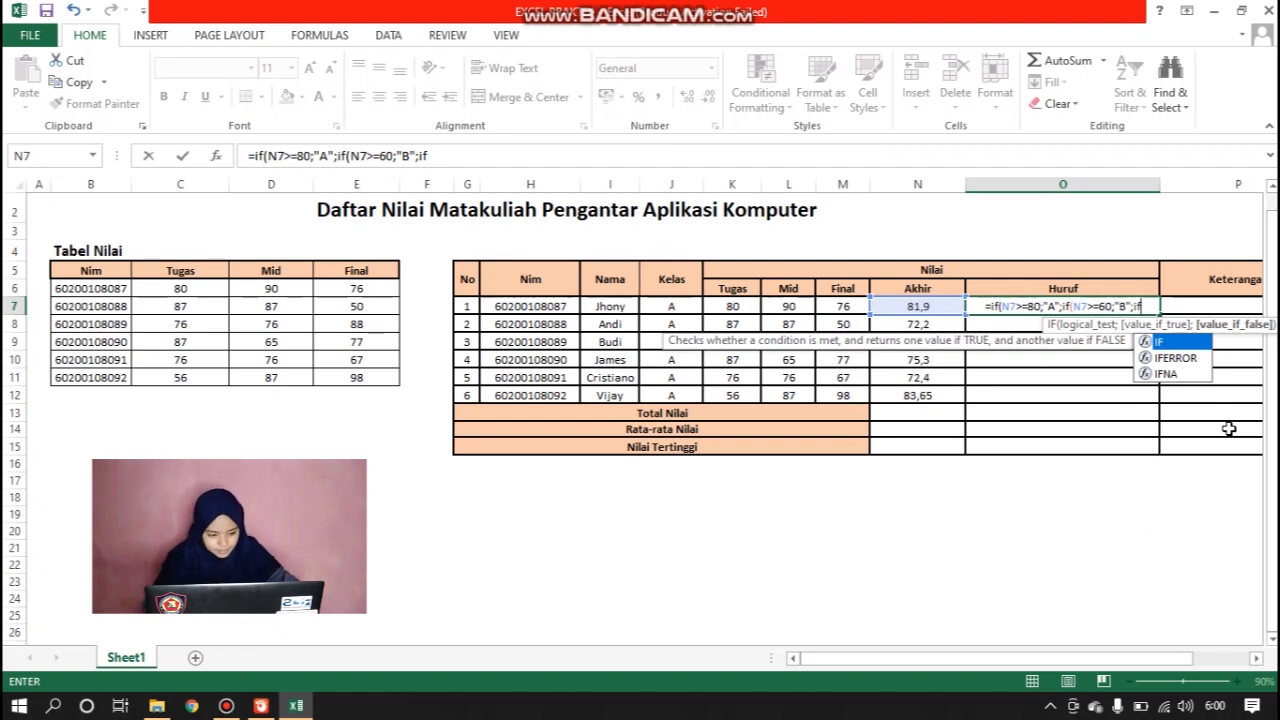
{"action": "type", "text": "("}
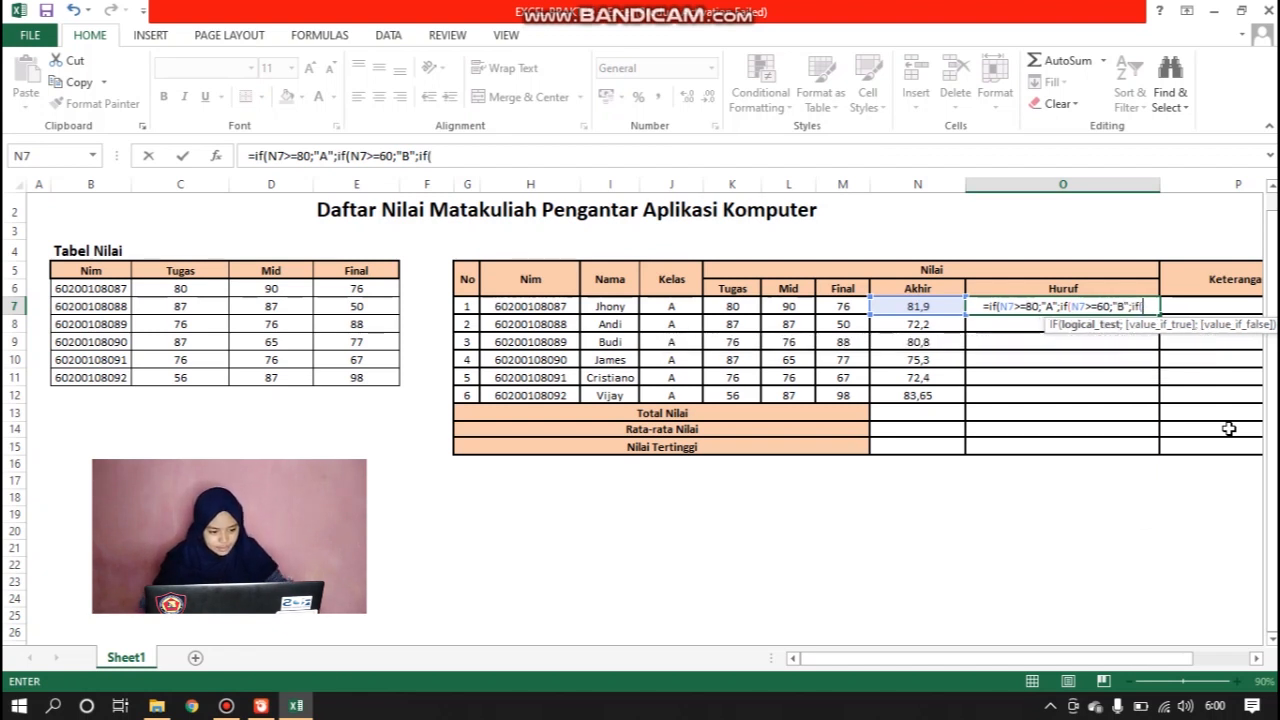
{"action": "left_click", "coordinate": [939, 310]}
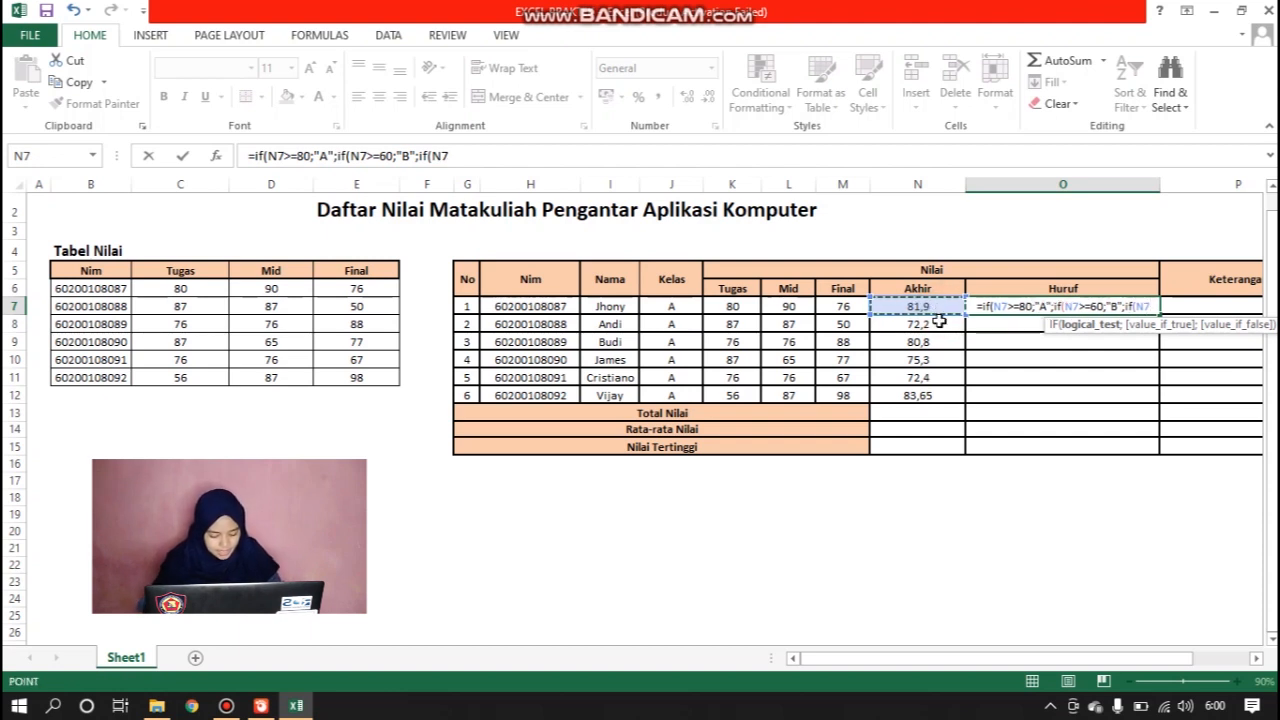
{"action": "type", "text": ">="}
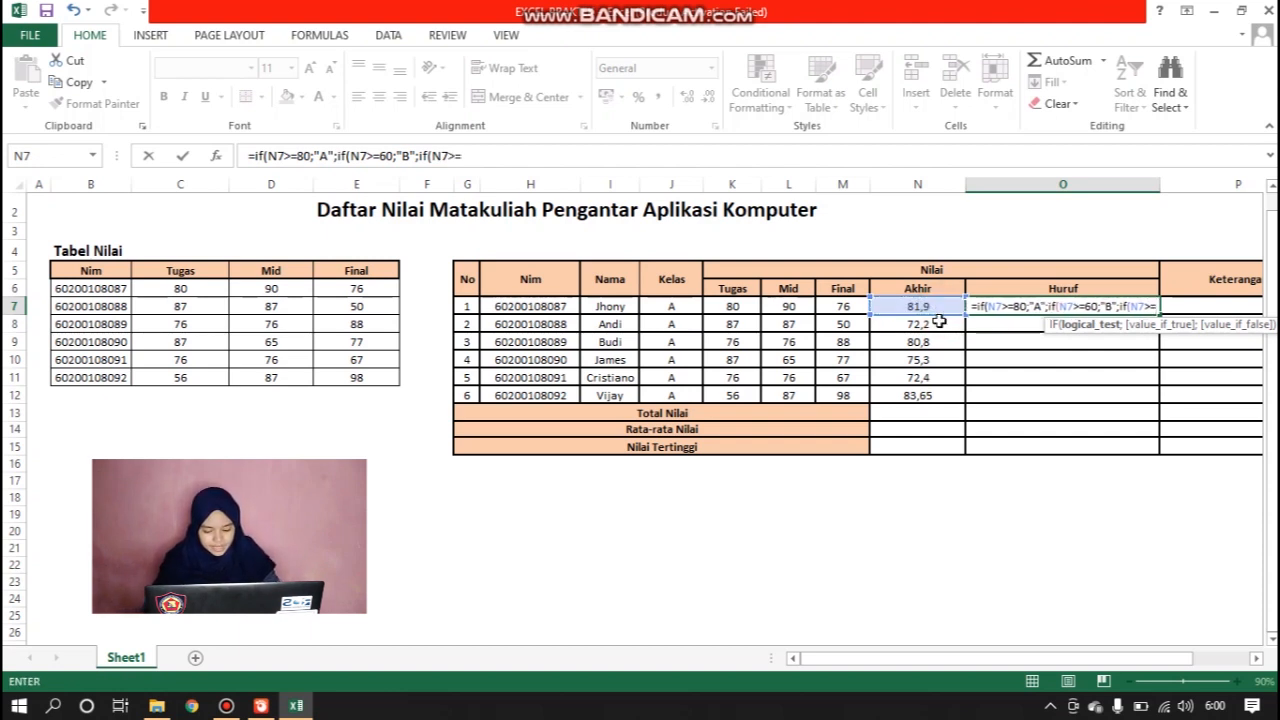
{"action": "type", "text": "50"}
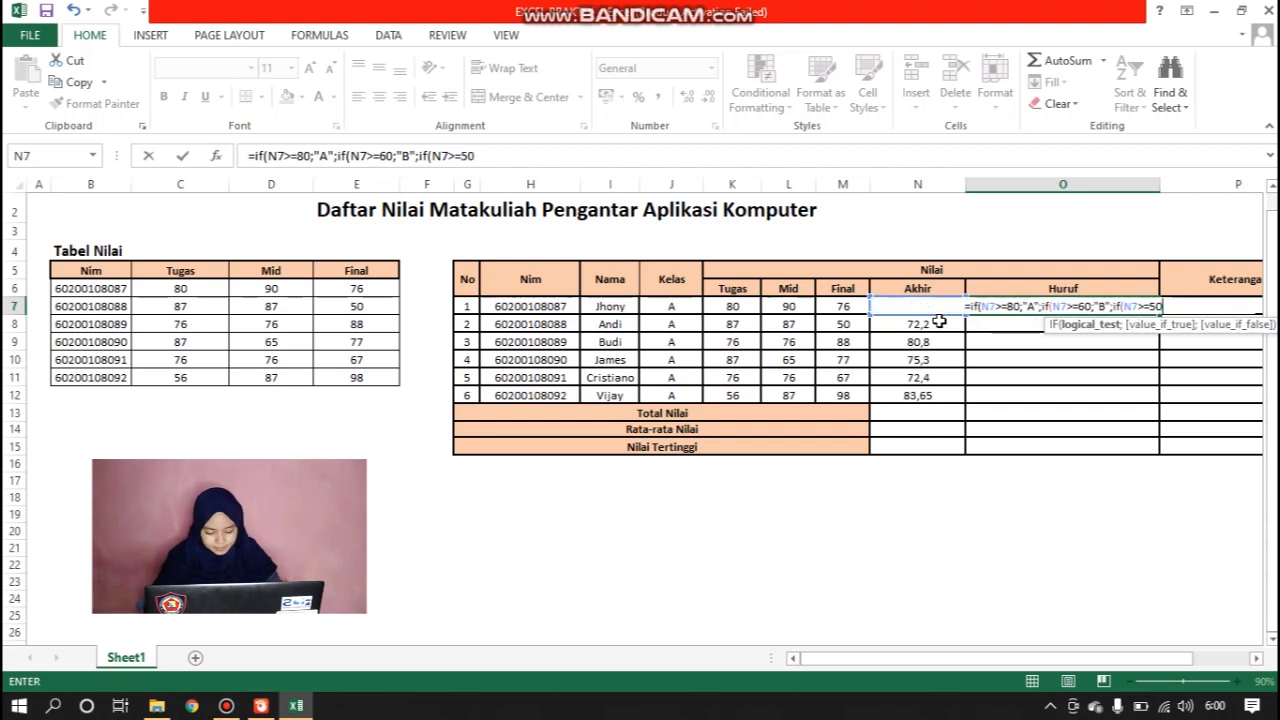
{"action": "type", "text": ";"}
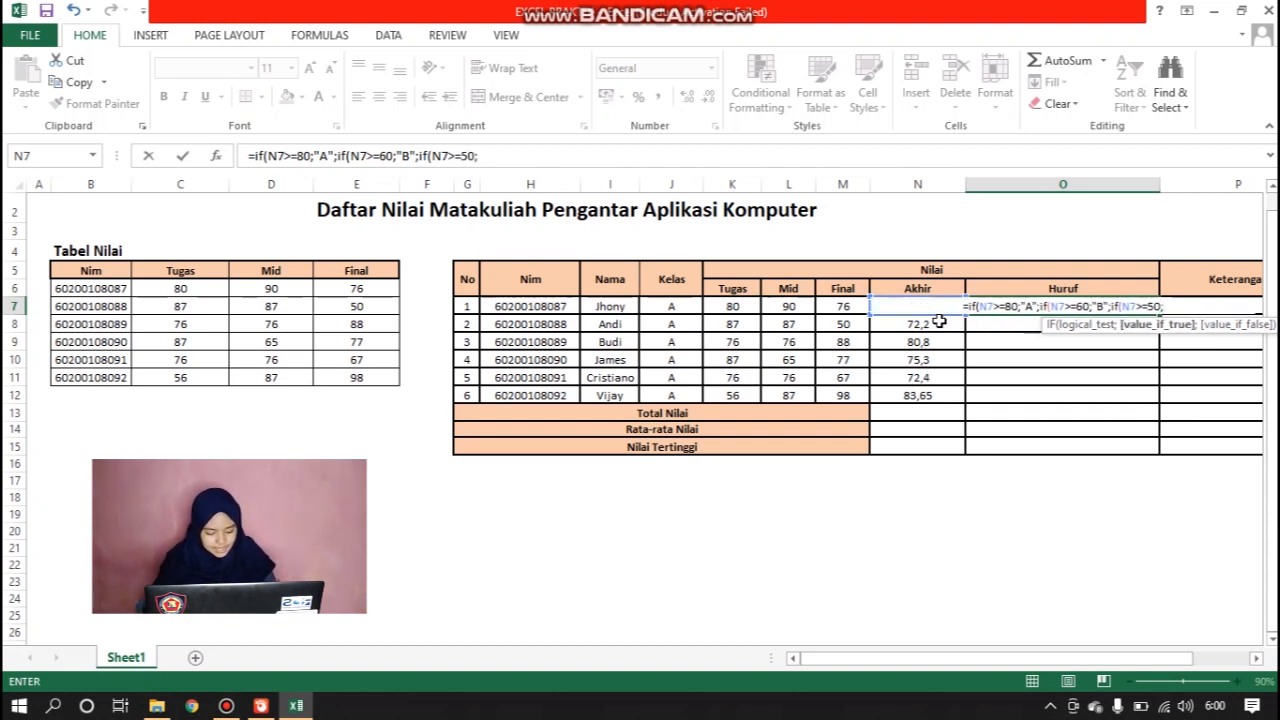
{"action": "type", "text": "\""}
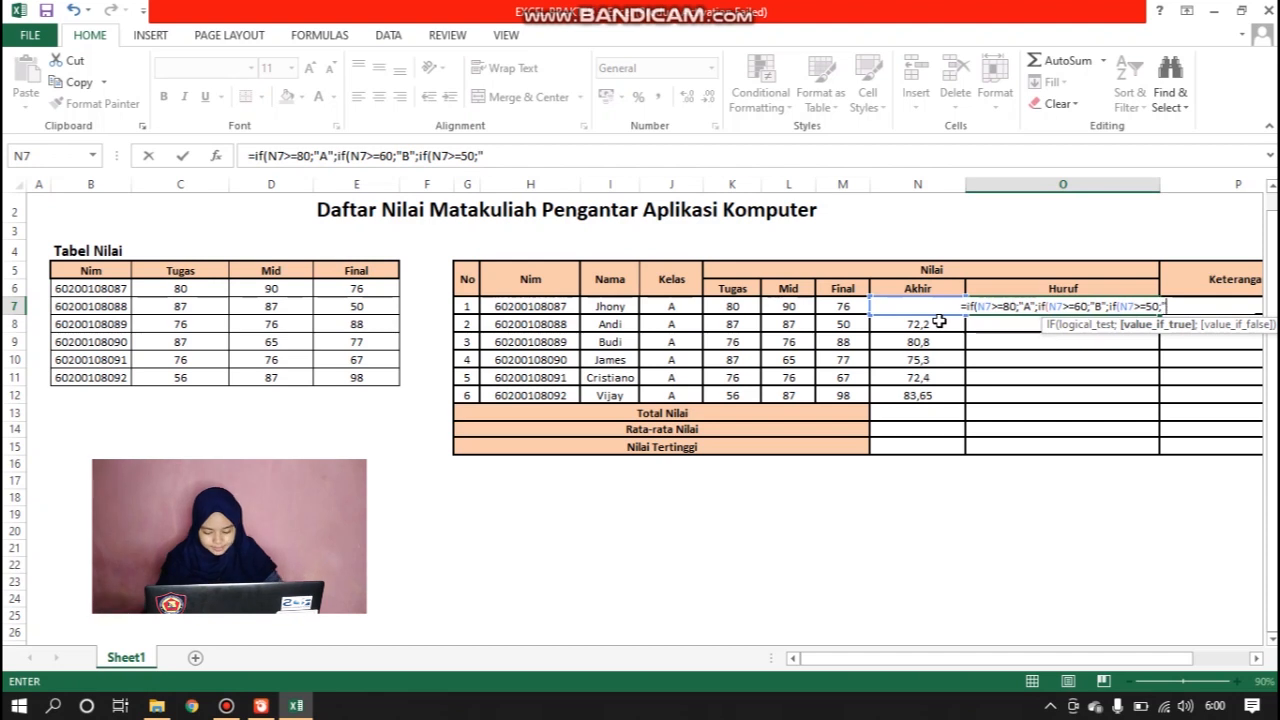
{"action": "type", "text": "C\""}
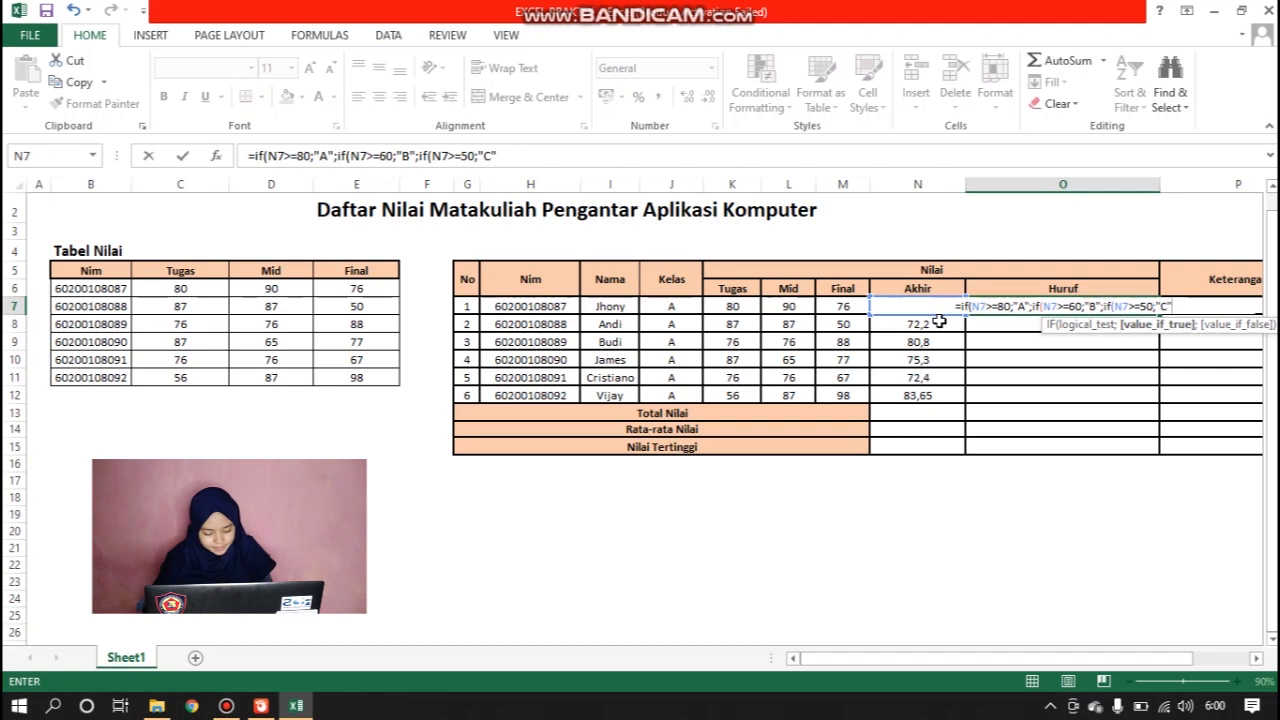
Add "E" as the final value if false, close all three IF functions and enter the O7 formula
{"action": "type", "text": ";"}
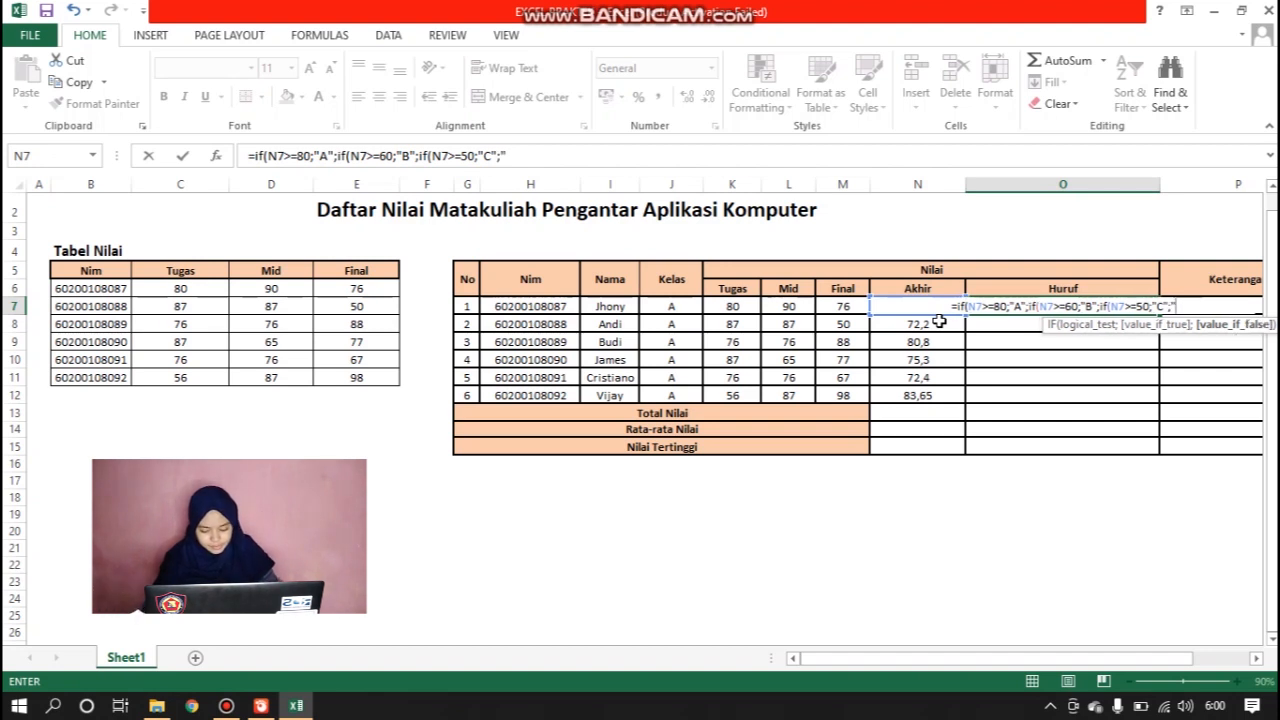
{"action": "type", "text": "E\""}
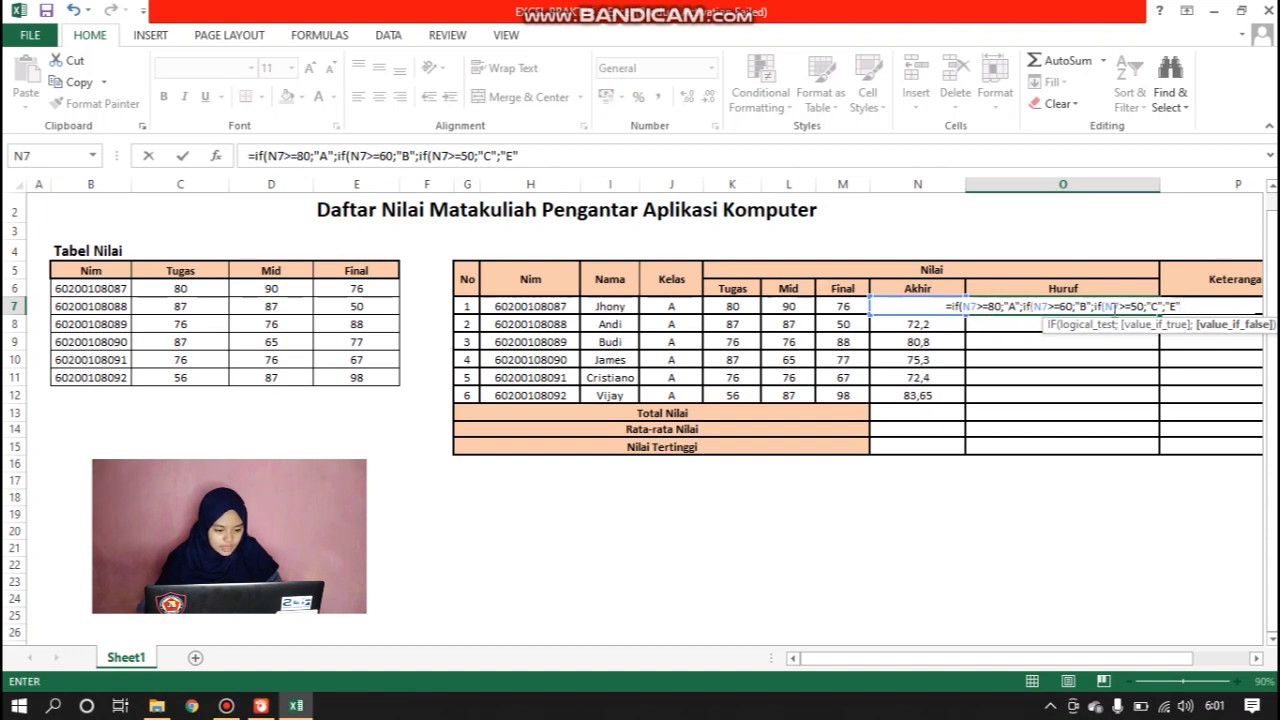
{"action": "type", "text": ")))"}
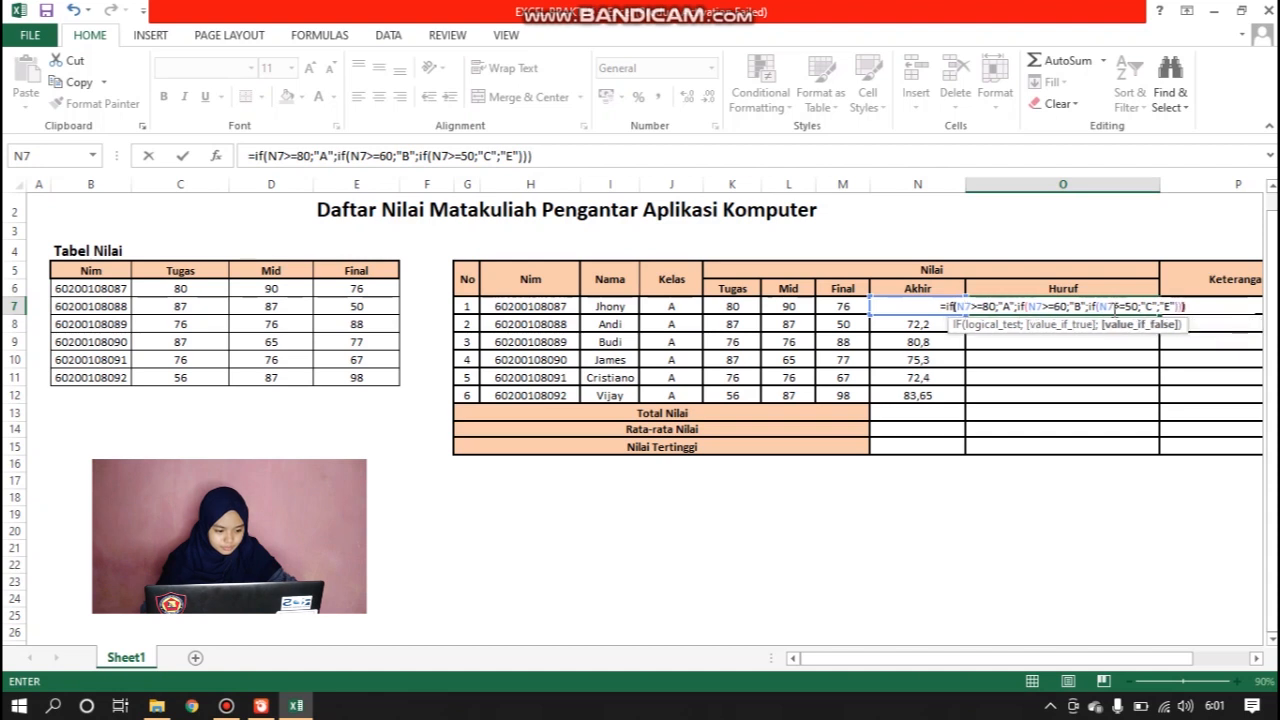
{"action": "key", "text": "Return"}
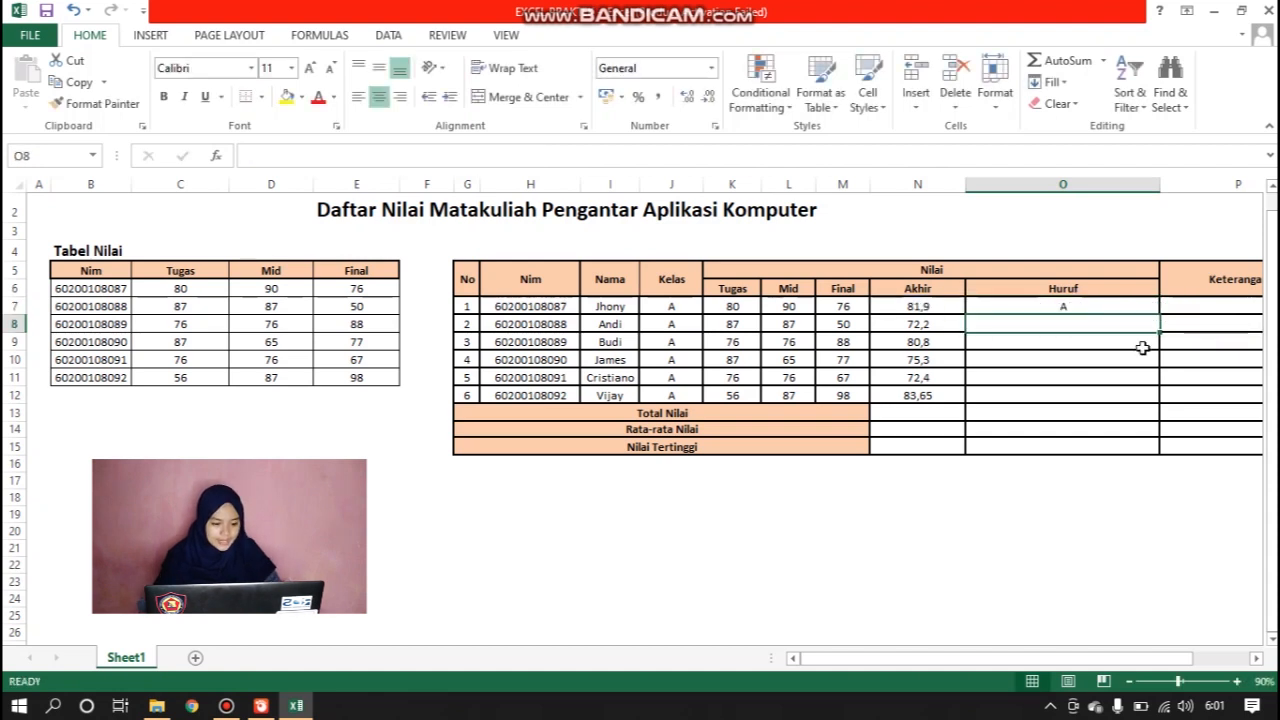
Copy the Huruf formula from O7 down through O12 and narrow the Huruf column O
{"action": "left_click", "coordinate": [1093, 307]}
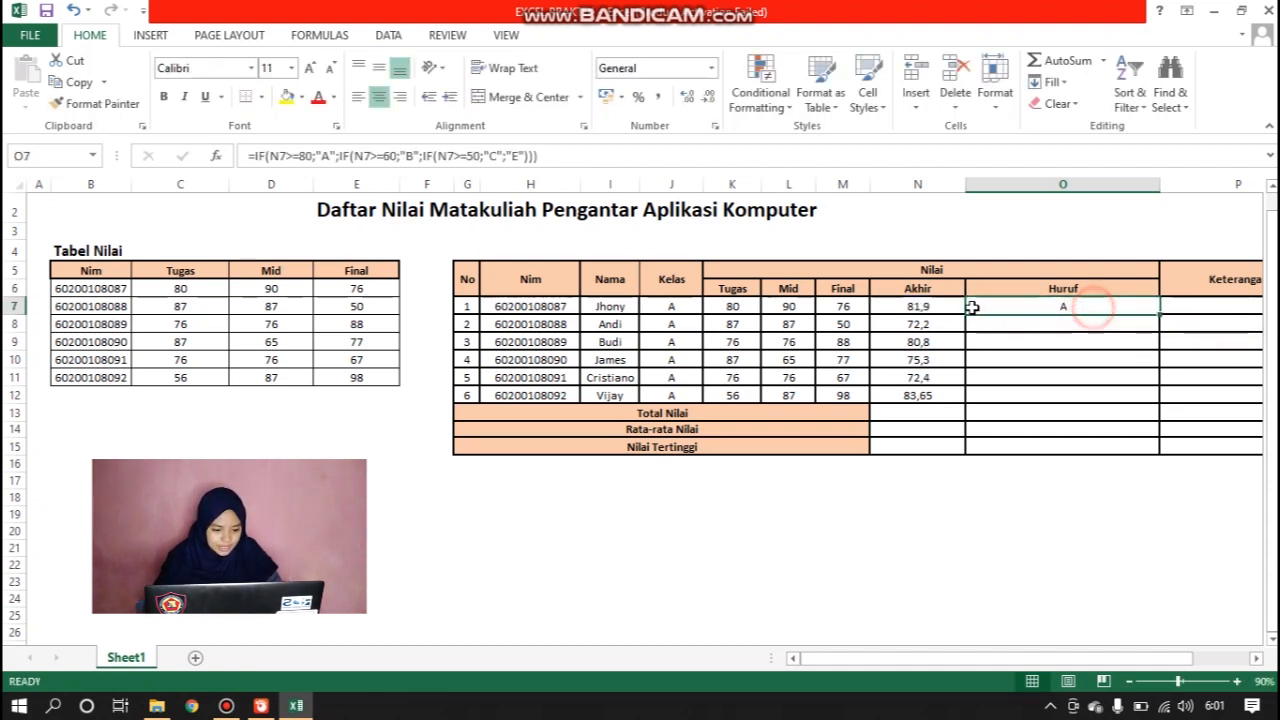
{"action": "left_click", "coordinate": [943, 306]}
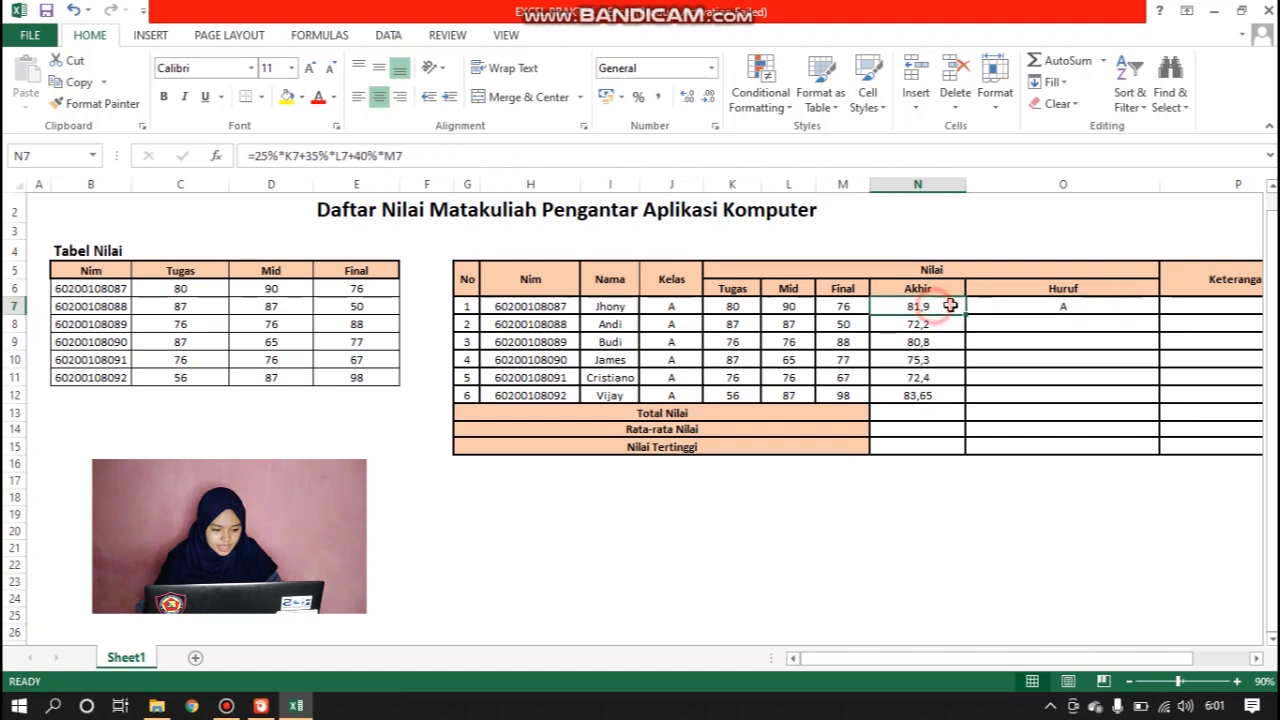
{"action": "left_click", "coordinate": [1066, 310]}
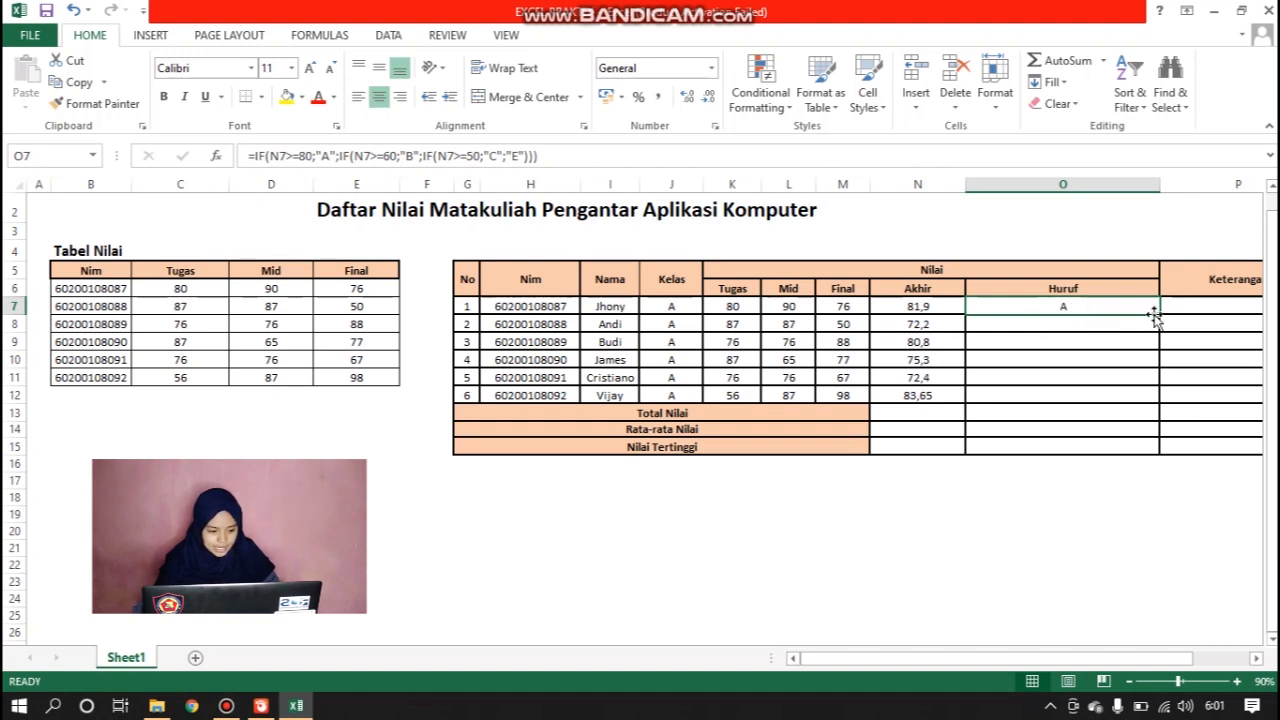
{"action": "left_click_drag", "start_coordinate": [1161, 314], "coordinate": [1152, 403]}
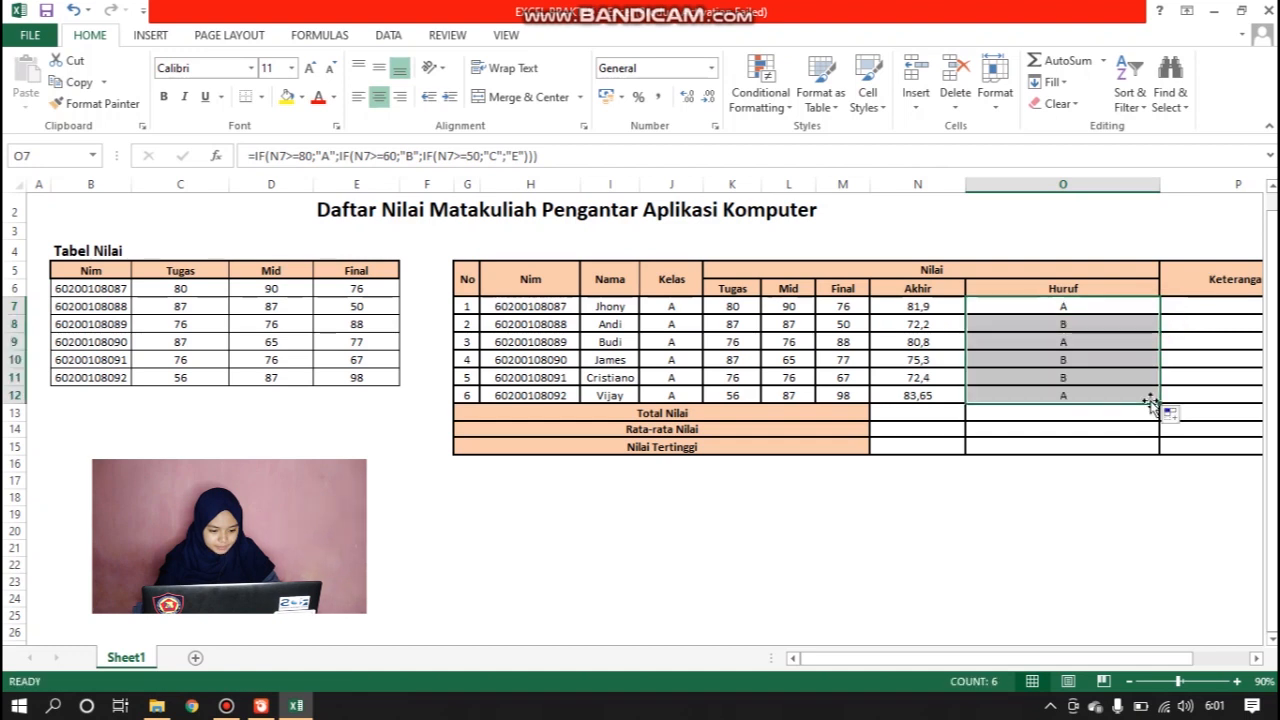
{"action": "left_click", "coordinate": [1130, 340]}
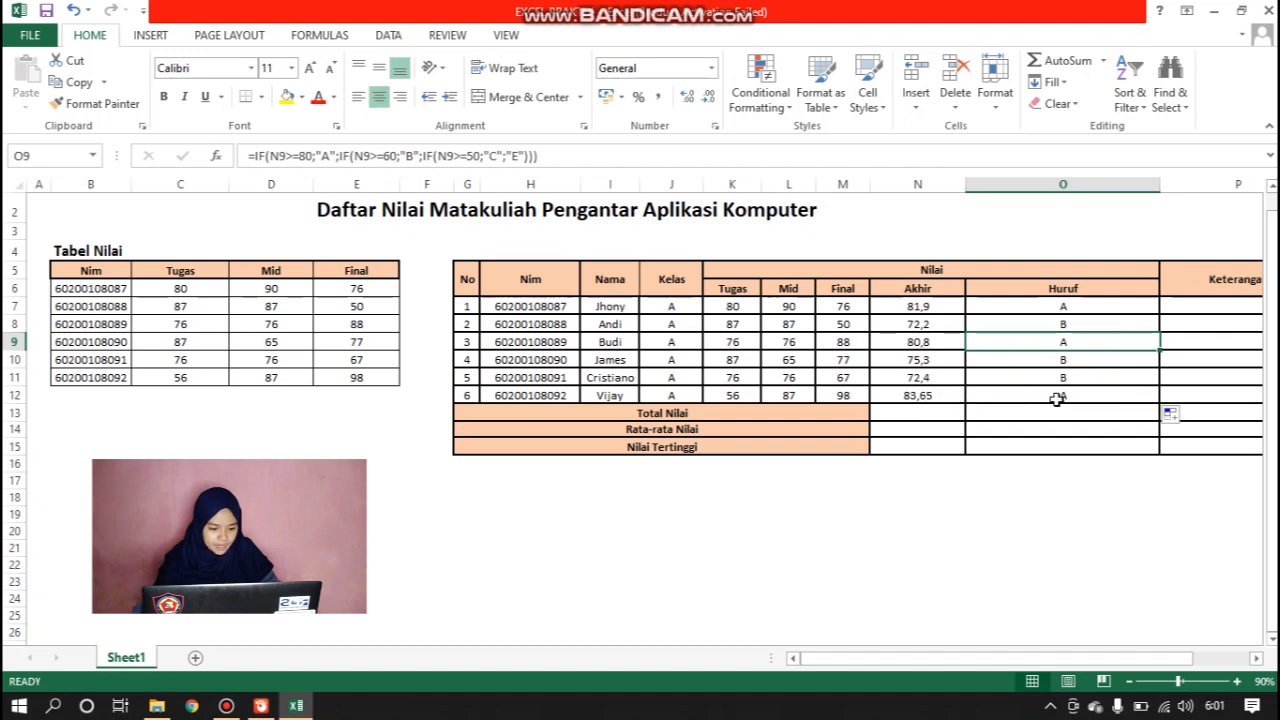
{"action": "left_click_drag", "start_coordinate": [1160, 184], "coordinate": [1052, 176]}
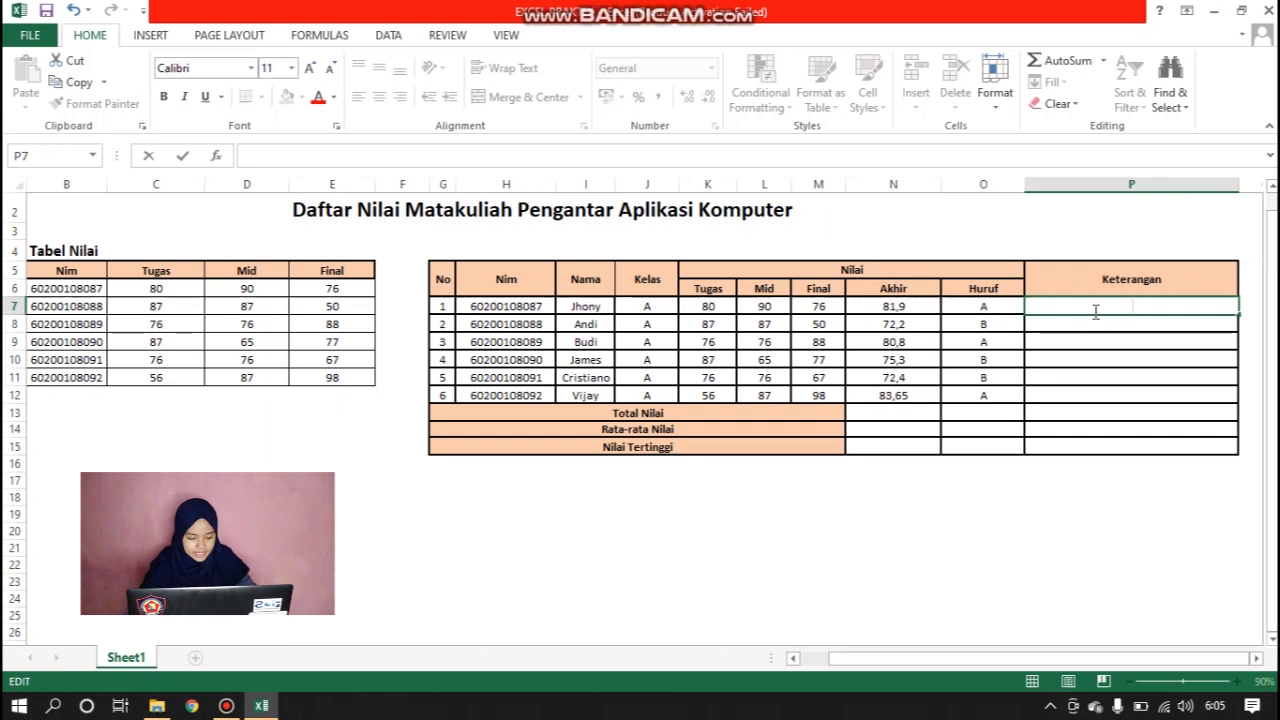
Start an IF formula in P7 that returns "SANGAT MEMUASKAN" when N7>=80
{"action": "type", "text": "="}
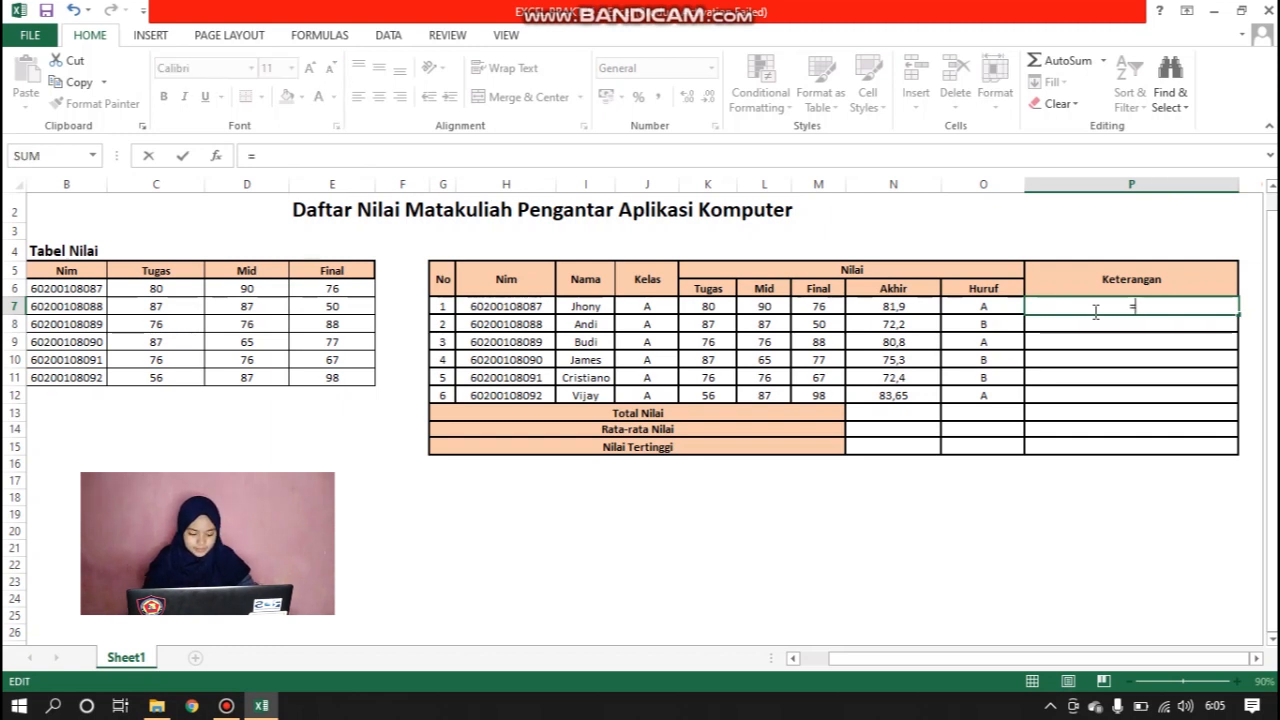
{"action": "type", "text": "IF"}
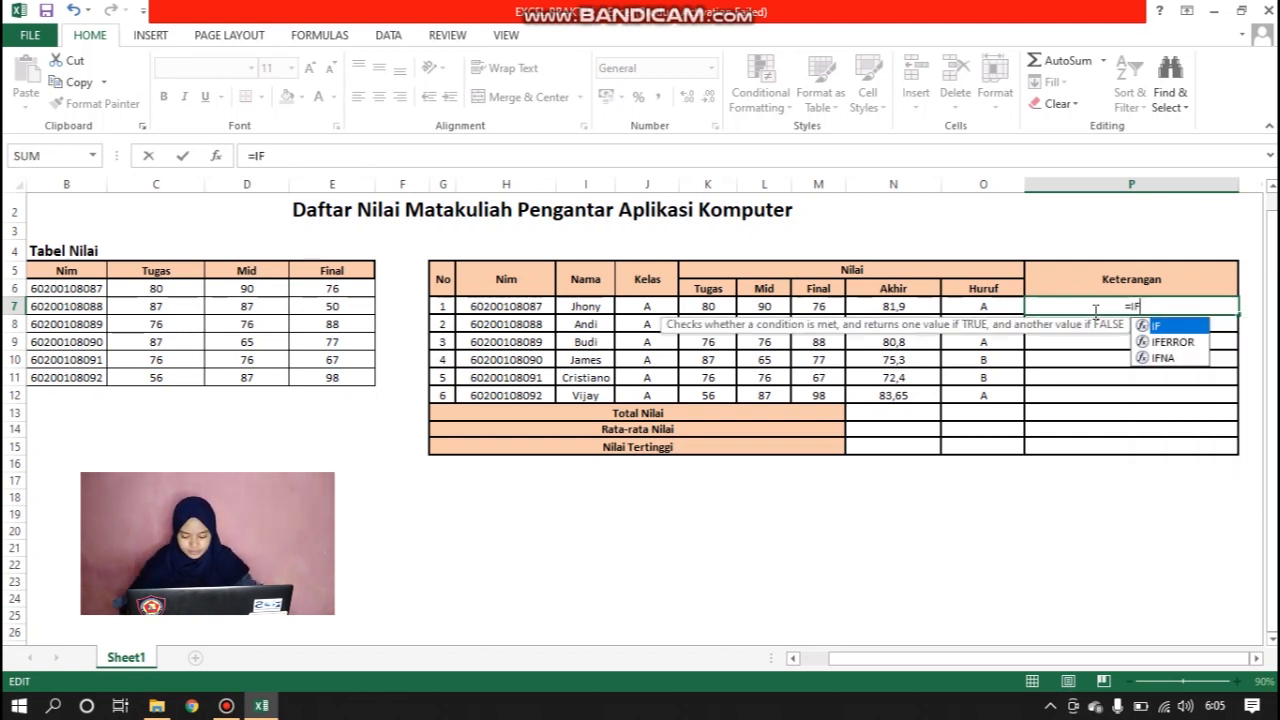
{"action": "key", "text": "Escape"}
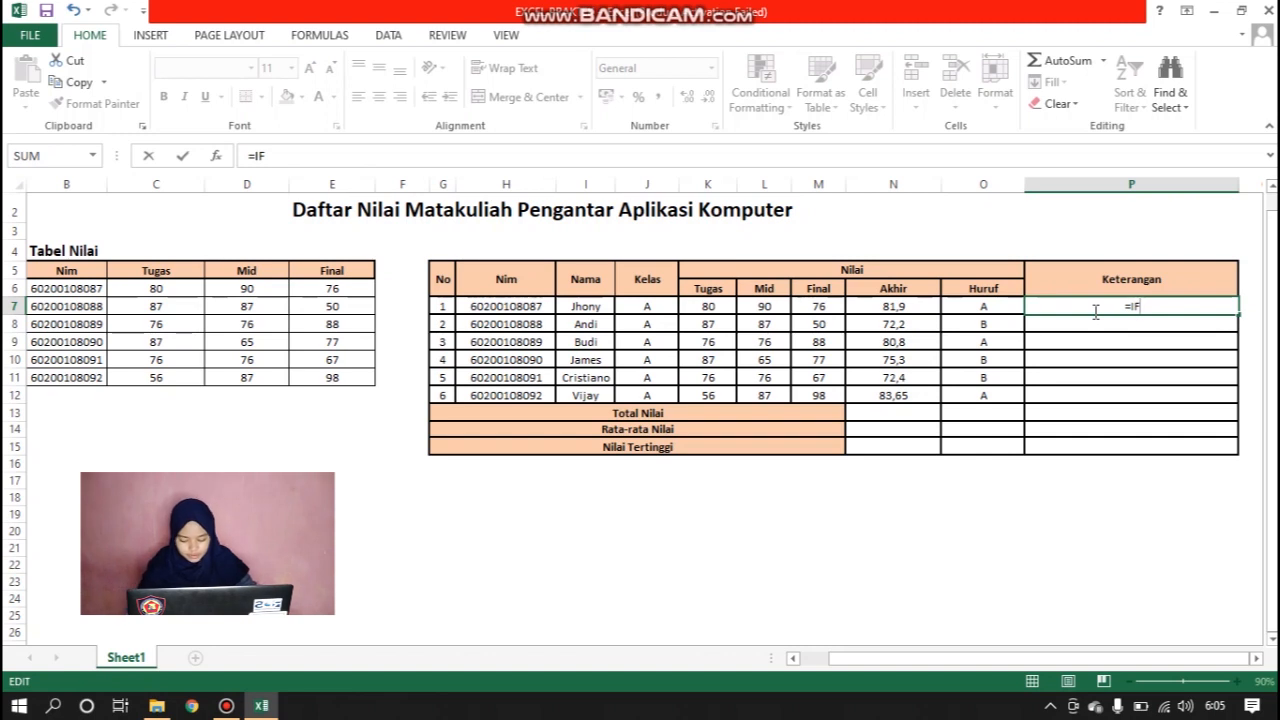
{"action": "type", "text": "("}
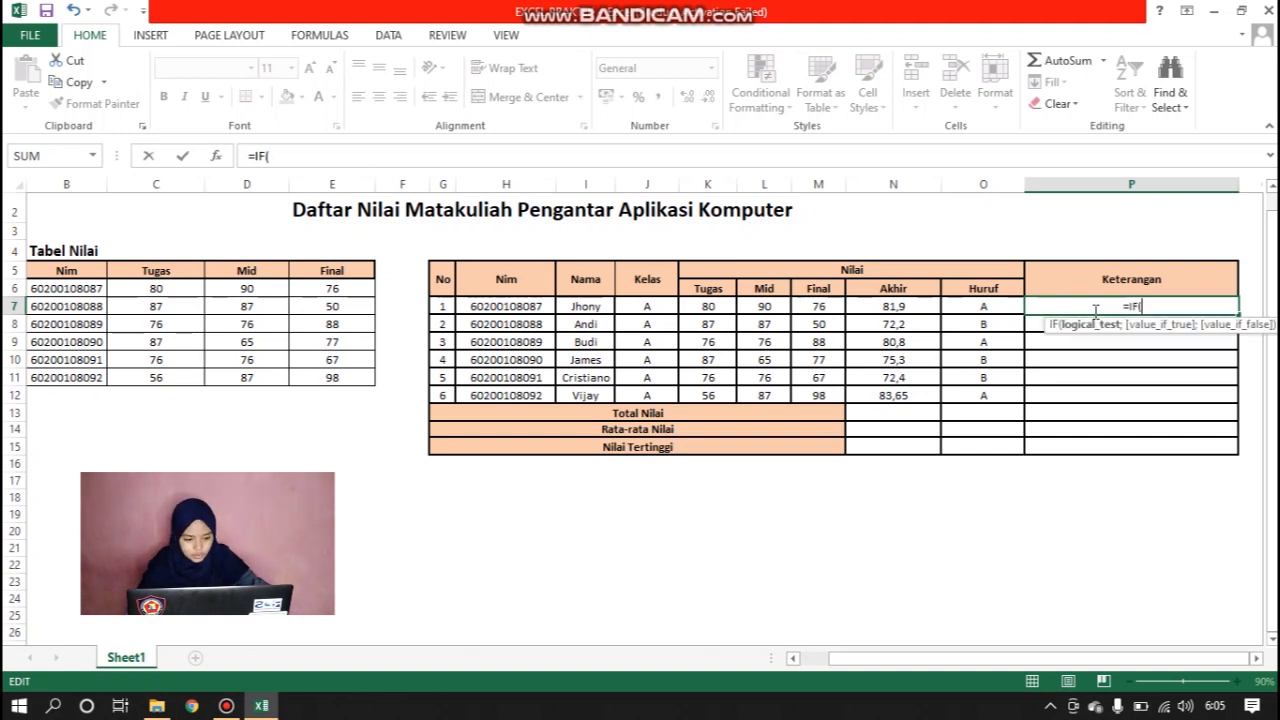
{"action": "left_click", "coordinate": [891, 304]}
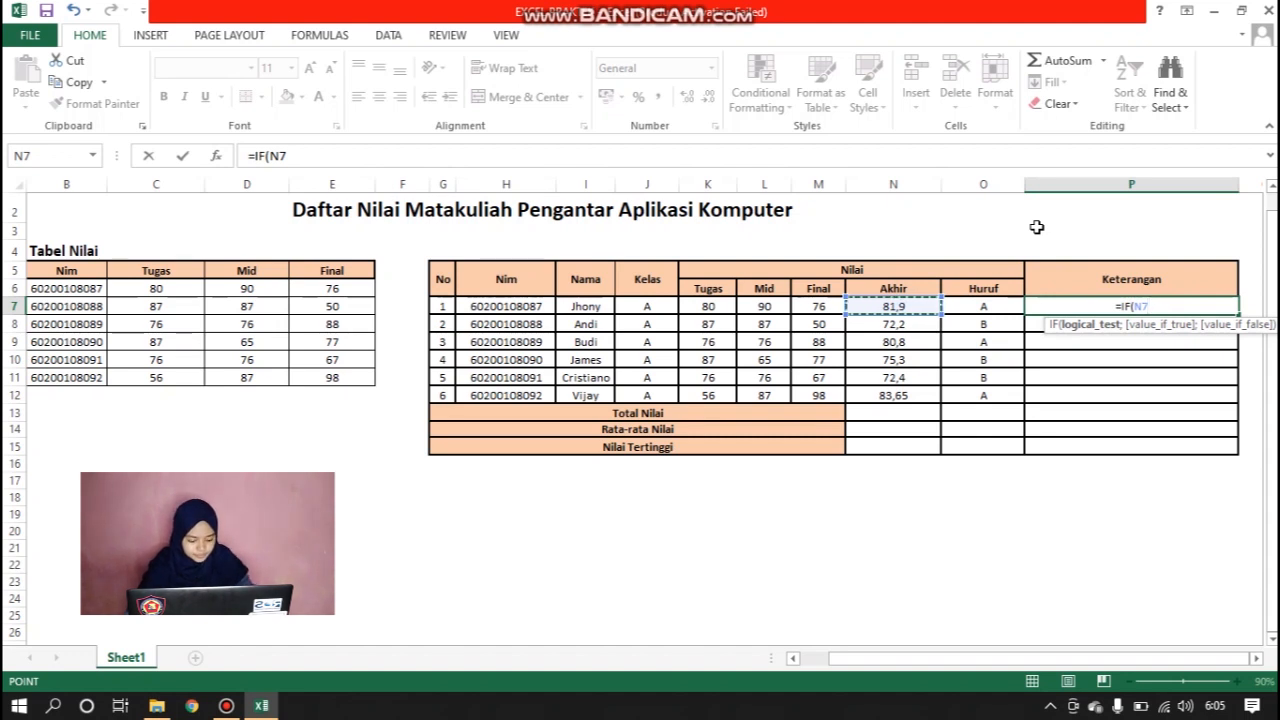
{"action": "type", "text": ">+"}
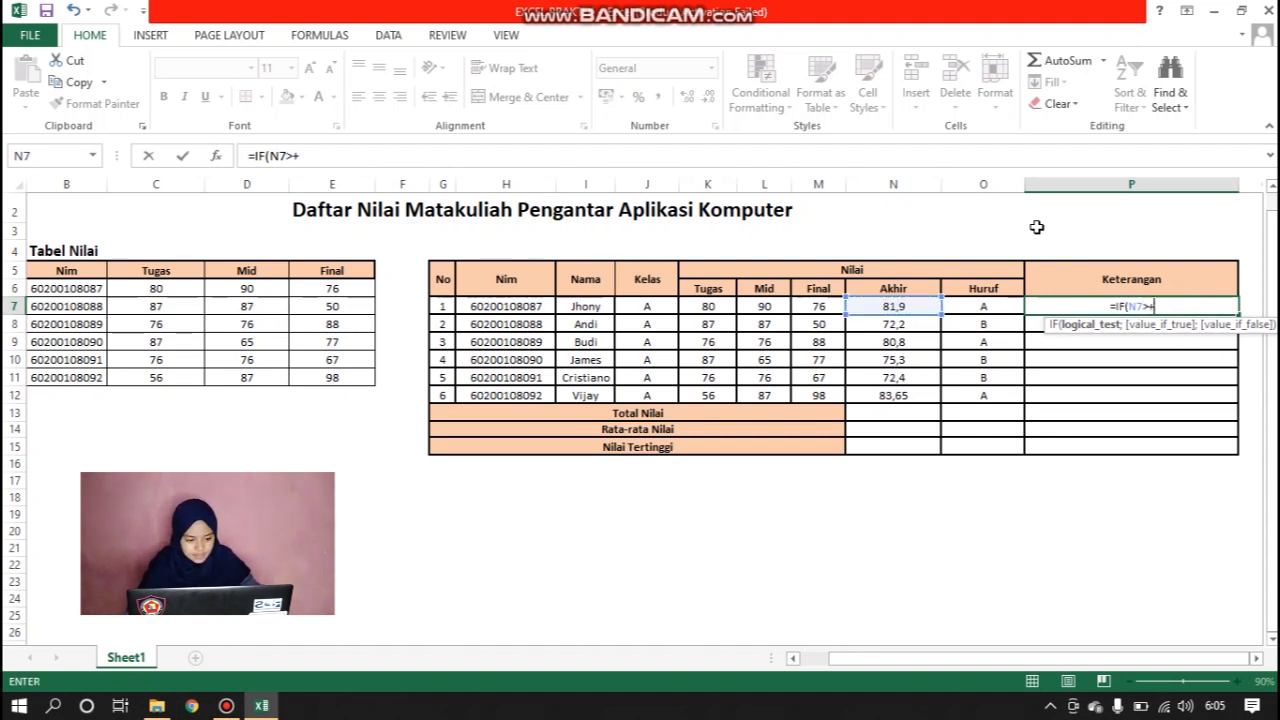
{"action": "key", "text": "BackSpace"}
{"action": "type", "text": "="}
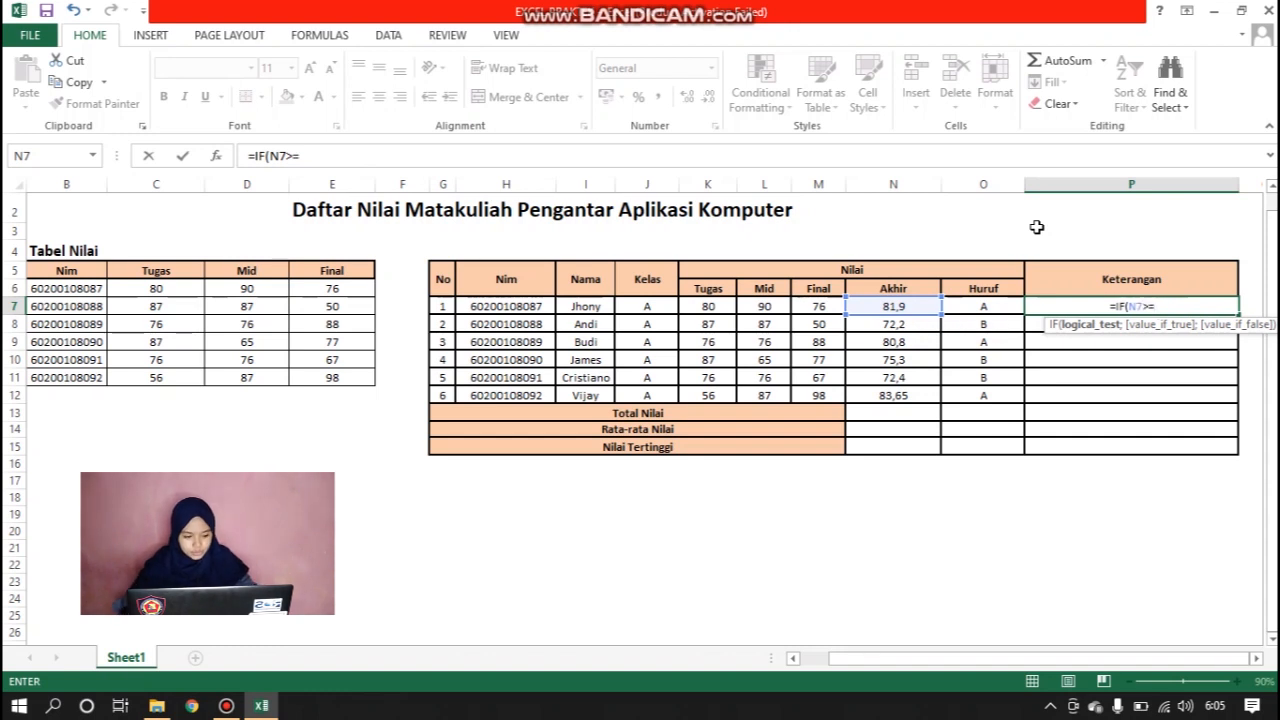
{"action": "type", "text": "80"}
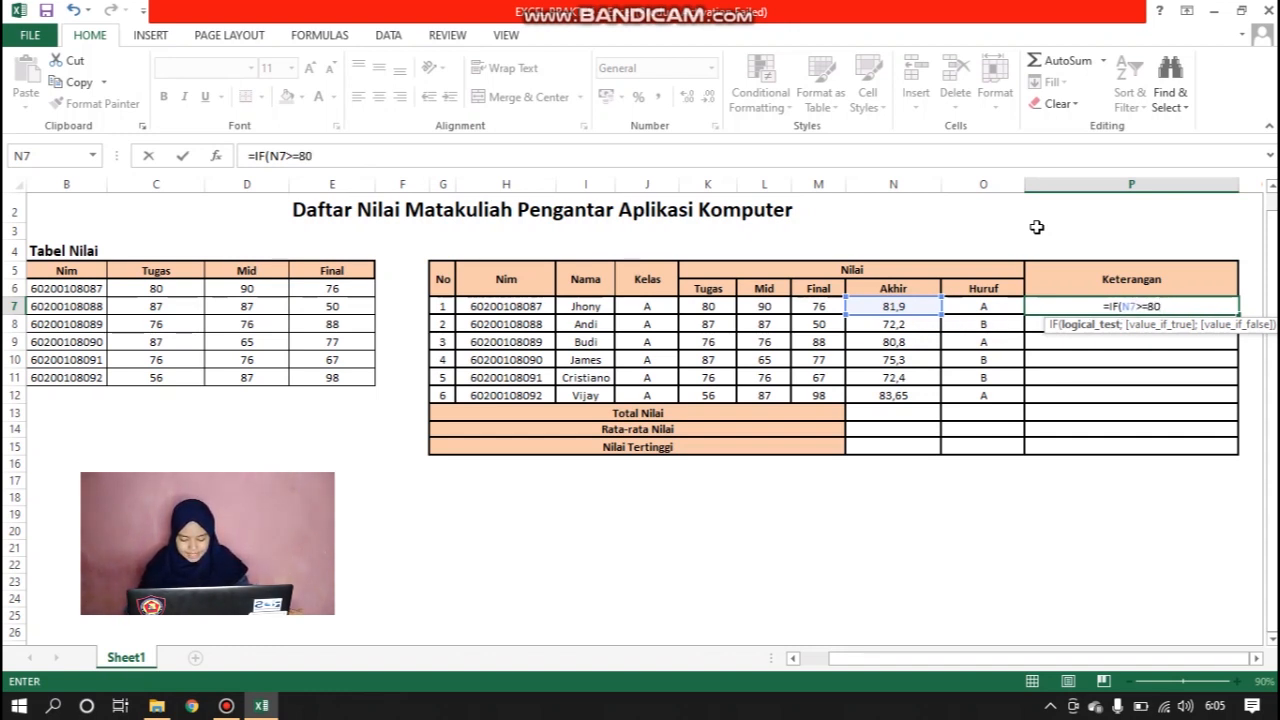
{"action": "type", "text": ";\""}
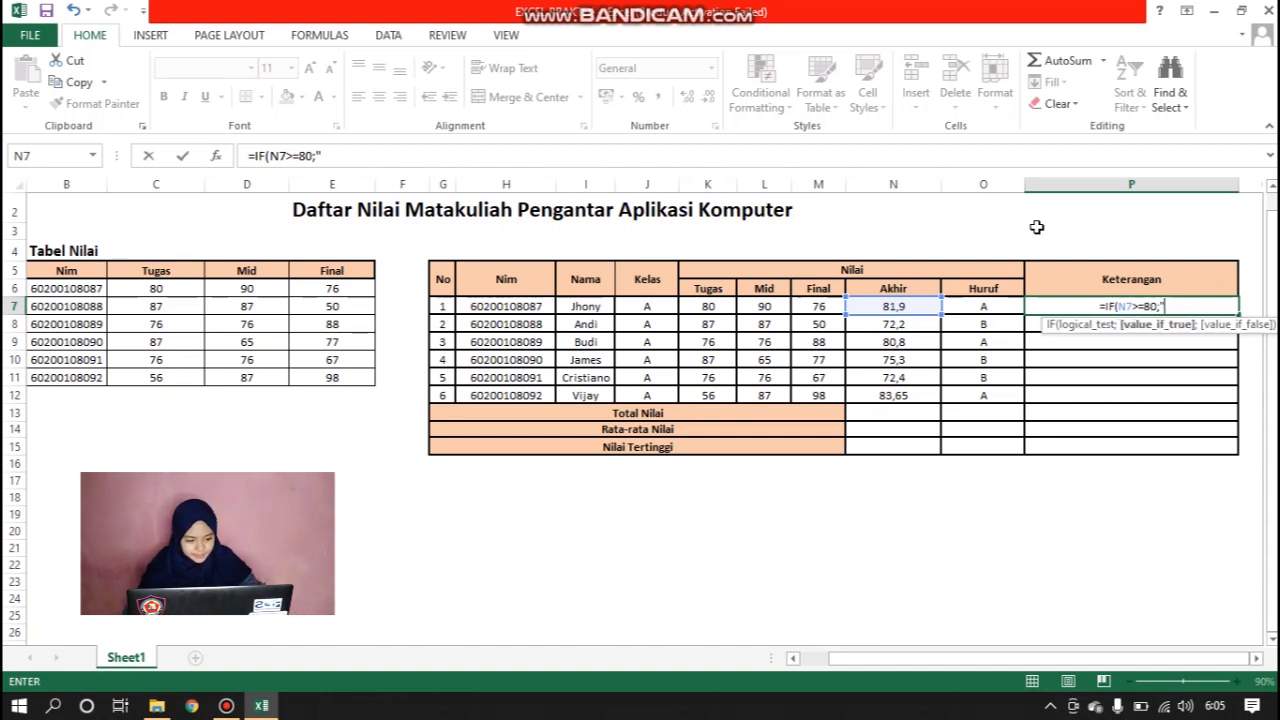
{"action": "type", "text": "SANGAT MEMUASKAN"}
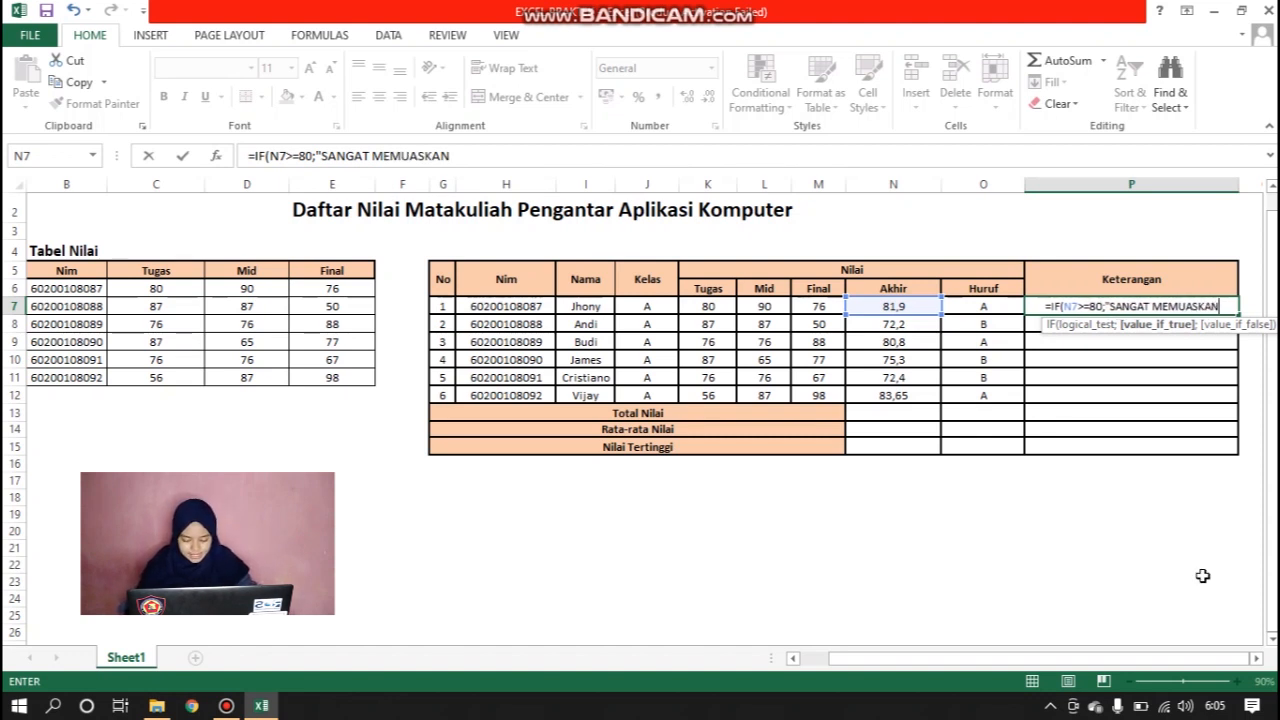
{"action": "type", "text": "\""}
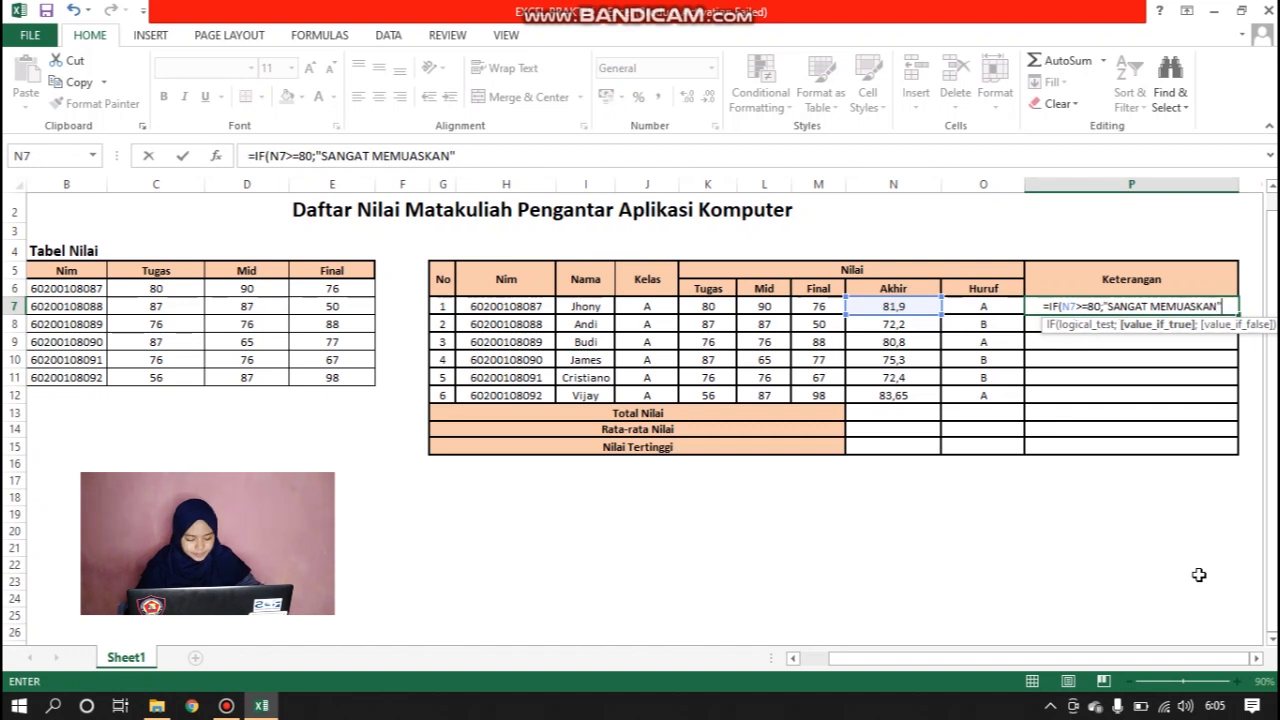
Nest a second IF in the P7 formula that returns "MEMUASKAN" when N7>=70
{"action": "type", "text": ";"}
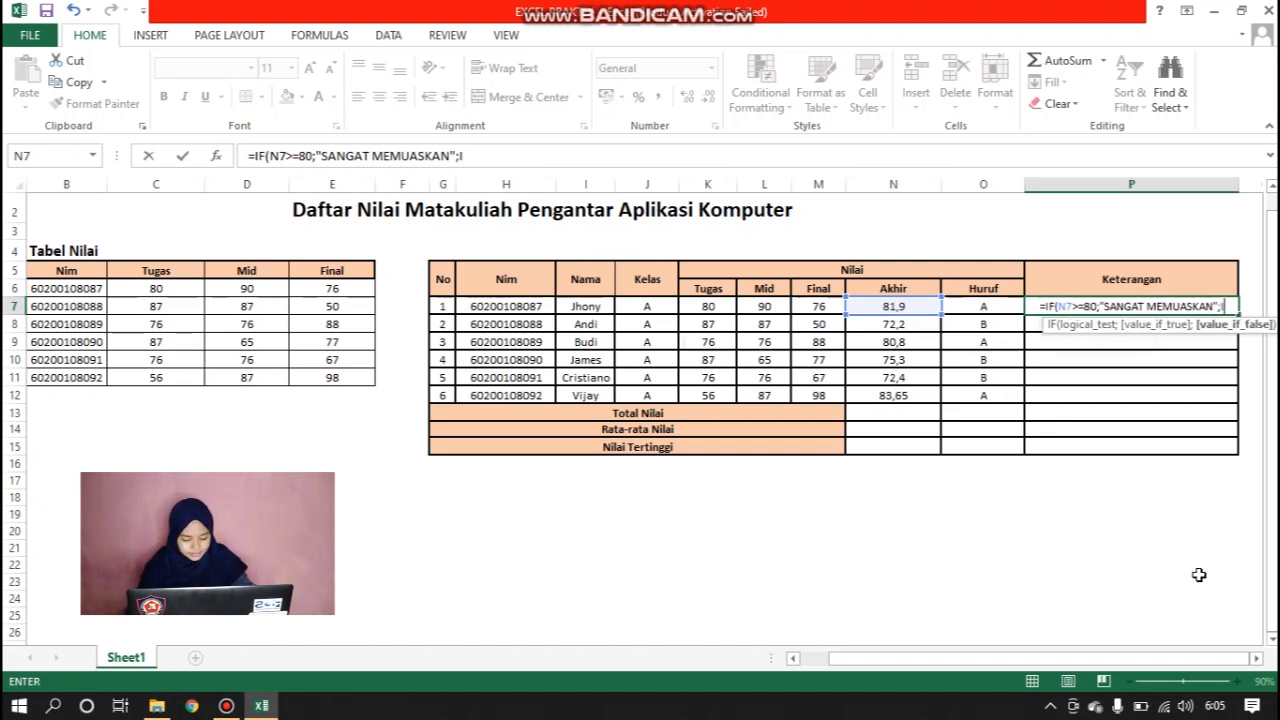
{"action": "type", "text": "I"}
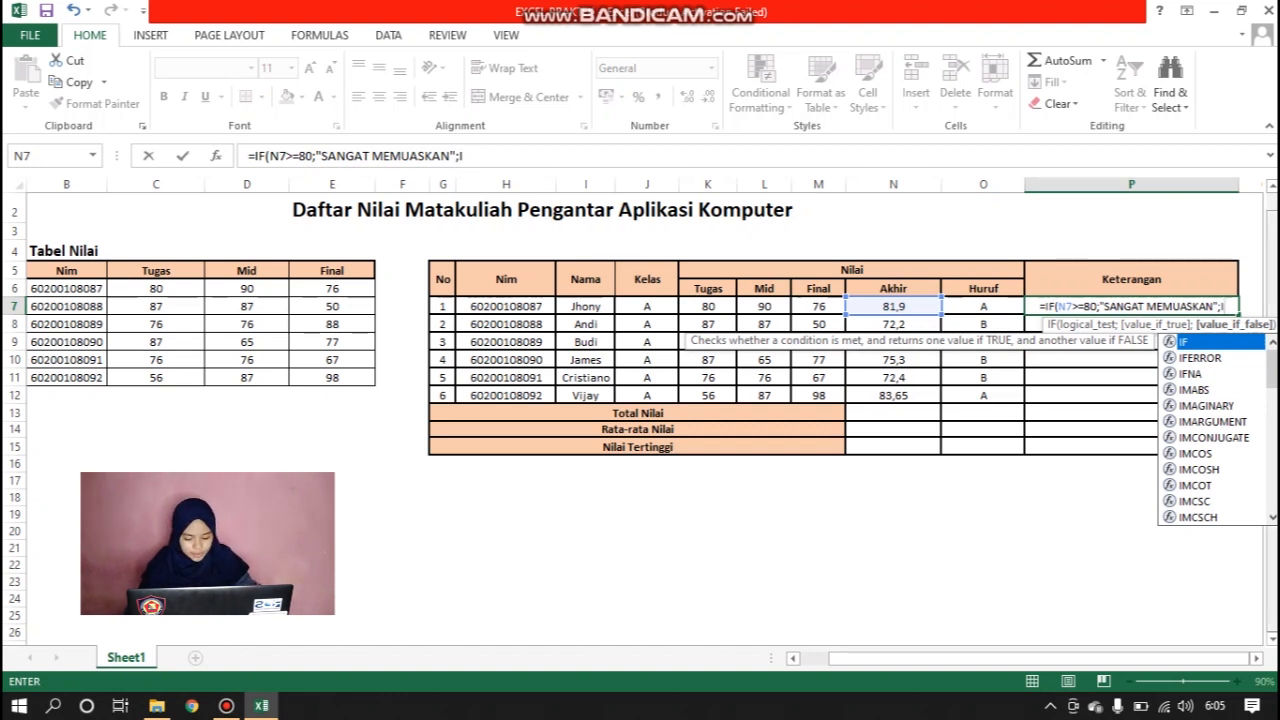
{"action": "key", "text": "BackSpace"}
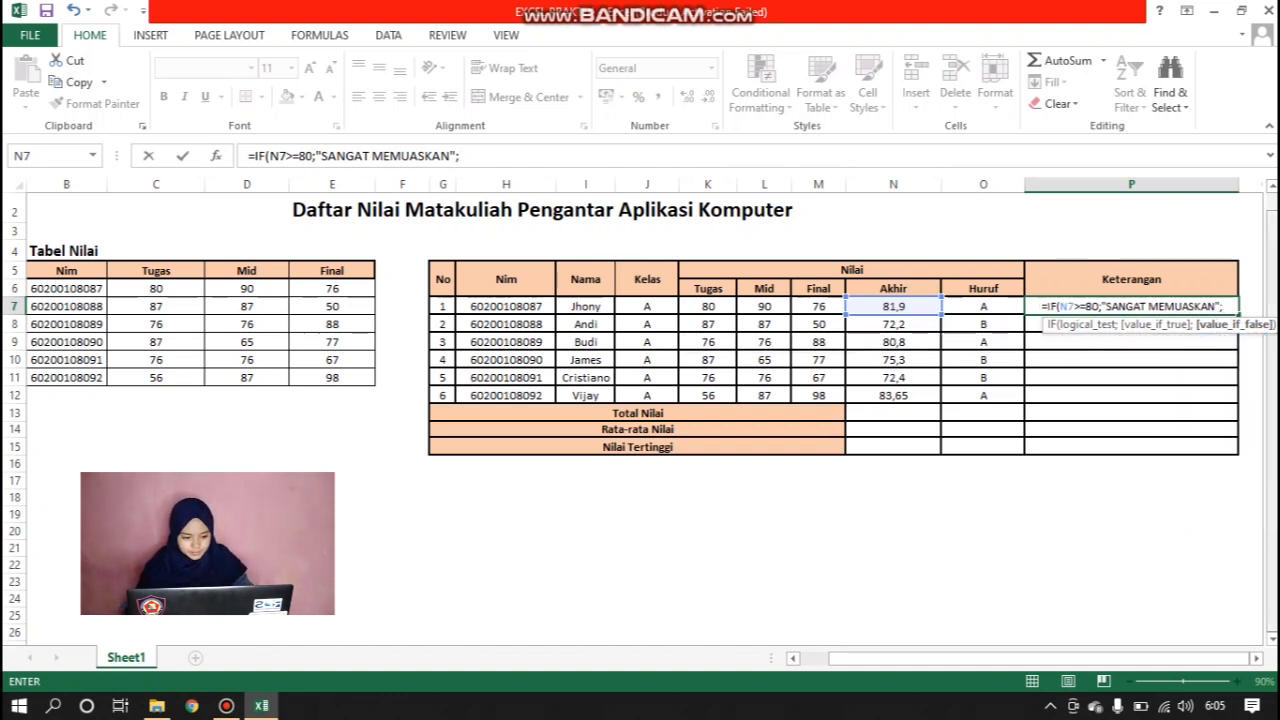
{"action": "type", "text": "IF"}
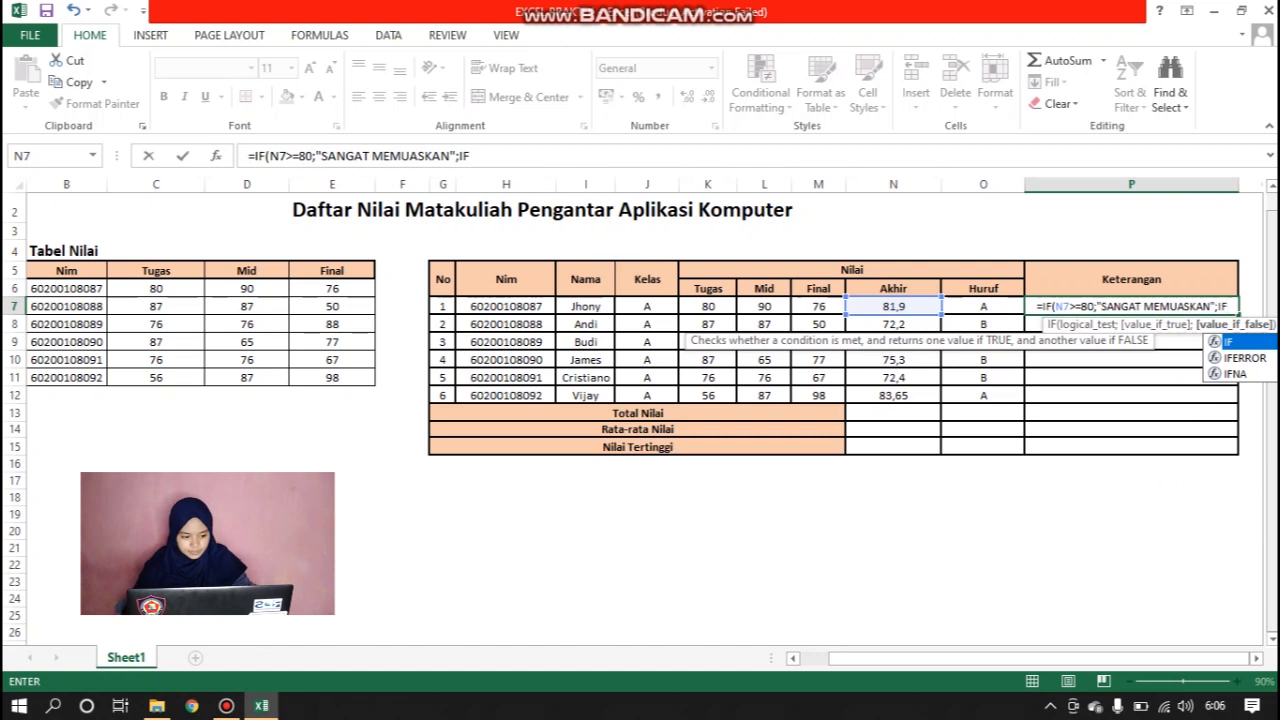
{"action": "type", "text": "("}
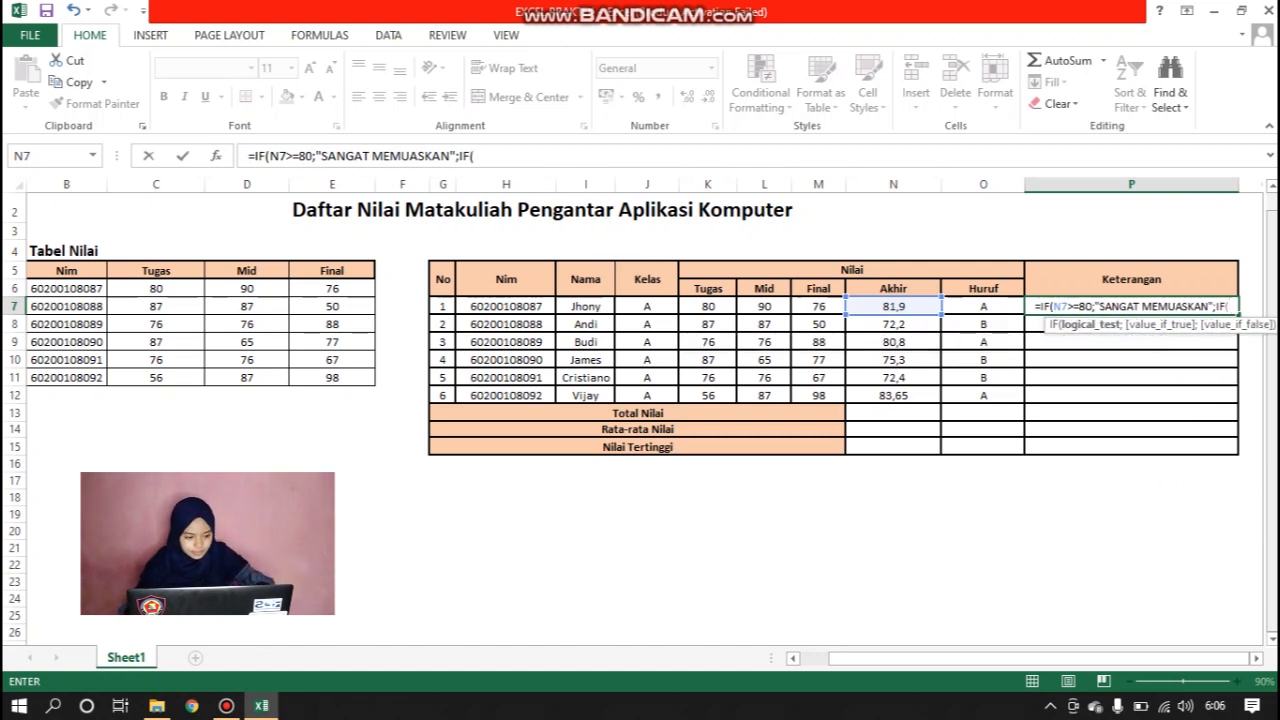
{"action": "left_click", "coordinate": [895, 309]}
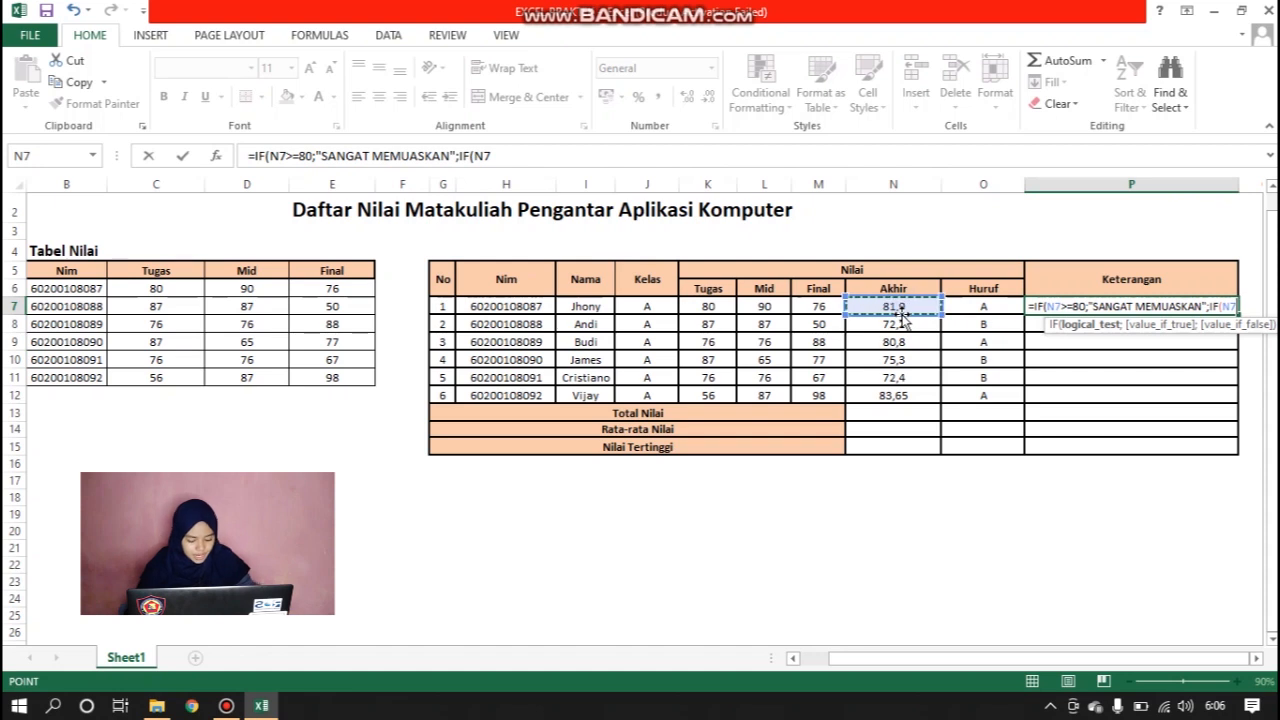
{"action": "type", "text": ">"}
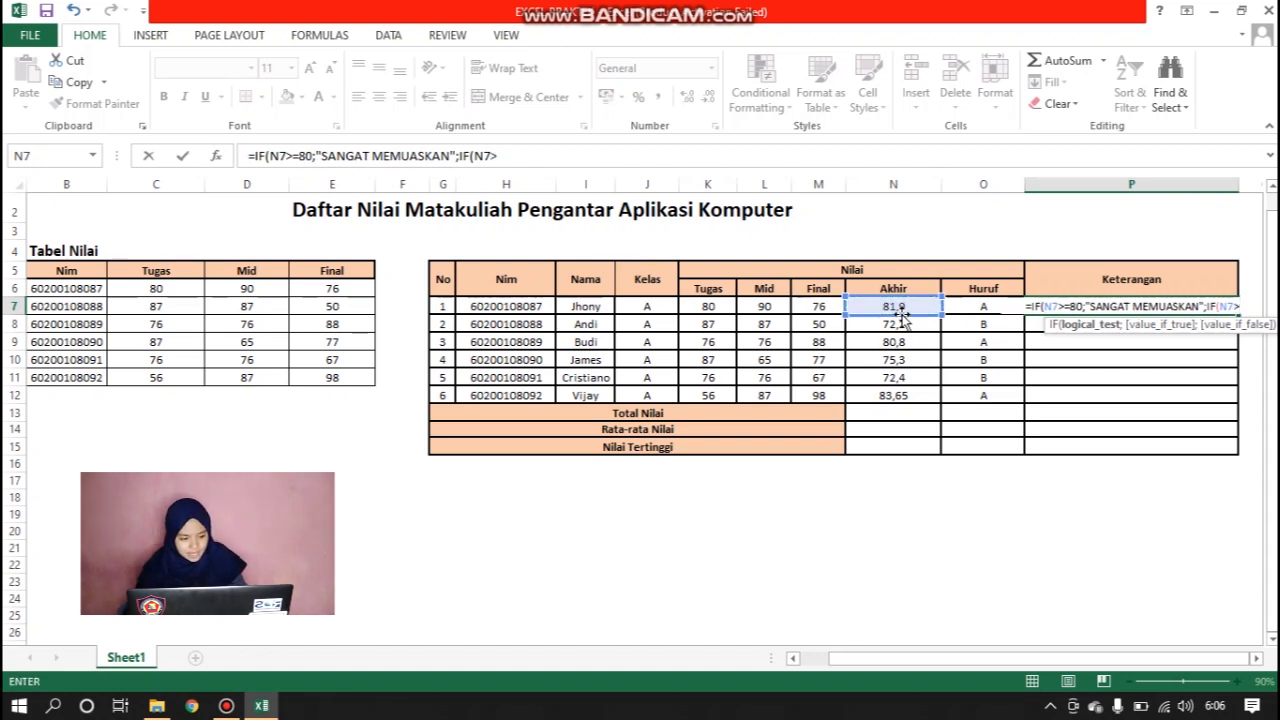
{"action": "type", "text": "="}
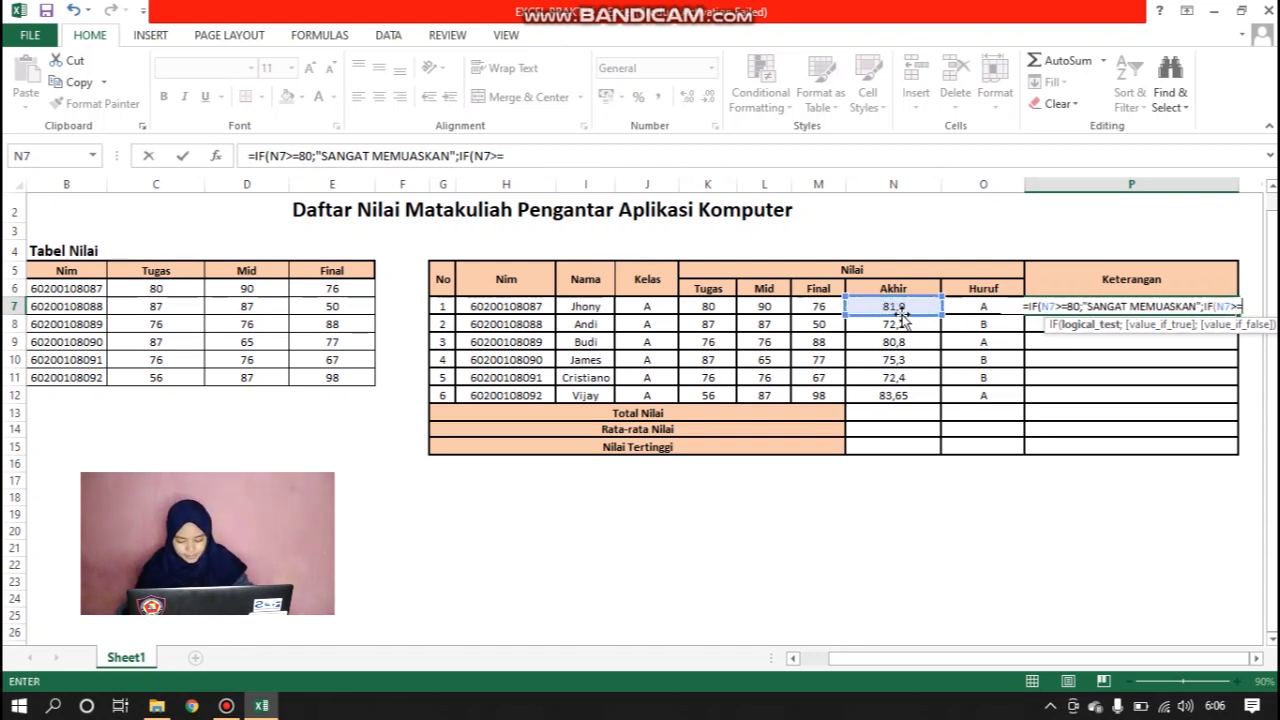
{"action": "type", "text": "70"}
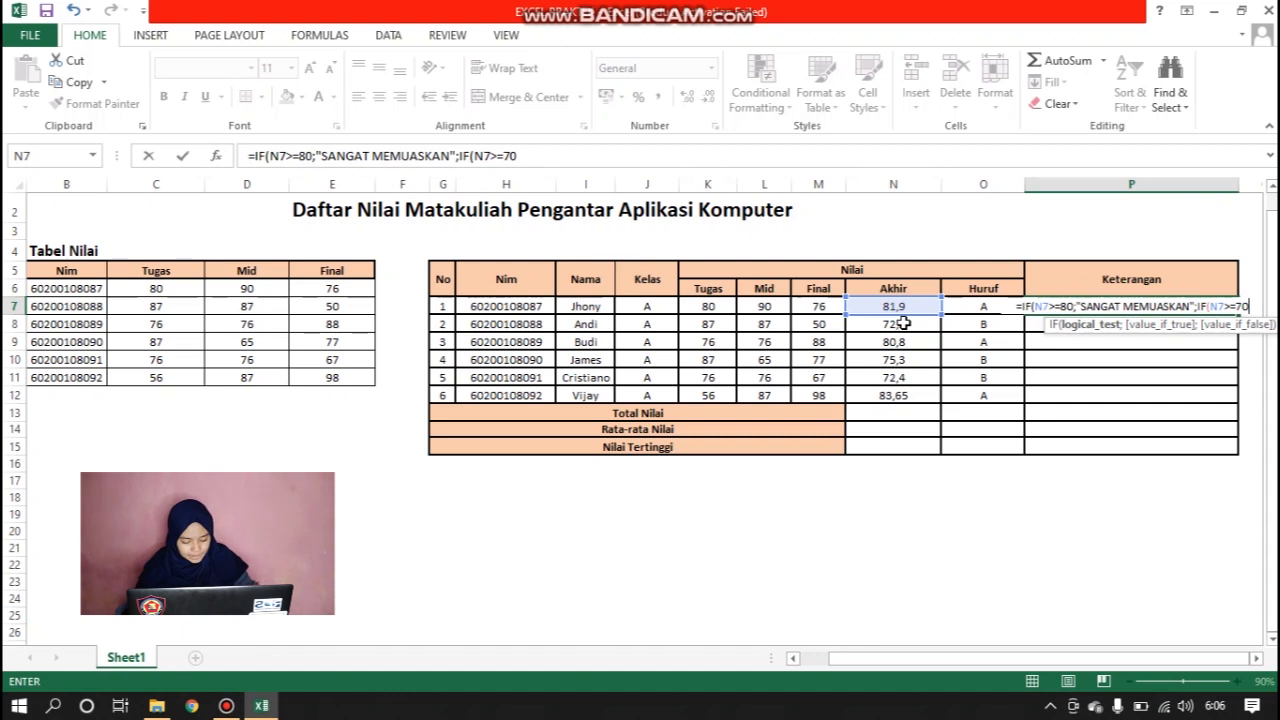
{"action": "type", "text": ";"}
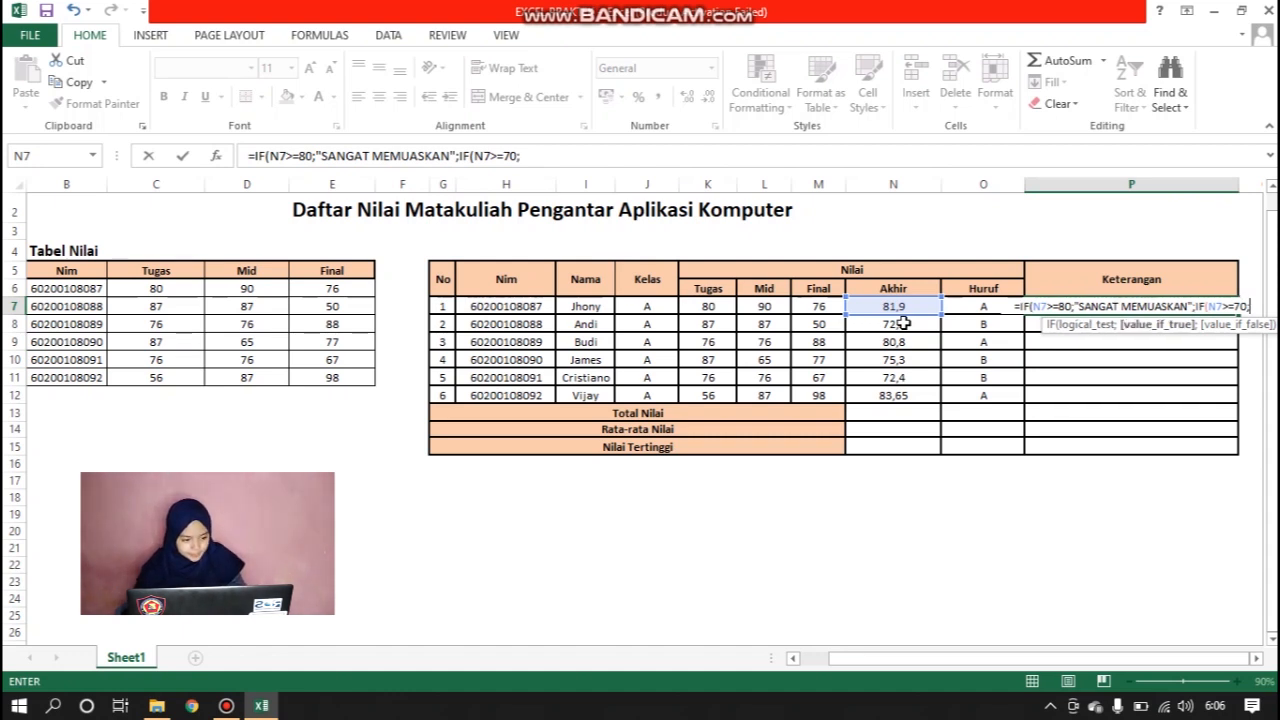
{"action": "type", "text": "\"MEM"}
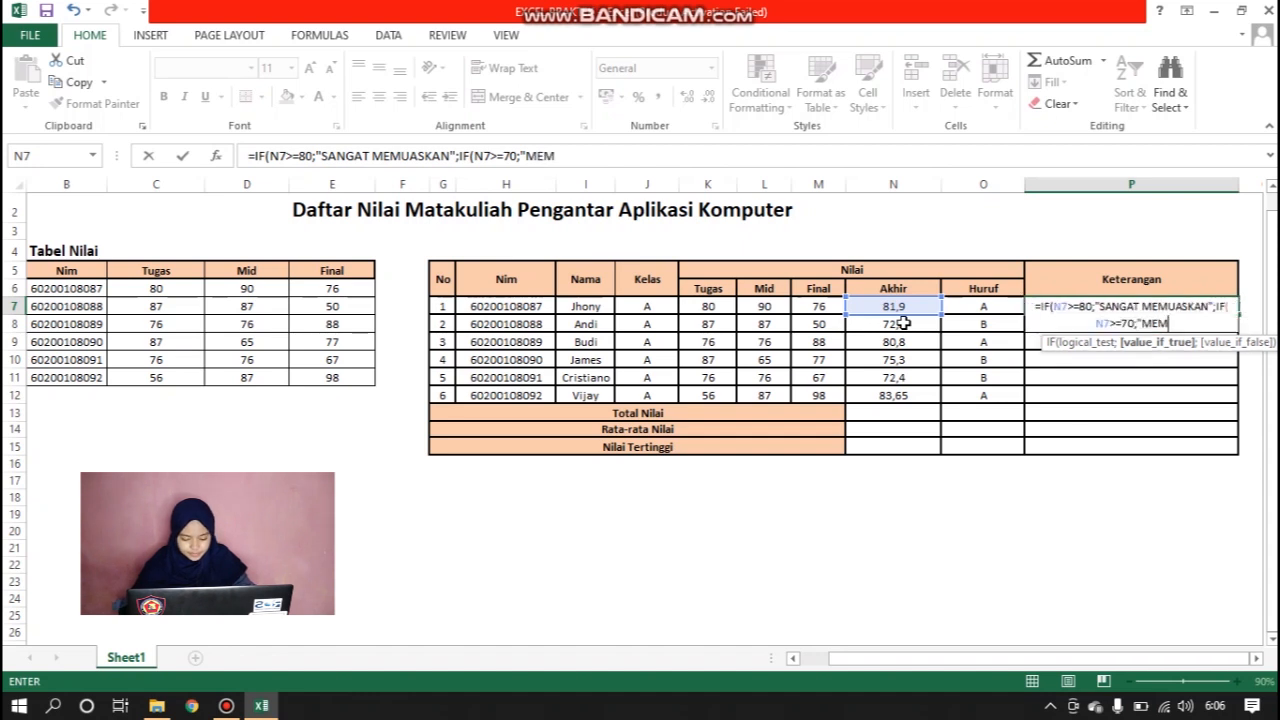
{"action": "type", "text": "E"}
{"action": "key", "text": "BackSpace"}
{"action": "type", "text": "UASKAN"}
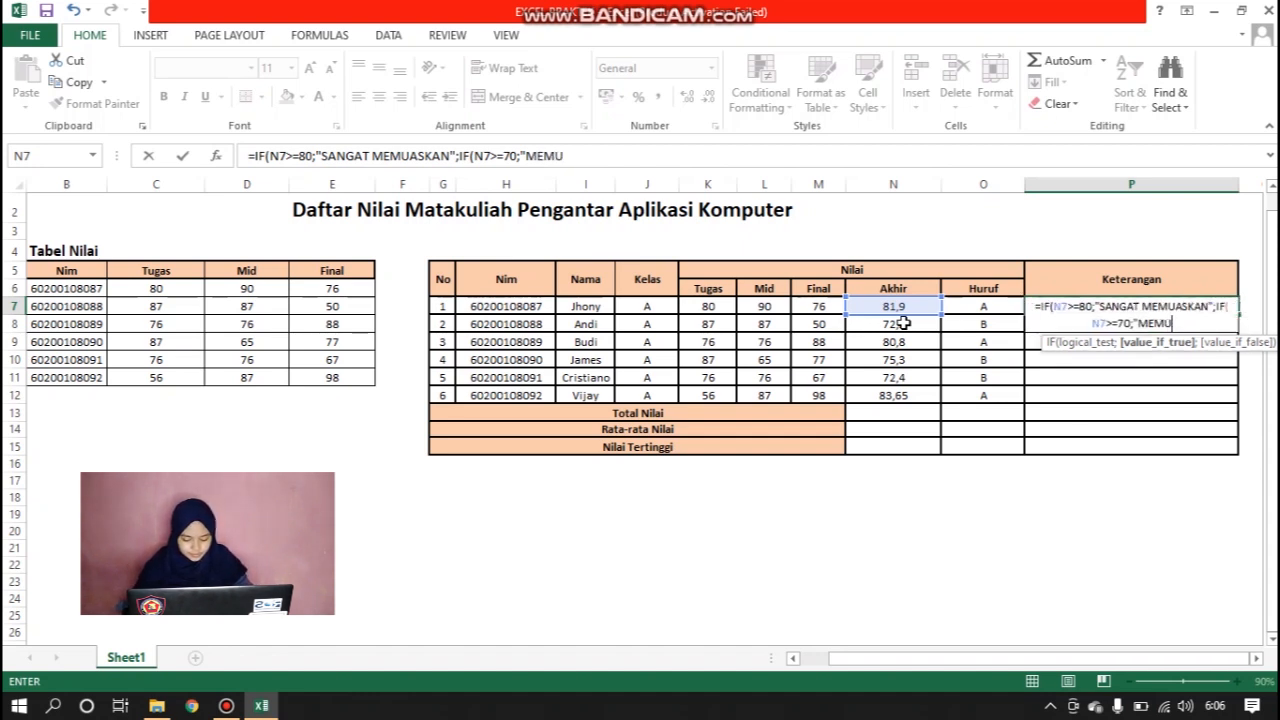
{"action": "type", "text": "\""}
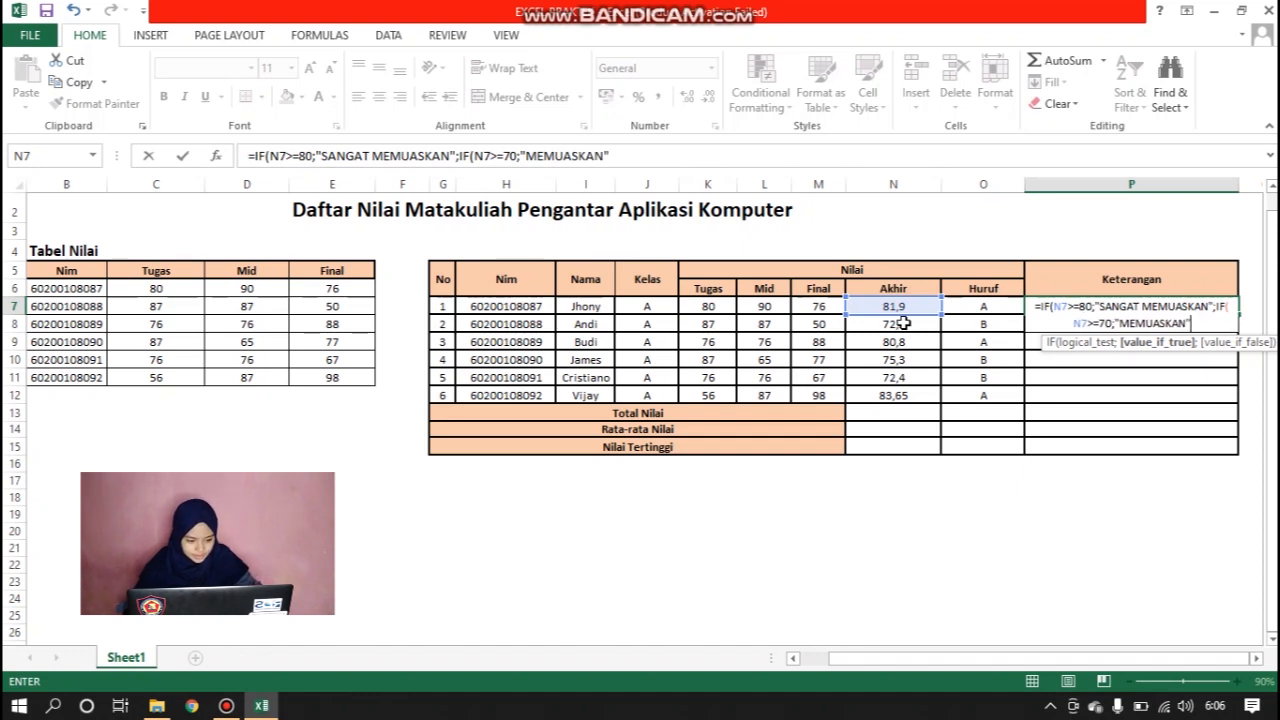
Nest a third IF in the P7 formula that returns "CUKUP" when N7>=60
{"action": "type", "text": ";"}
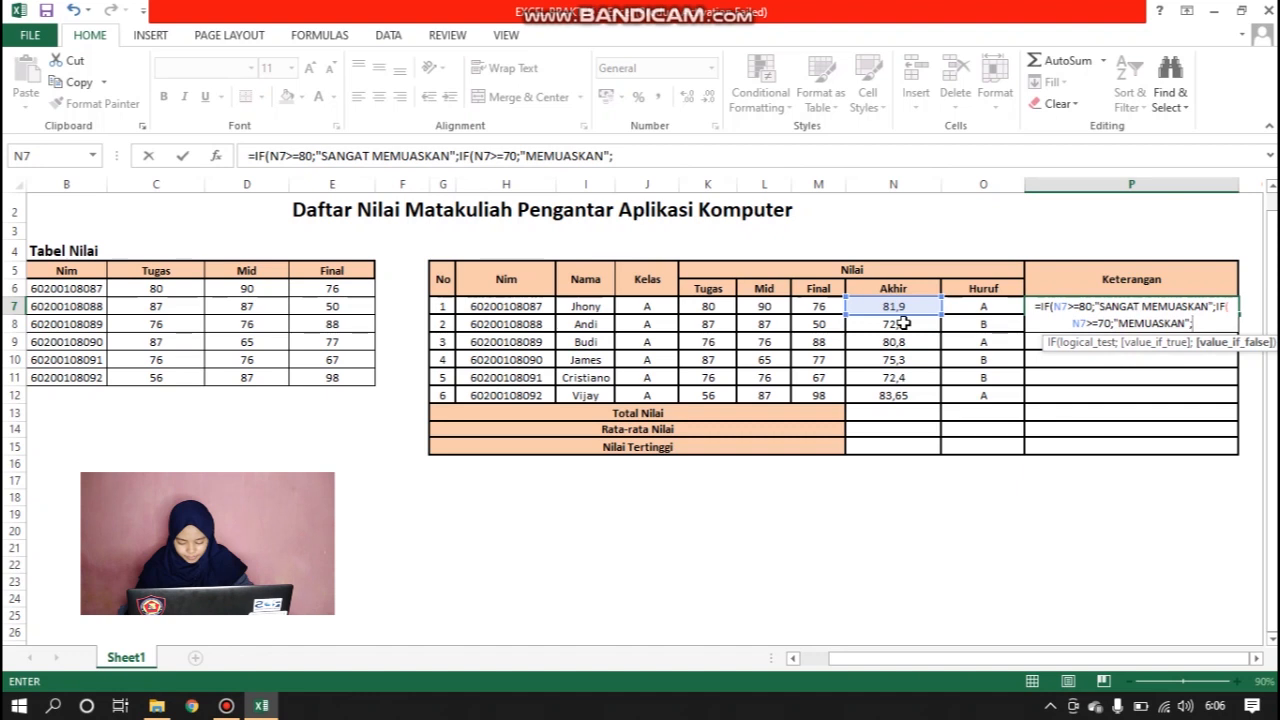
{"action": "type", "text": "IF("}
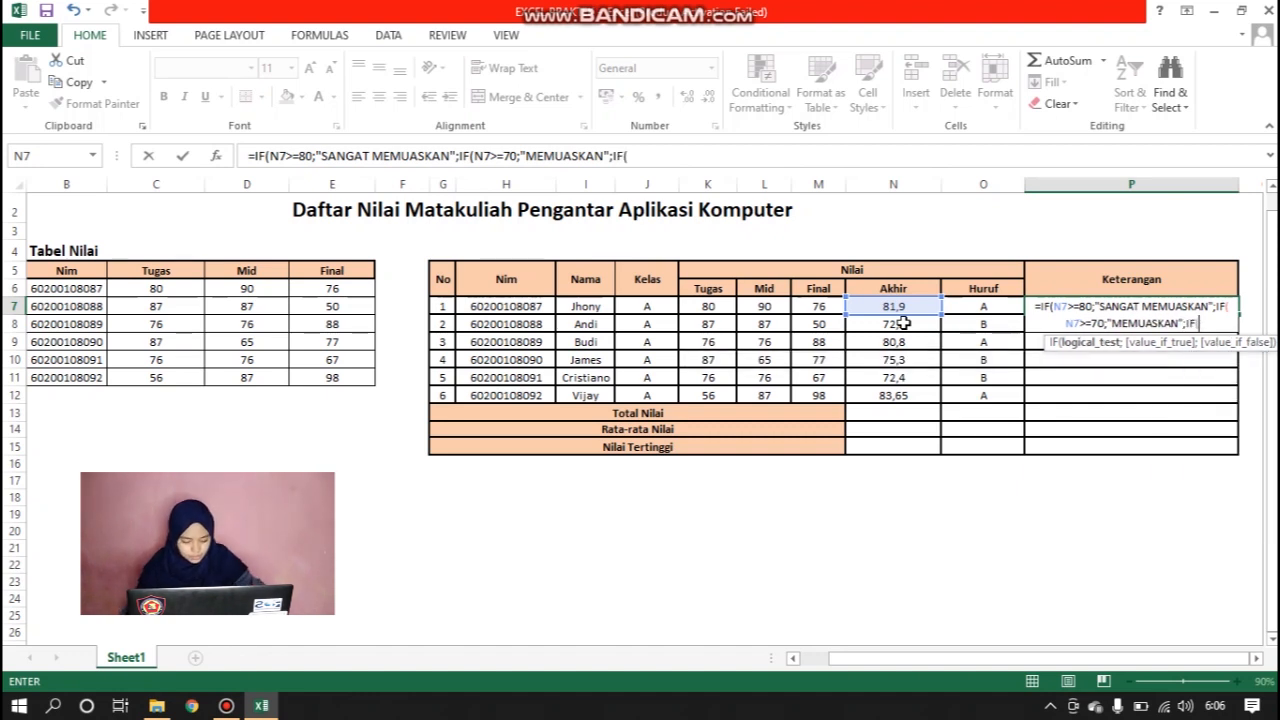
{"action": "left_click", "coordinate": [908, 305]}
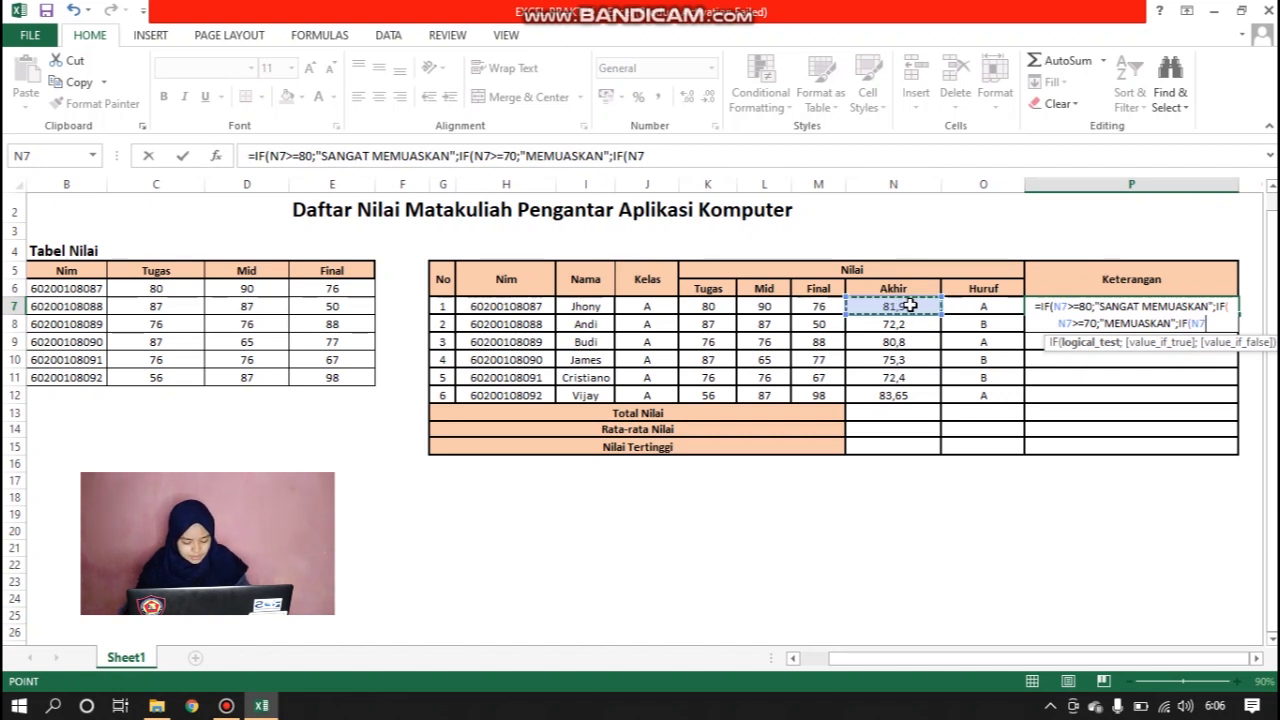
{"action": "type", "text": ">=60"}
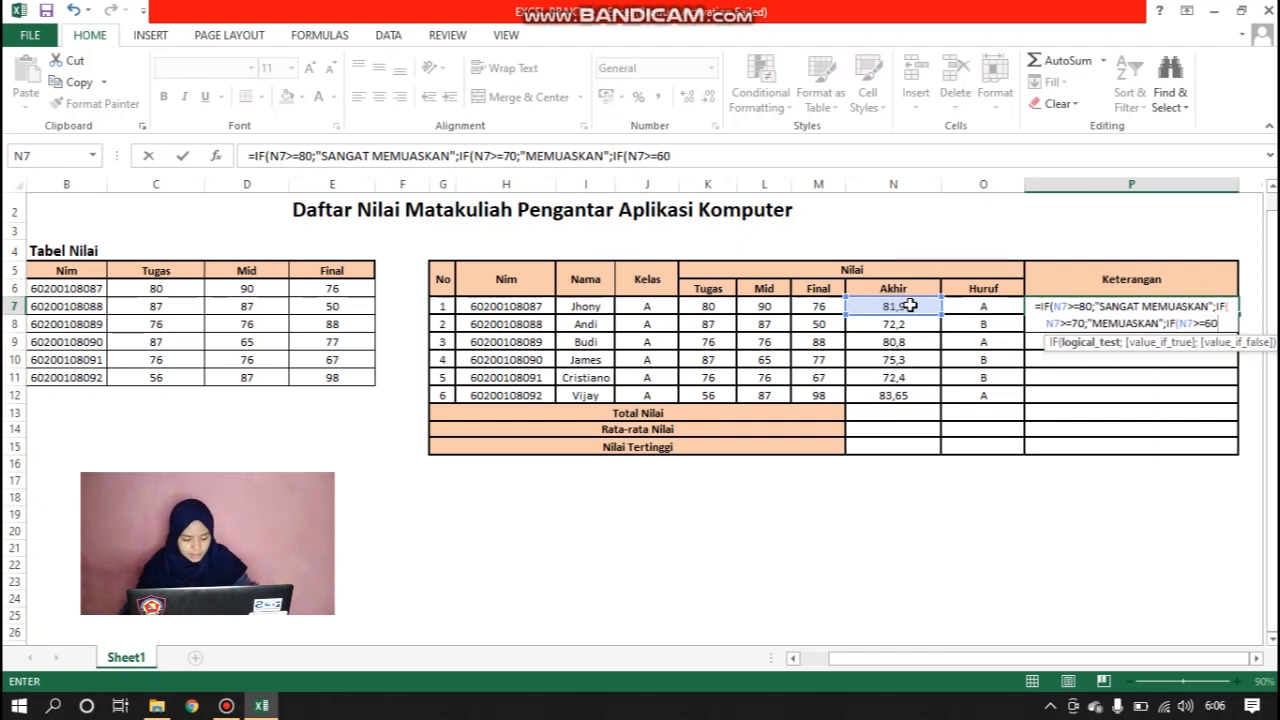
{"action": "type", "text": "\""}
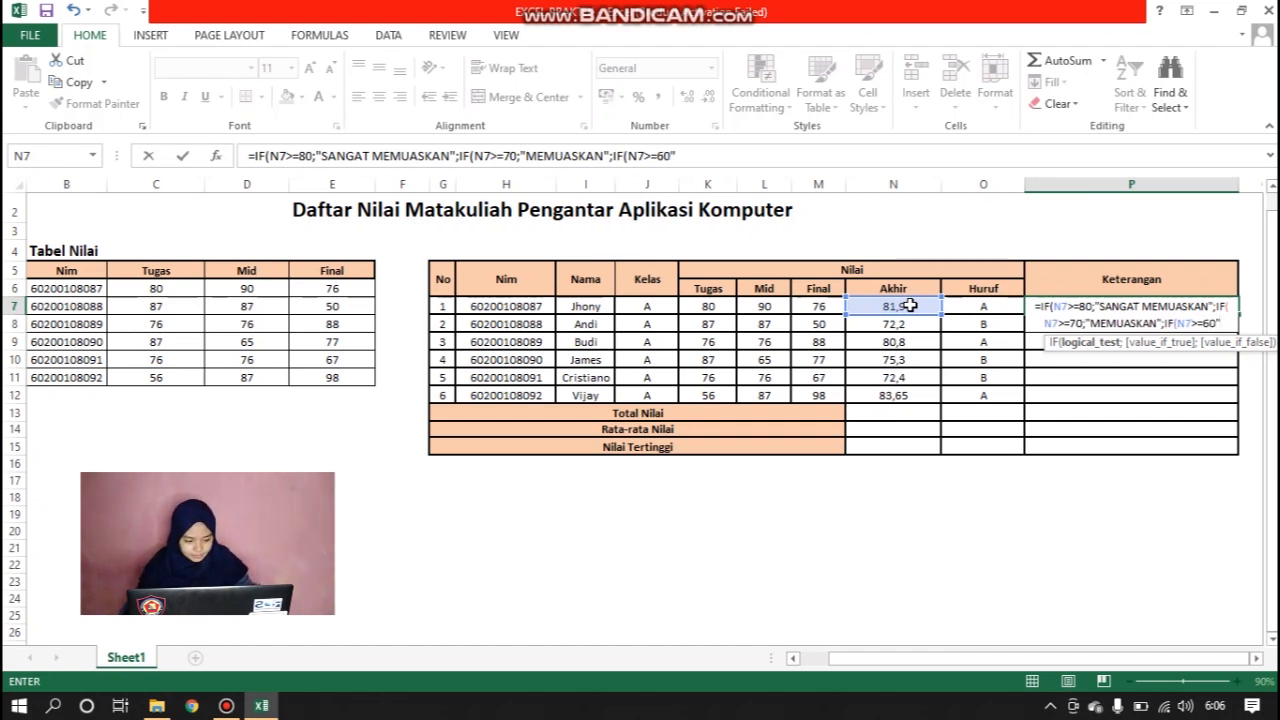
{"action": "key", "text": "BackSpace"}
{"action": "type", "text": ";\""}
{"action": "key", "text": "BackSpace"}
{"action": "type", "text": "\""}
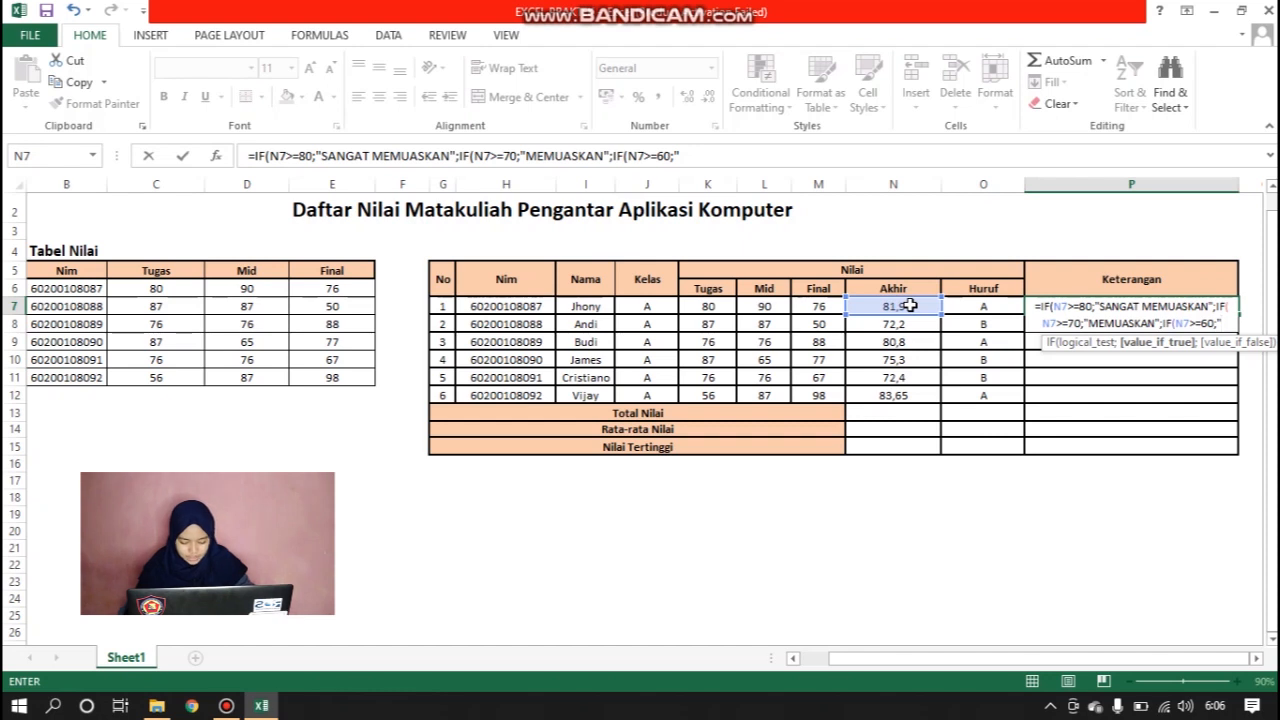
{"action": "type", "text": "CUKUOP"}
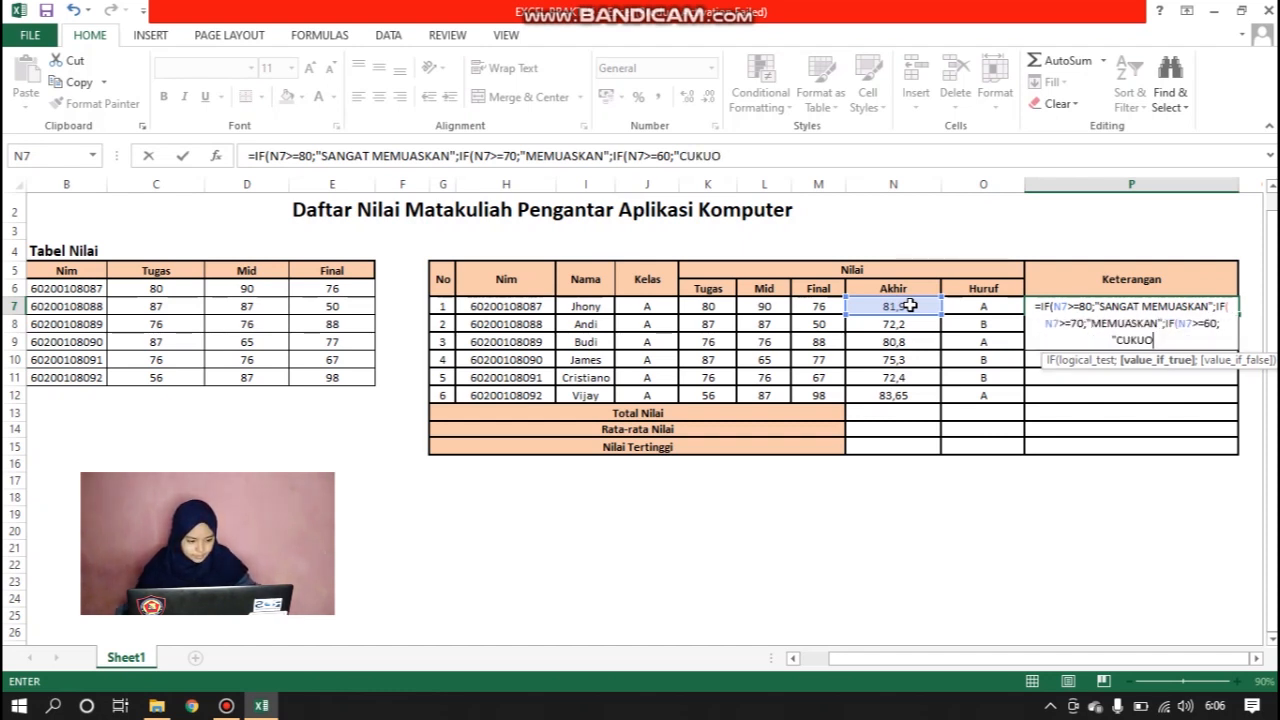
{"action": "key", "text": "BackSpace"}
{"action": "key", "text": "BackSpace"}
{"action": "type", "text": "P\""}
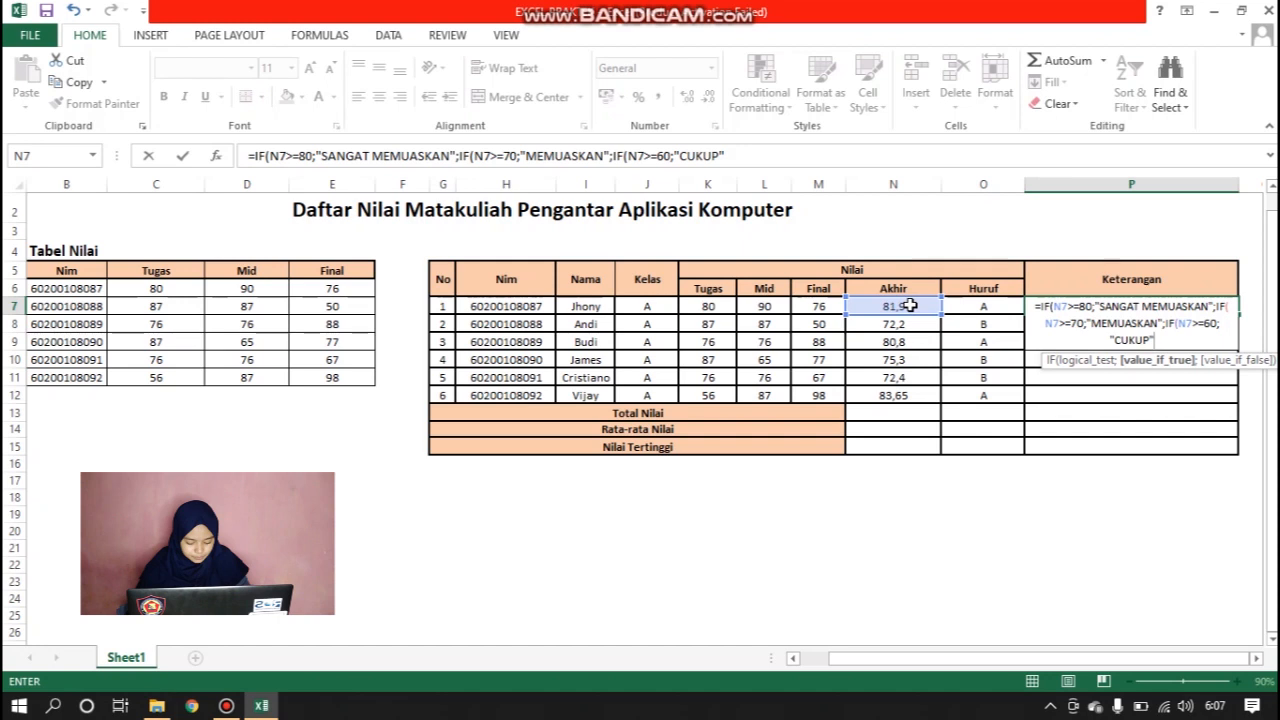
Finish the nested IF formula in P7 with "ERROR" as the fallback result and copy it down through P12
{"action": "type", "text": ";"}
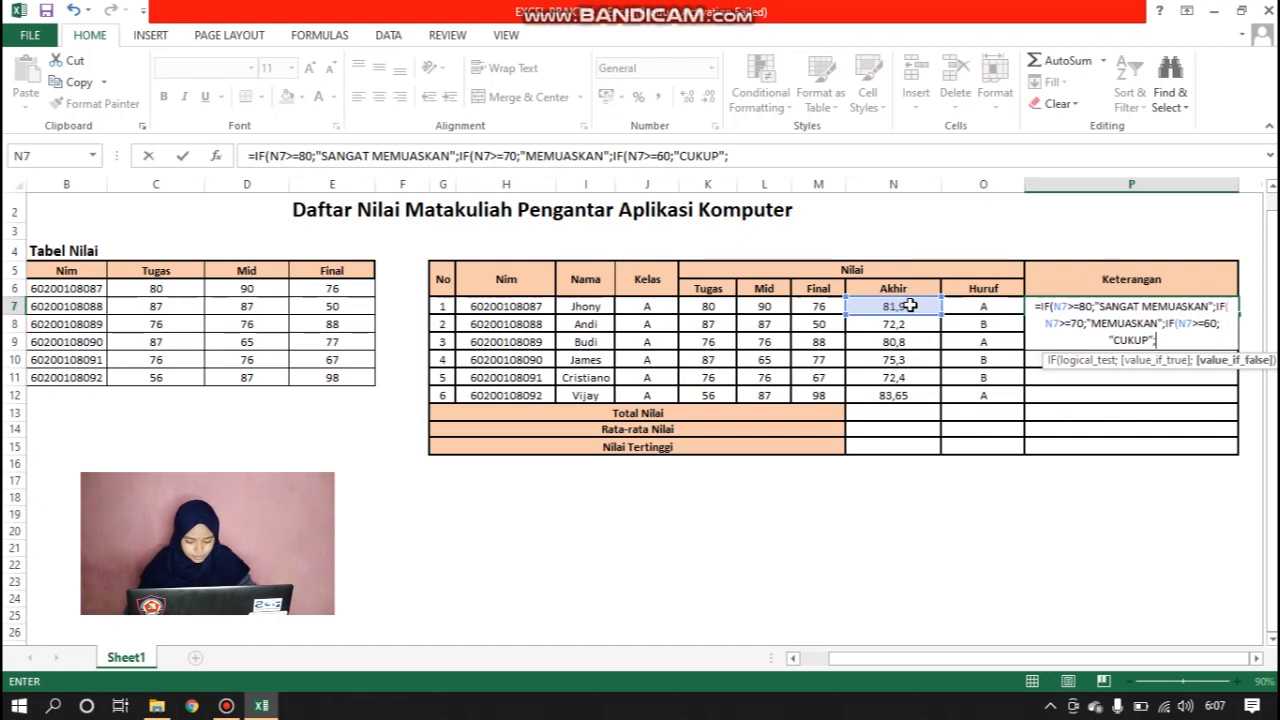
{"action": "type", "text": "\""}
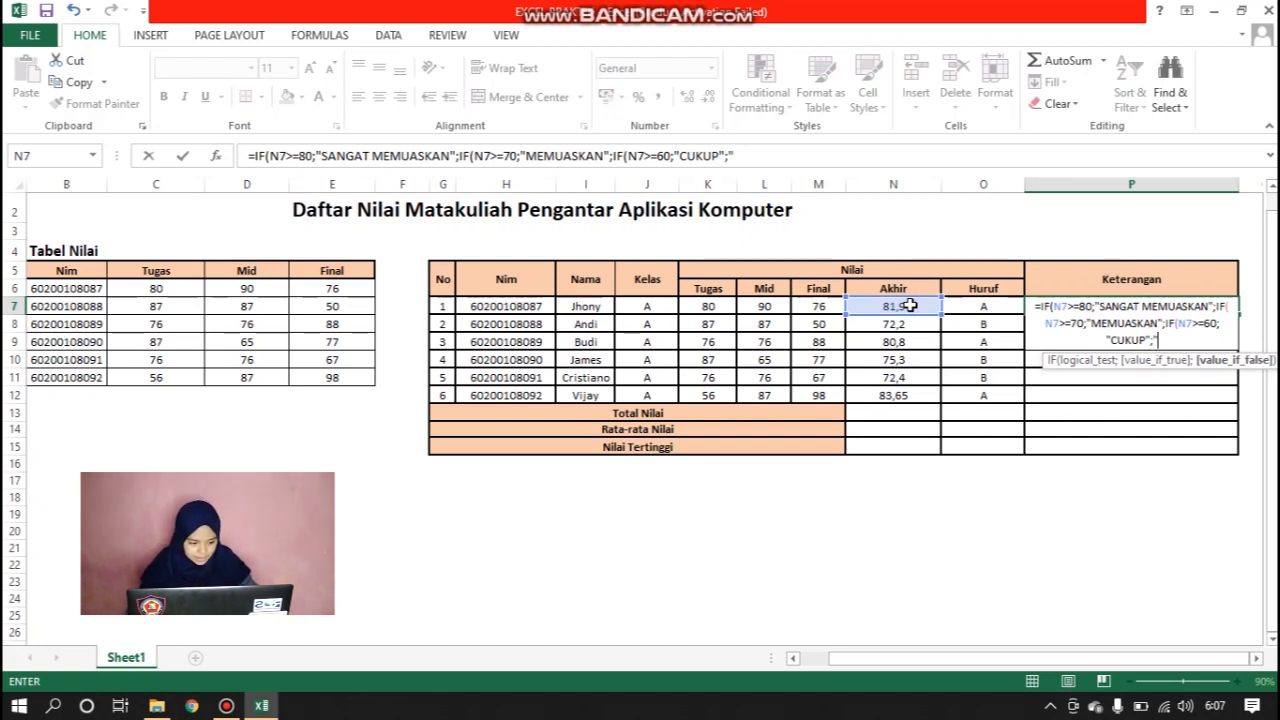
{"action": "type", "text": "ERR"}
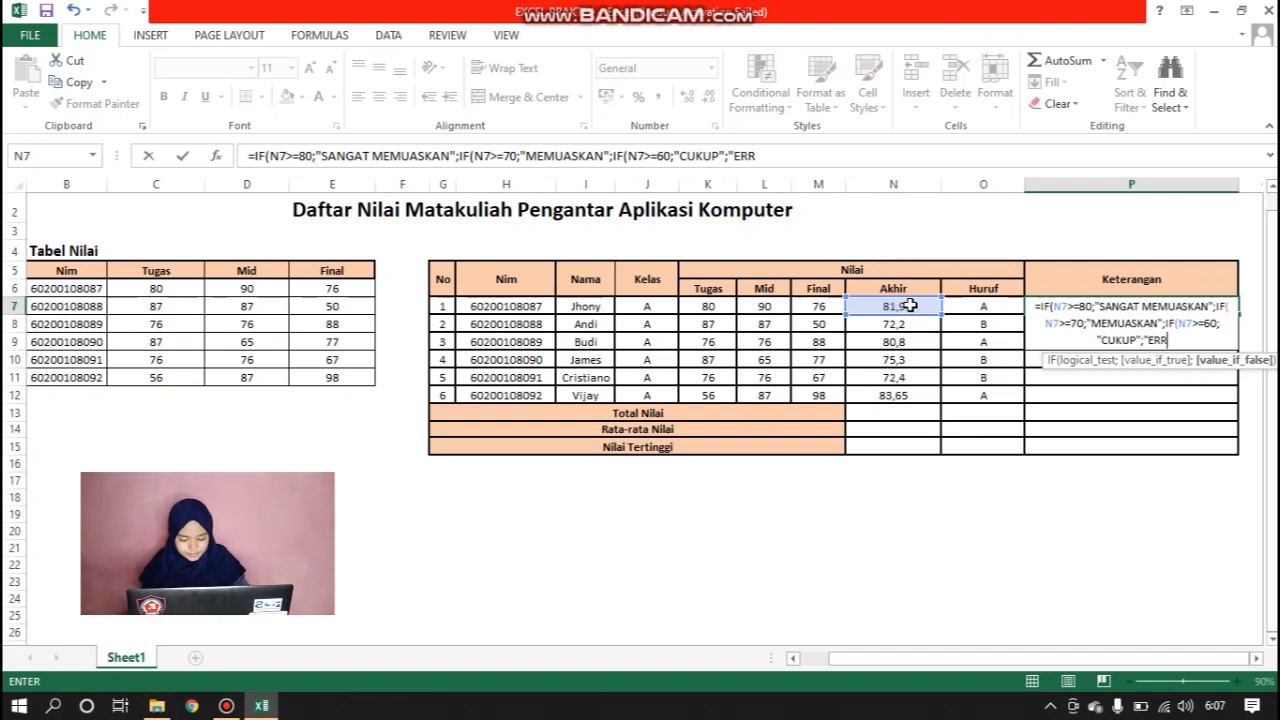
{"action": "type", "text": "OR"}
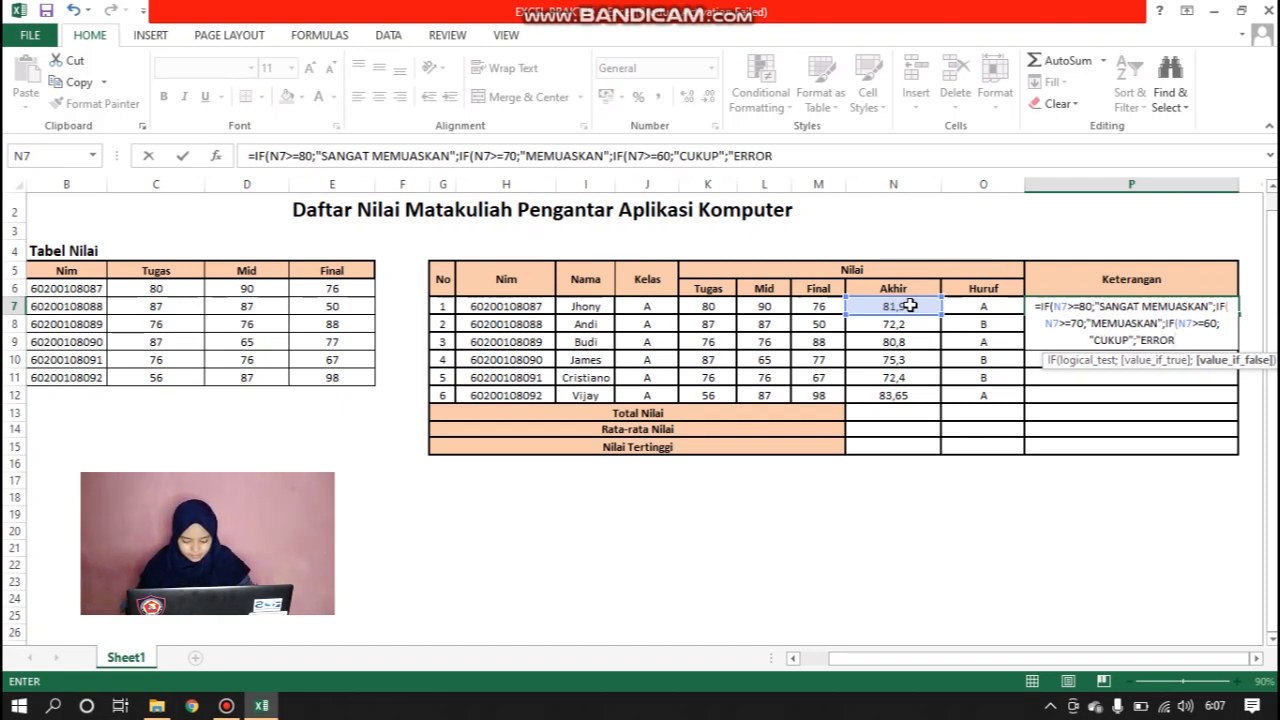
{"action": "type", "text": "\""}
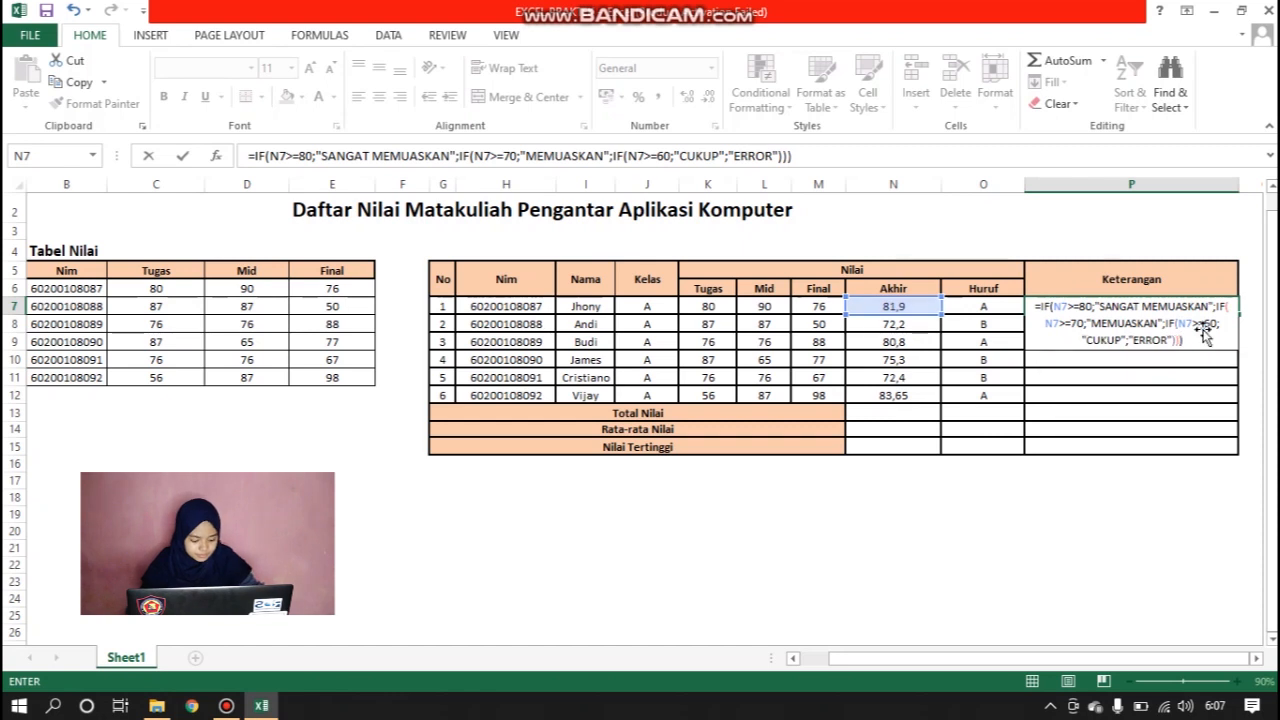
{"action": "key", "text": "Return"}
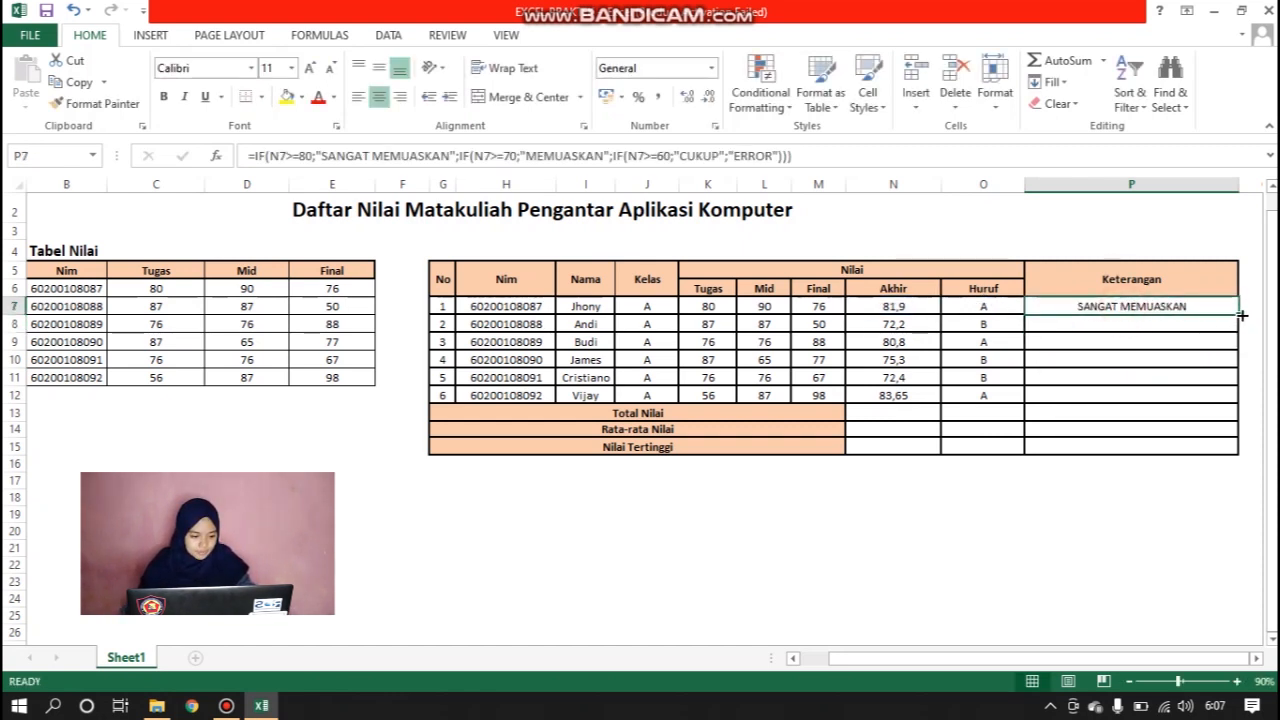
{"action": "left_click_drag", "start_coordinate": [1239, 314], "coordinate": [1243, 397]}
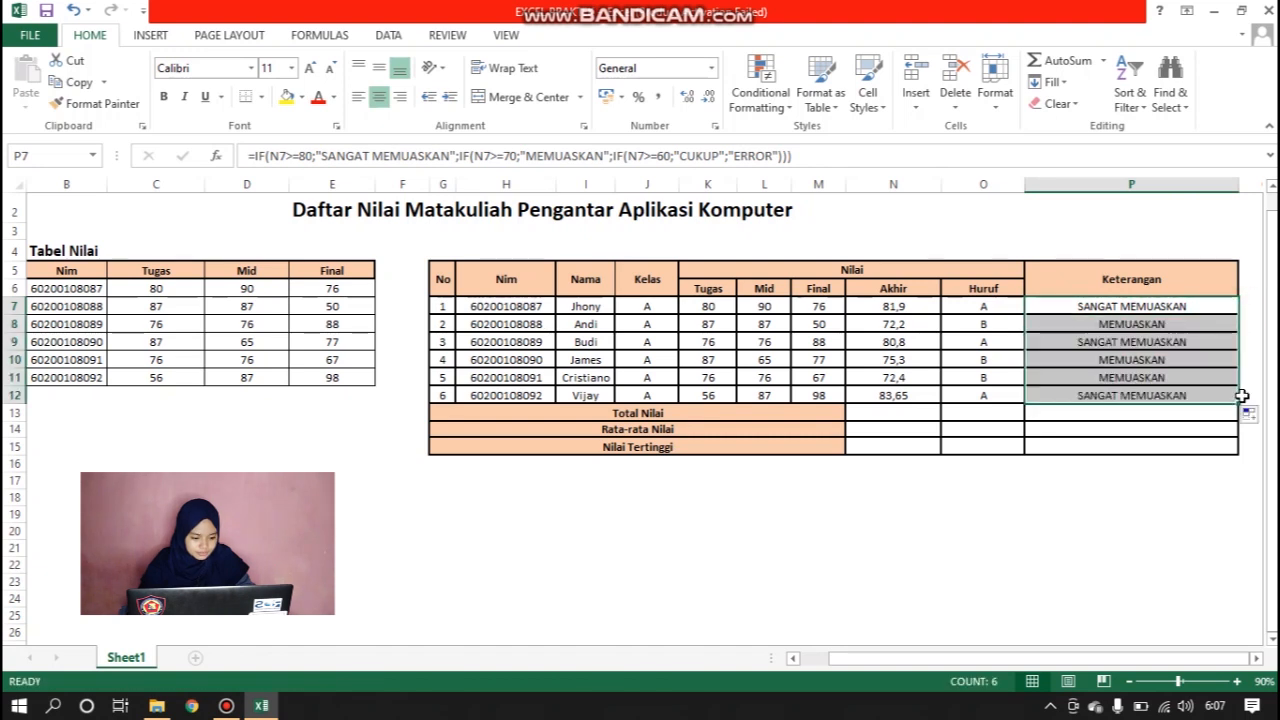
{"action": "left_click", "coordinate": [1200, 433]}
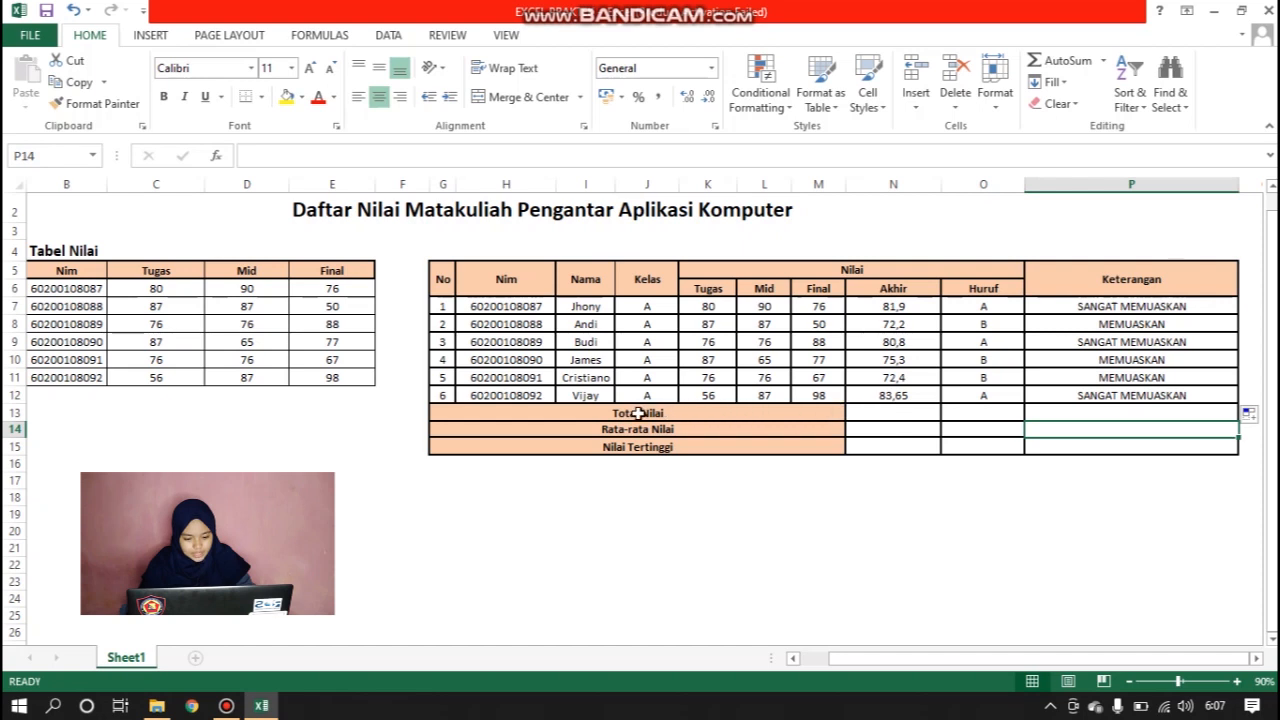
Start a SUM formula in the Total Nilai cell N13
{"action": "left_click", "coordinate": [886, 416]}
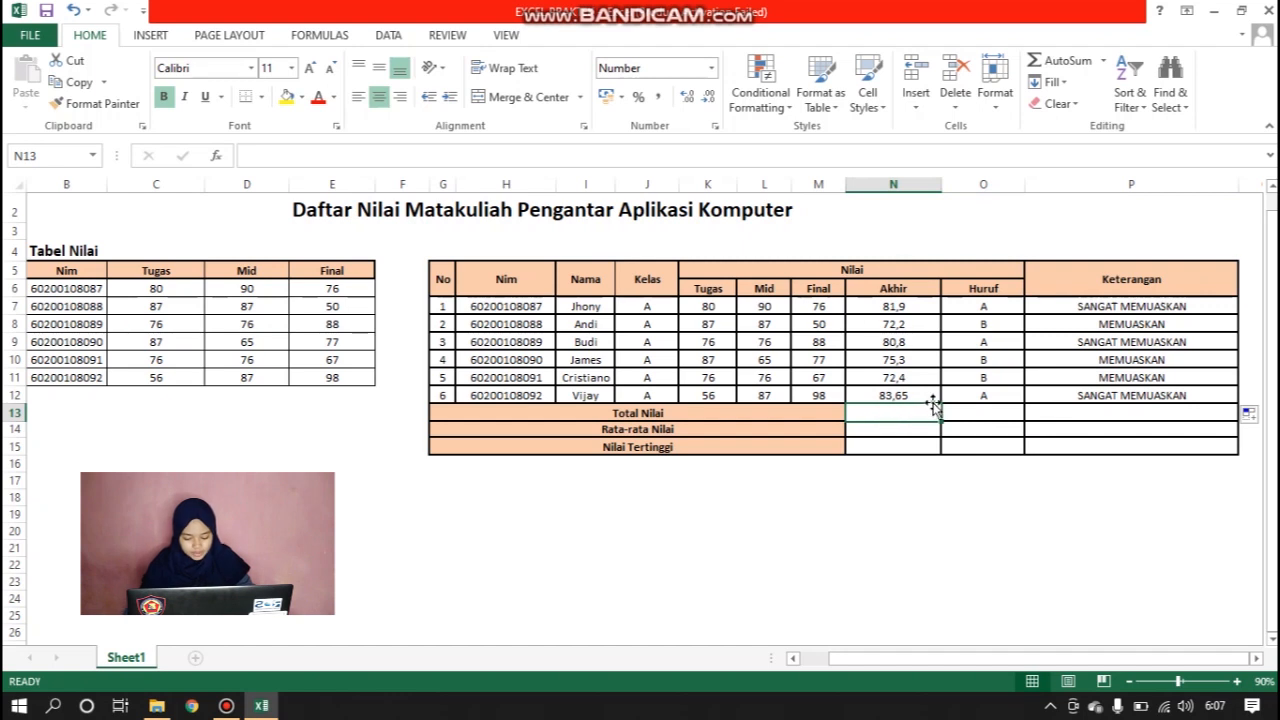
{"action": "type", "text": "="}
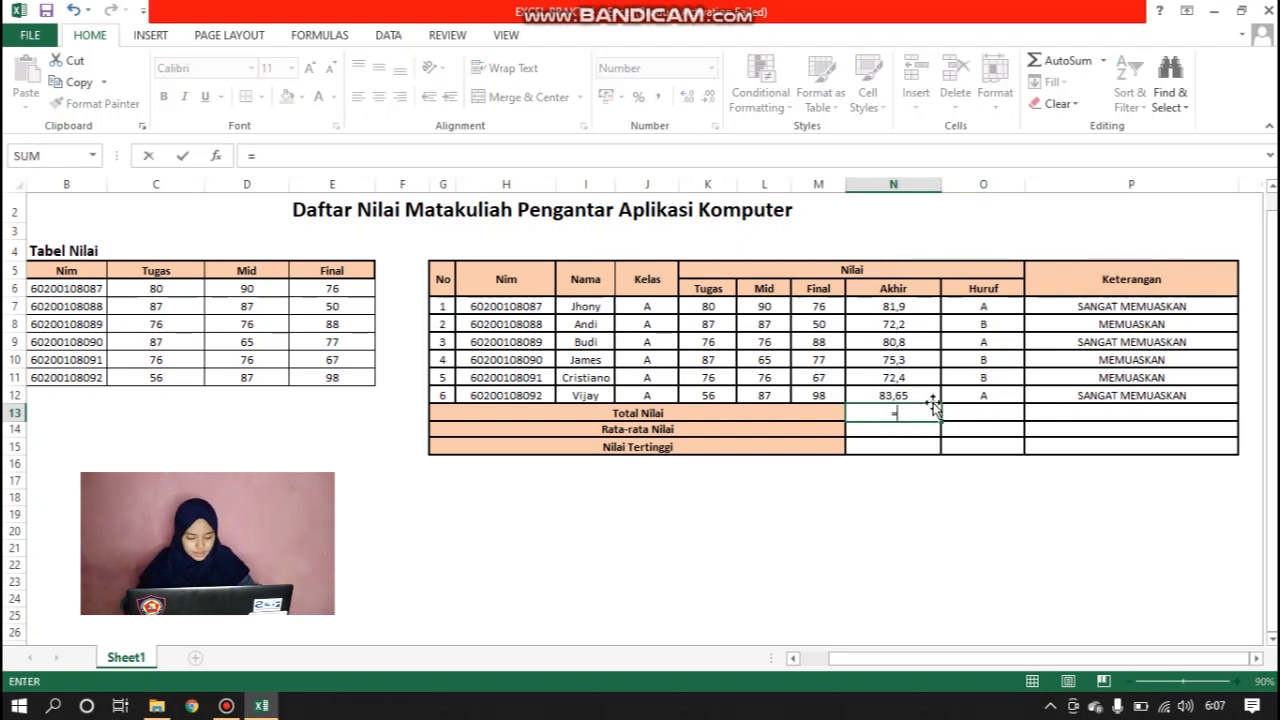
{"action": "type", "text": "(SU"}
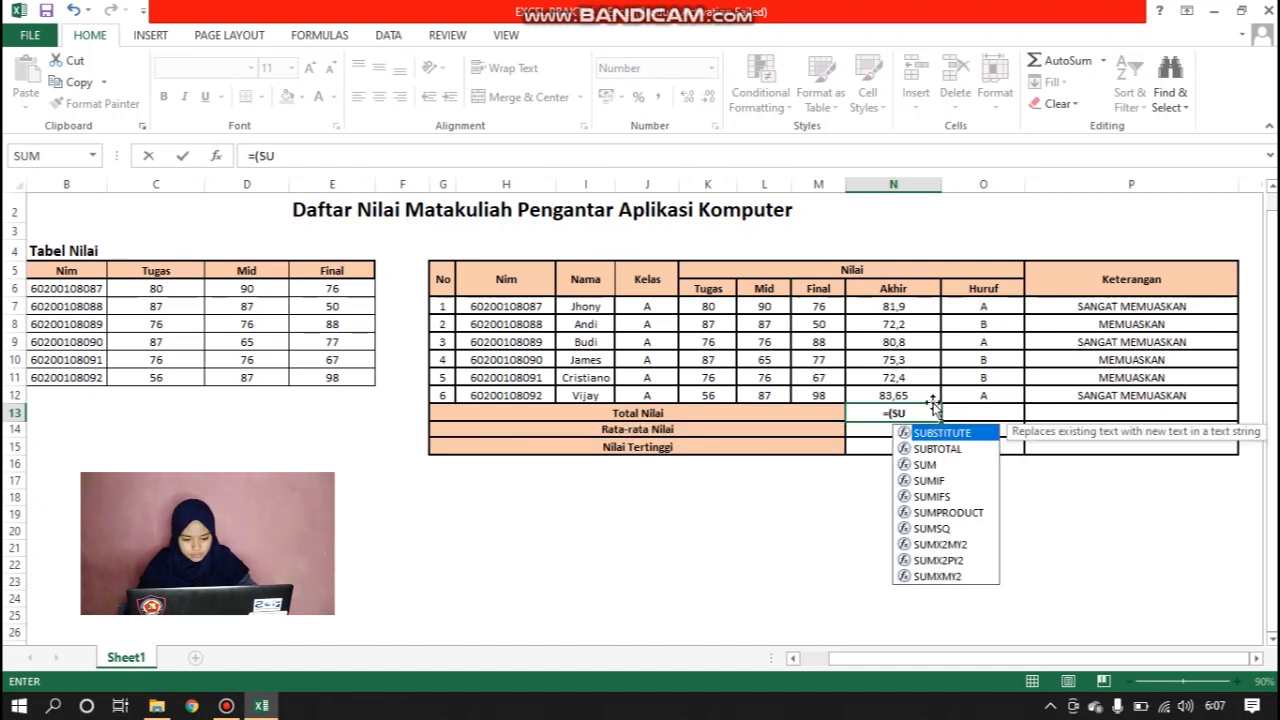
{"action": "type", "text": "M"}
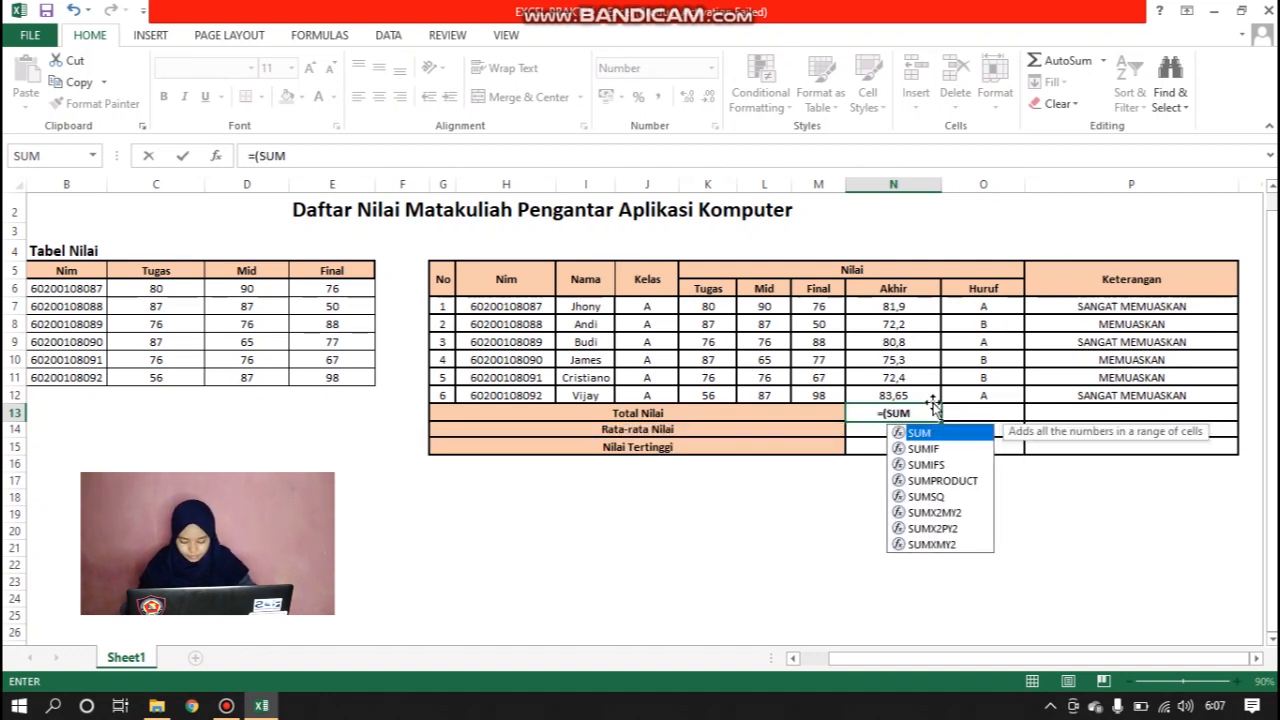
{"action": "key", "text": "BackSpace"}
{"action": "key", "text": "BackSpace"}
{"action": "key", "text": "BackSpace"}
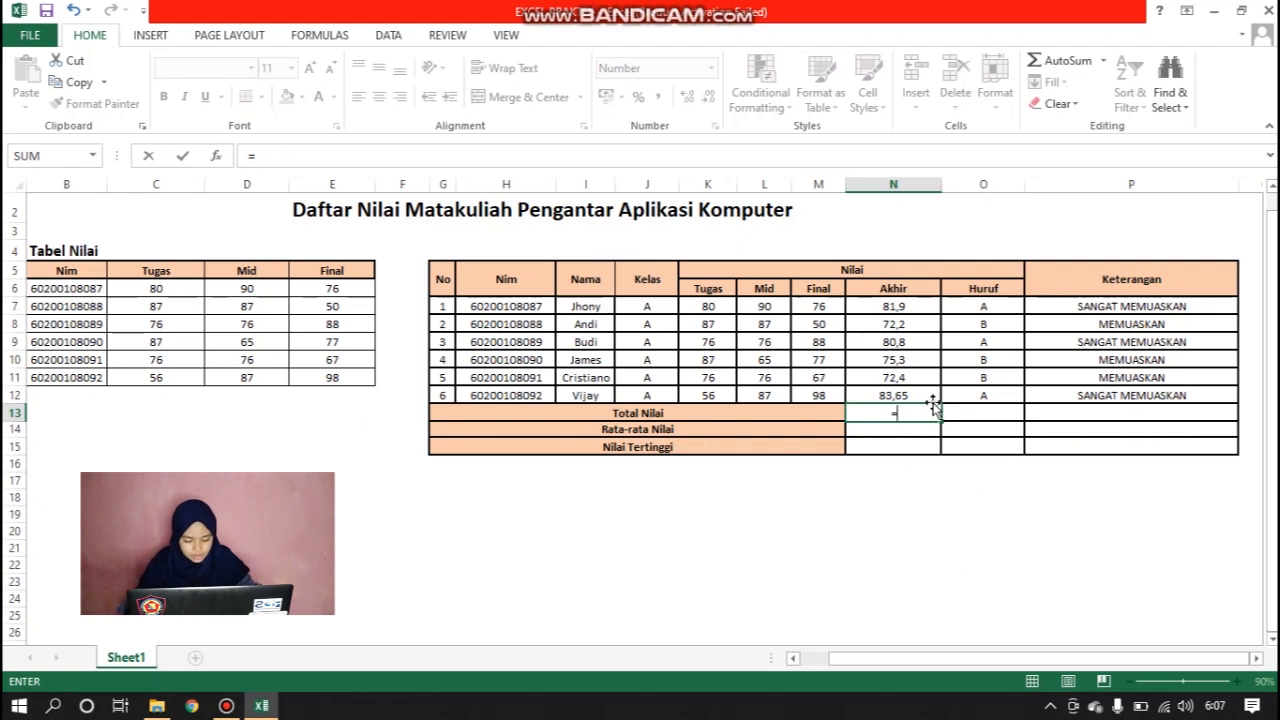
{"action": "type", "text": "SU"}
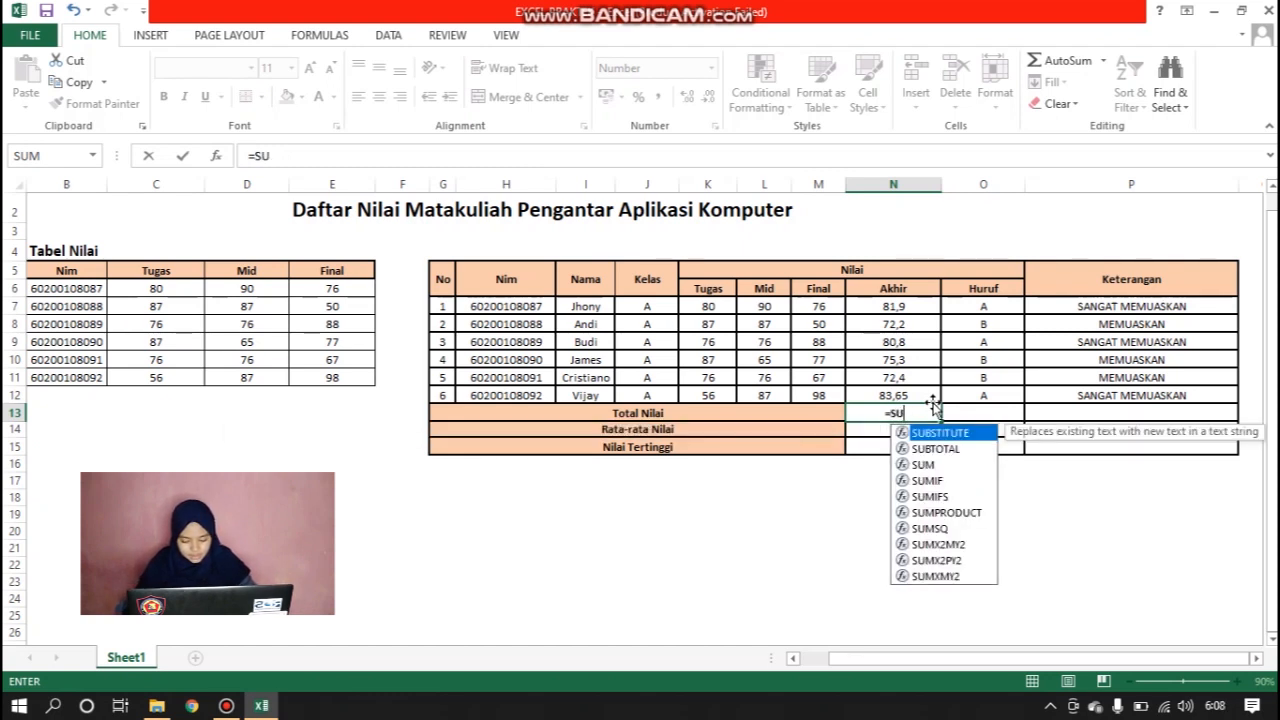
{"action": "type", "text": "M("}
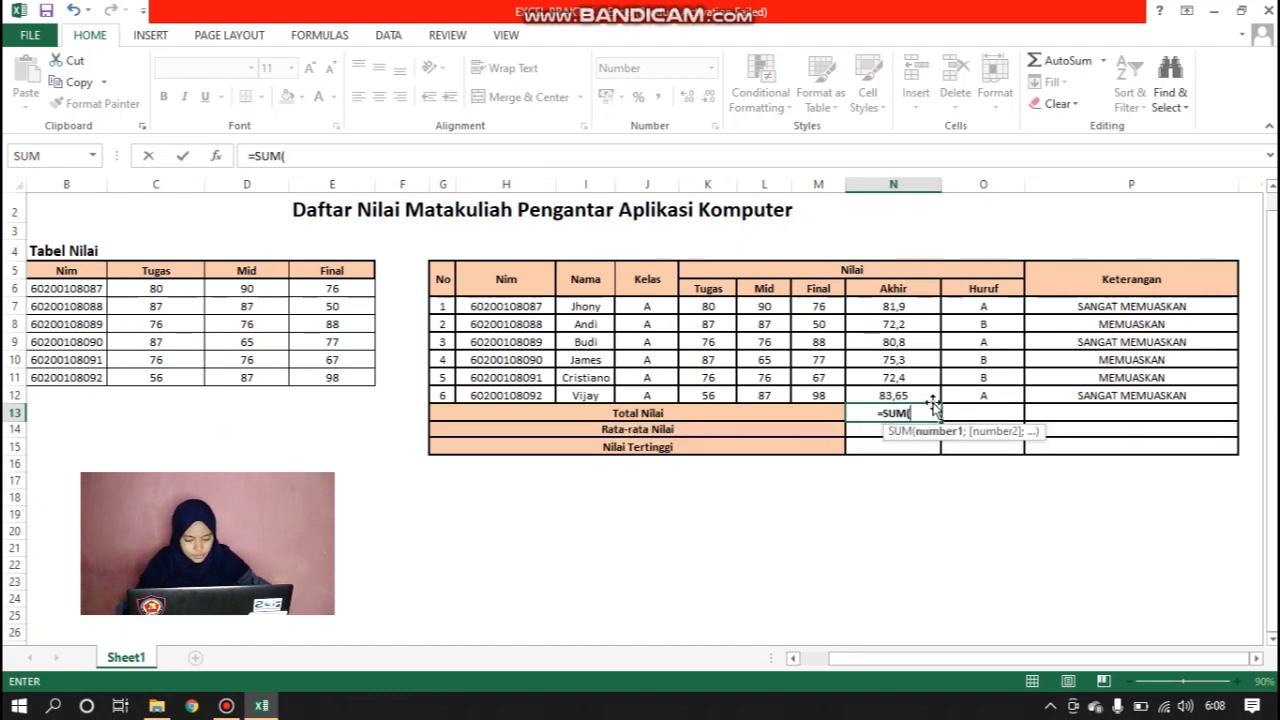
Complete the N13 SUM formula with the individual cells N7, N8, N9, N10, N11 and N12, separated by semicolons
{"action": "left_click", "coordinate": [913, 306]}
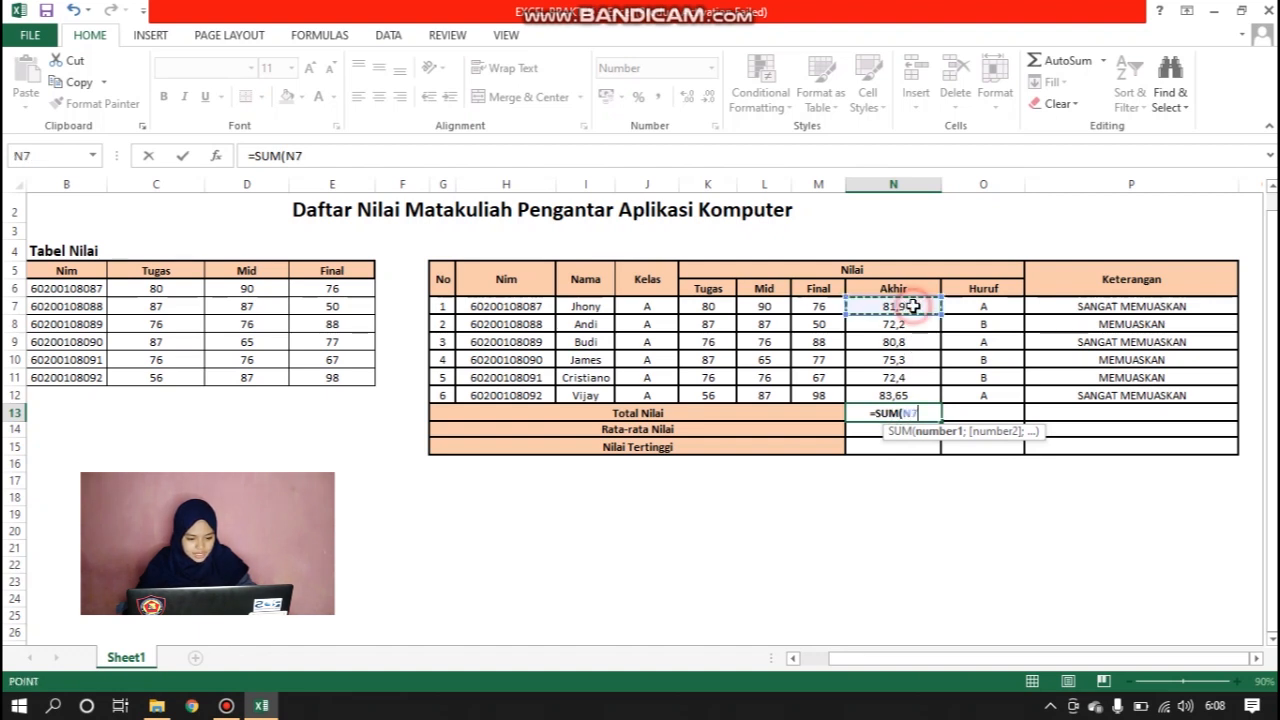
{"action": "type", "text": ";"}
{"action": "left_click", "coordinate": [895, 325]}
{"action": "type", "text": ";"}
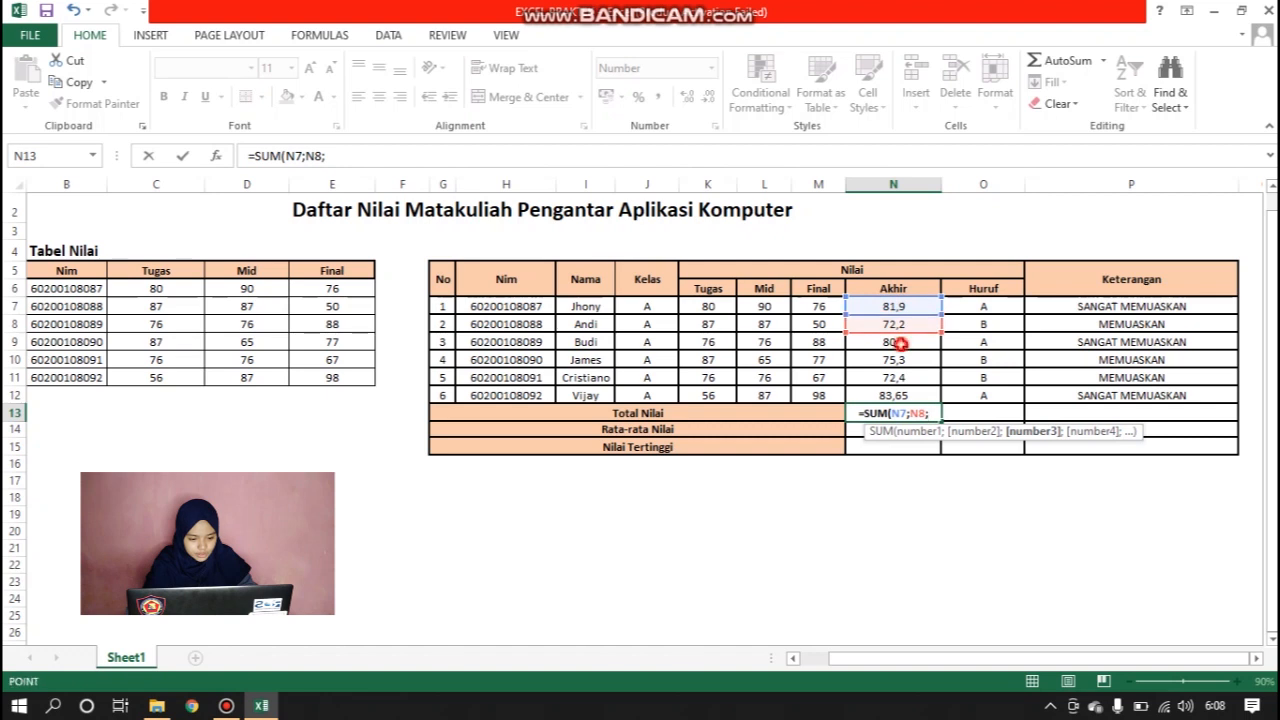
{"action": "left_click", "coordinate": [898, 342]}
{"action": "type", "text": ";"}
{"action": "left_click", "coordinate": [901, 360]}
{"action": "type", "text": ";"}
{"action": "left_click", "coordinate": [903, 380]}
{"action": "type", "text": ";"}
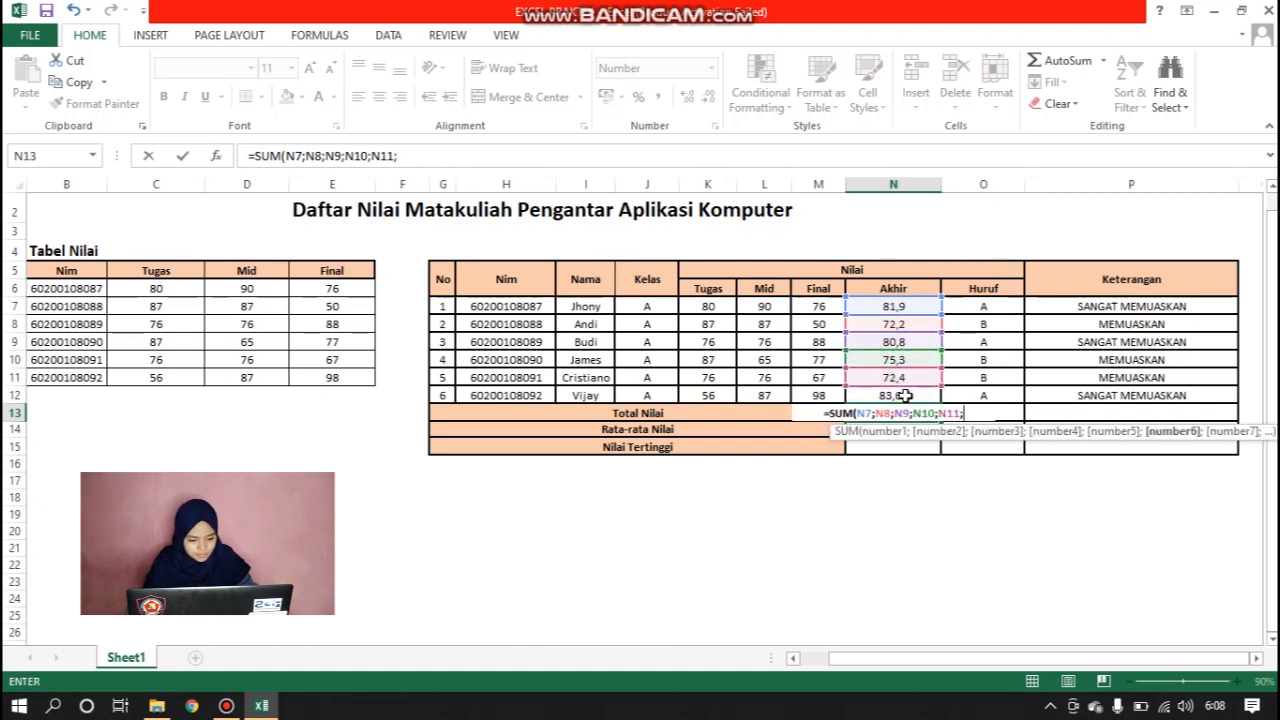
{"action": "left_click", "coordinate": [903, 396]}
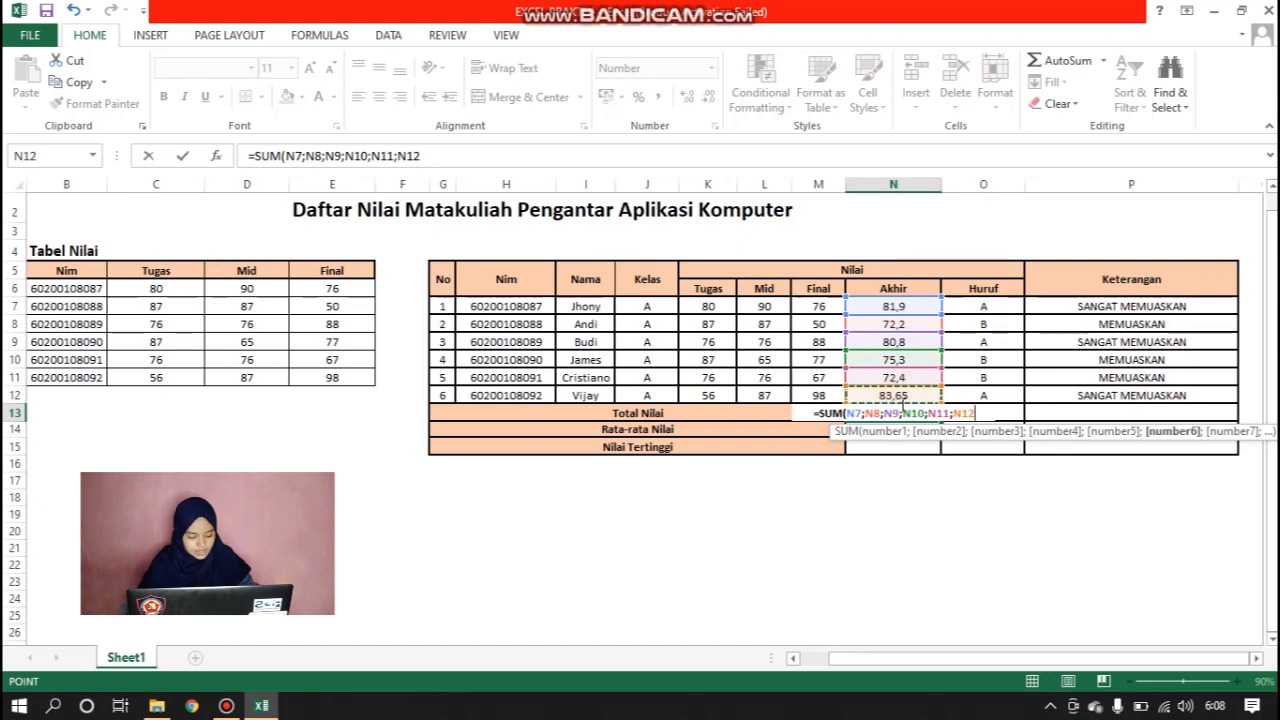
{"action": "key", "text": "Return"}
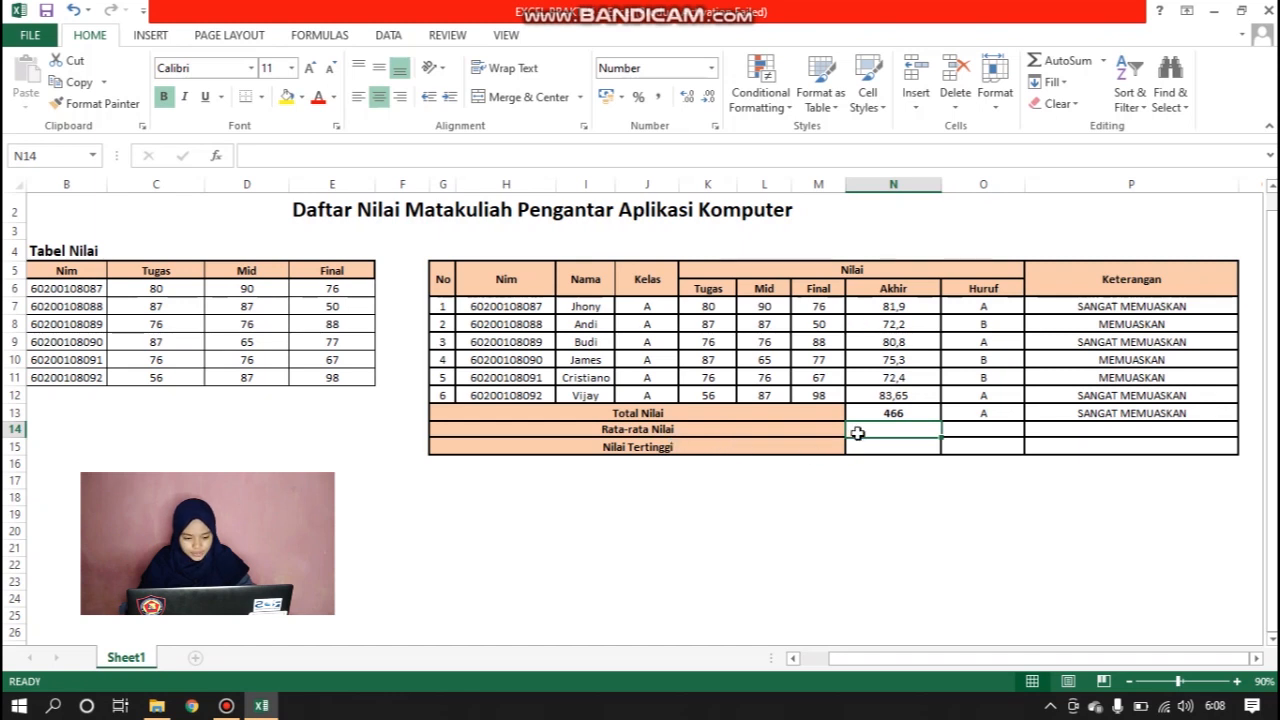
Calculate the Rata-rata Nilai in N14 with an AVERAGE formula that lists the cells N7, N8, N9, N10, N11 and N12
{"action": "type", "text": "="}
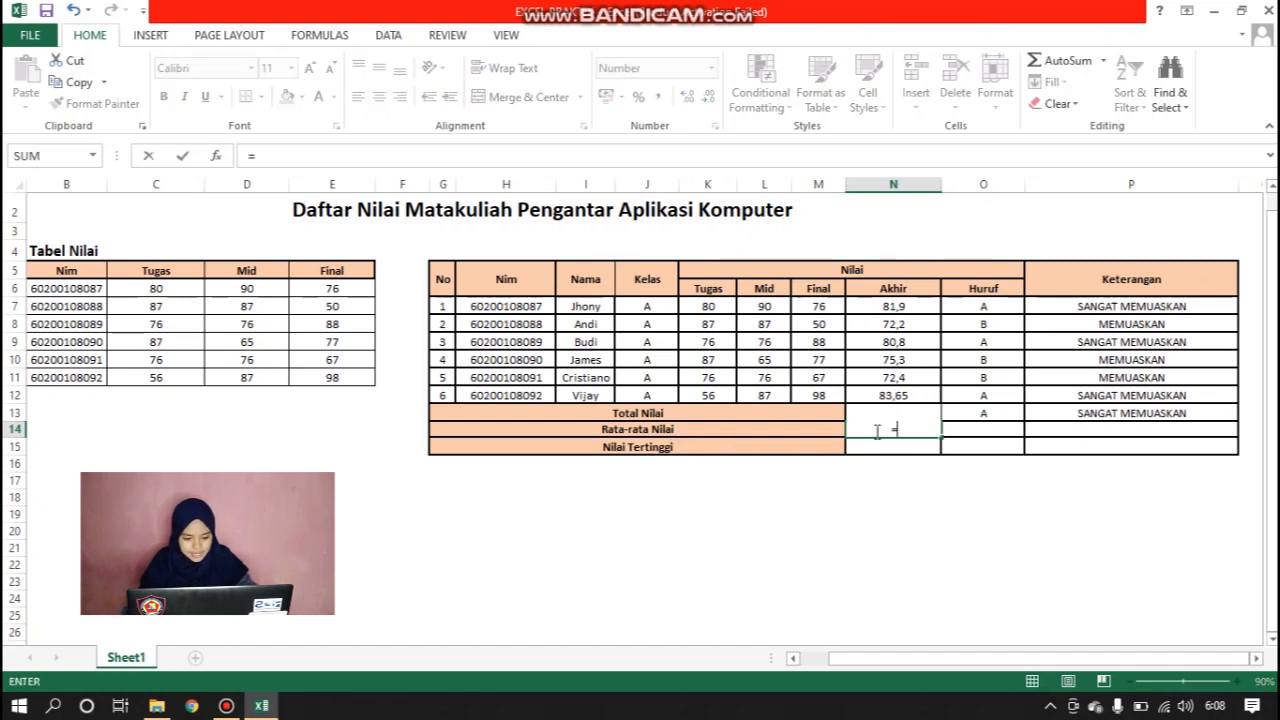
{"action": "type", "text": "AVERAGE"}
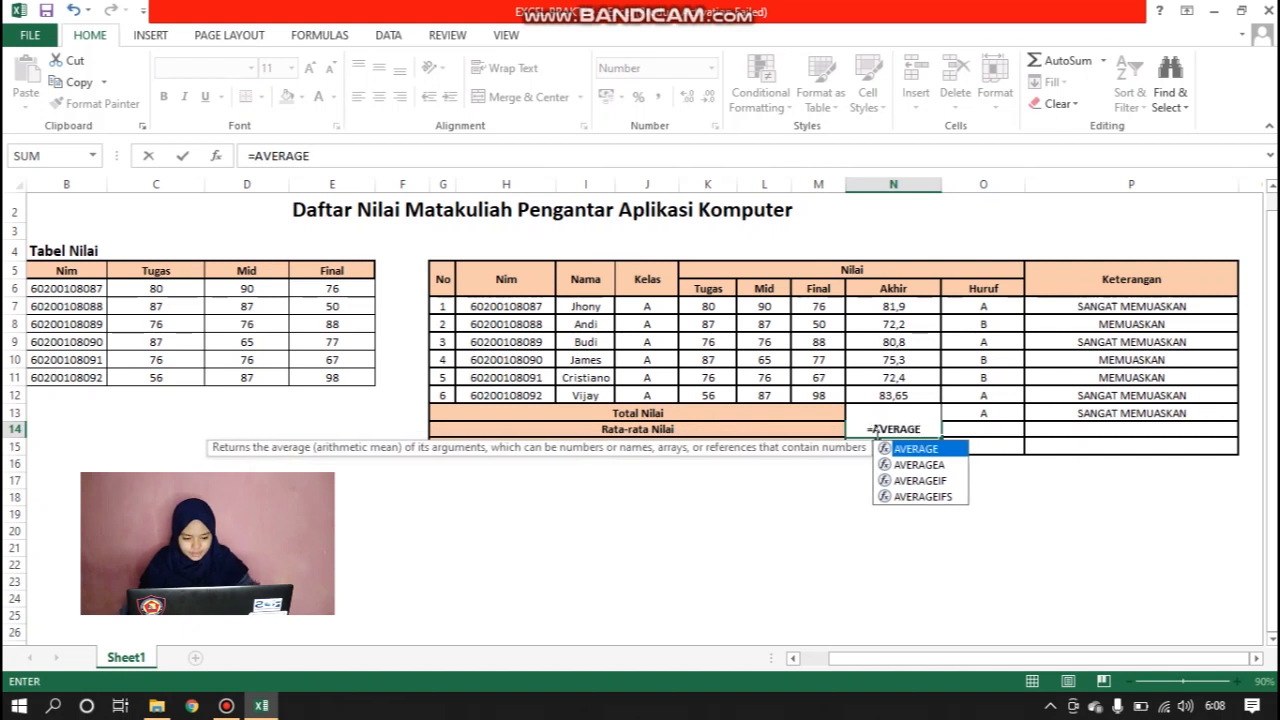
{"action": "type", "text": "("}
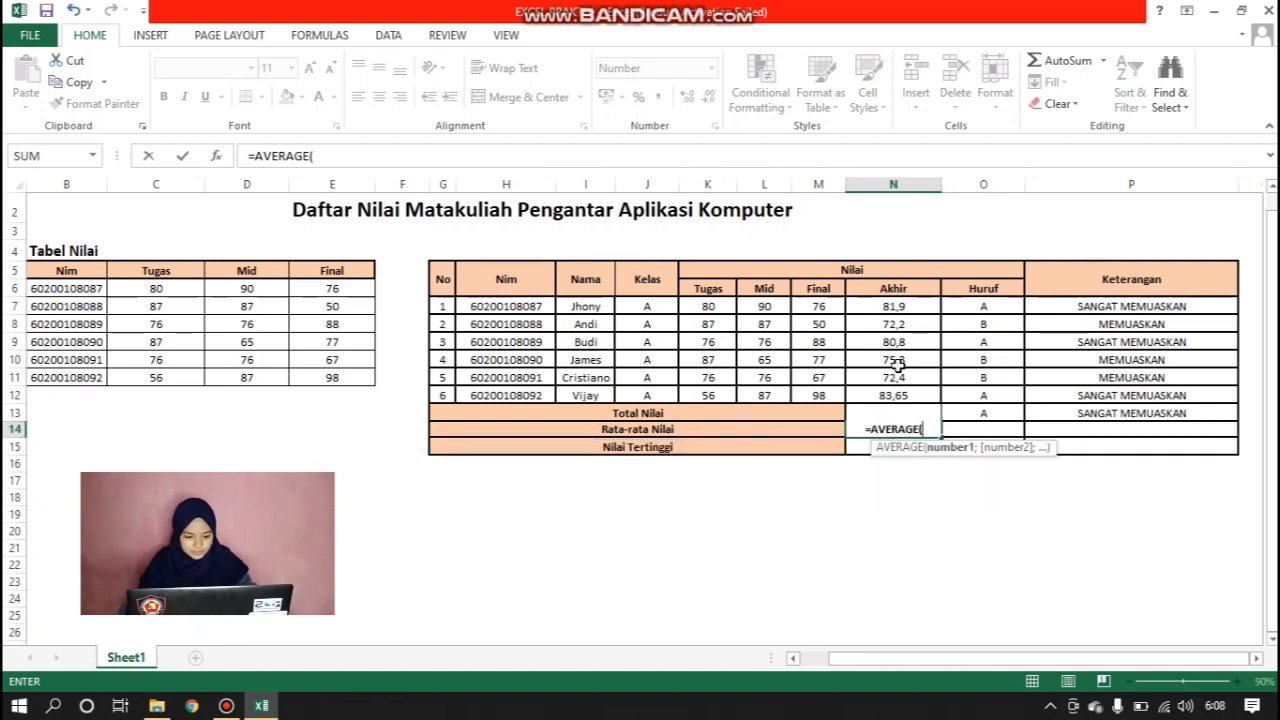
{"action": "left_click", "coordinate": [914, 307]}
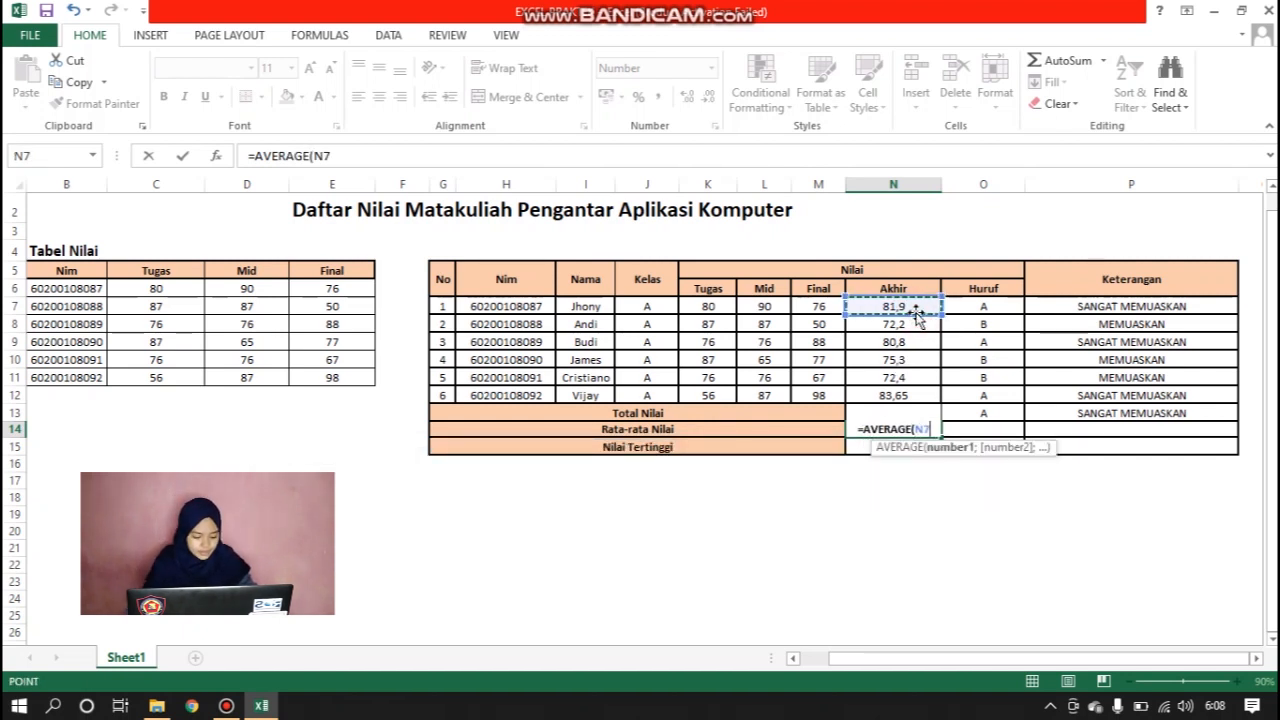
{"action": "type", "text": ";"}
{"action": "left_click", "coordinate": [909, 324]}
{"action": "type", "text": ";"}
{"action": "left_click", "coordinate": [911, 342]}
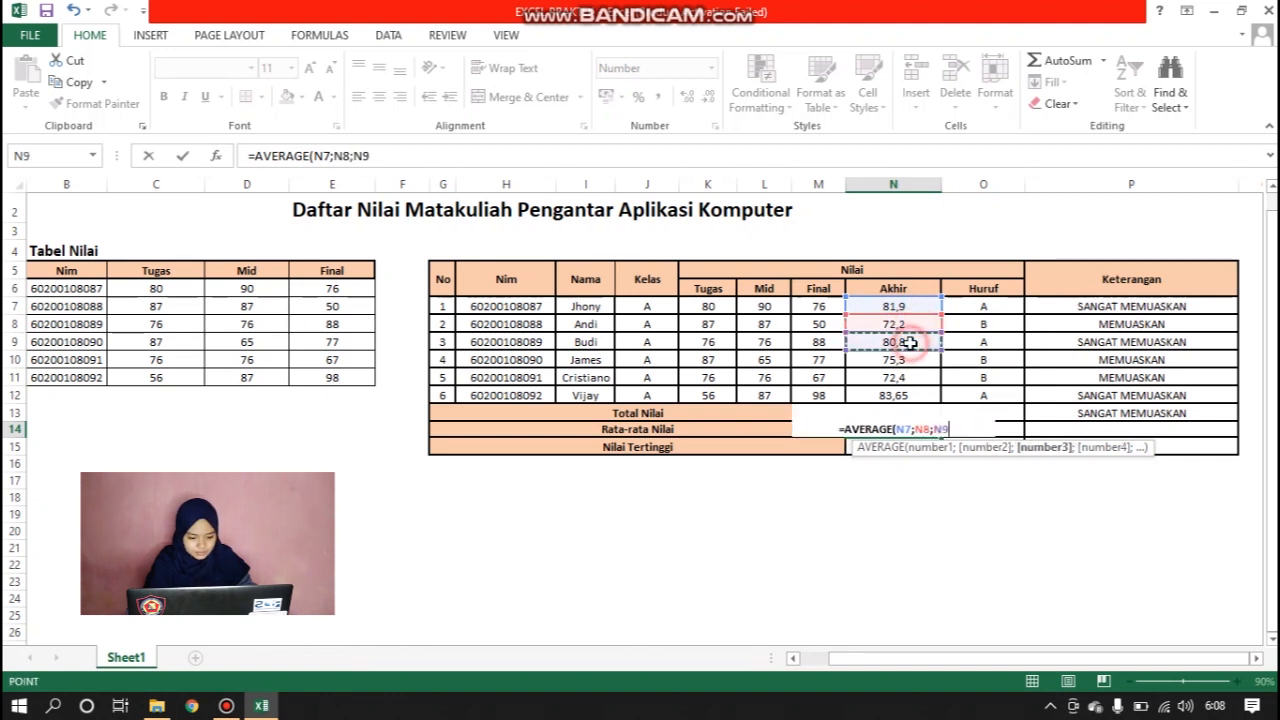
{"action": "type", "text": ";"}
{"action": "left_click", "coordinate": [911, 358]}
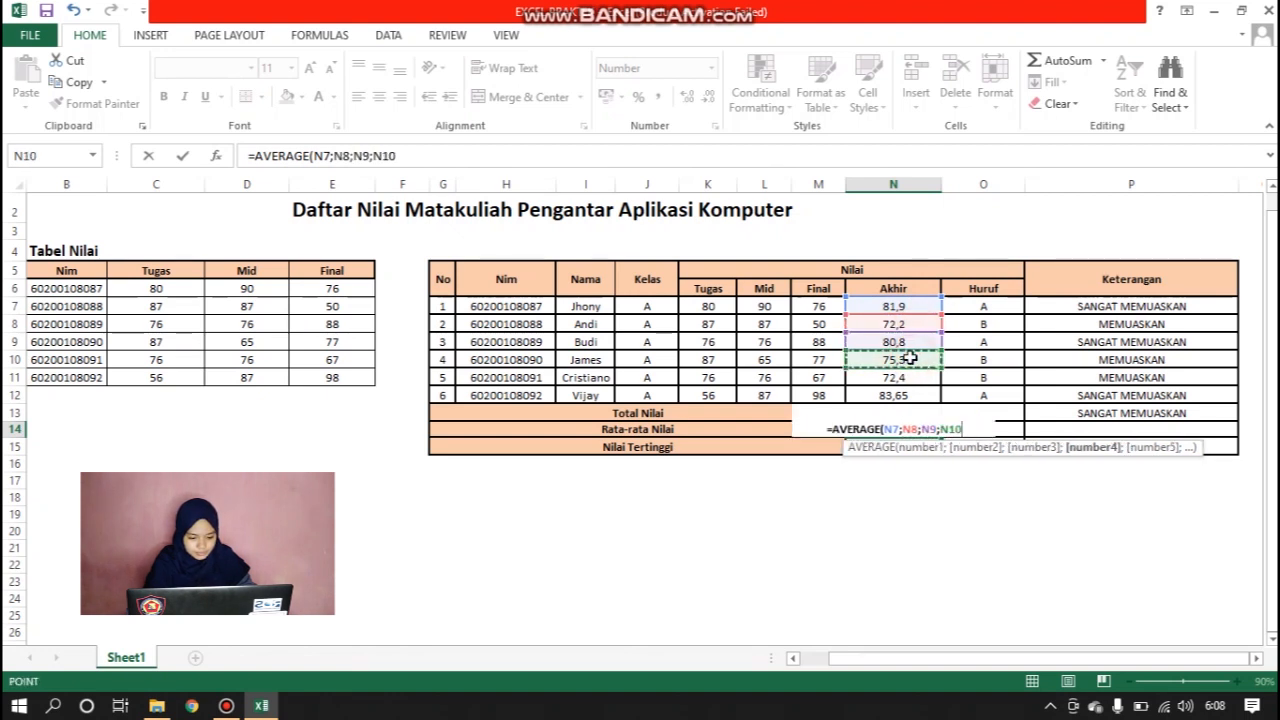
{"action": "type", "text": ";"}
{"action": "left_click", "coordinate": [910, 377]}
{"action": "type", "text": ";"}
{"action": "left_click", "coordinate": [910, 396]}
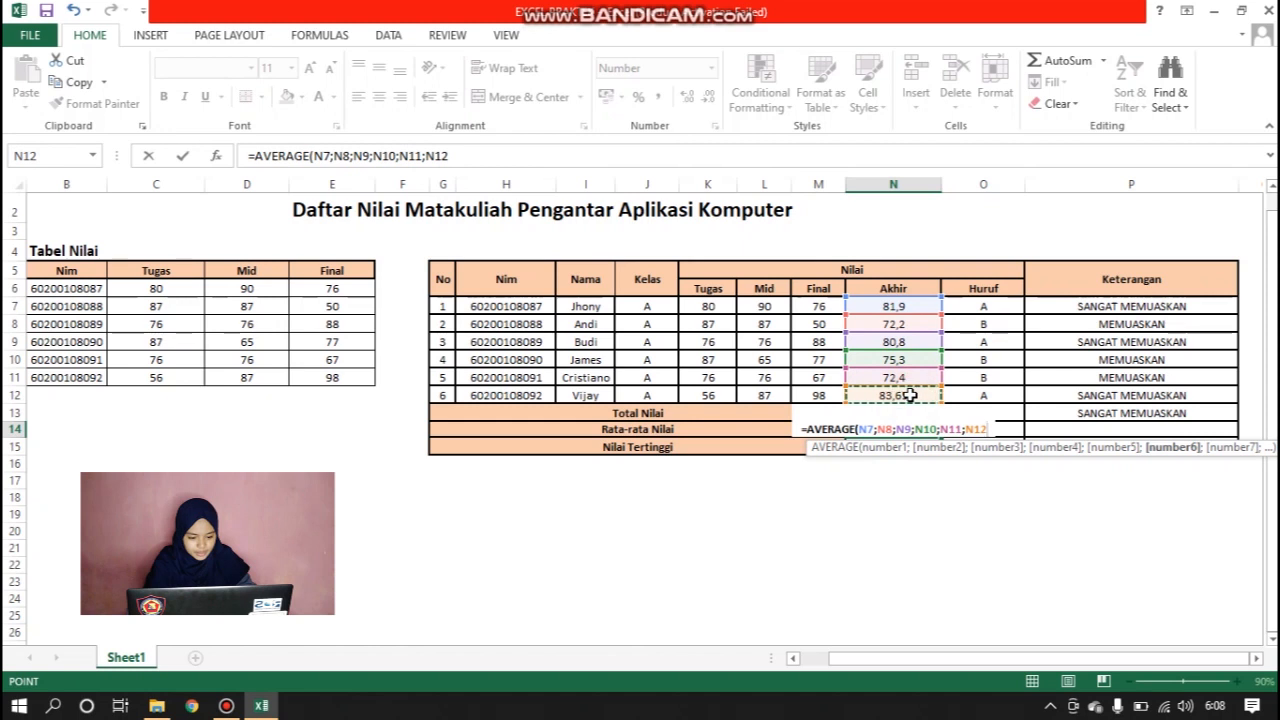
{"action": "key", "text": "Return"}
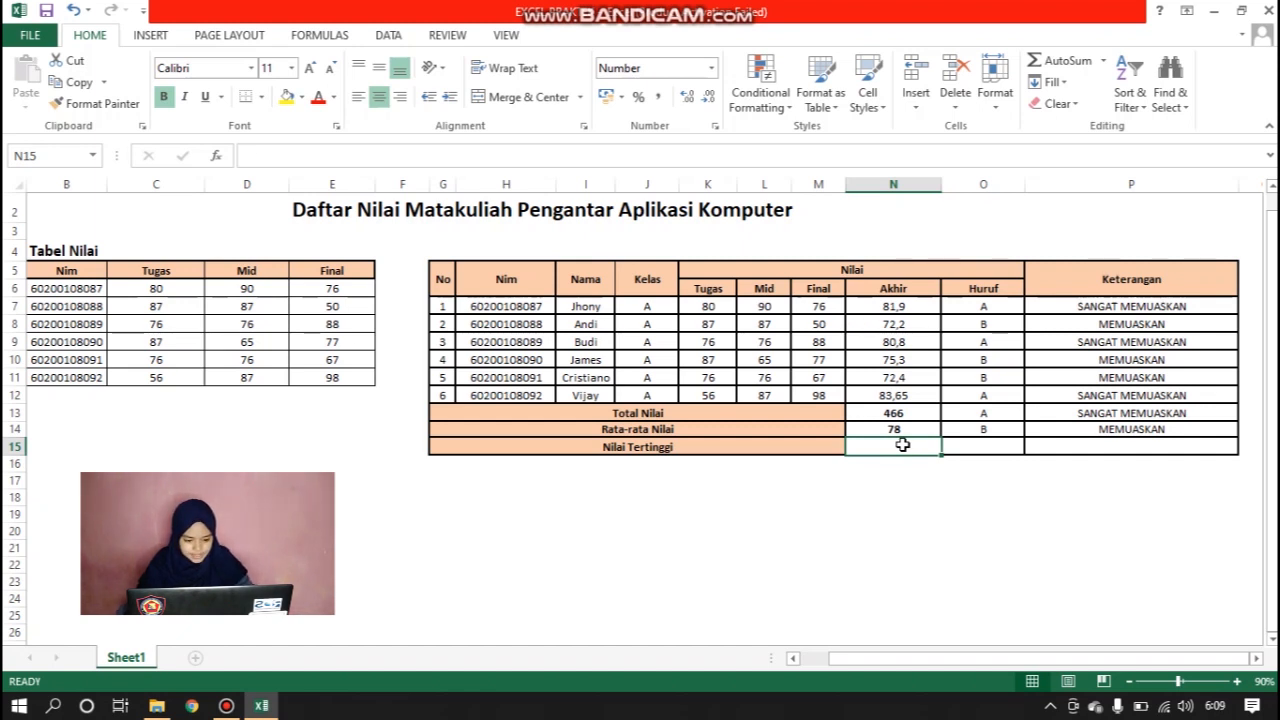
Calculate the Nilai Tertinggi in N15 with a MAX formula that lists the cells N7, N8, N9, N10, N11 and N12
{"action": "type", "text": "=MAX"}
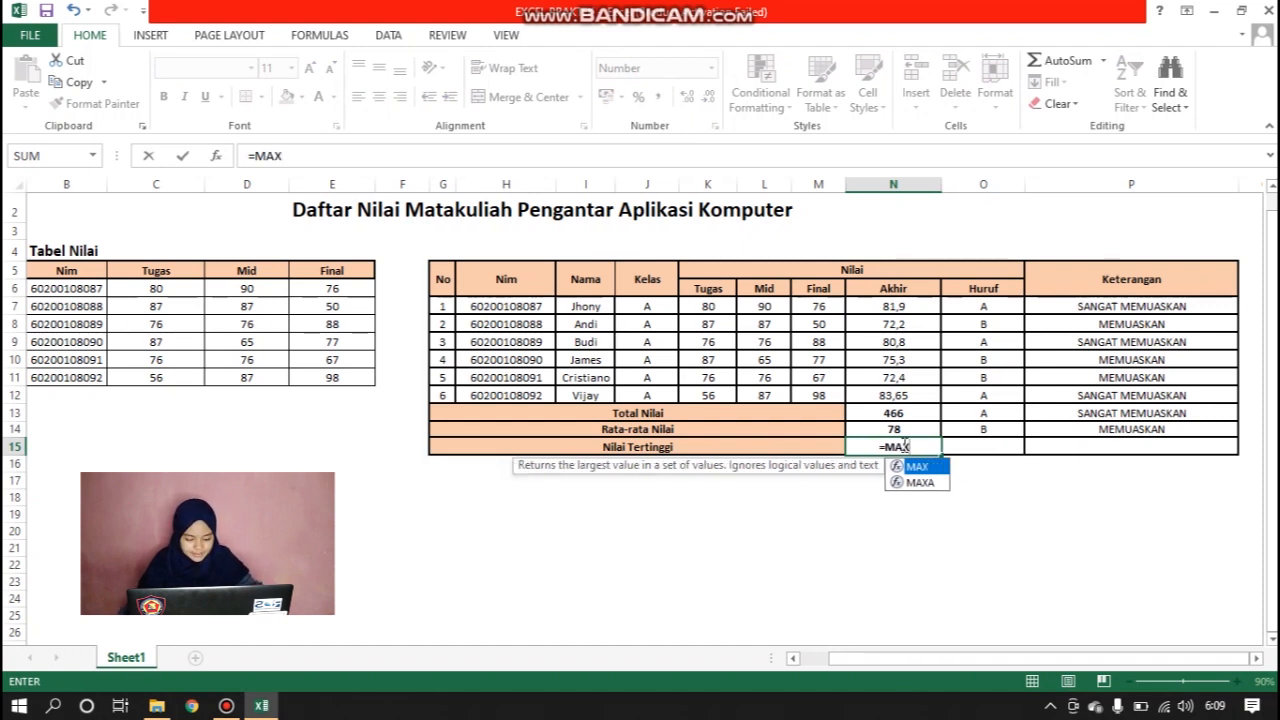
{"action": "type", "text": "("}
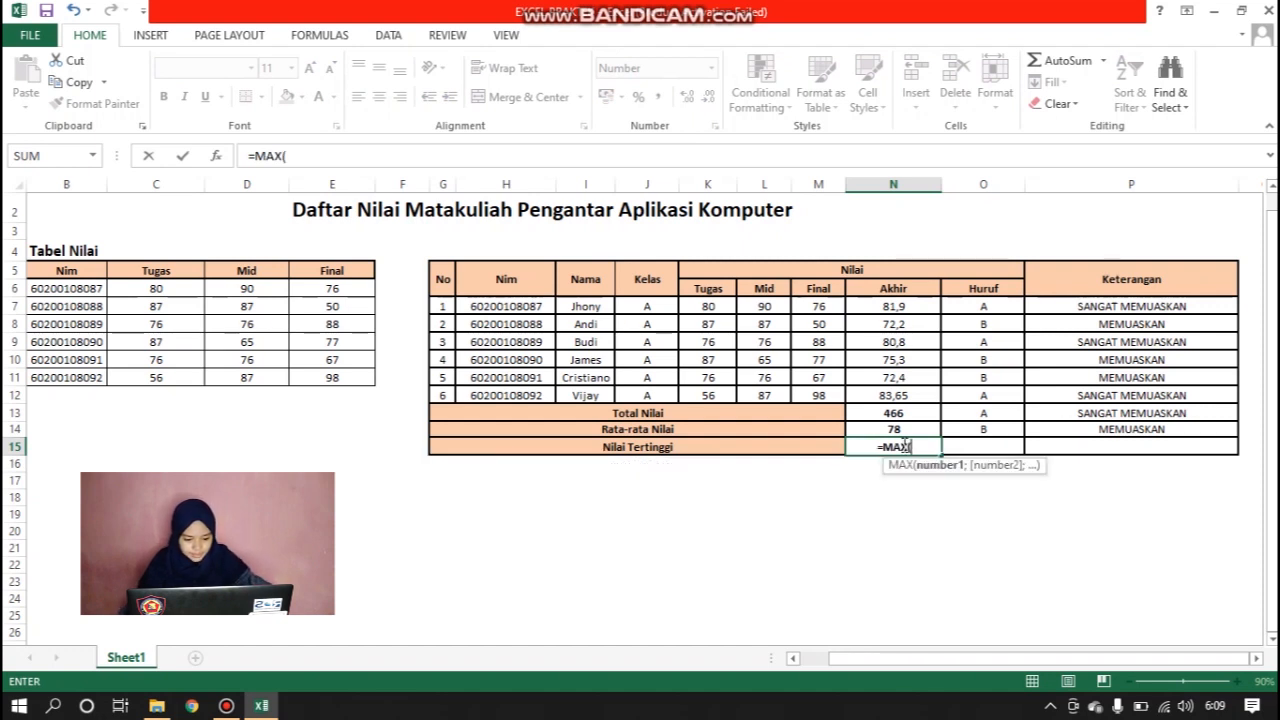
{"action": "left_click", "coordinate": [902, 308]}
{"action": "type", "text": ";"}
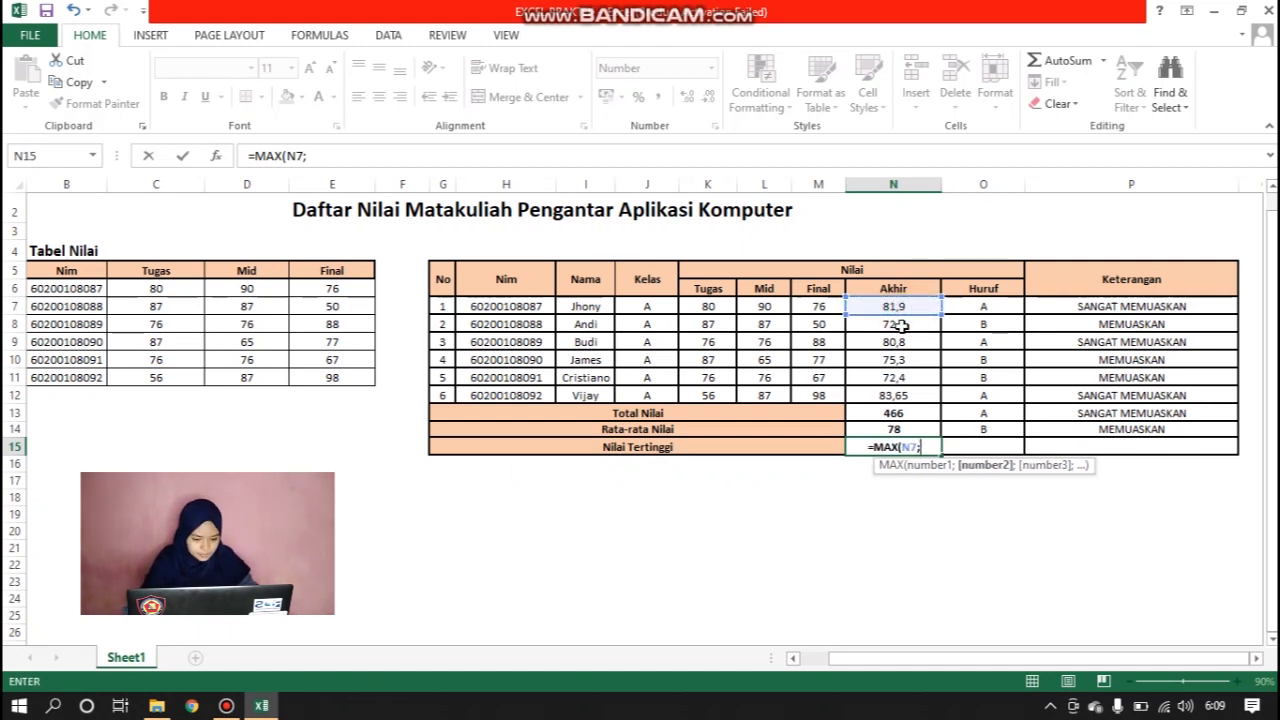
{"action": "left_click", "coordinate": [897, 325]}
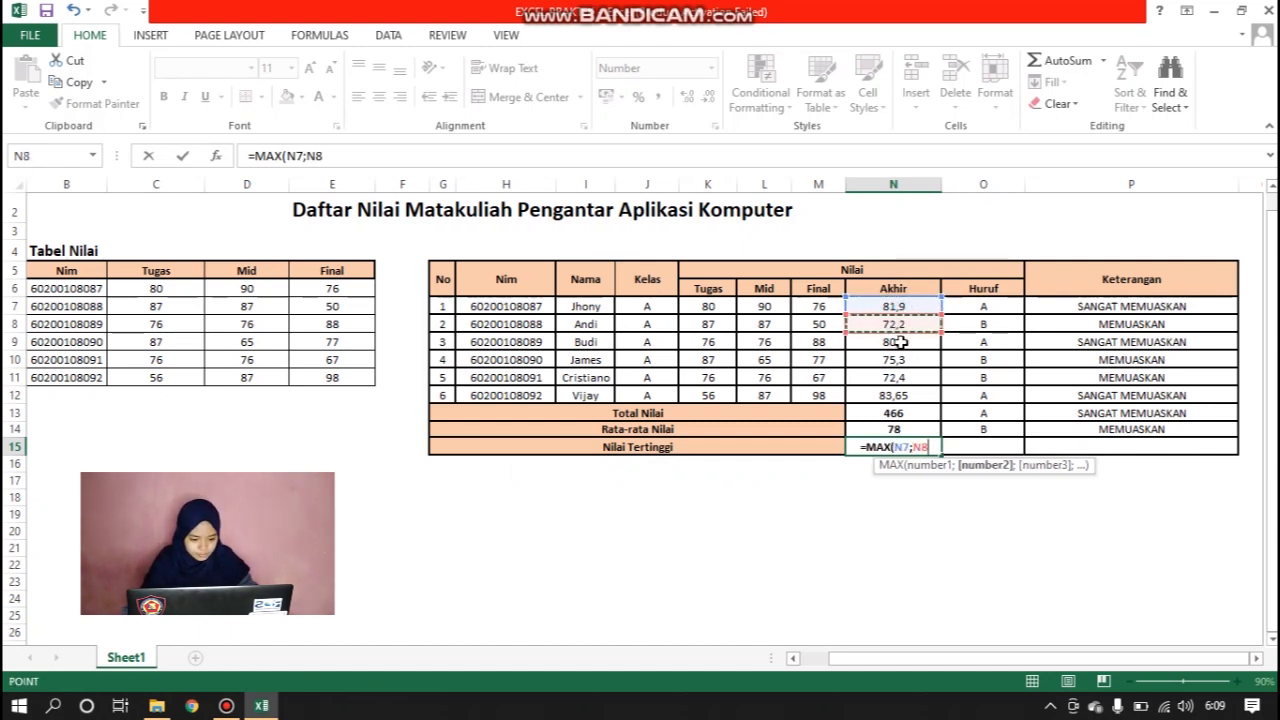
{"action": "type", "text": ";"}
{"action": "left_click", "coordinate": [901, 343]}
{"action": "type", "text": ";"}
{"action": "left_click", "coordinate": [899, 360]}
{"action": "type", "text": ";"}
{"action": "left_click", "coordinate": [900, 378]}
{"action": "type", "text": ";"}
{"action": "left_click", "coordinate": [901, 394]}
{"action": "type", "text": ";"}
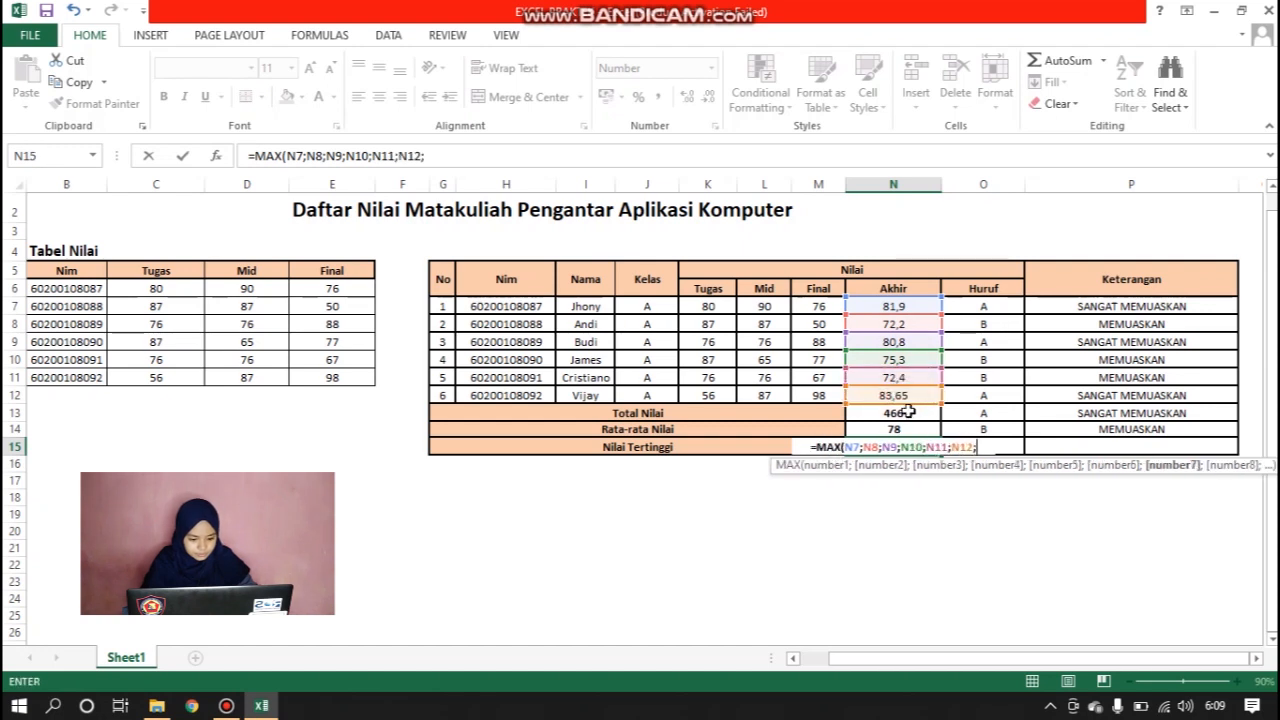
{"action": "key", "text": "Return"}
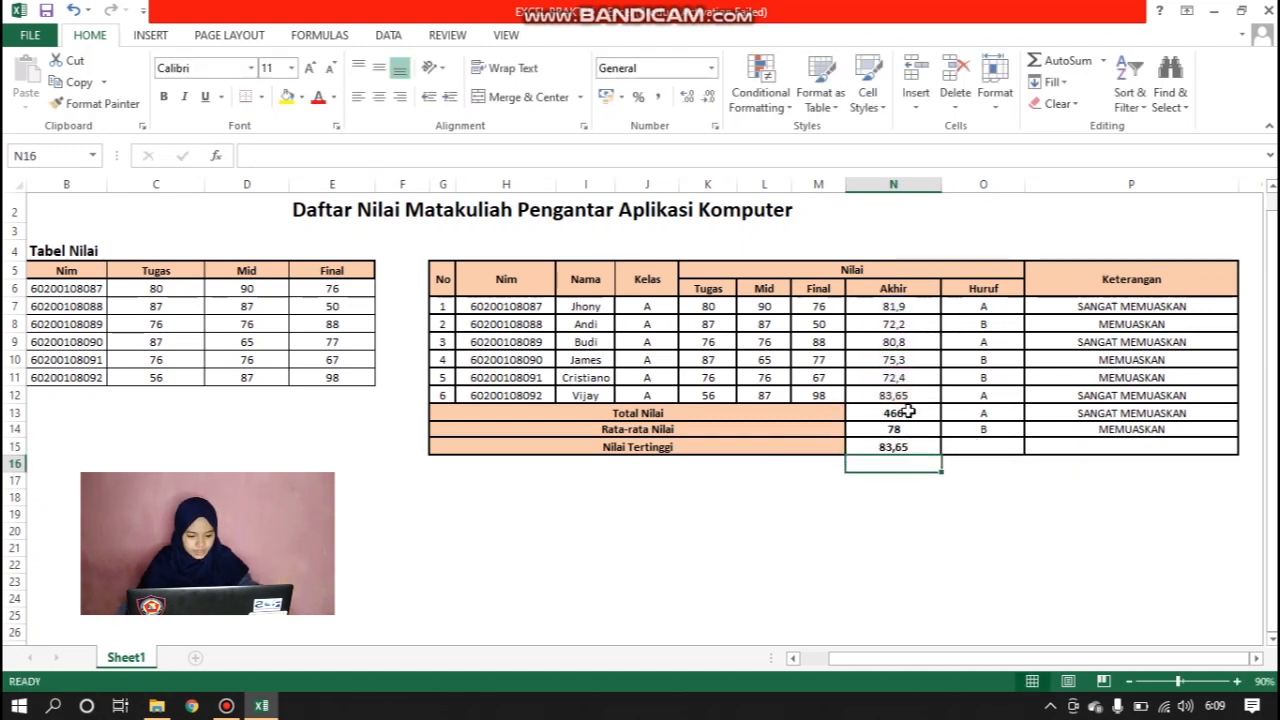
Clear the automatically filled Huruf and Keterangan entries in O13, O14, P13 and P14
{"action": "left_click", "coordinate": [997, 415]}
{"action": "key", "text": "BackSpace"}
{"action": "left_click", "coordinate": [996, 428]}
{"action": "key", "text": "BackSpace"}
{"action": "left_click", "coordinate": [1141, 416]}
{"action": "key", "text": "BackSpace"}
{"action": "left_click", "coordinate": [1136, 426]}
{"action": "key", "text": "BackSpace"}
{"action": "left_click", "coordinate": [1115, 424]}
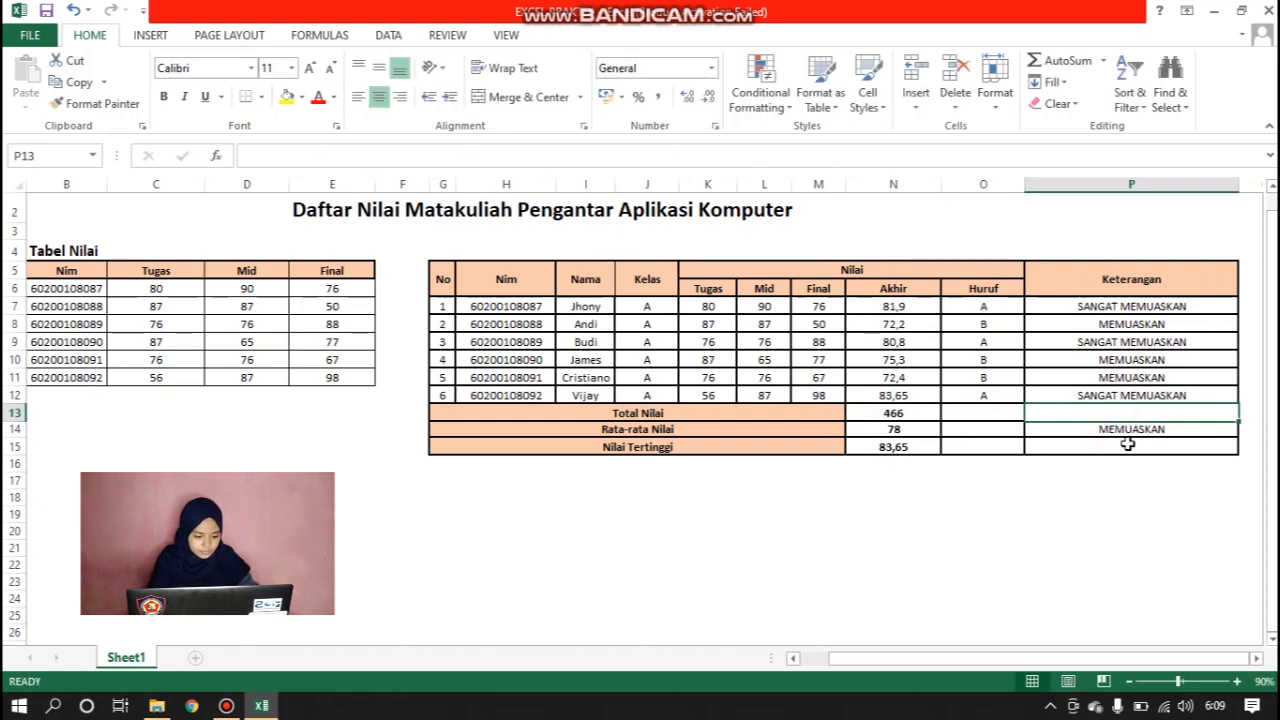
{"action": "left_click", "coordinate": [1128, 433]}
{"action": "key", "text": "BackSpace"}
{"action": "left_click", "coordinate": [1038, 429]}
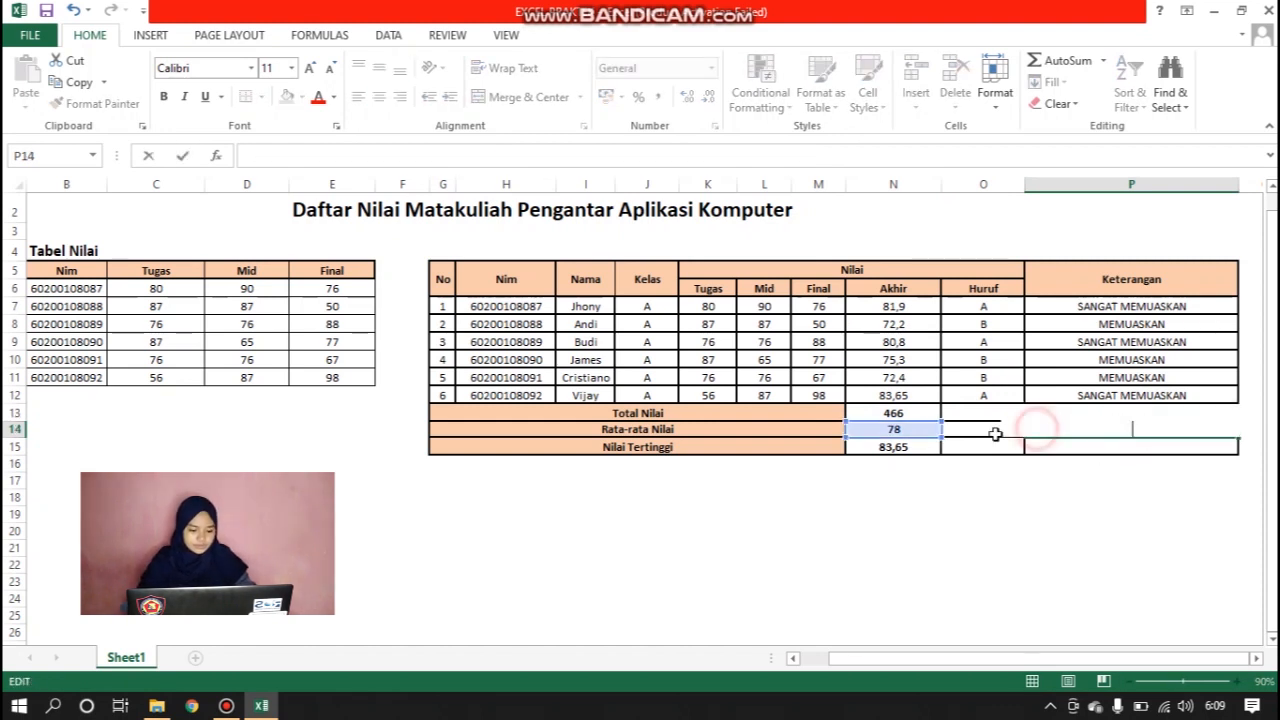
{"action": "left_click", "coordinate": [929, 377]}
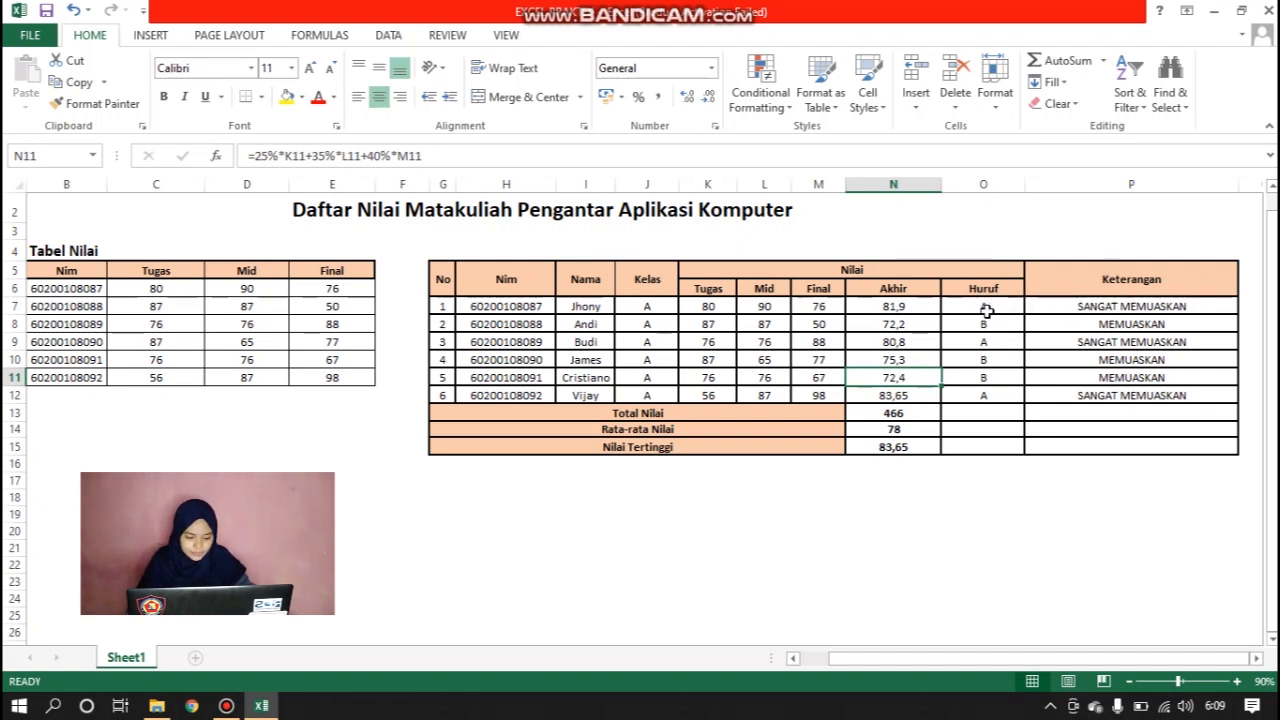
{"action": "left_click", "coordinate": [652, 357]}
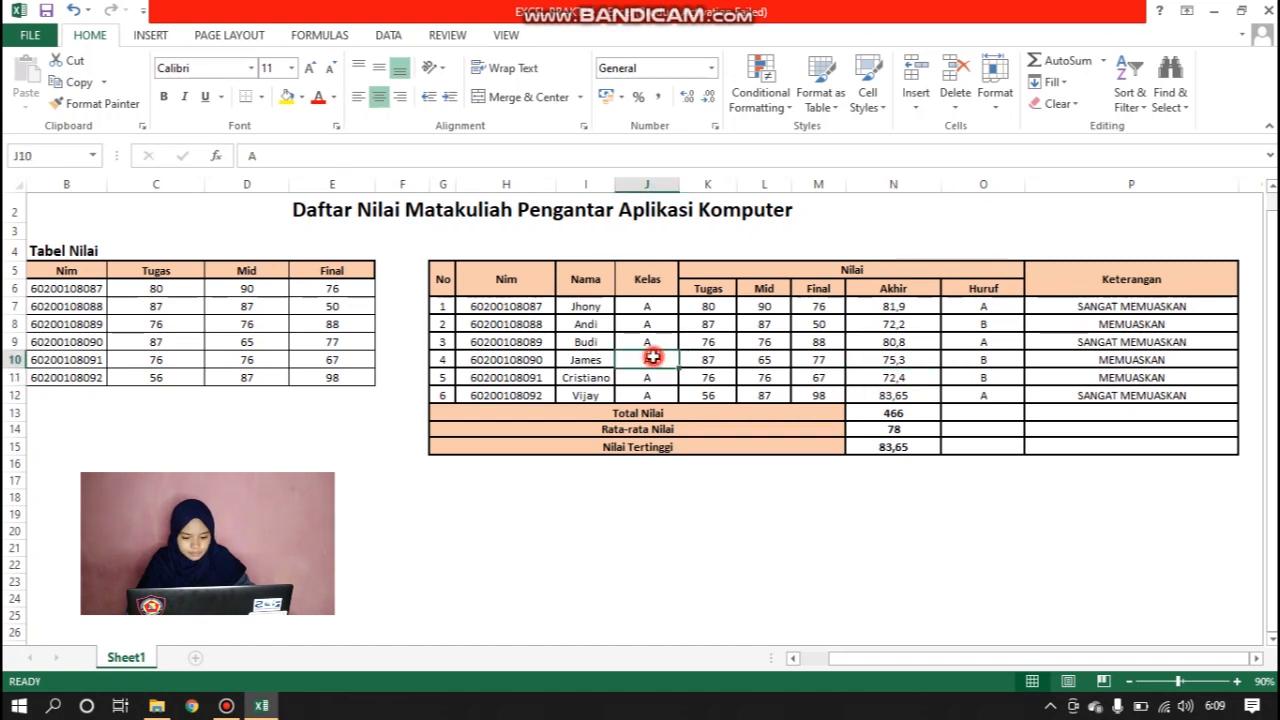
{"action": "left_click", "coordinate": [764, 341]}
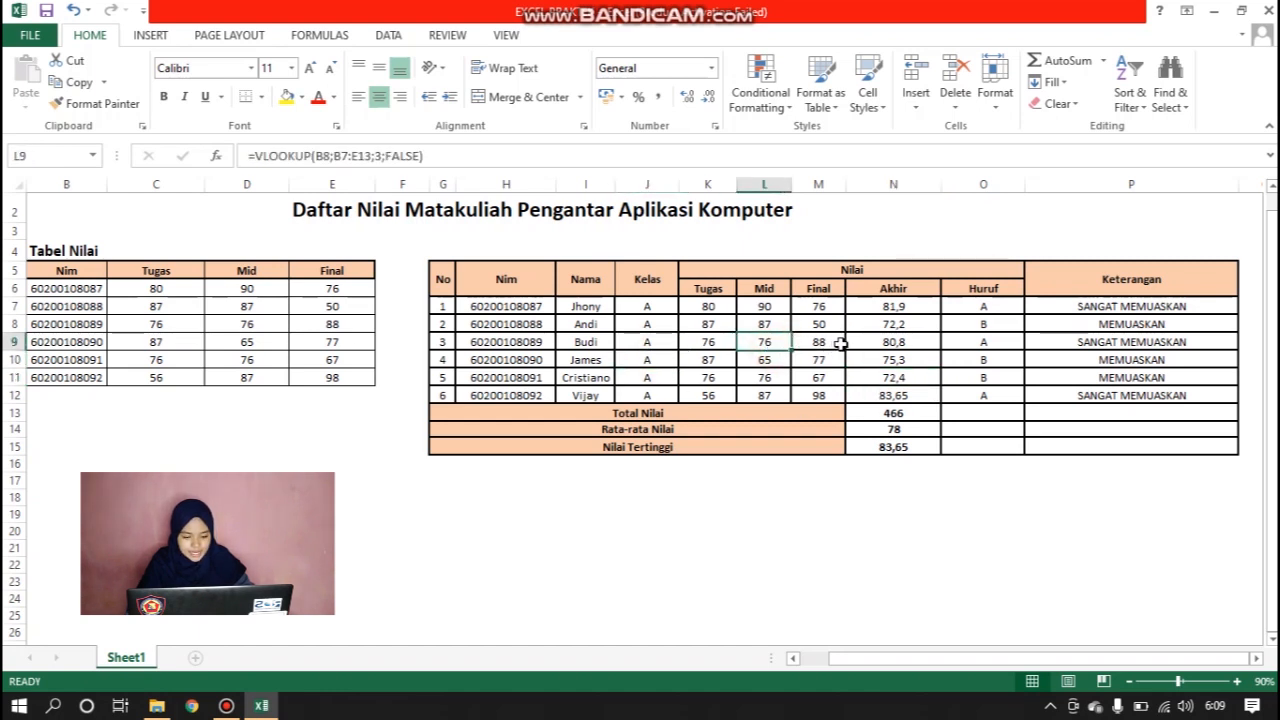